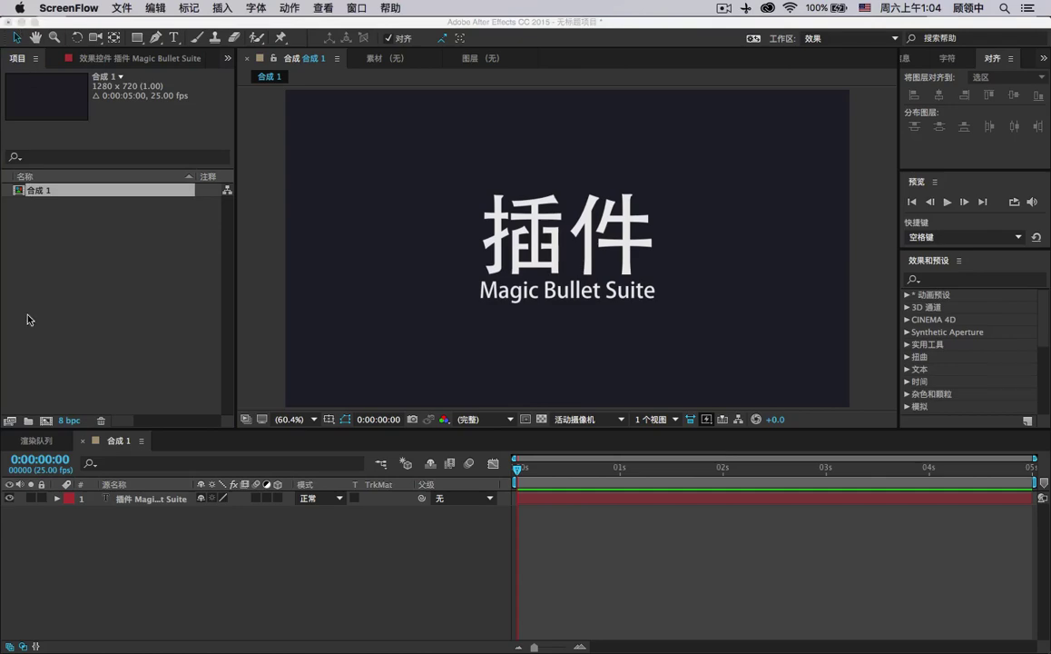
# Open a Finder window showing All My Files over the After Effects comp.
pyautogui.click(66, 627)
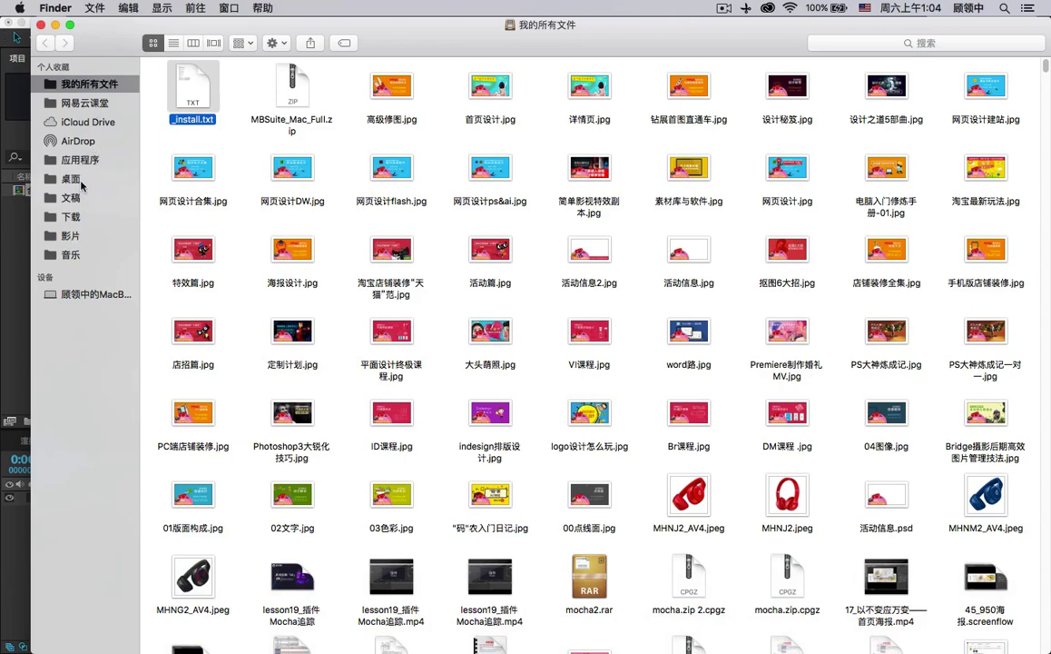
# Browse from the Desktop into the AE特效教程 > 资料 folder.
pyautogui.click(72, 178)
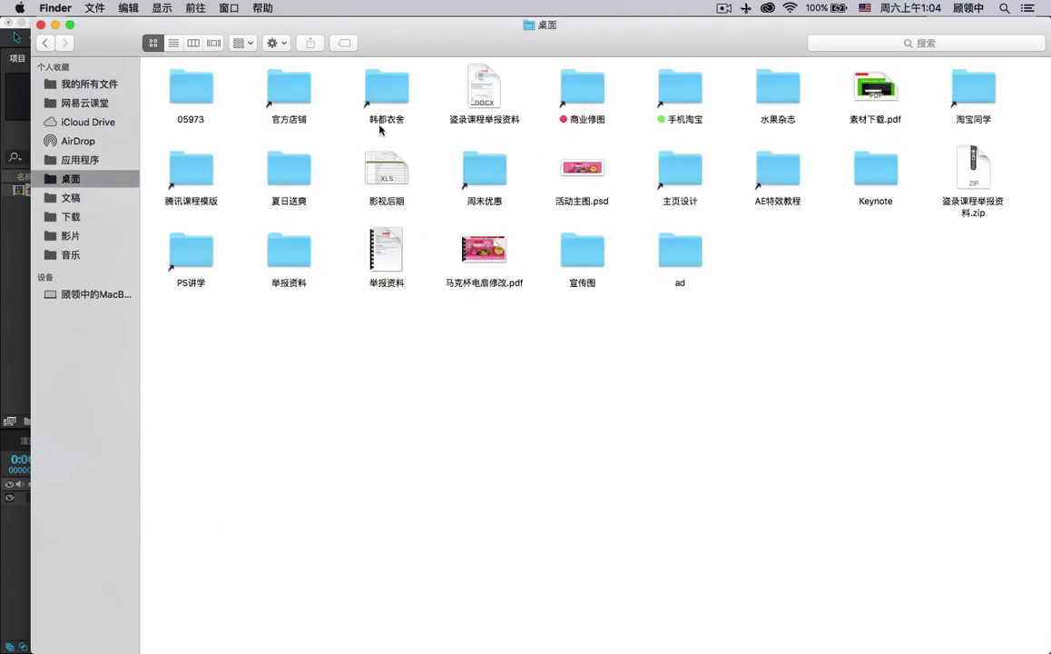
pyautogui.doubleClick(786, 169)
pyautogui.click(396, 343)
pyautogui.doubleClick(396, 343)
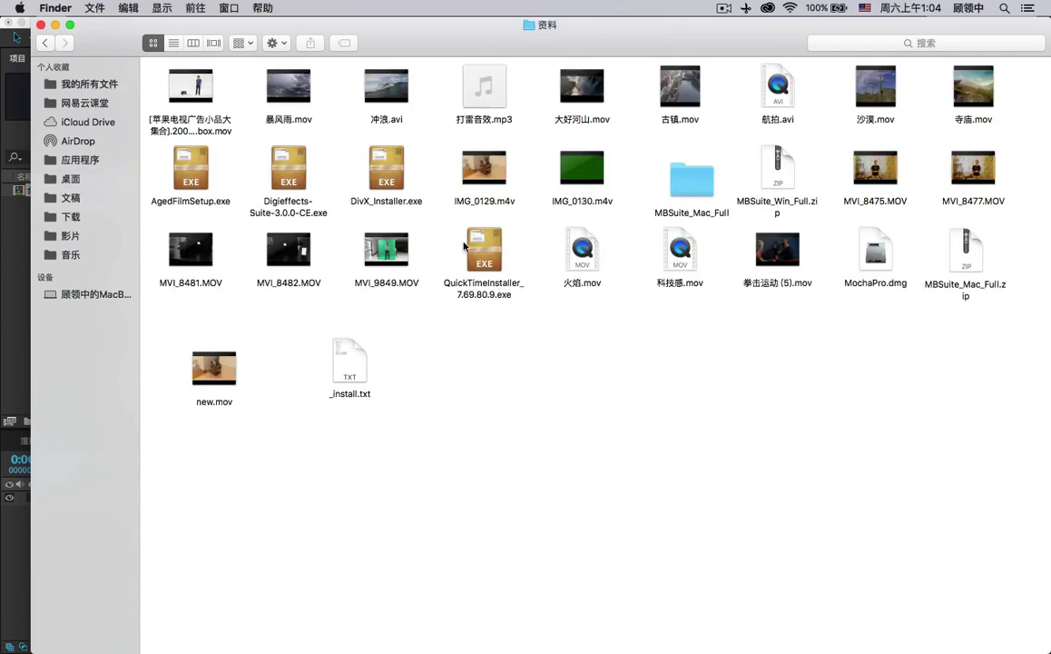
pyautogui.moveTo(675, 172); pyautogui.dragTo(686, 183)
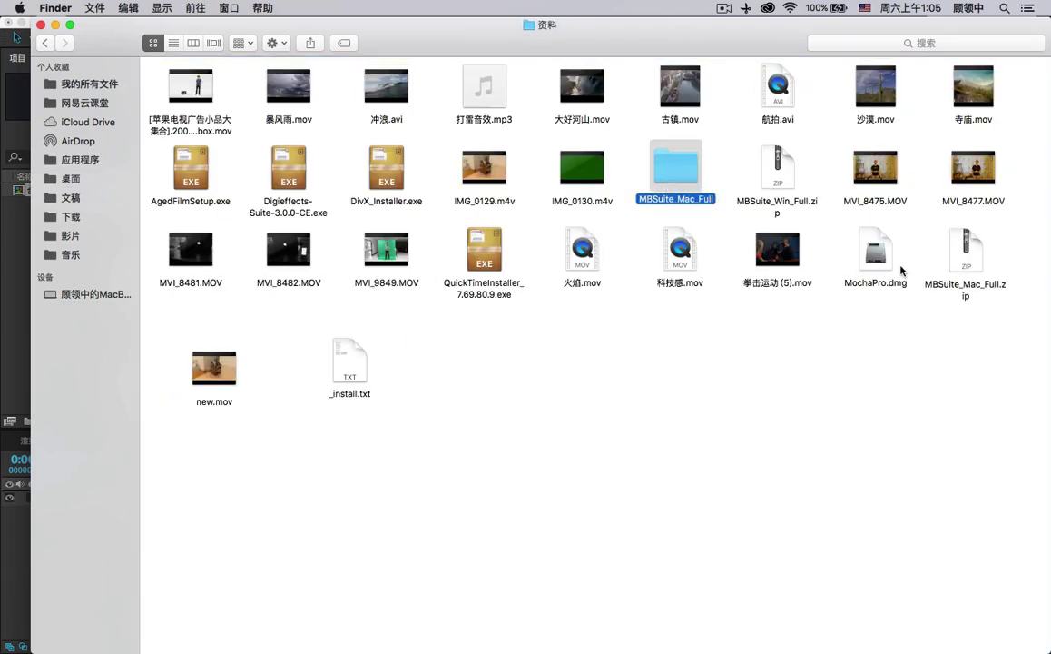
# Open the MBSuite_Mac_Full folder and launch MagicBulletSuite-12.0.5 Installer.
pyautogui.click(964, 263)
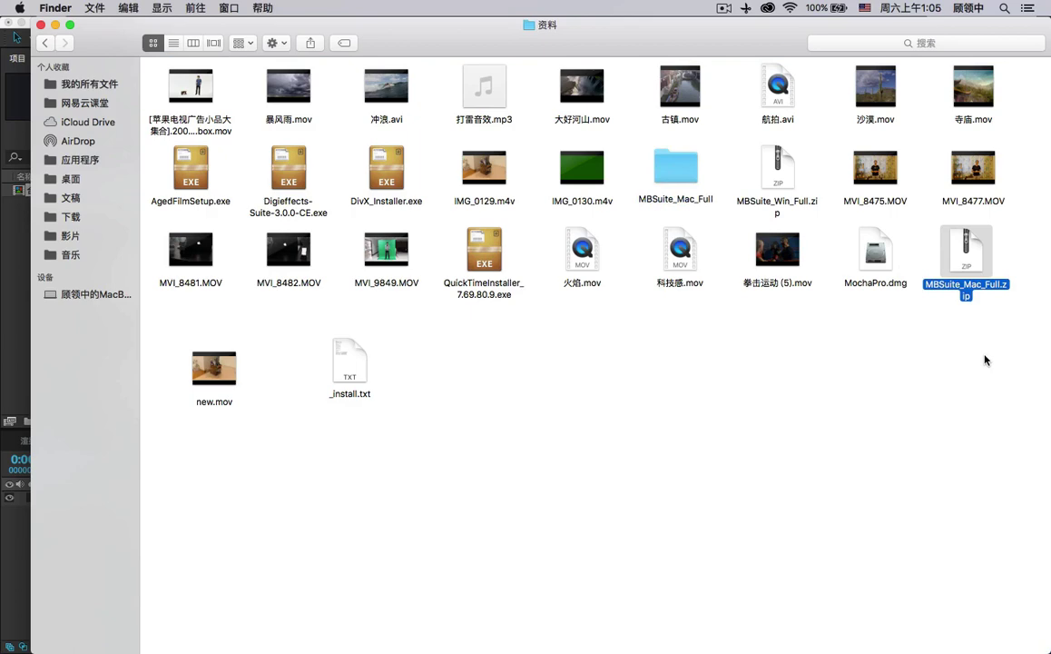
pyautogui.moveTo(958, 284); pyautogui.dragTo(766, 184)
pyautogui.click(676, 168)
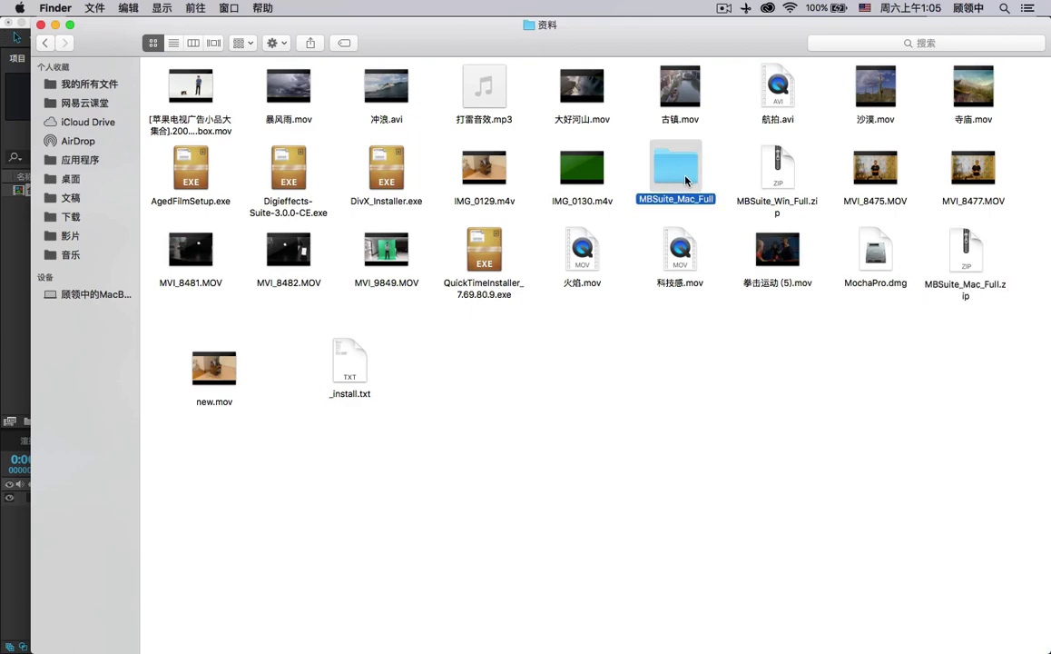
pyautogui.doubleClick(686, 181)
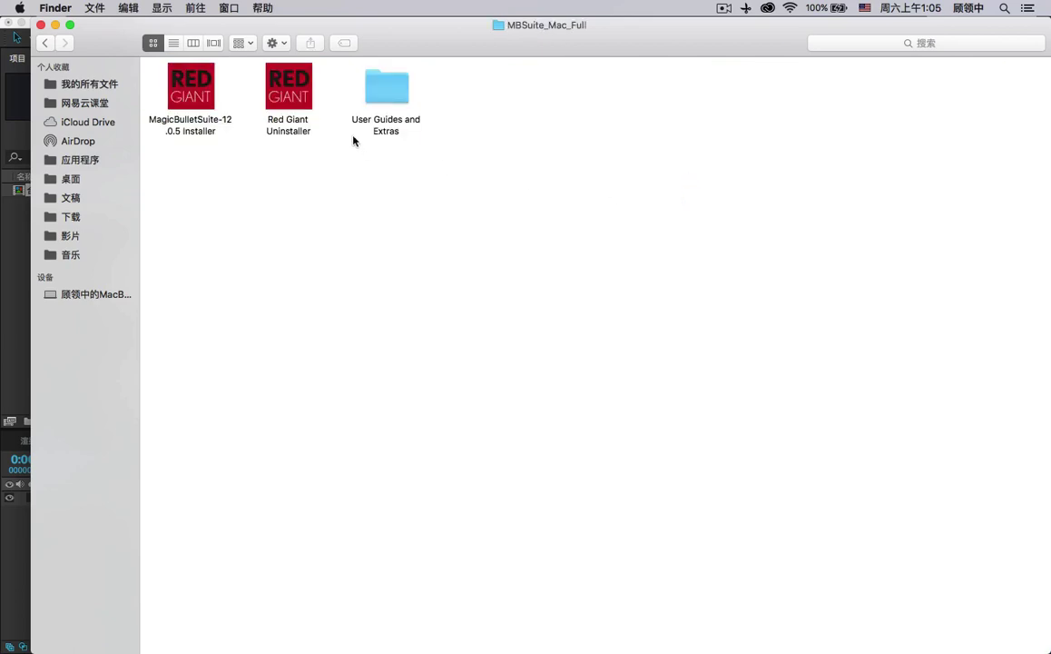
pyautogui.click(189, 74)
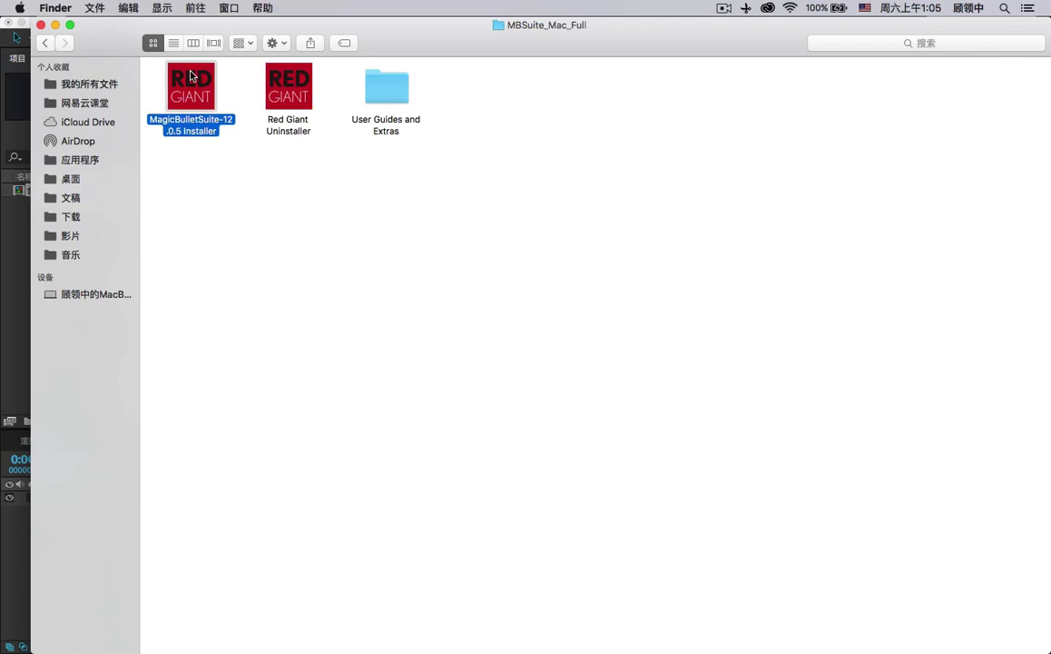
pyautogui.doubleClick(191, 76)
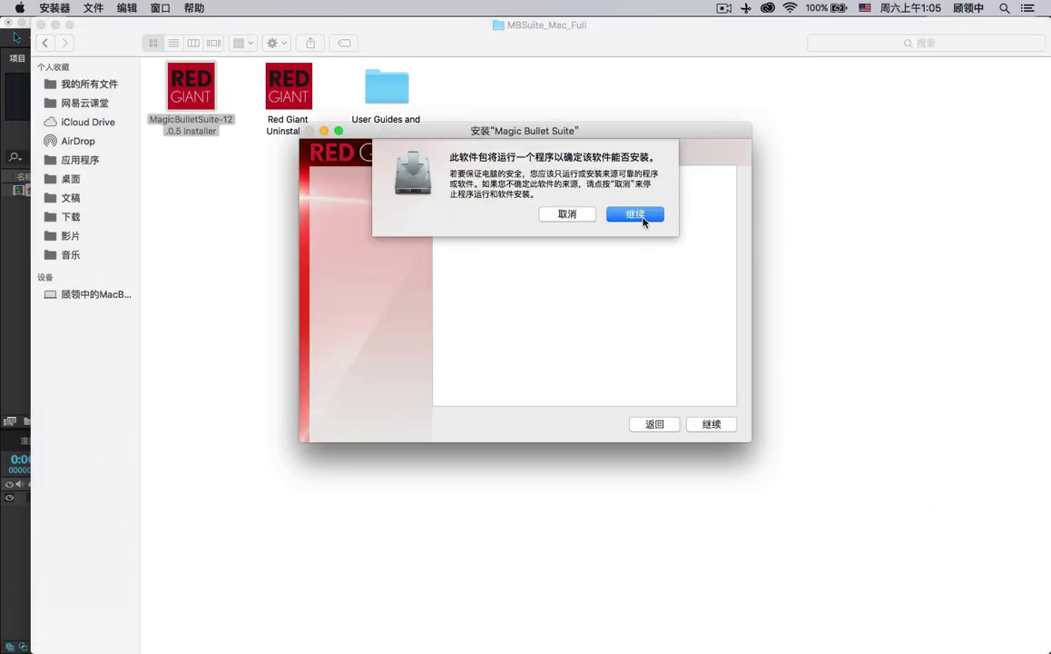
# Get past the installer introduction and agree to the licence terms.
pyautogui.click(636, 214)
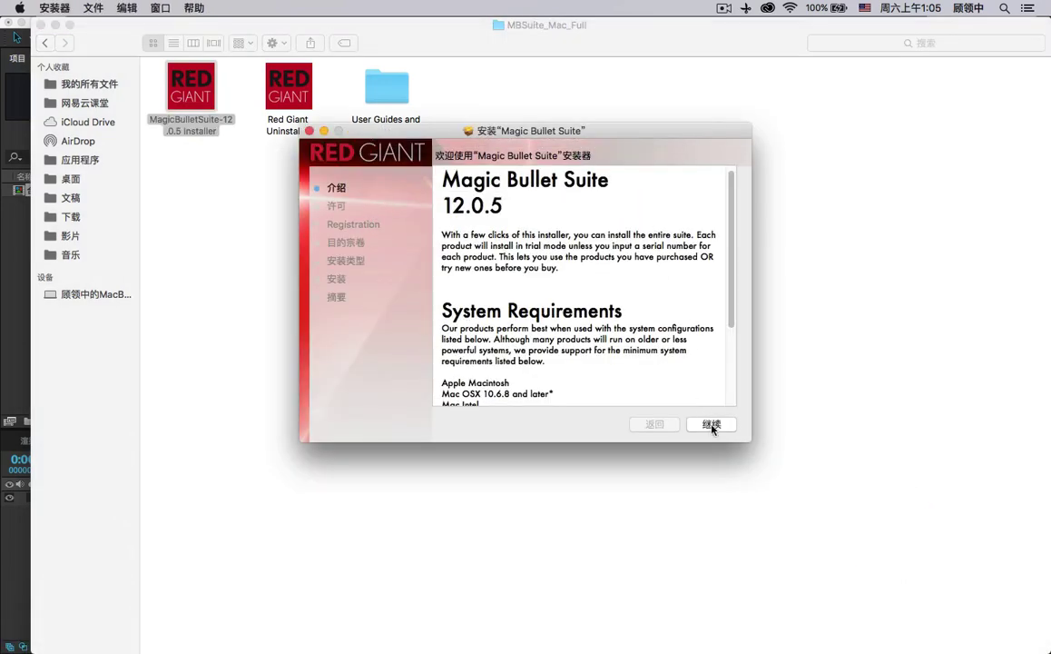
pyautogui.press('Return')
pyautogui.click(712, 424)
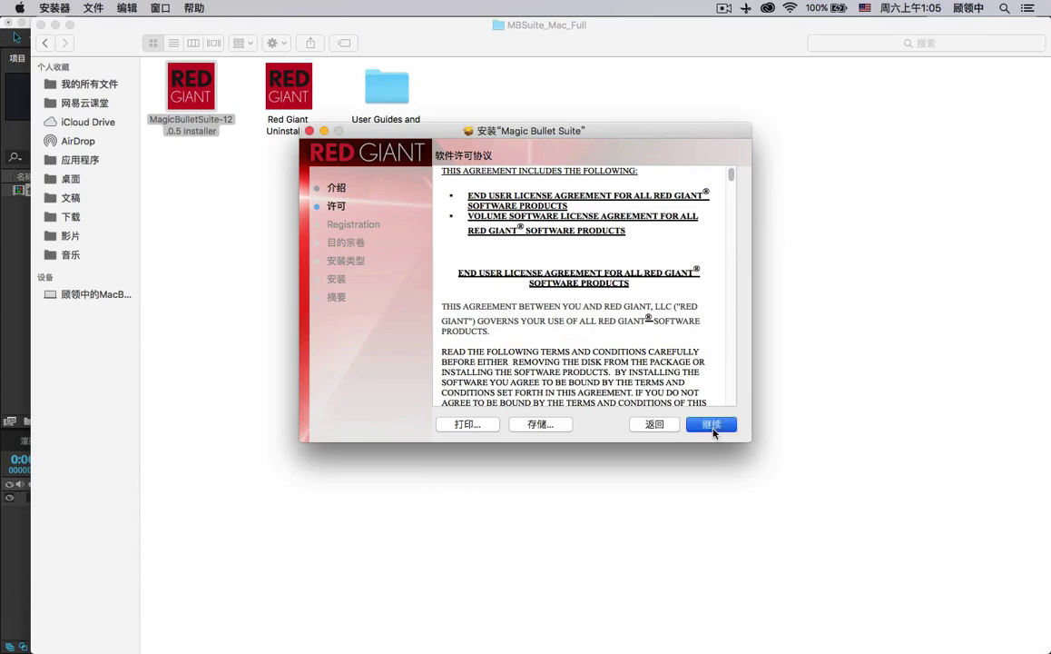
pyautogui.click(670, 248)
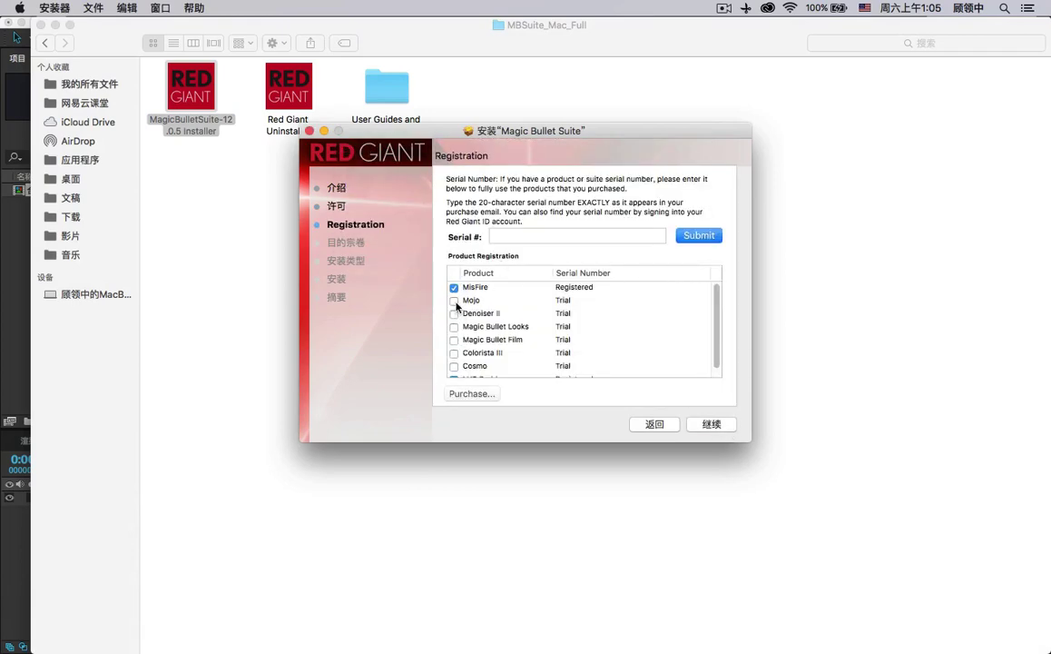
# Tick Mojo, Denoiser II, Looks, Film, Colorista III, Cosmo and the remaining products, then continue.
pyautogui.click(454, 299)
pyautogui.click(454, 314)
pyautogui.click(454, 327)
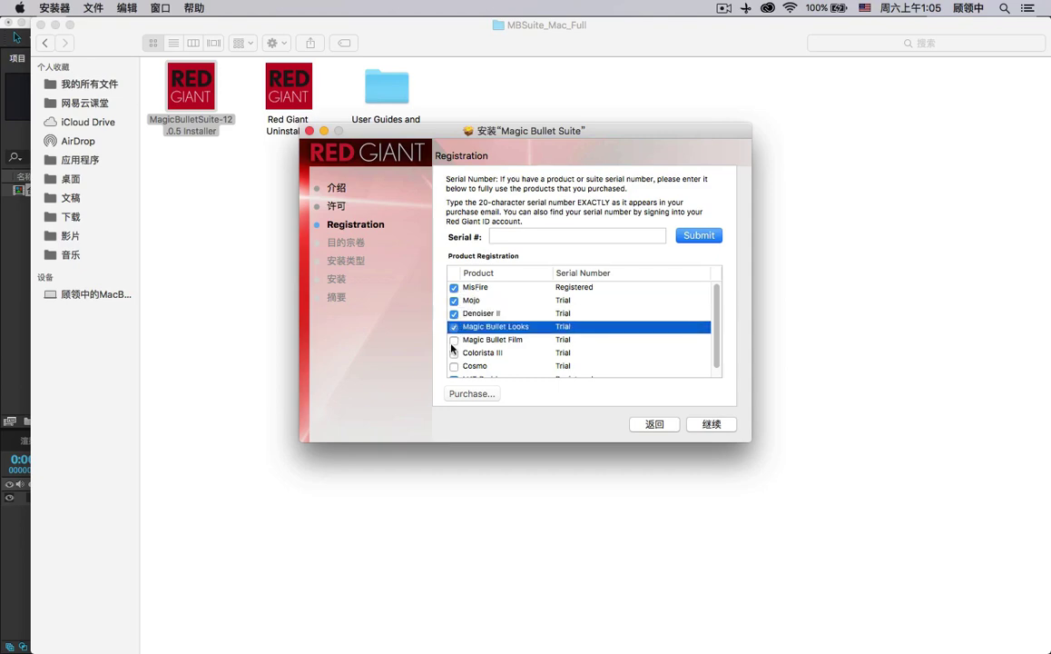
pyautogui.click(454, 339)
pyautogui.click(454, 352)
pyautogui.click(454, 366)
pyautogui.scroll(-1, 472, 358)
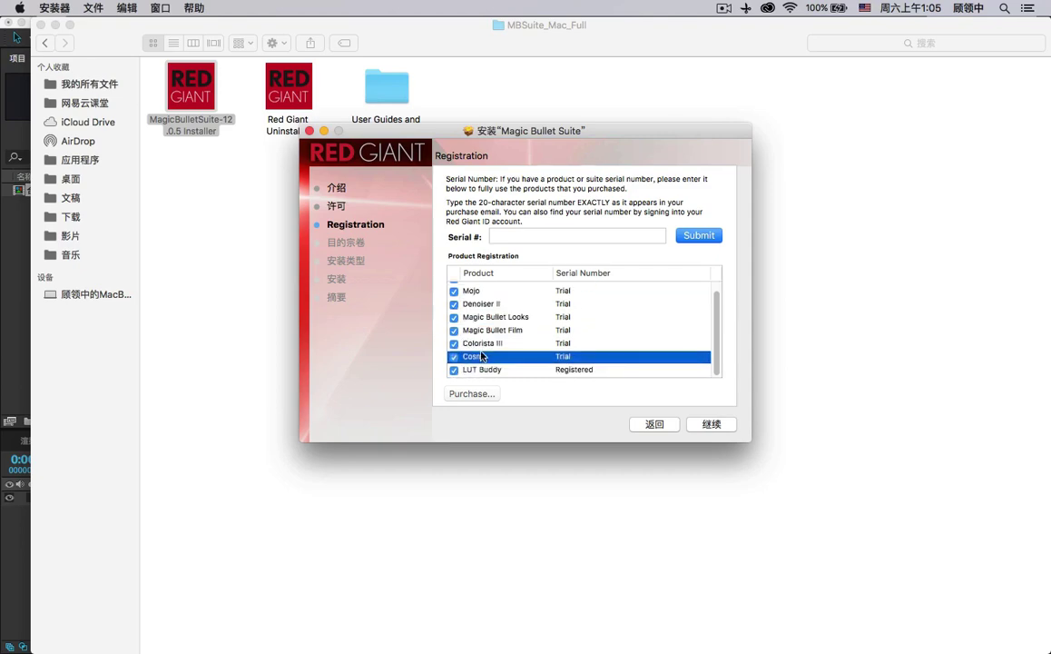
pyautogui.scroll(1, 542, 327)
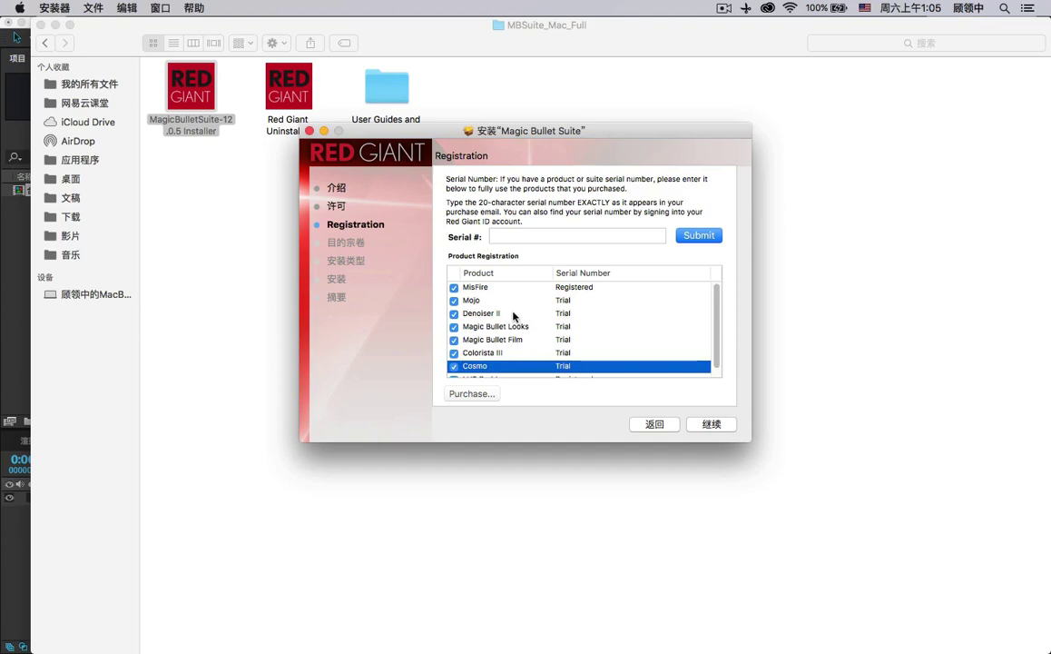
pyautogui.click(506, 301)
pyautogui.click(514, 313)
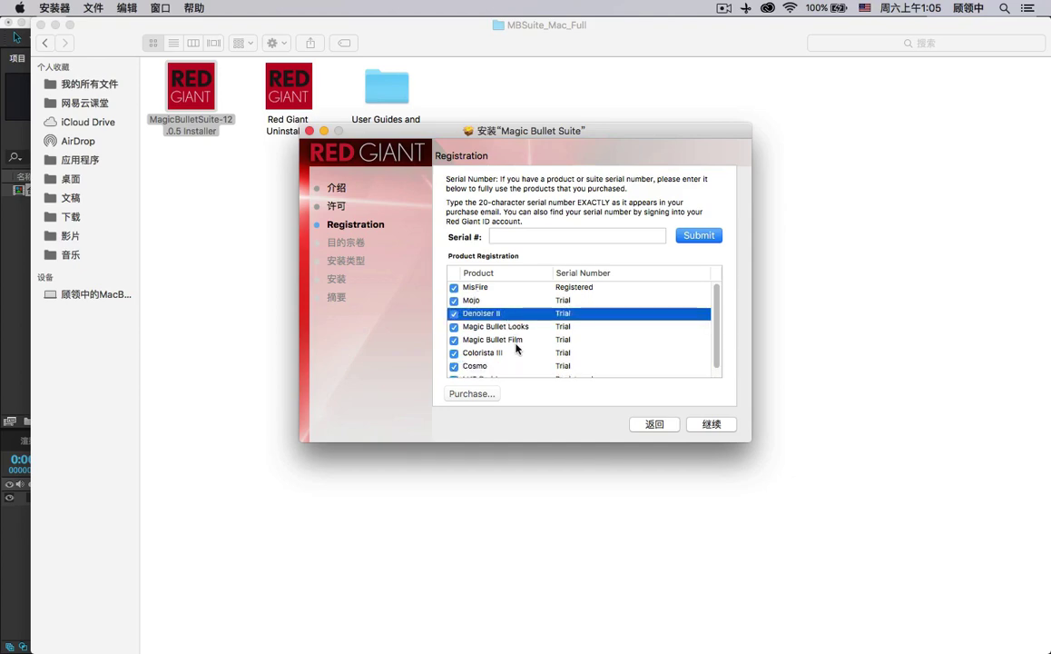
pyautogui.scroll(-1, 515, 345)
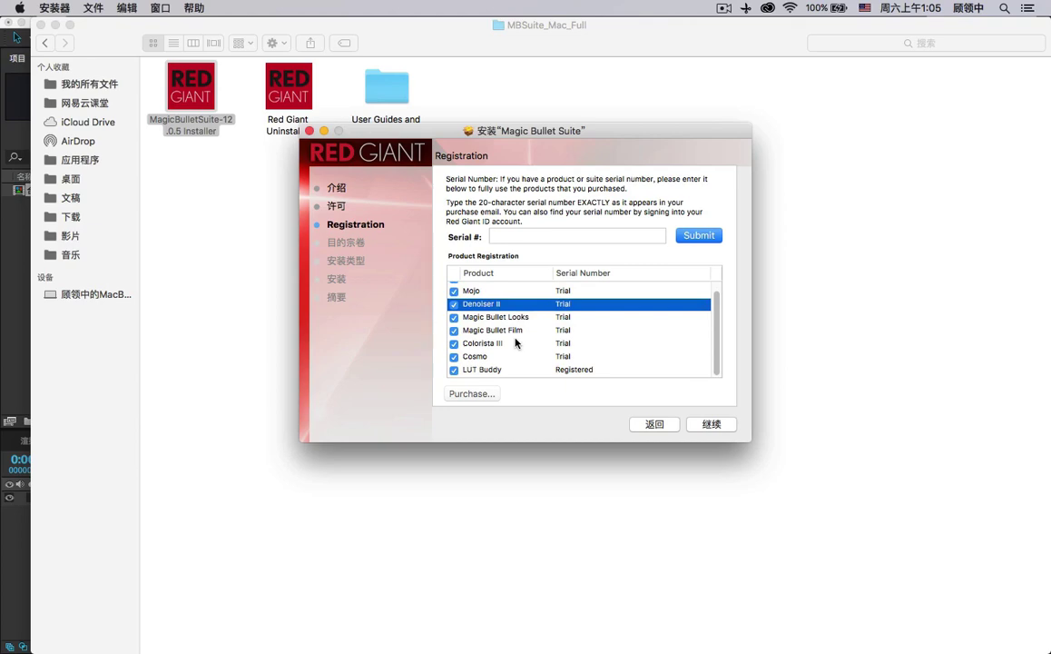
pyautogui.scroll(1, 516, 342)
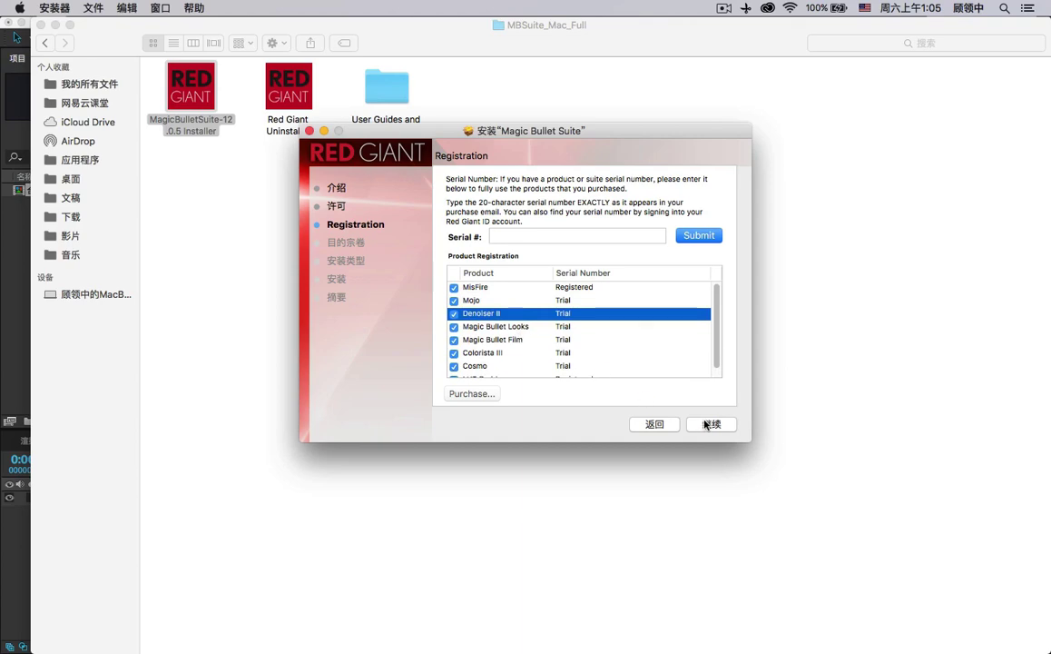
pyautogui.click(714, 425)
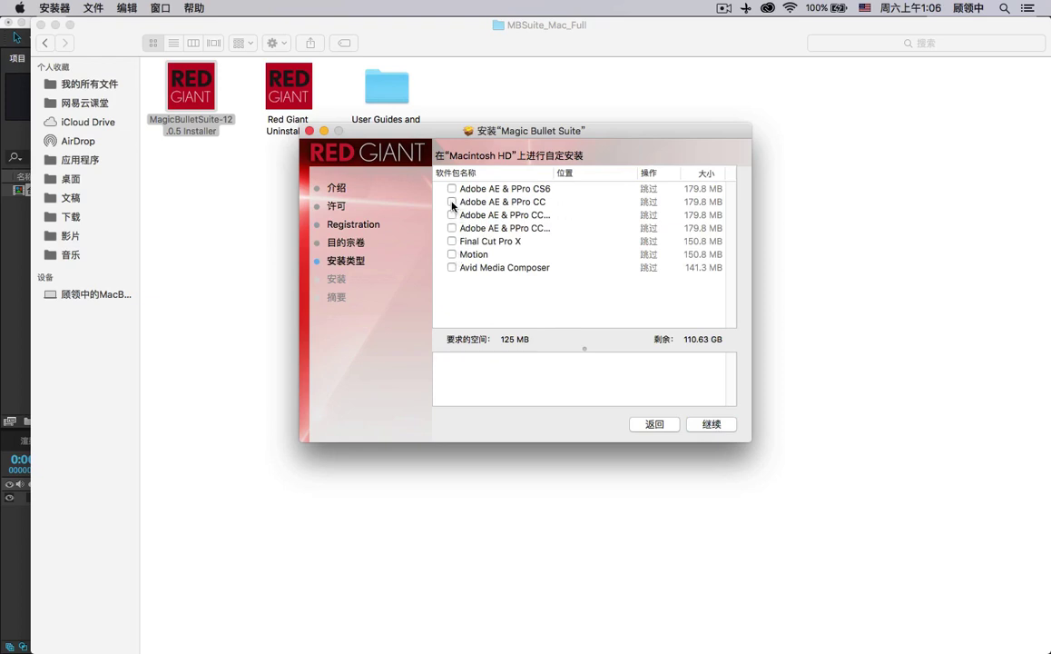
# Choose the Adobe AE & PPro CC package, start the install, and authorise with the admin password.
pyautogui.click(451, 201)
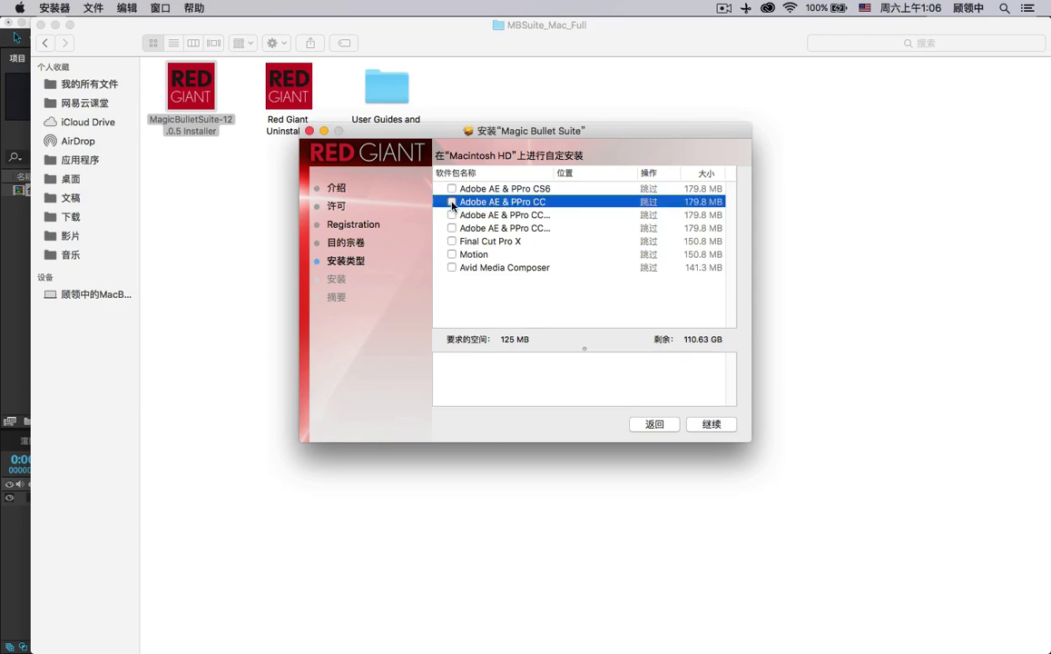
pyautogui.click(724, 425)
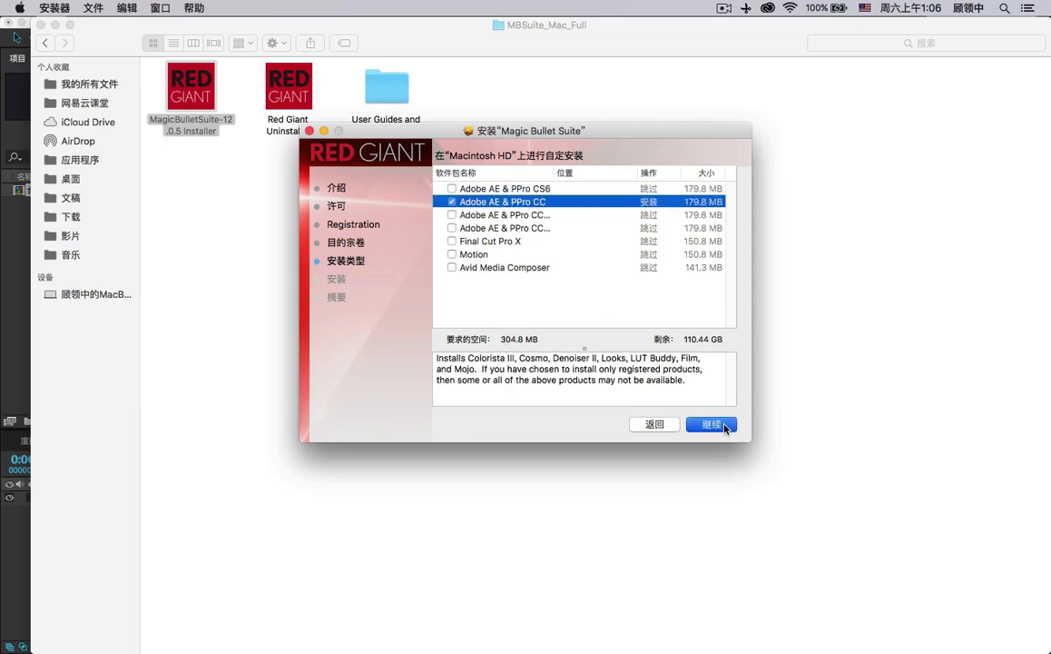
pyautogui.click(725, 426)
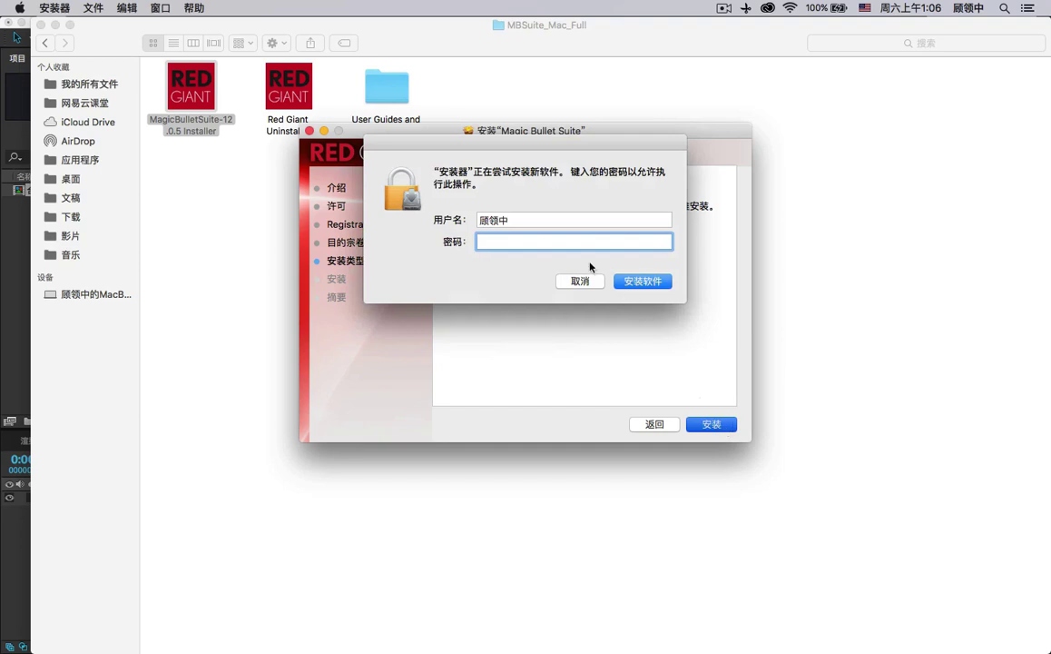
pyautogui.click(658, 286)
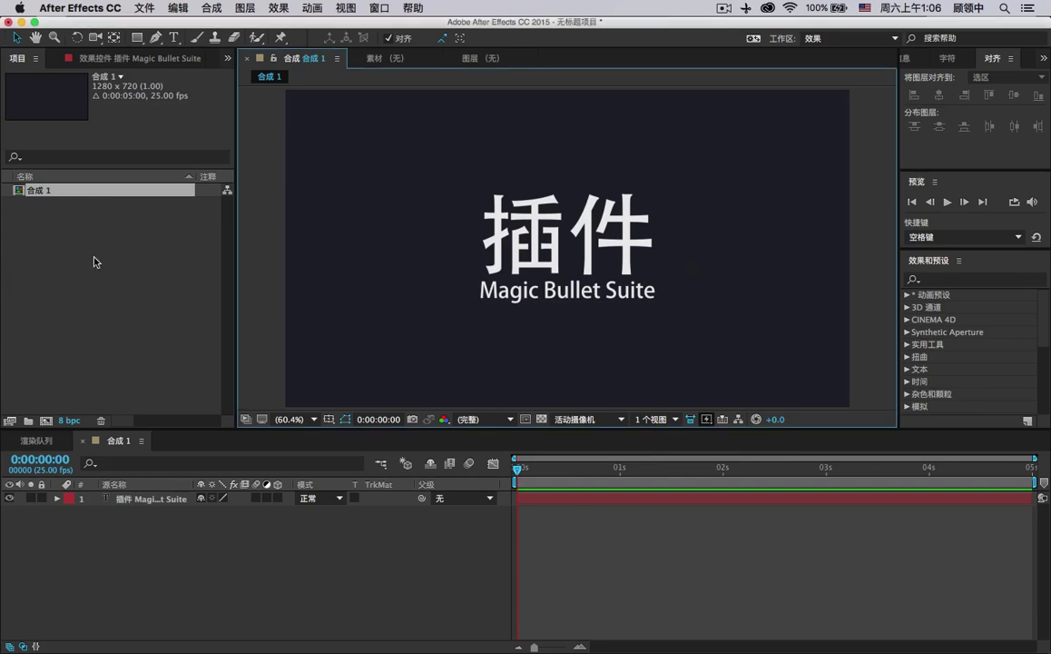
# Quit After Effects without saving the untitled project (不保存).
pyautogui.click(9, 22)
pyautogui.click(488, 360)
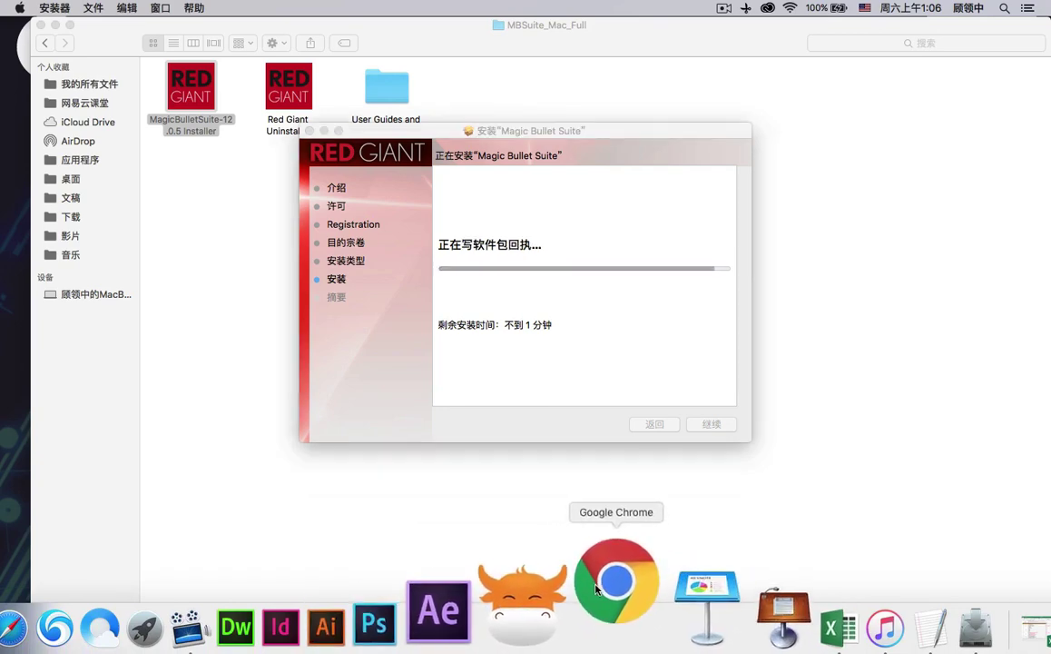
# Force-quit Chrome, close the finished installer, and relaunch After Effects from the Dock.
pyautogui.rightClick(597, 588)
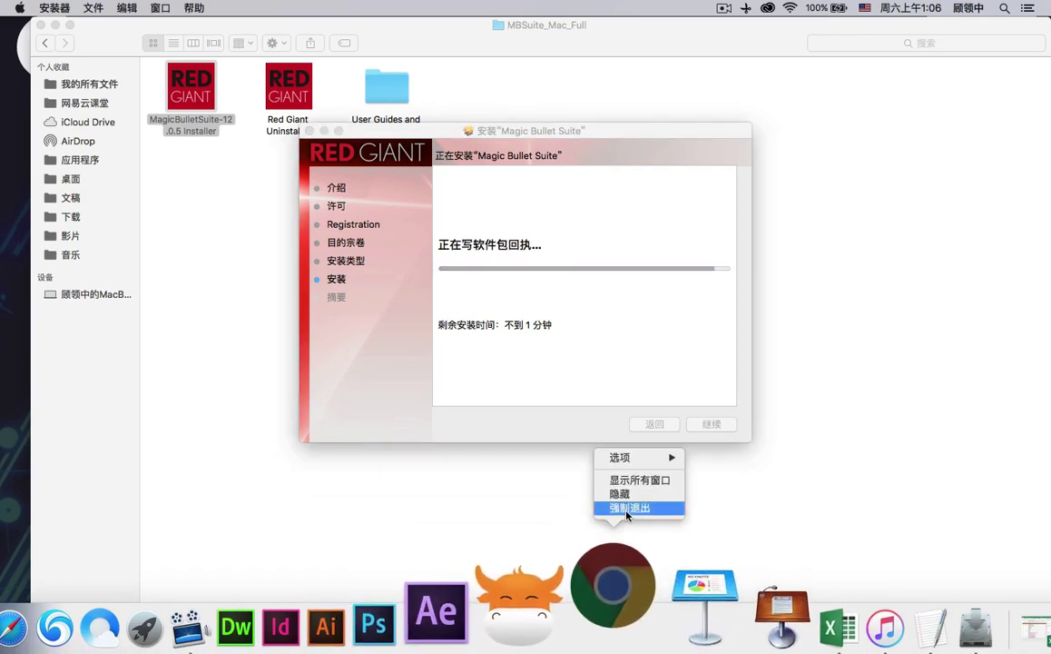
pyautogui.click(626, 509)
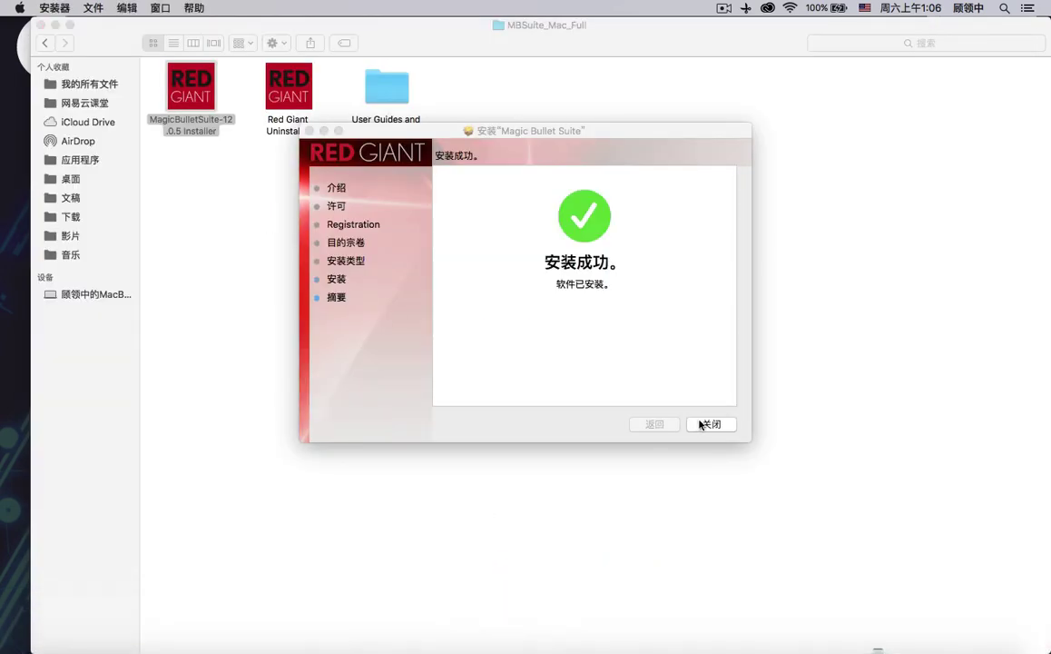
pyautogui.click(701, 423)
pyautogui.moveTo(505, 635)
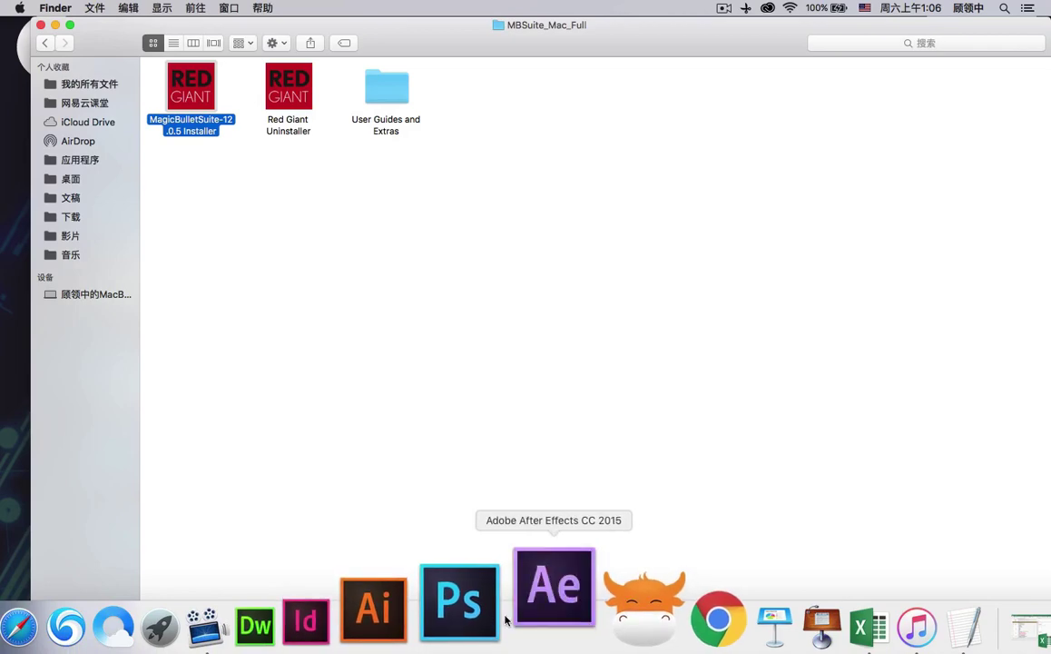
pyautogui.click(522, 610)
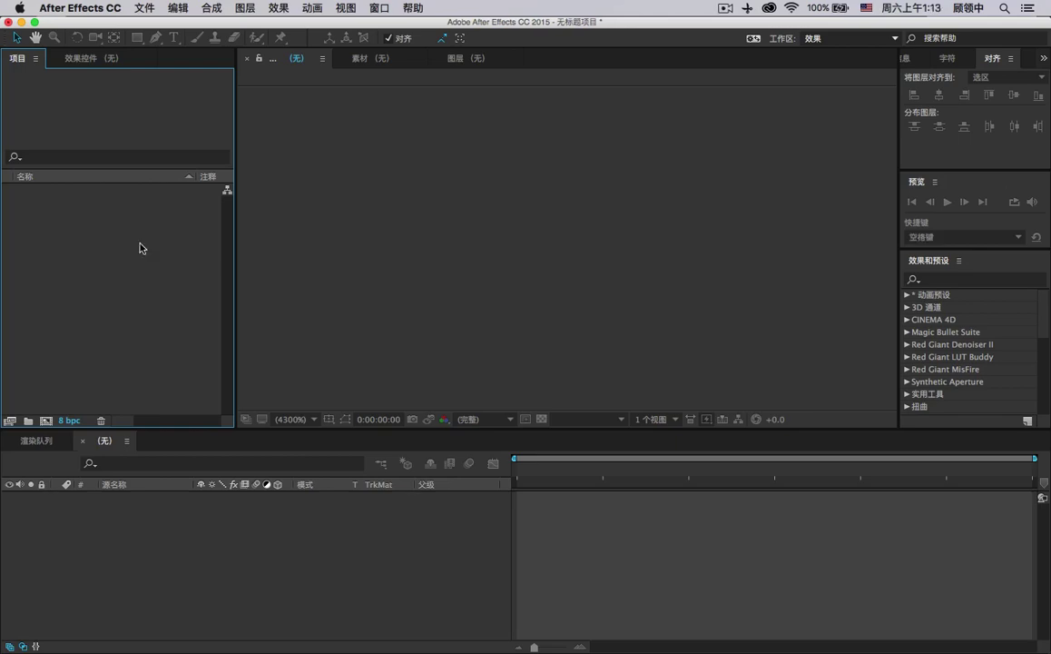
# Import the storm clip 暴风雨.mov into the project.
pyautogui.doubleClick(141, 246)
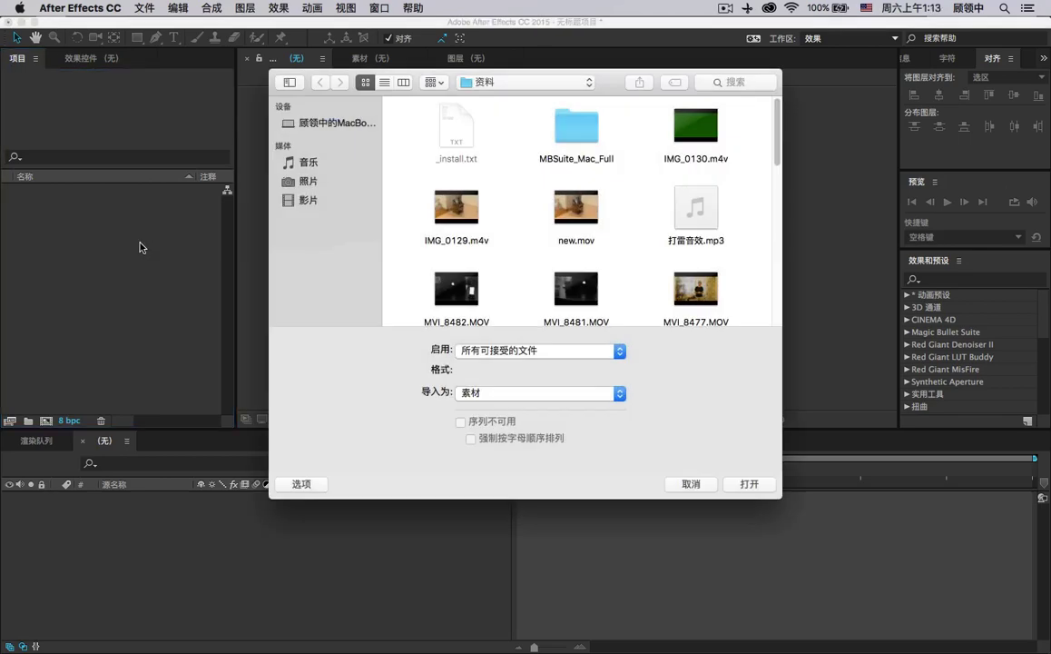
pyautogui.scroll(-2, 676, 272)
pyautogui.scroll(-3, 676, 272)
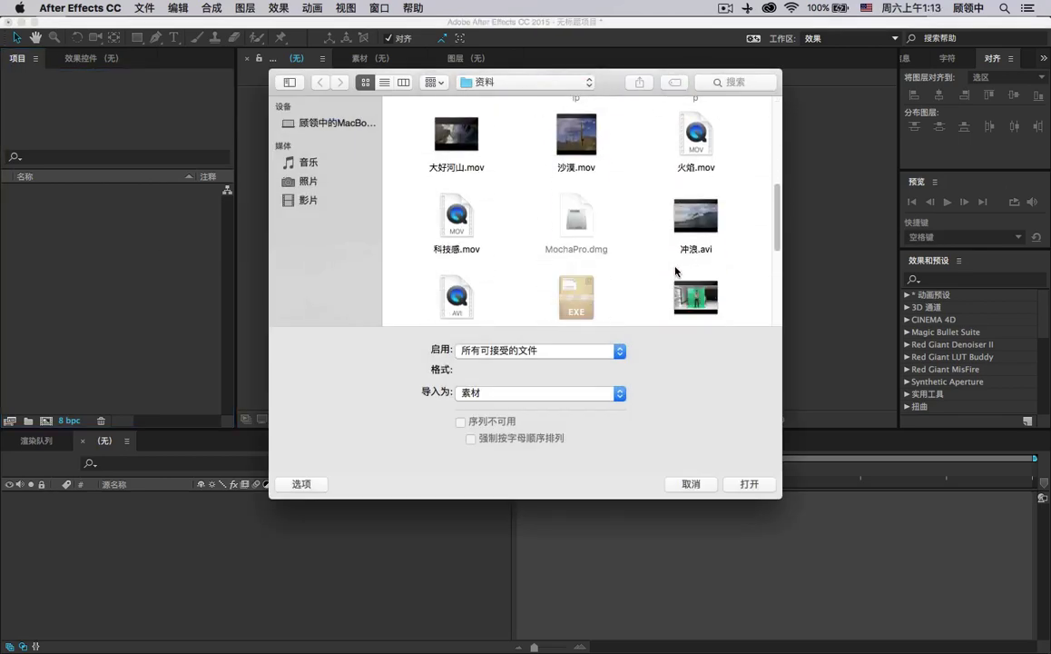
pyautogui.scroll(-5, 675, 269)
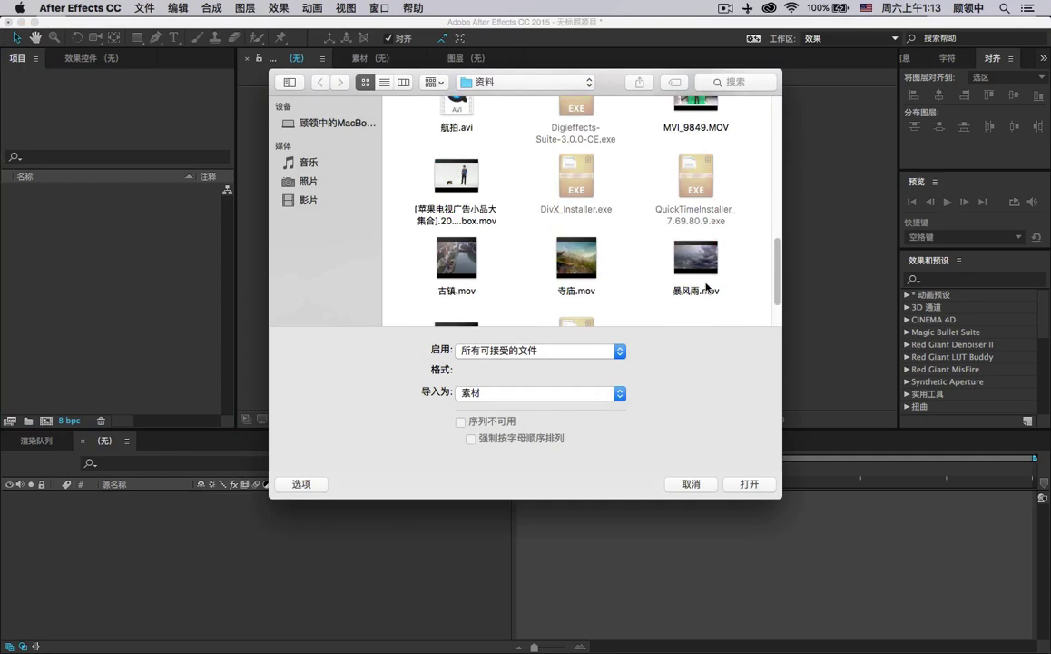
pyautogui.doubleClick(706, 291)
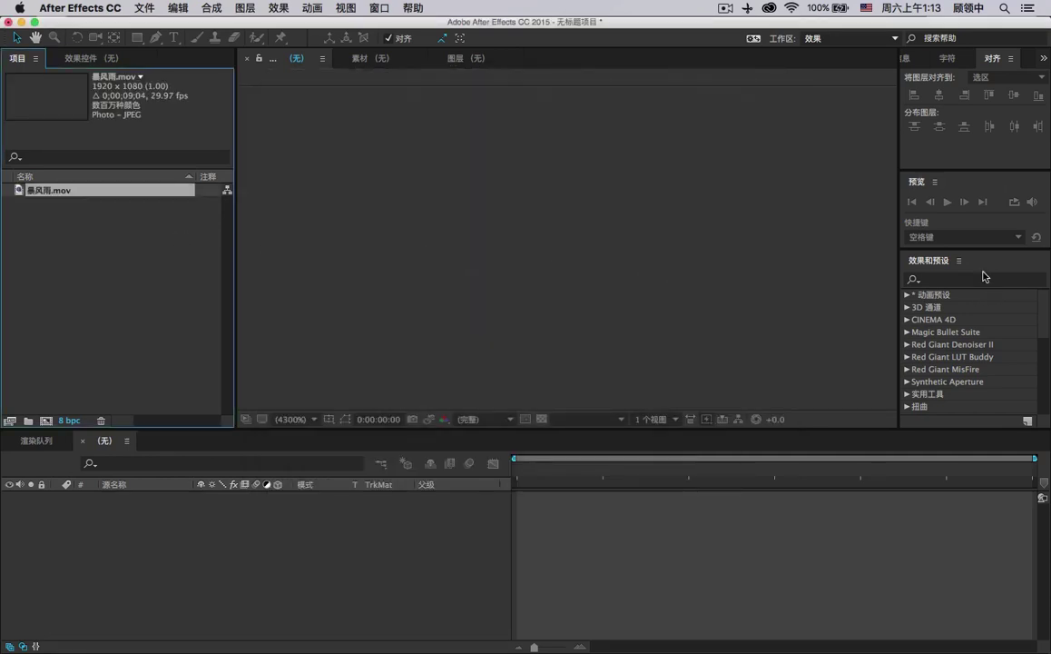
# Check the Red Giant effects (search MOJO, expand Denoiser II) and make a 暴风雨 composition from the clip.
pyautogui.click(949, 282)
pyautogui.write('MOJO')
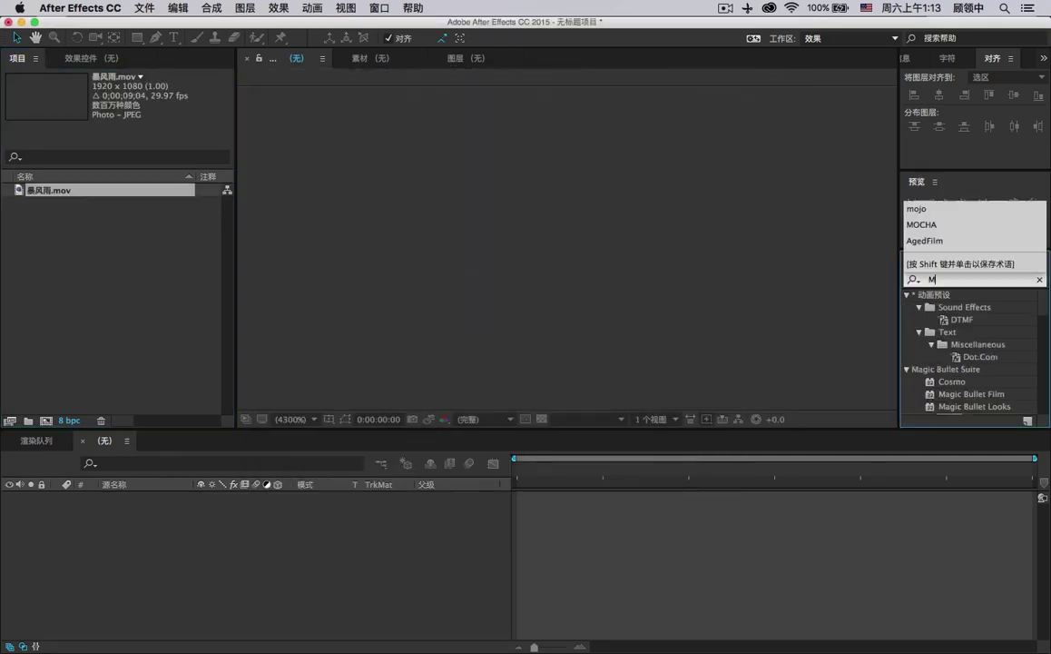
pyautogui.click(1038, 279)
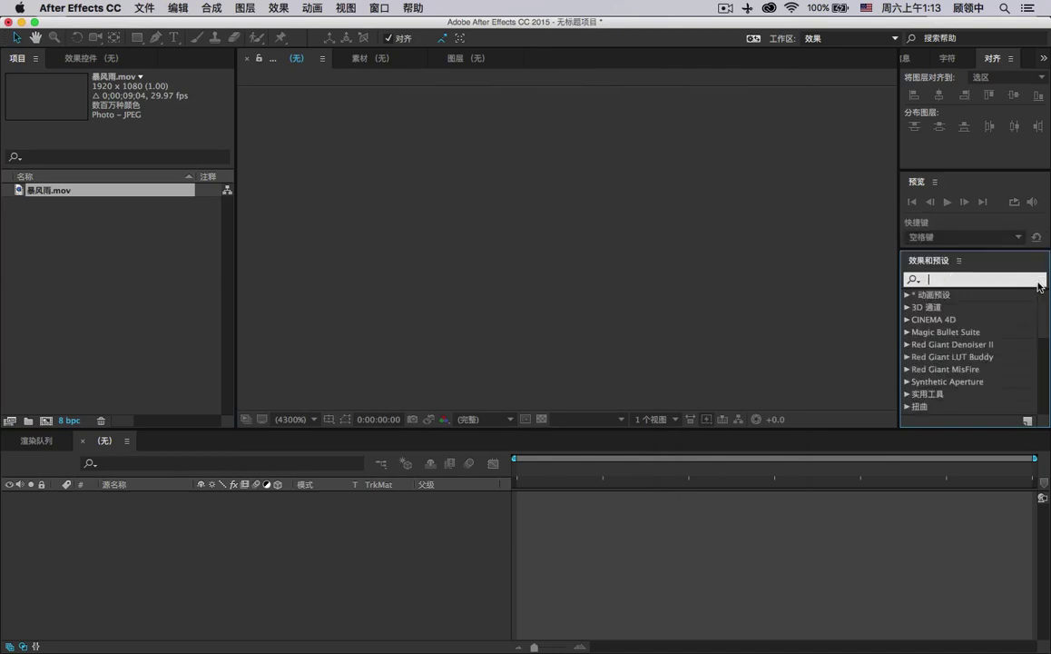
pyautogui.scroll(-4, 945, 335)
pyautogui.scroll(3, 948, 333)
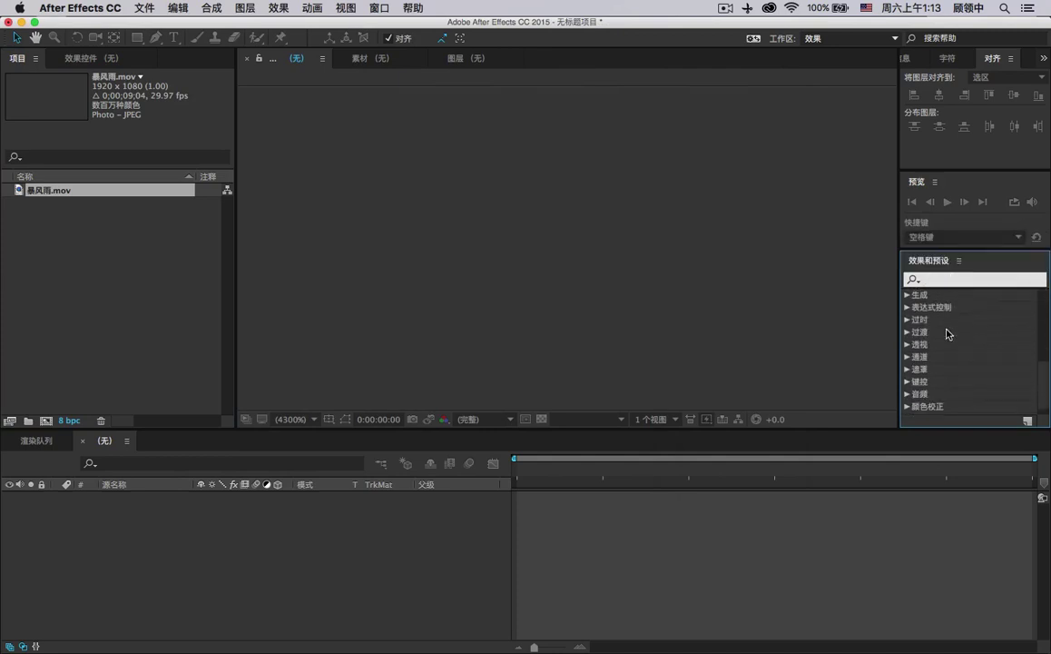
pyautogui.scroll(1, 945, 331)
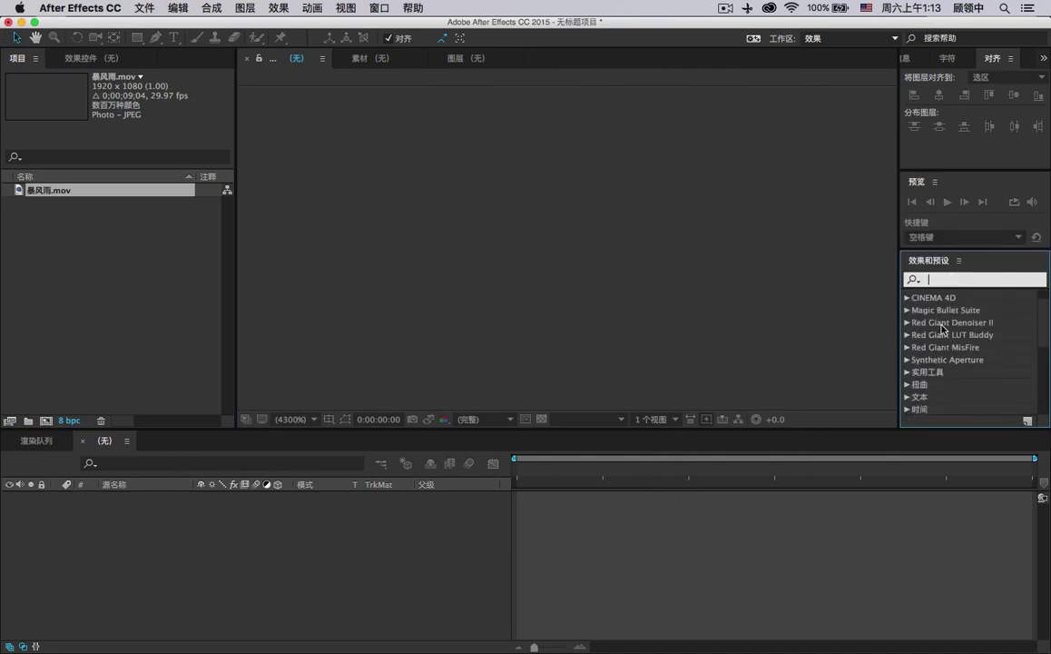
pyautogui.click(906, 322)
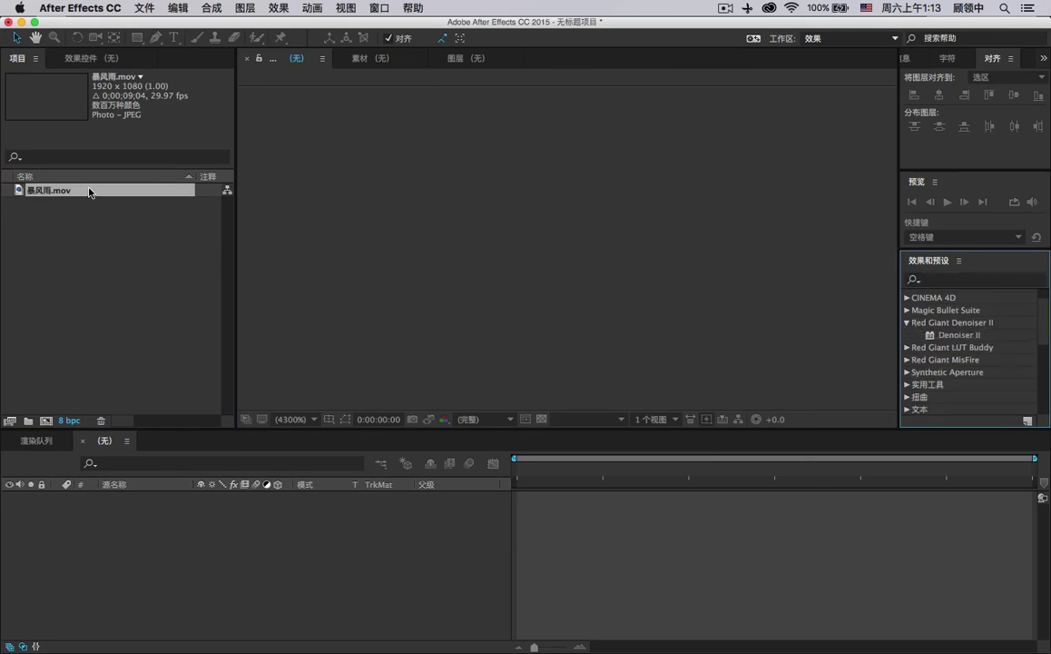
pyautogui.moveTo(89, 192); pyautogui.dragTo(45, 421)
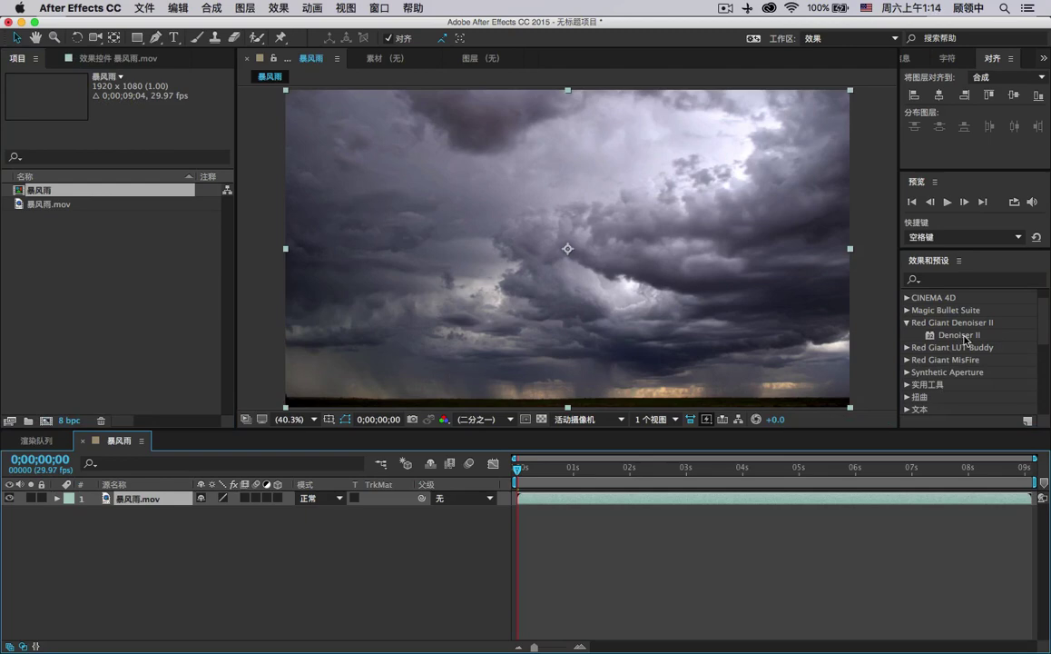
# Apply Denoiser II to the 暴风雨 clip and open its Register dialog.
pyautogui.moveTo(964, 338); pyautogui.dragTo(631, 295)
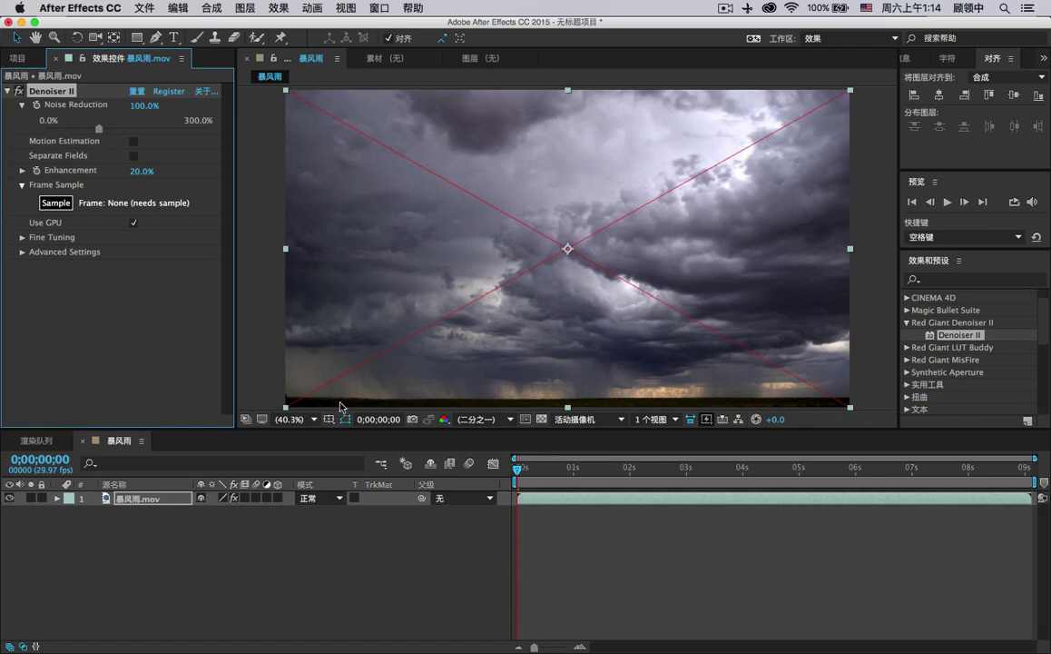
pyautogui.click(166, 91)
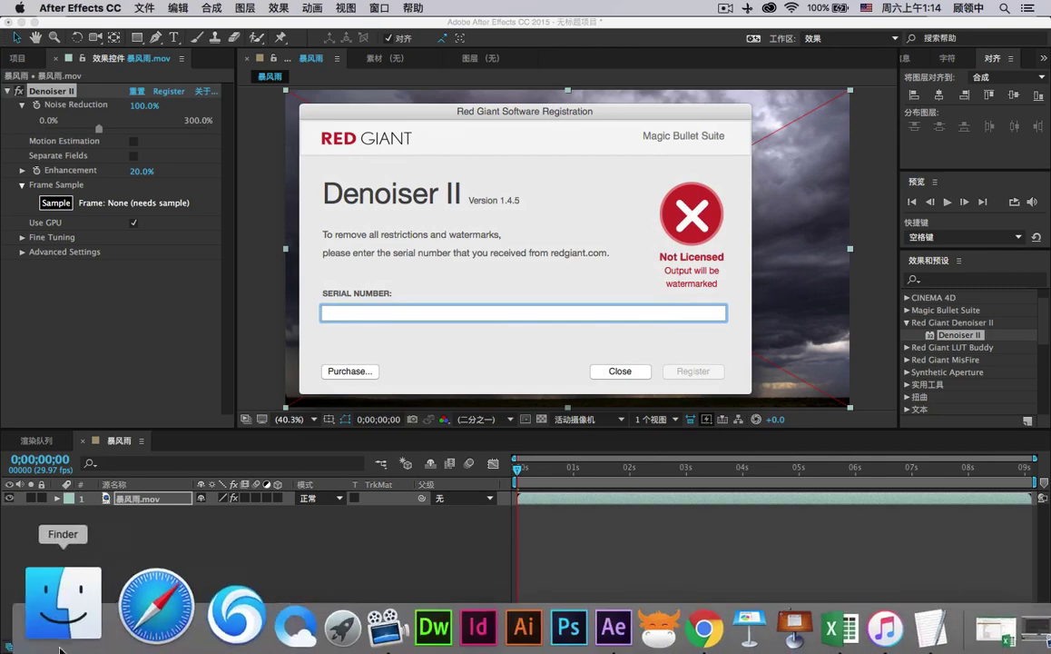
# Open _install.txt from the 资料 folder and select the Denoiser II serial.
pyautogui.click(72, 623)
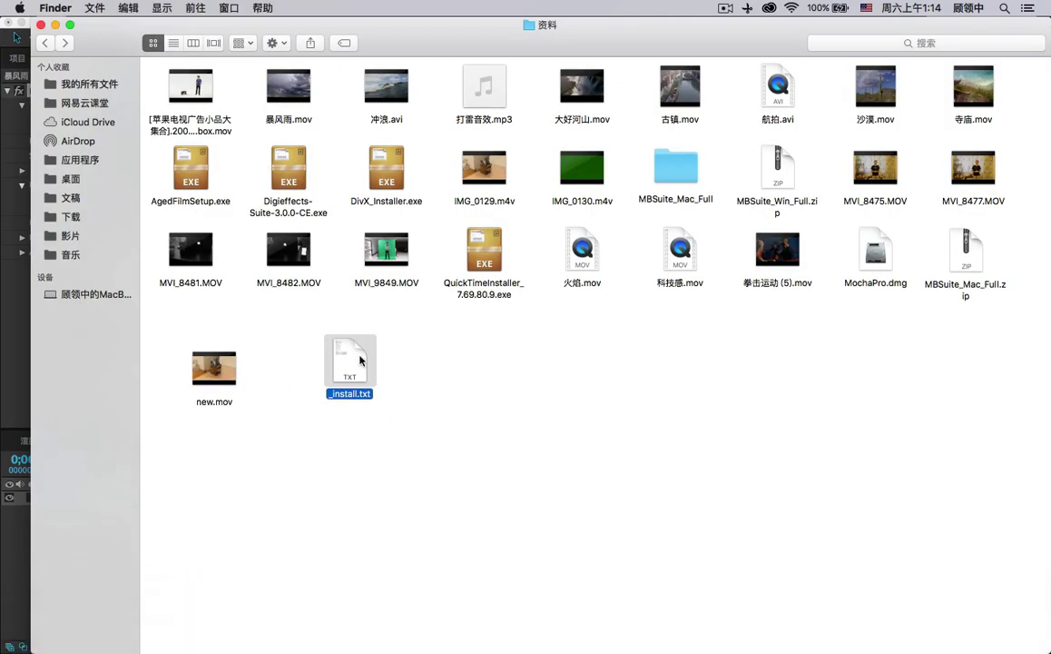
pyautogui.doubleClick(360, 360)
pyautogui.click(472, 295)
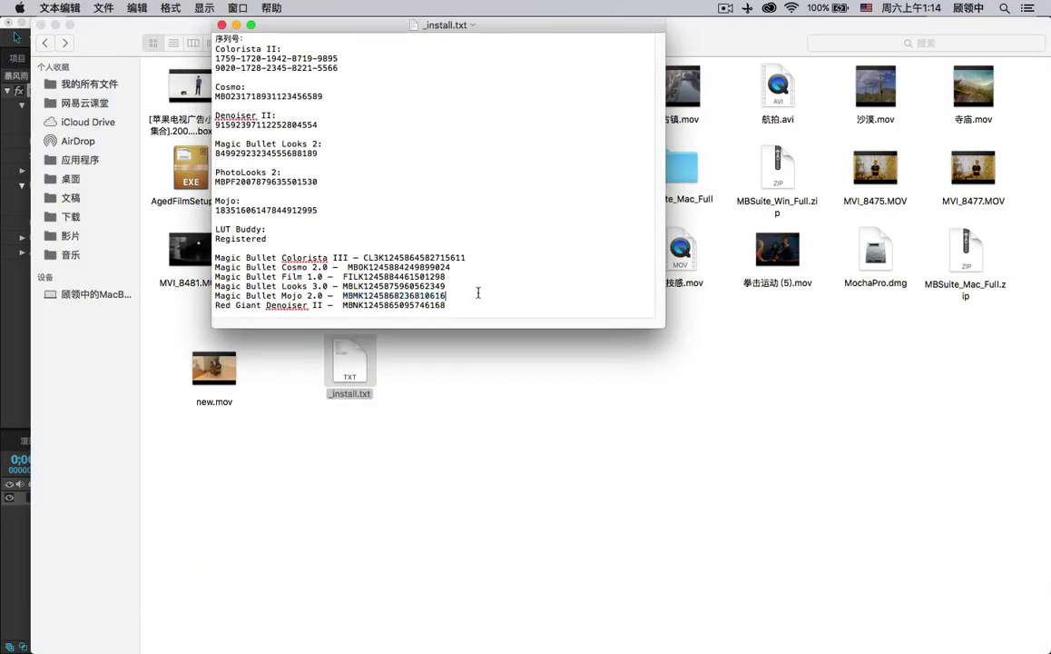
pyautogui.click(480, 294)
pyautogui.moveTo(216, 125); pyautogui.dragTo(325, 126)
pyautogui.press('super+c')
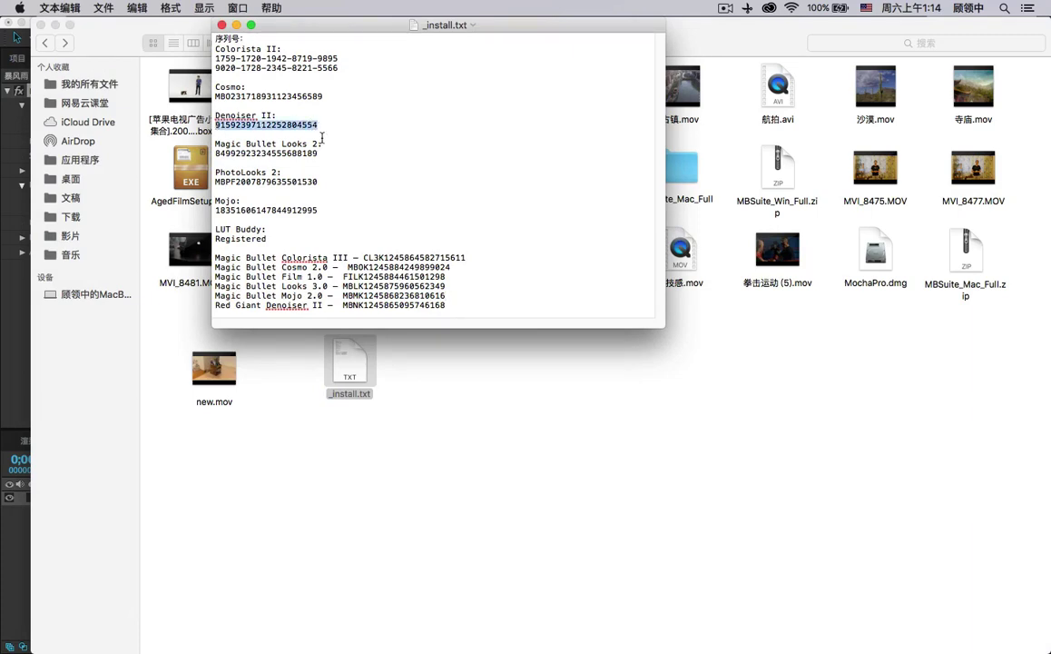
# Paste the serial into Denoiser II's Serial Number field, register it, and close the dialog.
pyautogui.press('super+Tab')
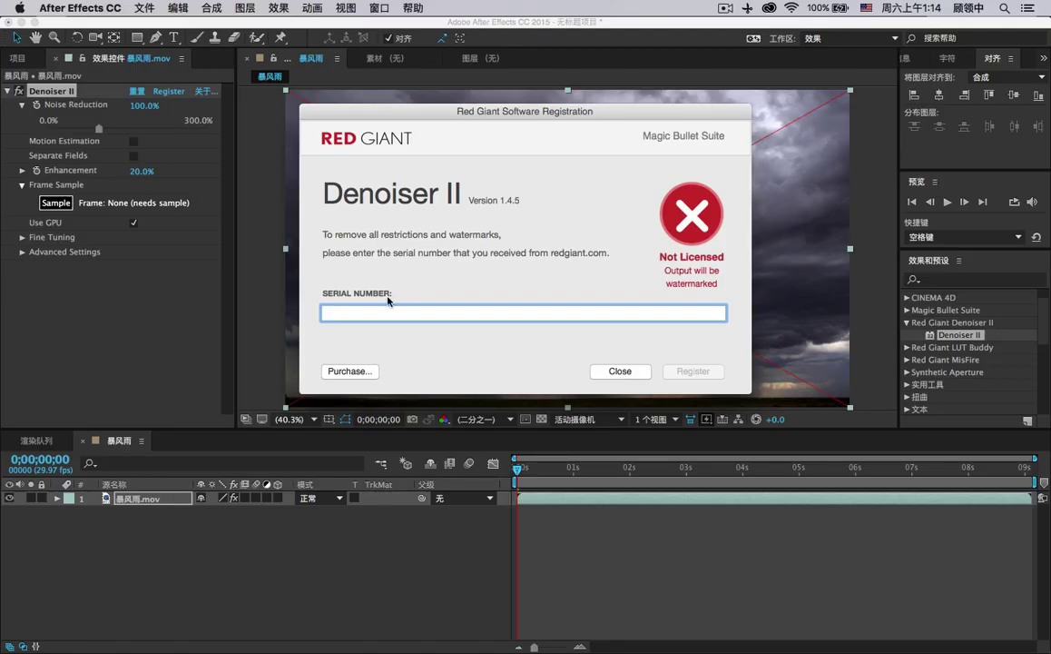
pyautogui.press('super+v')
pyautogui.click(680, 371)
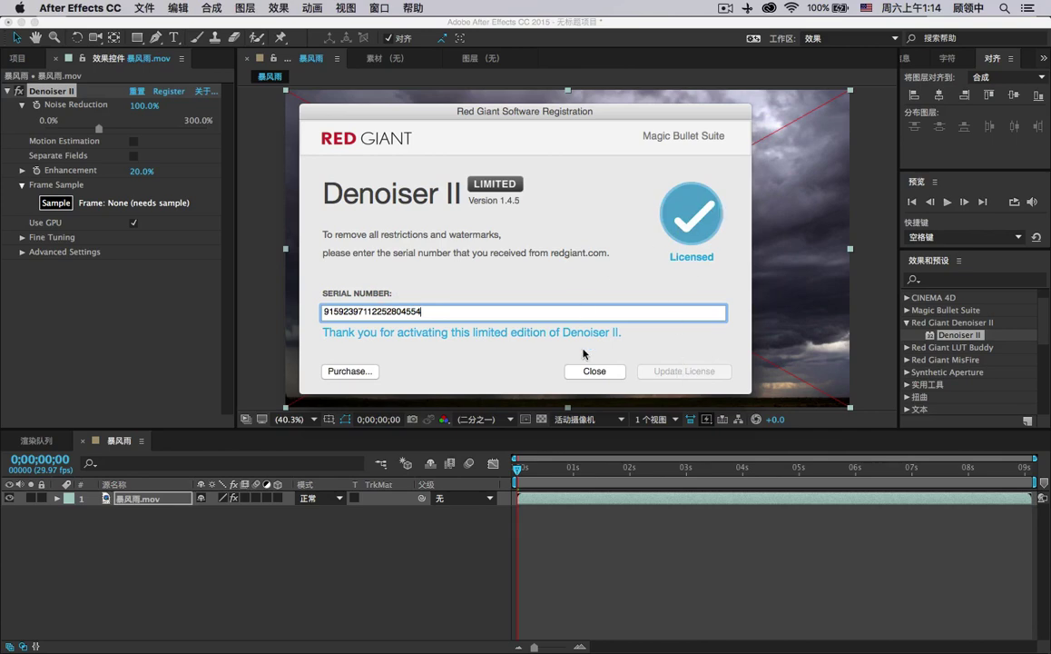
pyautogui.click(595, 370)
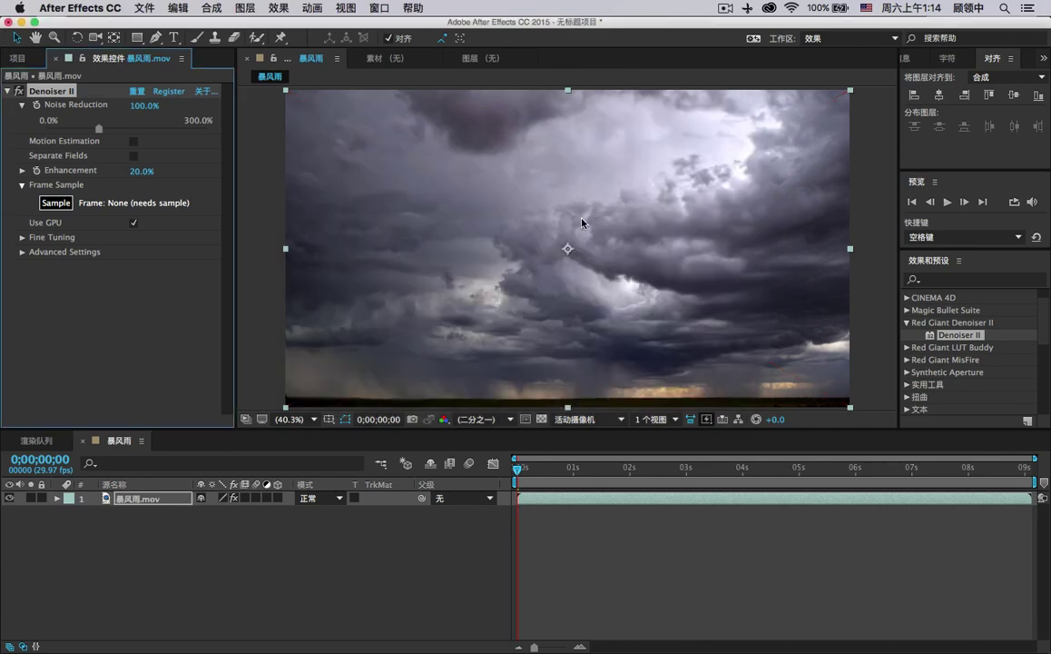
# Remove Denoiser II and apply Mojo, found by searching 'mojo', to the storm clip.
pyautogui.press('Delete')
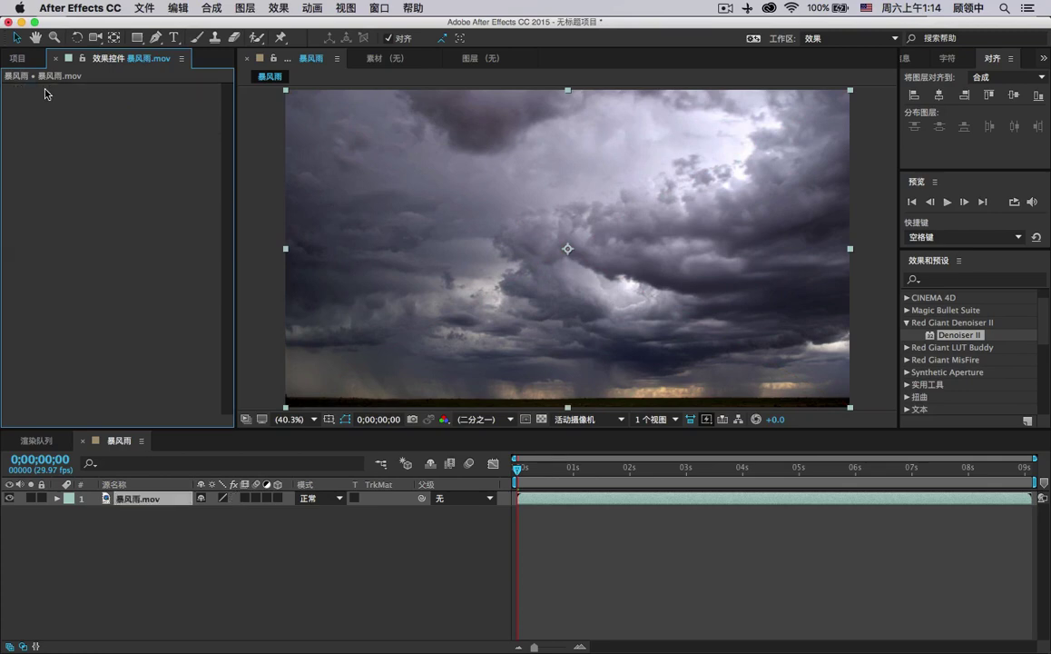
pyautogui.click(959, 282)
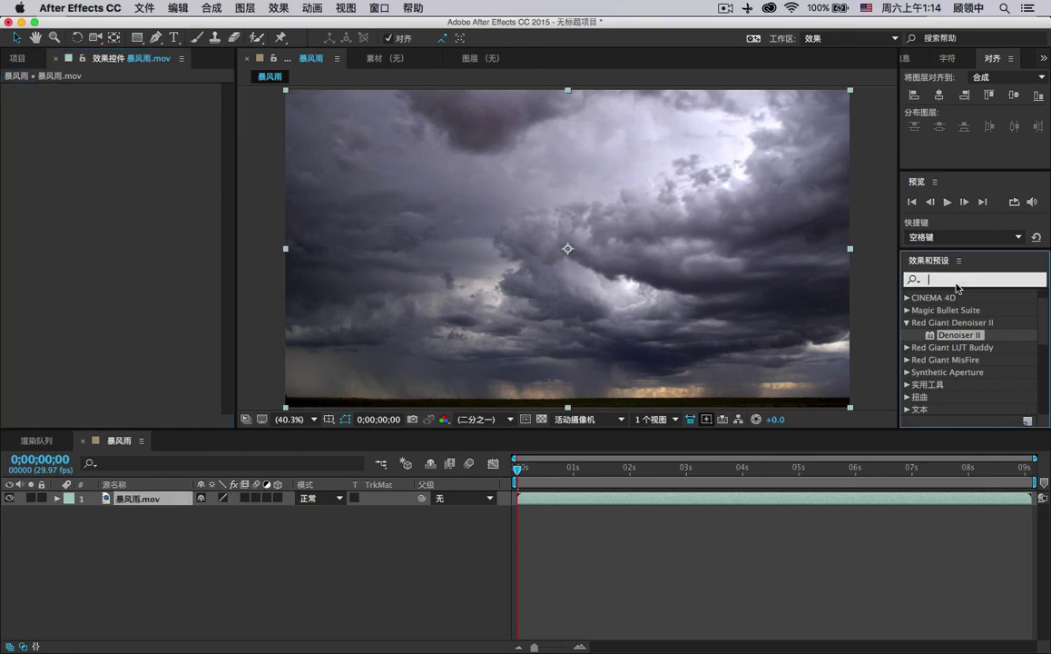
pyautogui.write('mojo')
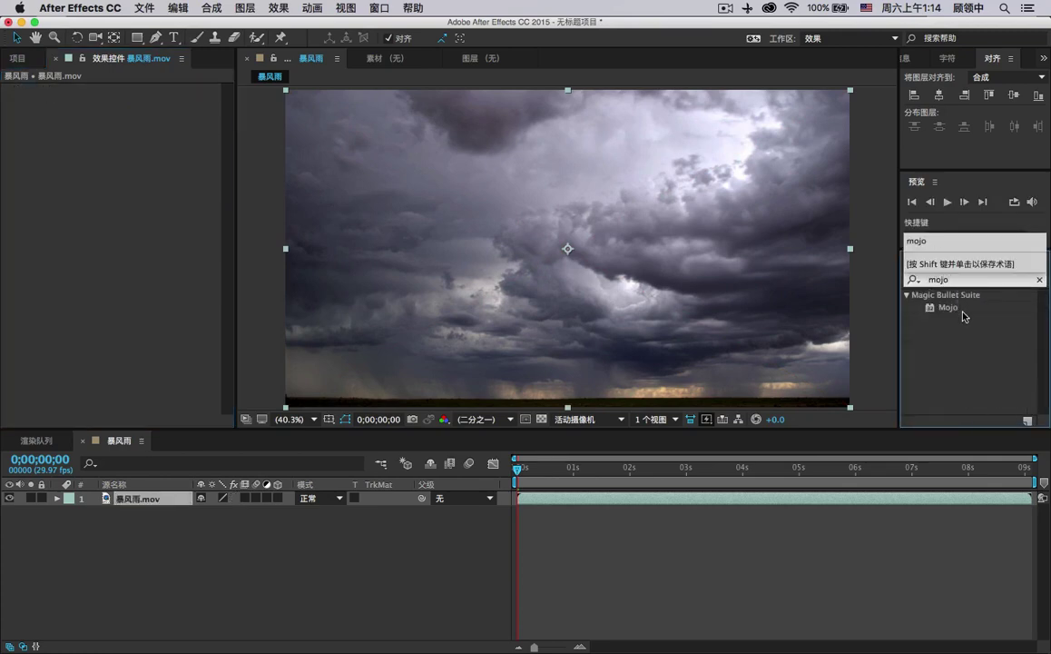
pyautogui.moveTo(962, 311); pyautogui.dragTo(594, 274)
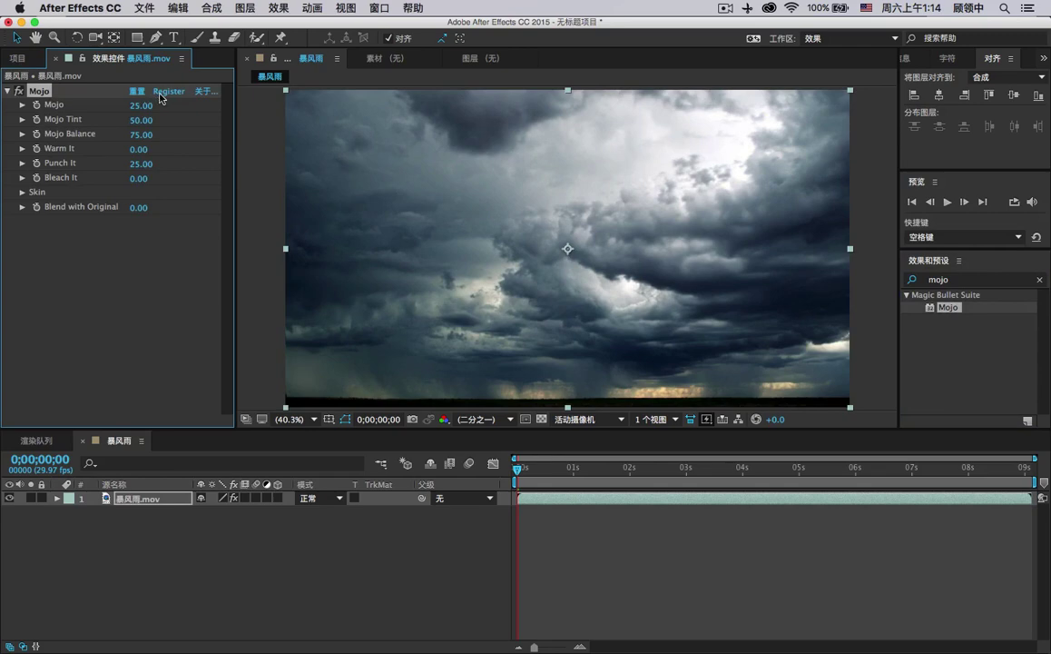
# Open Mojo's registration, check its serial in _install.txt, and close the Licensed dialog.
pyautogui.click(160, 95)
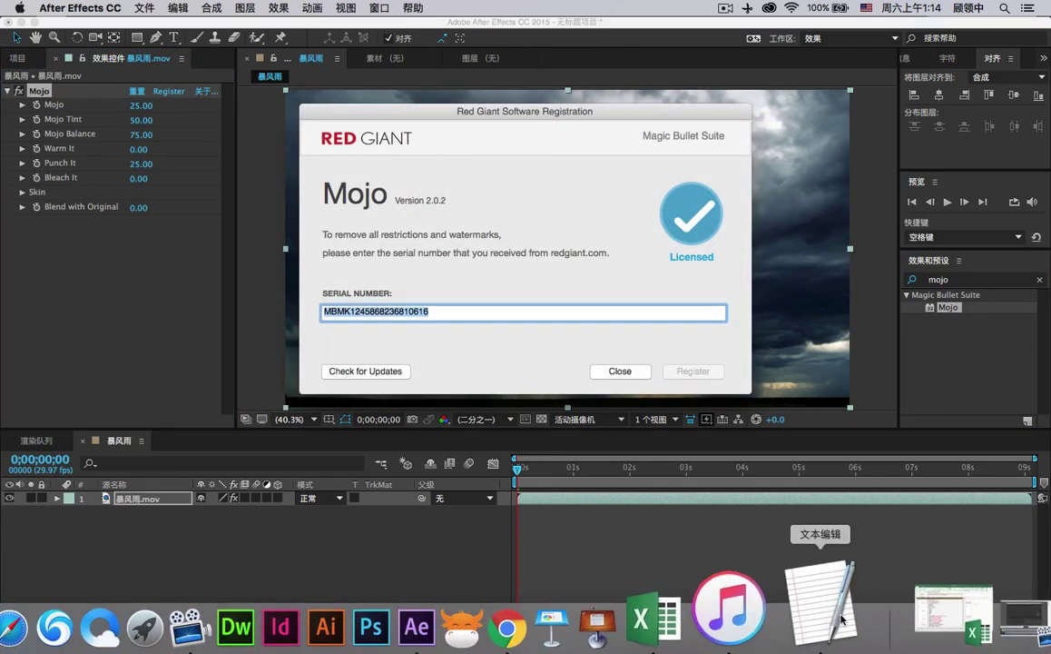
pyautogui.click(842, 620)
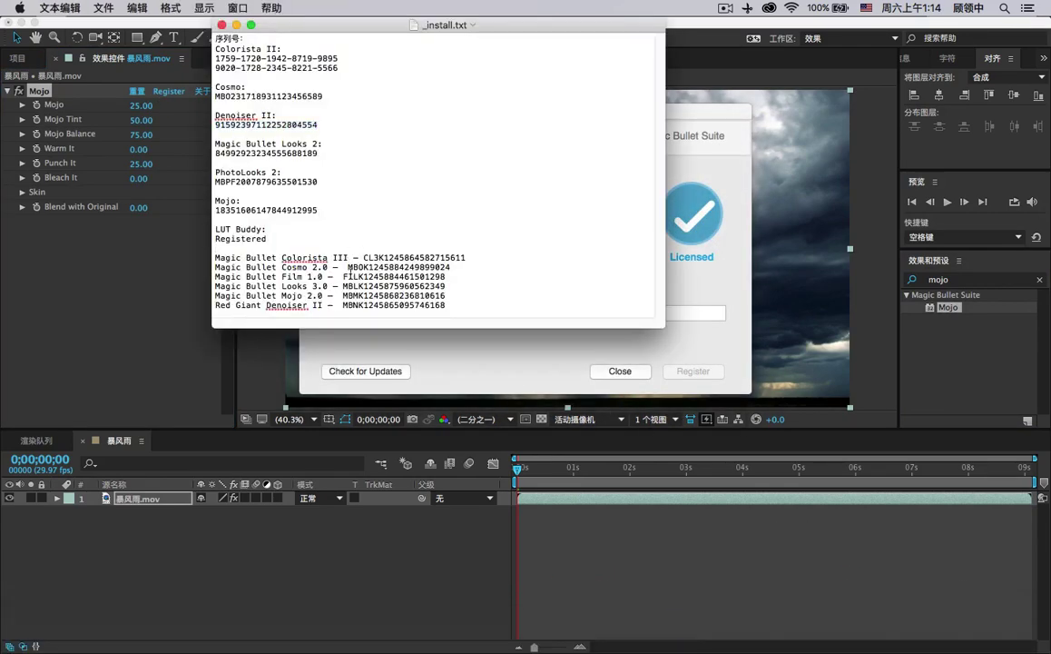
pyautogui.moveTo(343, 287); pyautogui.dragTo(456, 298)
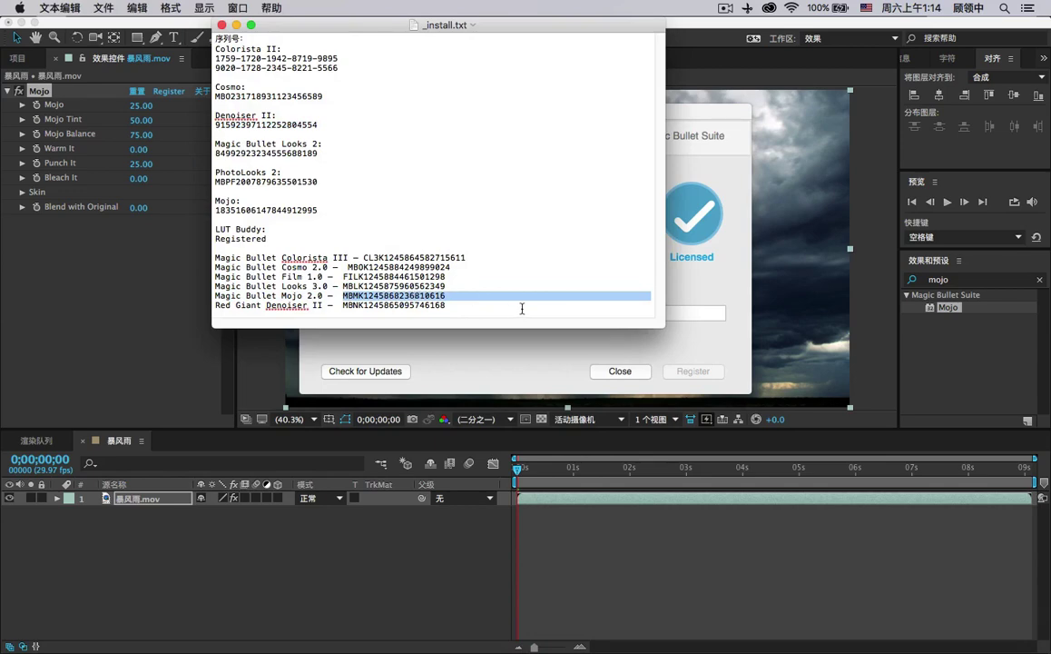
pyautogui.click(182, 288)
pyautogui.click(620, 372)
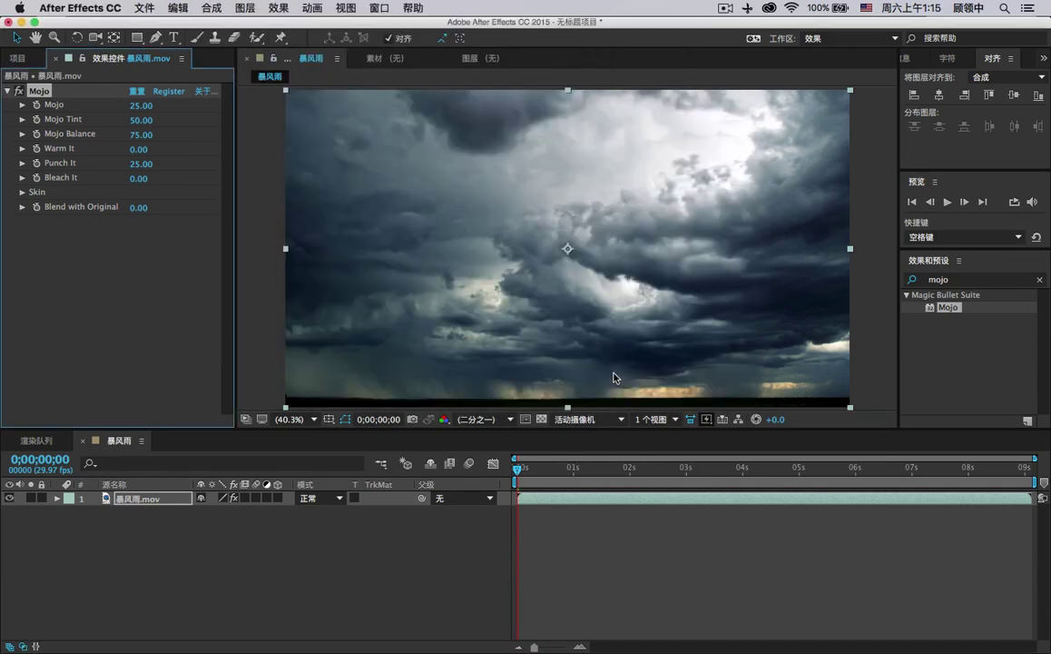
# Toggle the Mojo effect off and on repeatedly to compare the graded and original looks.
pyautogui.click(20, 92)
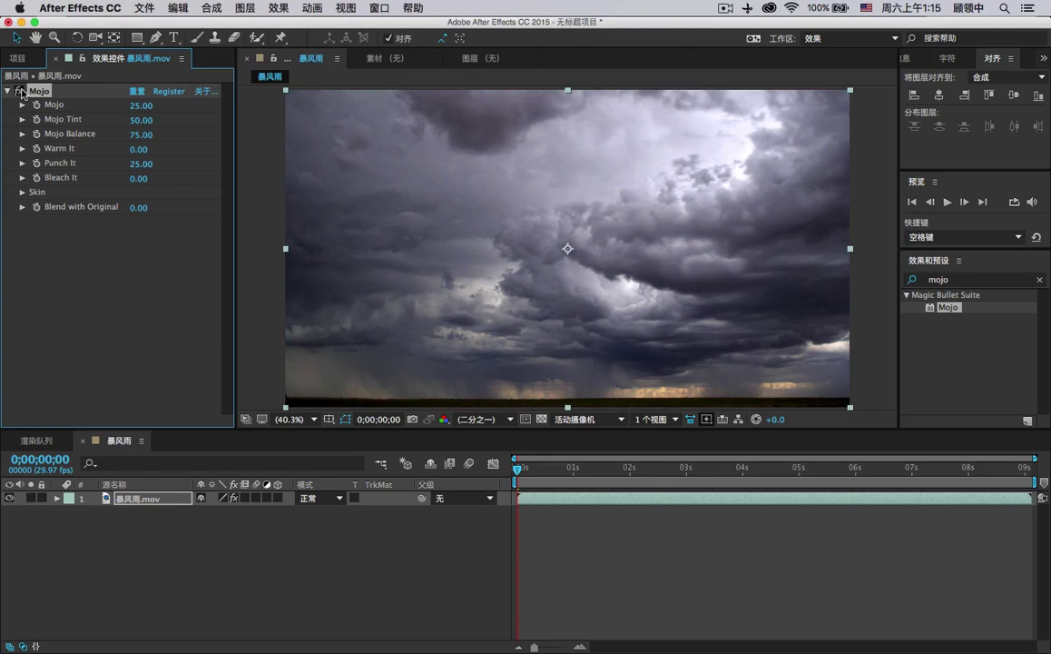
pyautogui.click(20, 91)
pyautogui.click(20, 91)
pyautogui.click(20, 92)
pyautogui.click(20, 91)
pyautogui.click(20, 91)
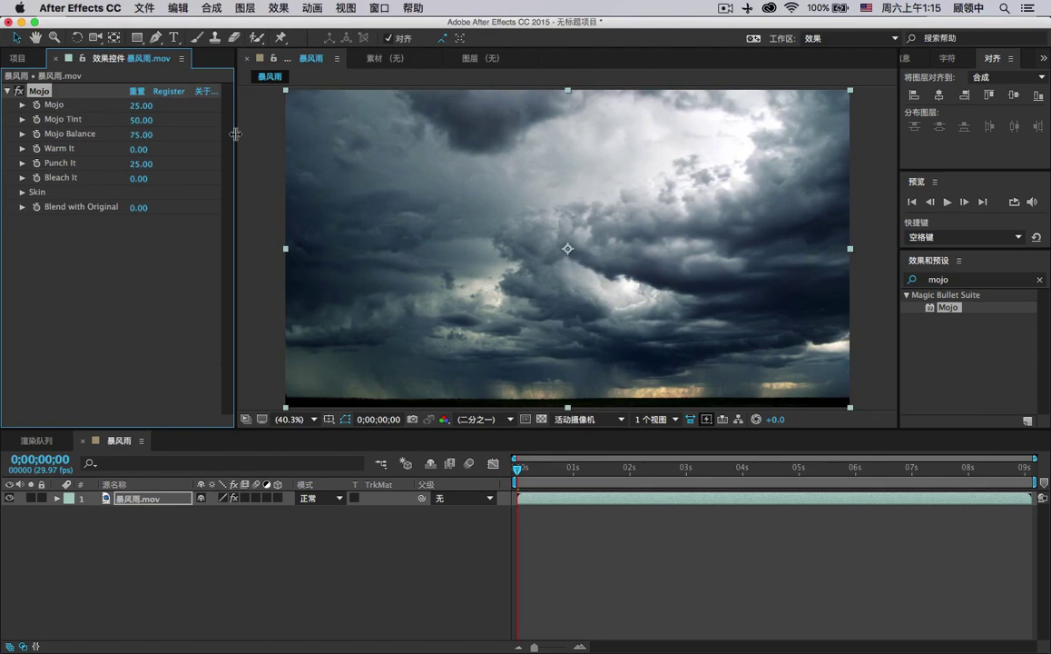
# Set Mojo Balance to 103, Bleach It to 50, and Mojo strength to 25.
pyautogui.moveTo(236, 135); pyautogui.dragTo(277, 136)
pyautogui.moveTo(200, 132); pyautogui.dragTo(152, 134)
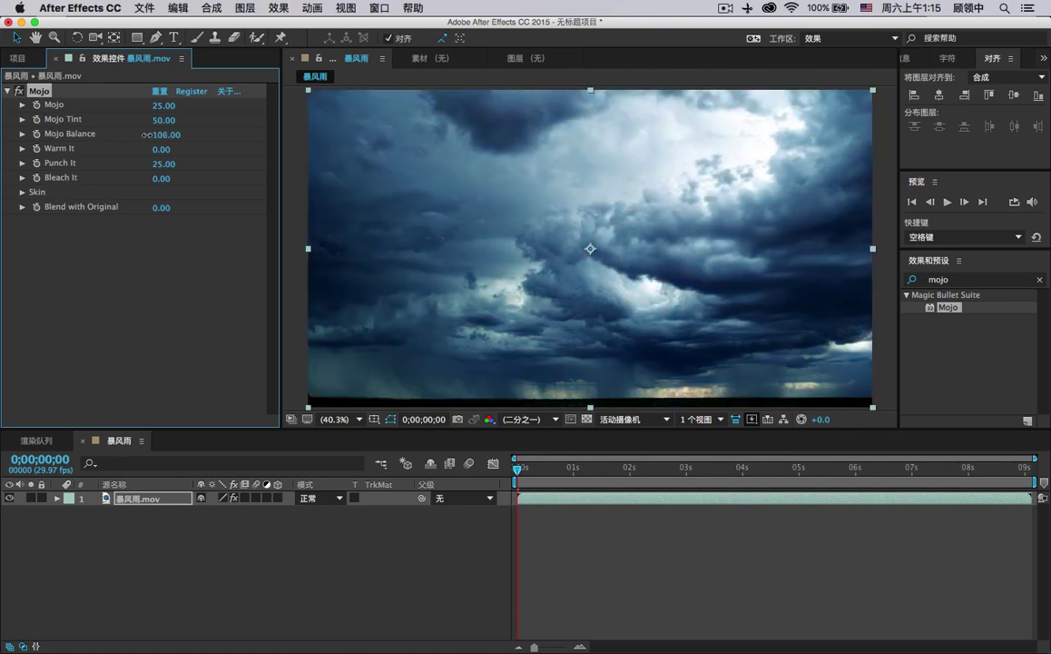
pyautogui.moveTo(144, 134); pyautogui.dragTo(143, 134)
pyautogui.moveTo(154, 179); pyautogui.dragTo(201, 170)
pyautogui.moveTo(161, 105); pyautogui.dragTo(175, 106)
# Compare Mojo off and on, play from 1 second, scrub to about 4 seconds, and clear the effects search.
pyautogui.click(17, 91)
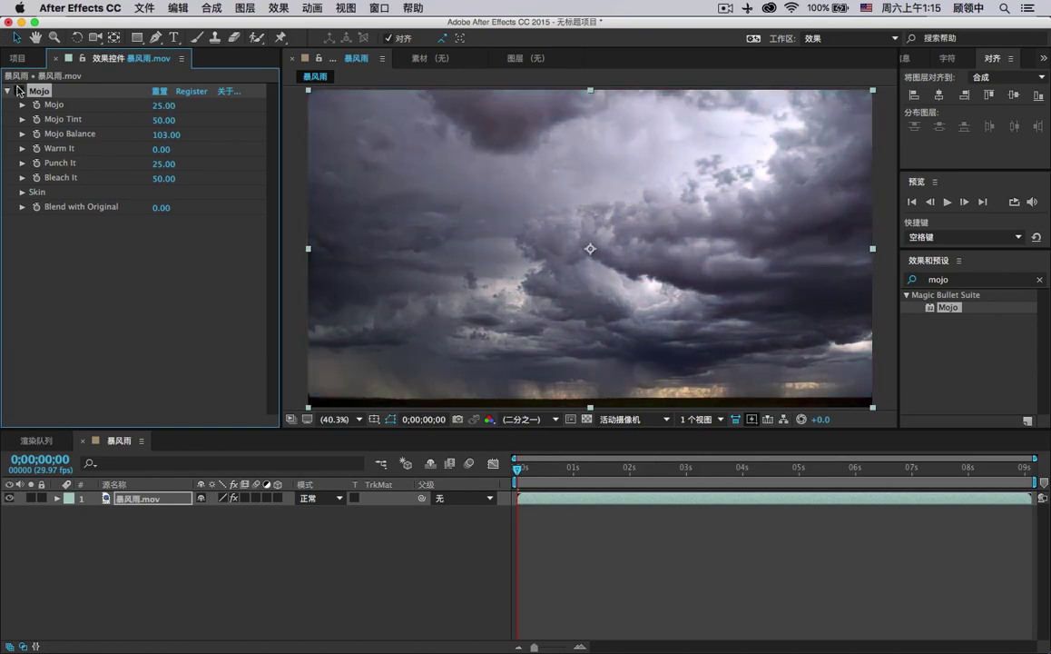
pyautogui.click(17, 91)
pyautogui.click(570, 469)
pyautogui.press('space')
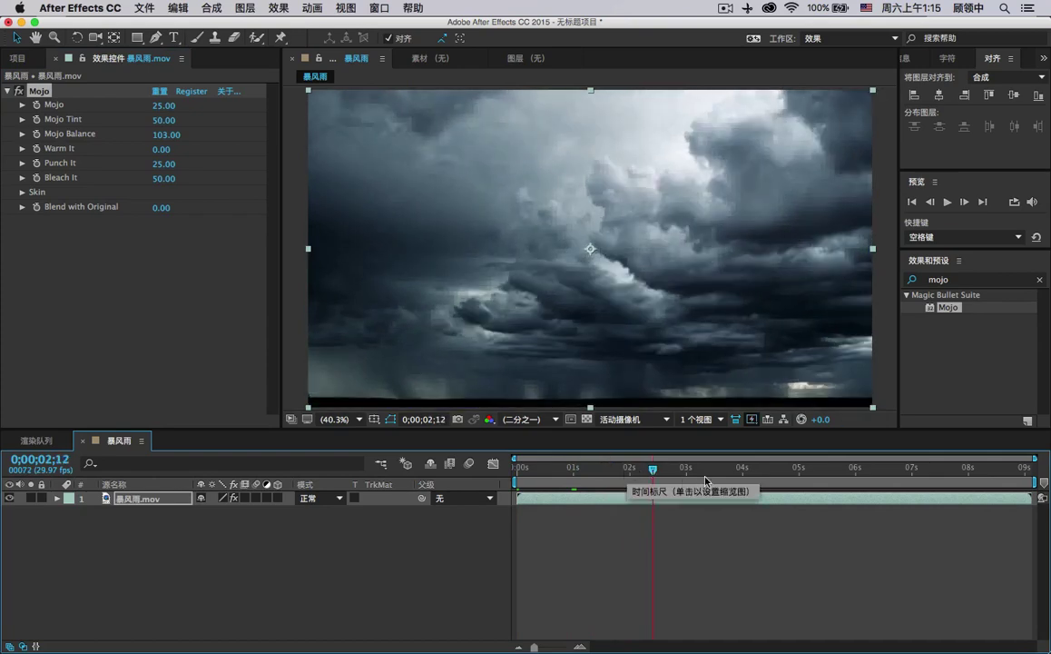
pyautogui.moveTo(706, 473); pyautogui.dragTo(762, 488)
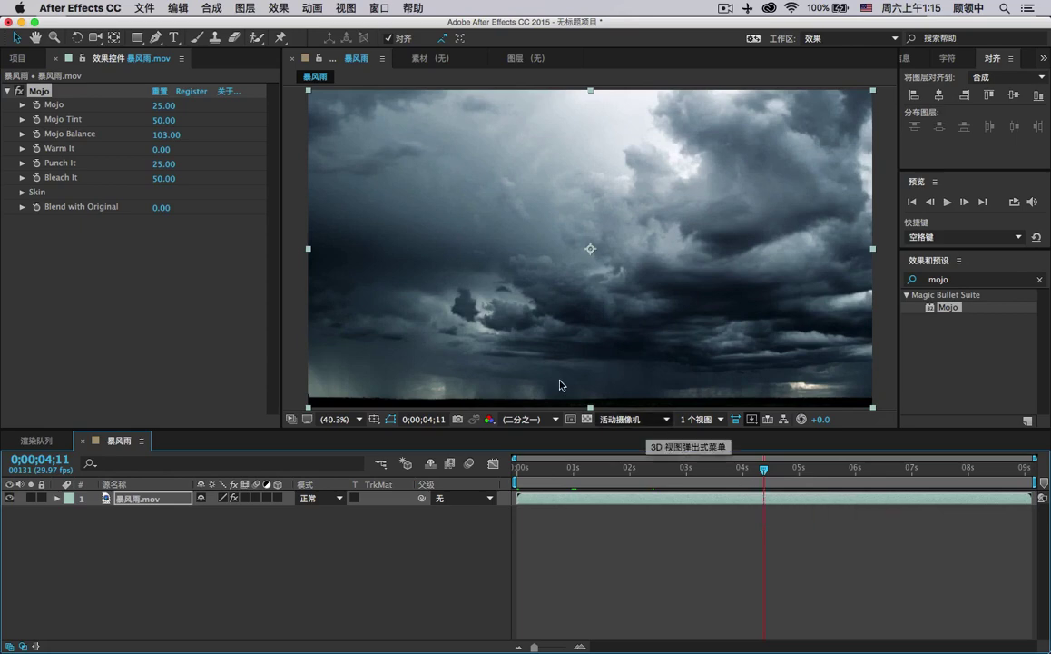
pyautogui.click(1040, 280)
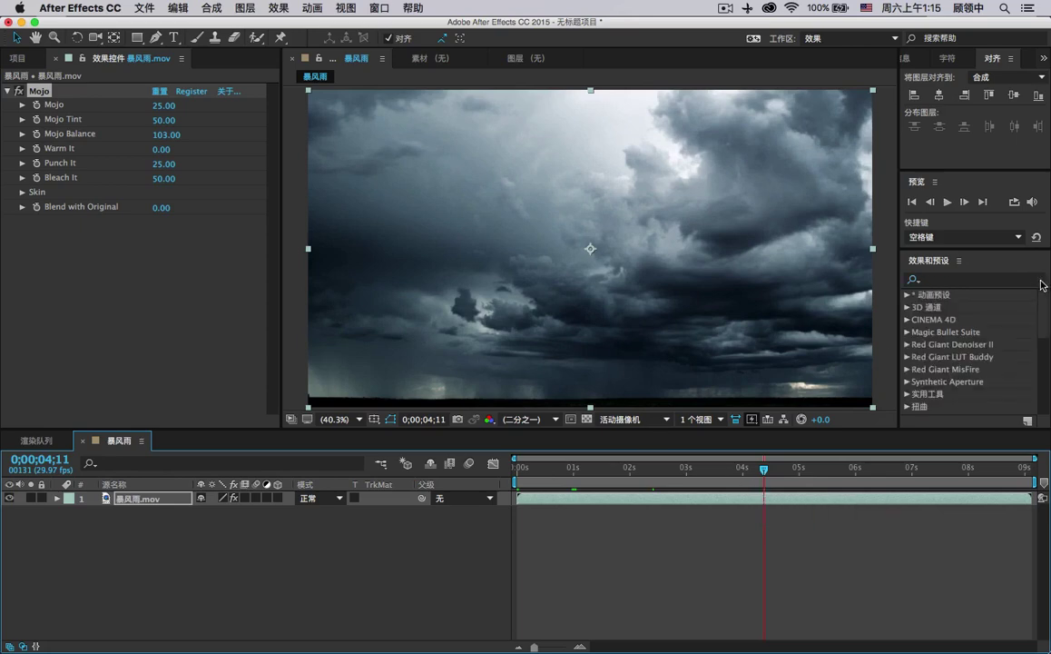
# Apply the 杂色 noise effect from 杂色和颗粒 at 7% amount, and view the footage at 100%.
pyautogui.click(961, 283)
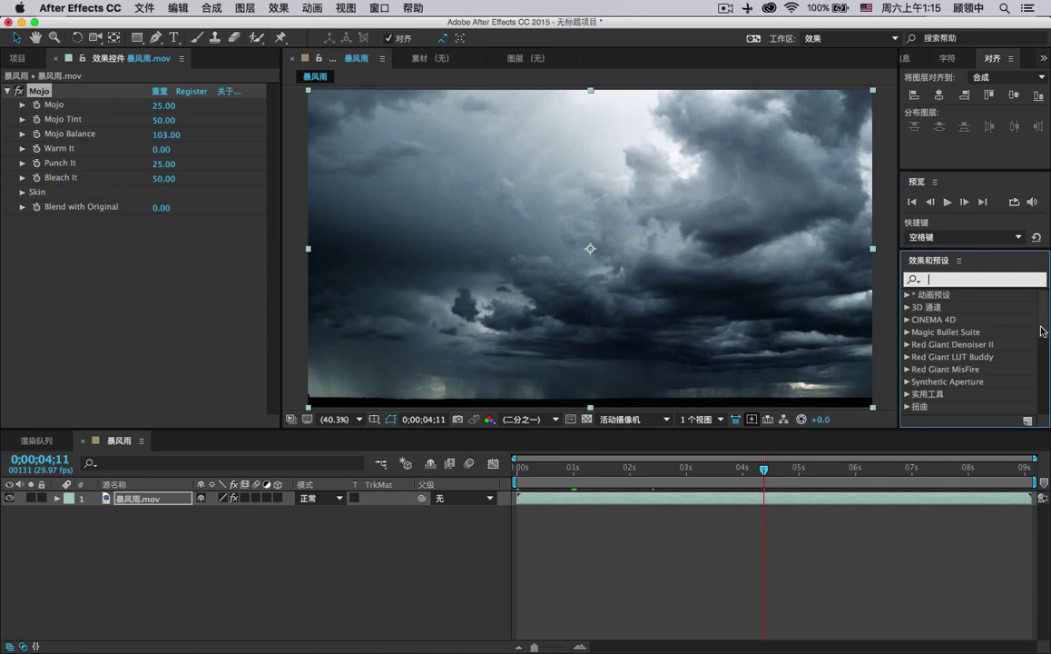
pyautogui.moveTo(1044, 330); pyautogui.dragTo(1045, 334)
pyautogui.scroll(-4, 920, 320)
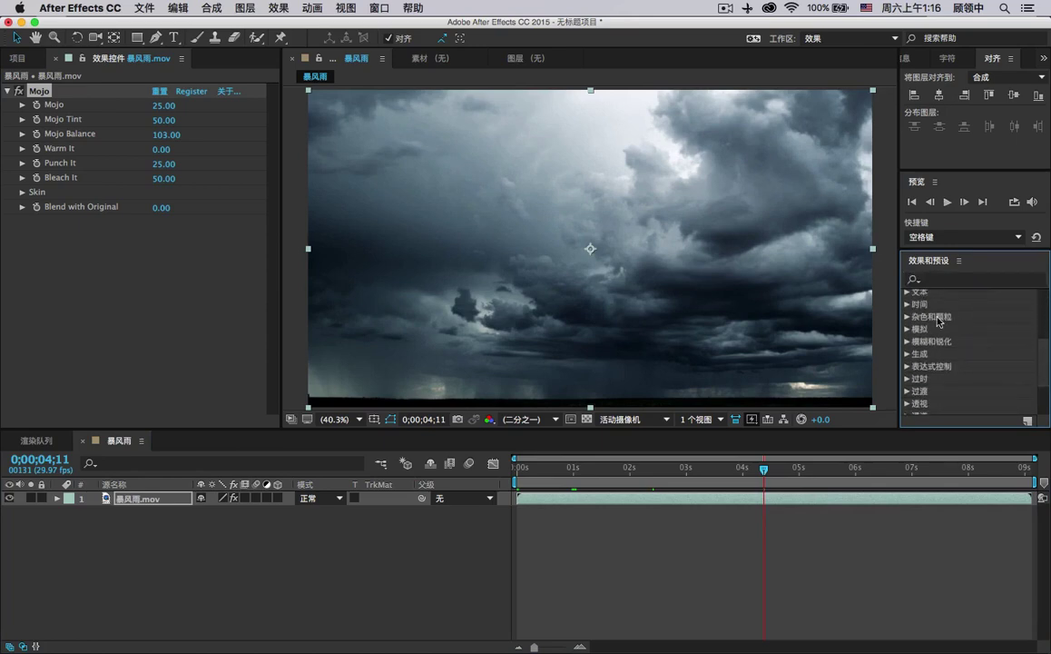
pyautogui.doubleClick(919, 318)
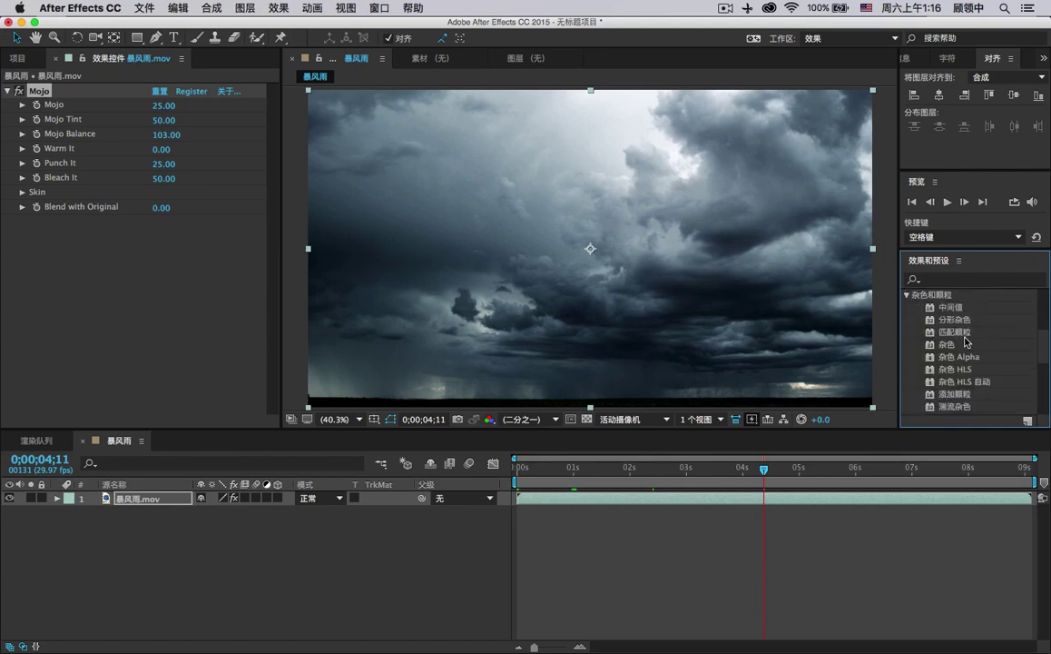
pyautogui.moveTo(949, 336); pyautogui.dragTo(610, 217)
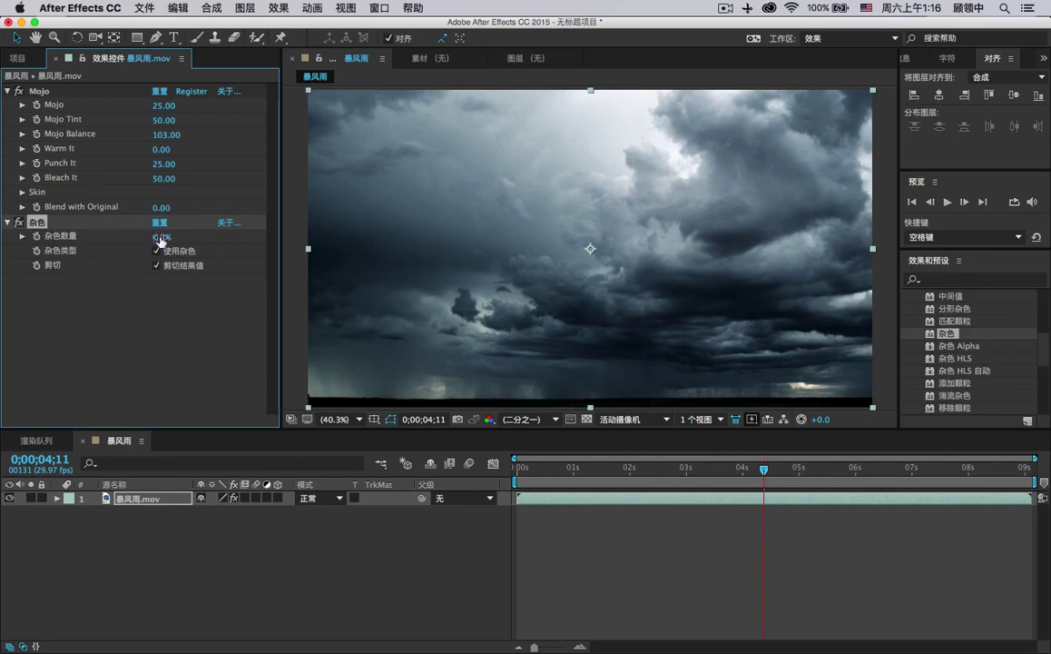
pyautogui.moveTo(159, 236)
pyautogui.mouseDown()
pyautogui.moveTo(177, 242)
pyautogui.moveTo(158, 237)
pyautogui.mouseUp()
pyautogui.click(158, 236)
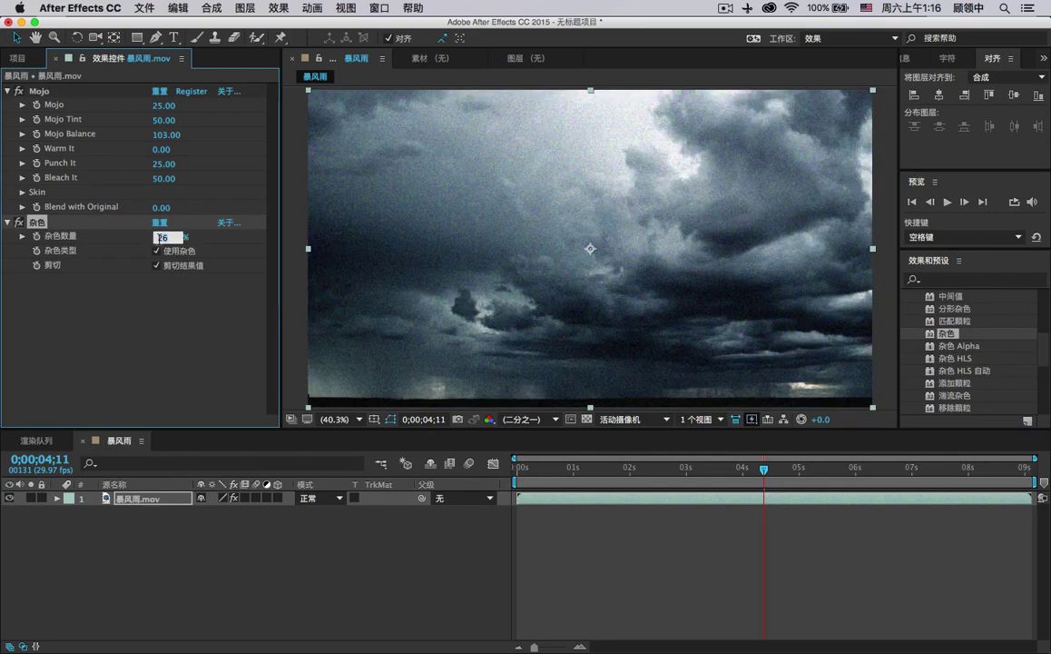
pyautogui.press('Return')
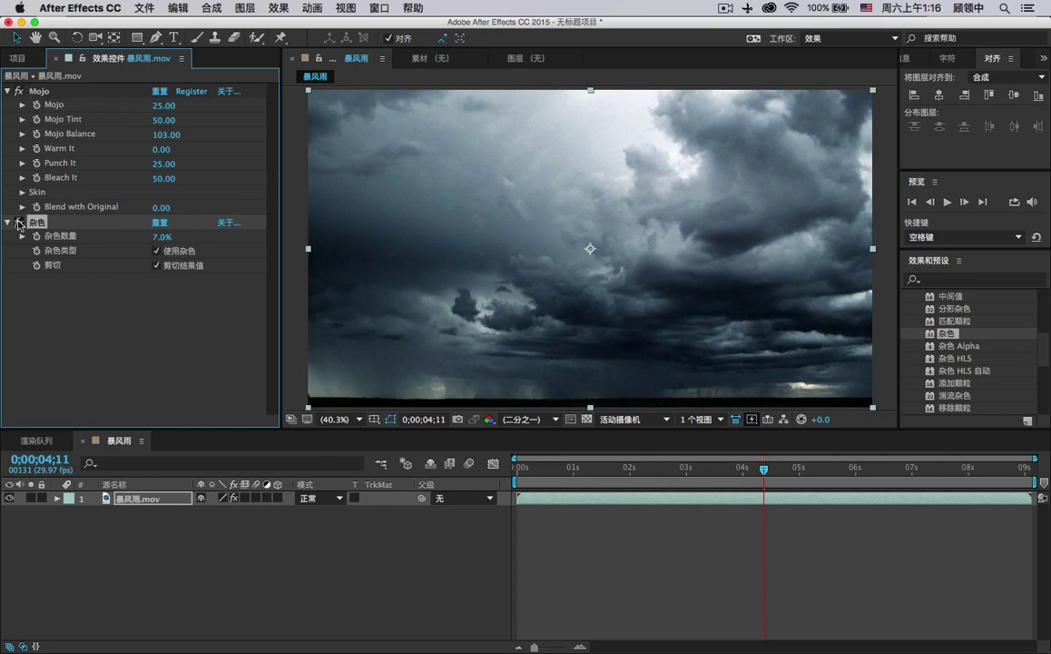
pyautogui.click(338, 418)
pyautogui.click(349, 555)
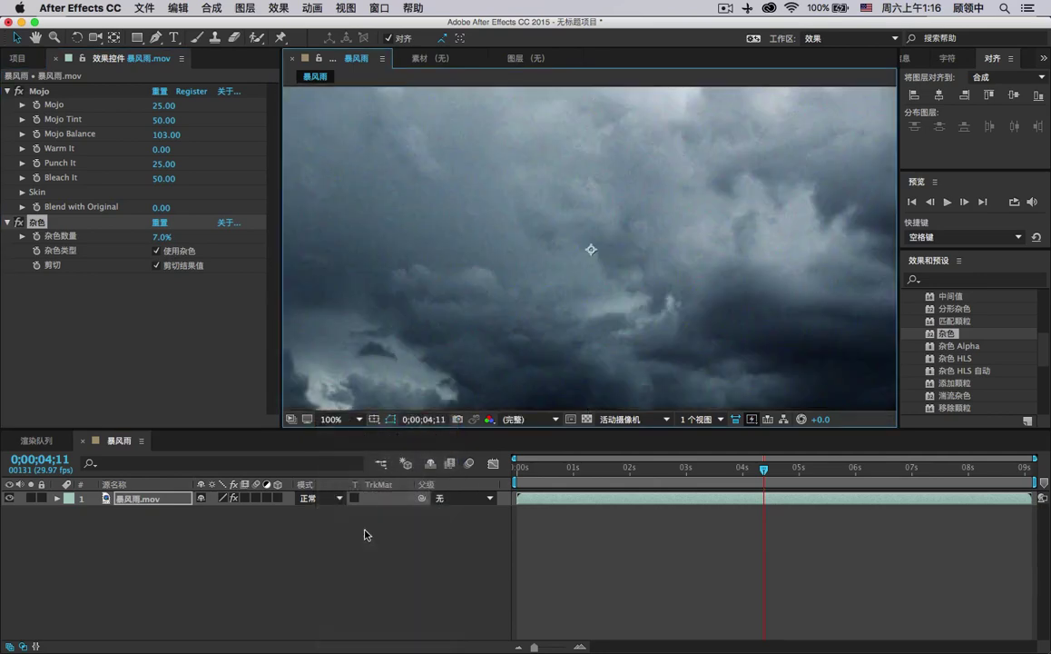
# Pan the 100% view around to inspect the darker cloud areas.
pyautogui.press('h')
pyautogui.moveTo(462, 281); pyautogui.dragTo(708, 320)
pyautogui.press('v')
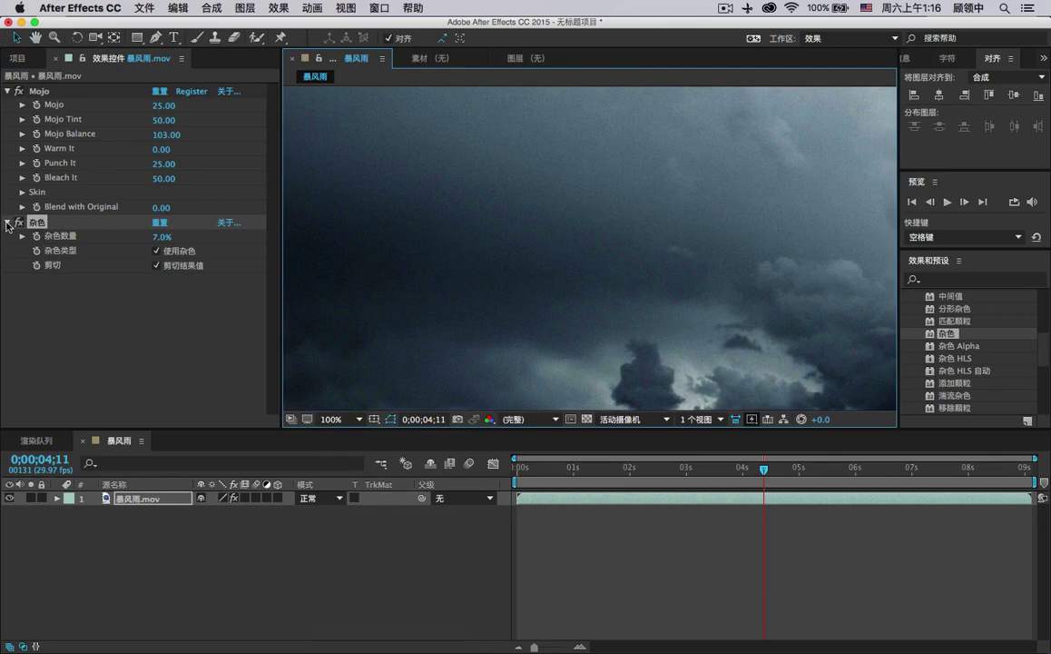
pyautogui.click(18, 224)
pyautogui.press('h')
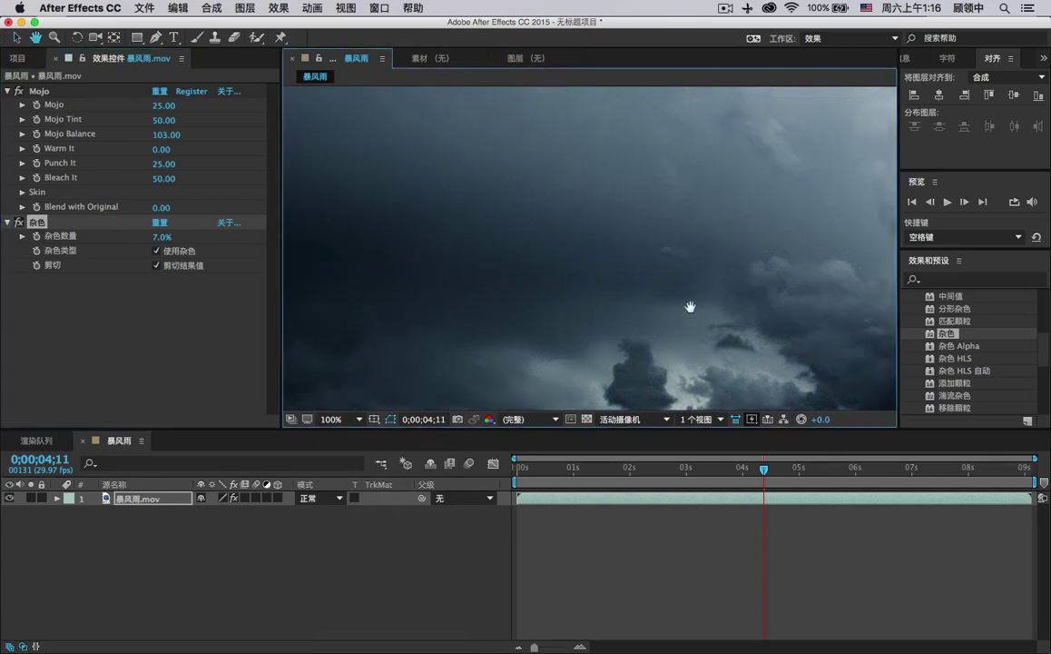
pyautogui.moveTo(692, 308); pyautogui.dragTo(650, 274)
pyautogui.press('v')
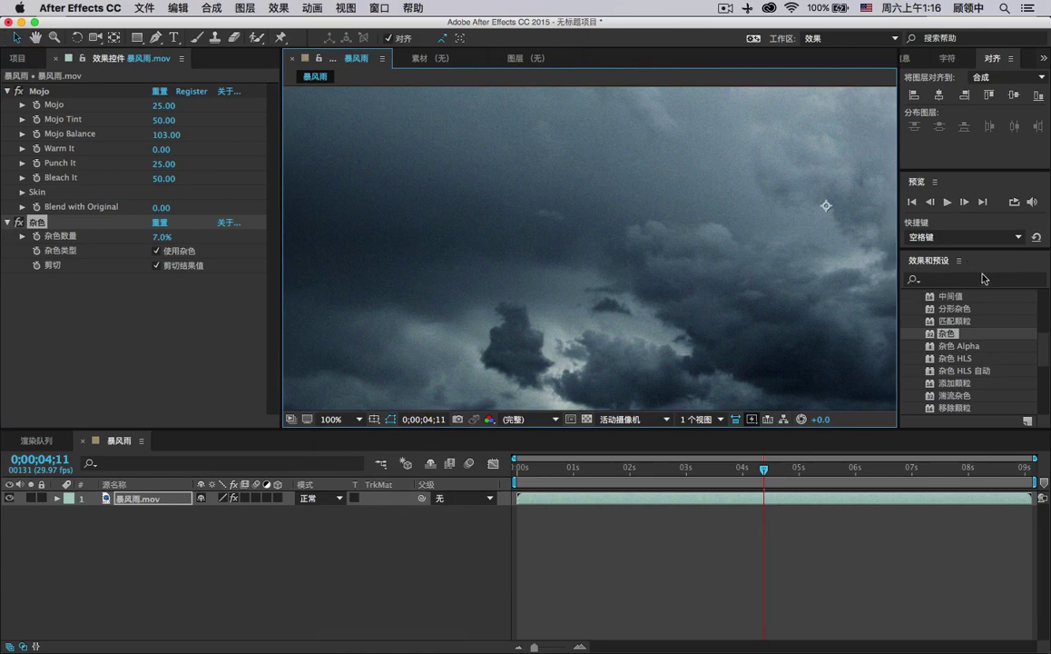
# Apply Red Giant Denoiser II to the storm clip and set Noise Reduction to 77.4%.
pyautogui.moveTo(1041, 363); pyautogui.dragTo(1042, 338)
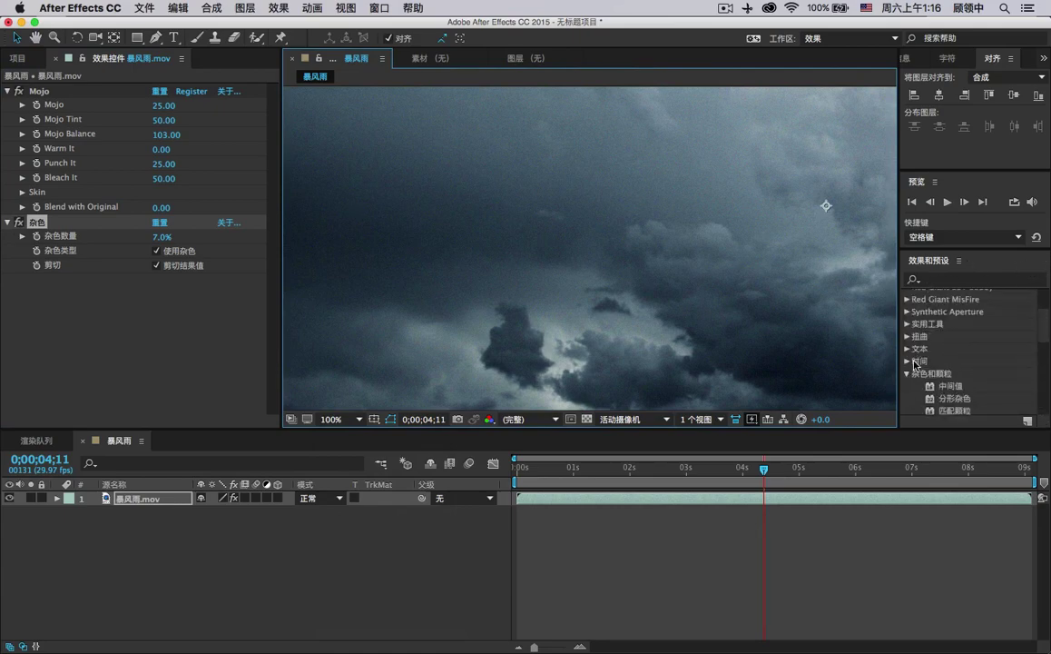
pyautogui.scroll(2, 954, 330)
pyautogui.scroll(2, 954, 329)
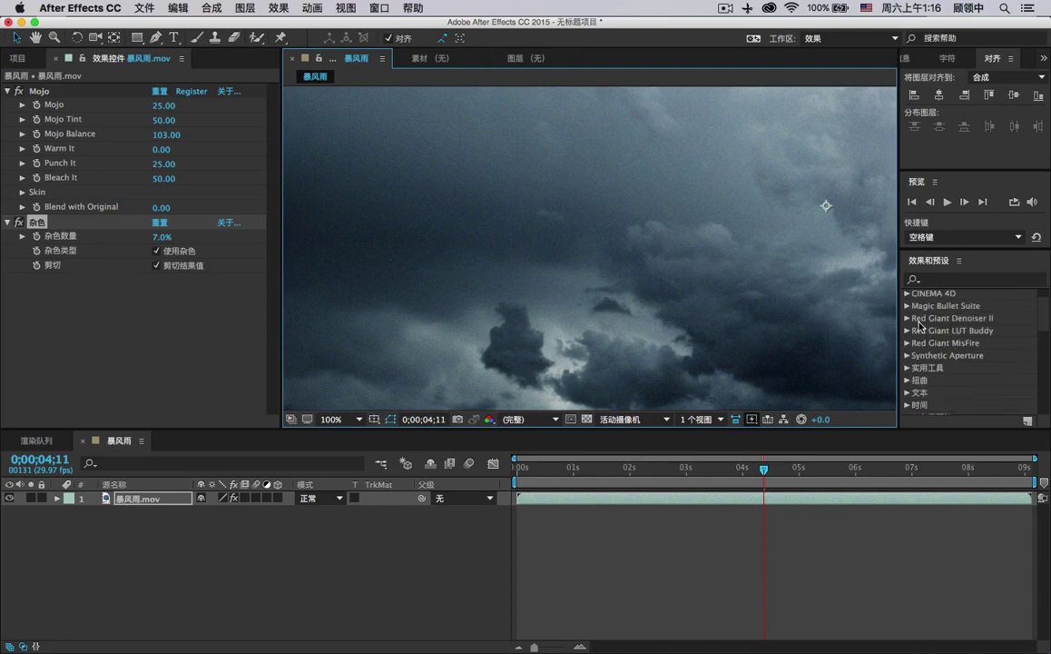
pyautogui.doubleClick(951, 320)
pyautogui.moveTo(949, 340); pyautogui.dragTo(188, 309)
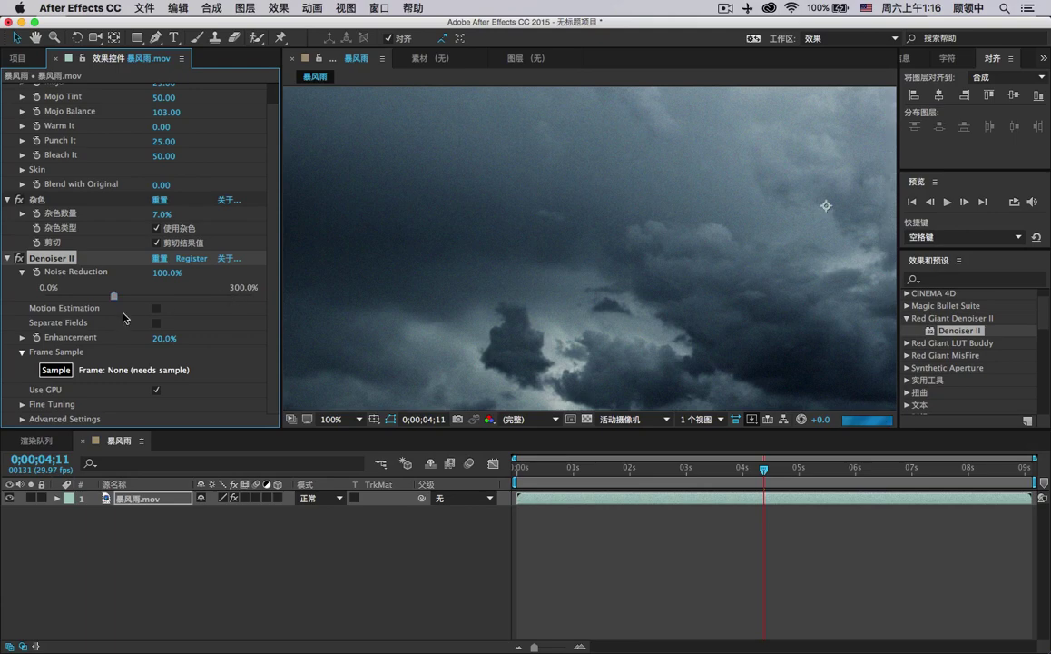
pyautogui.moveTo(114, 296); pyautogui.dragTo(161, 299)
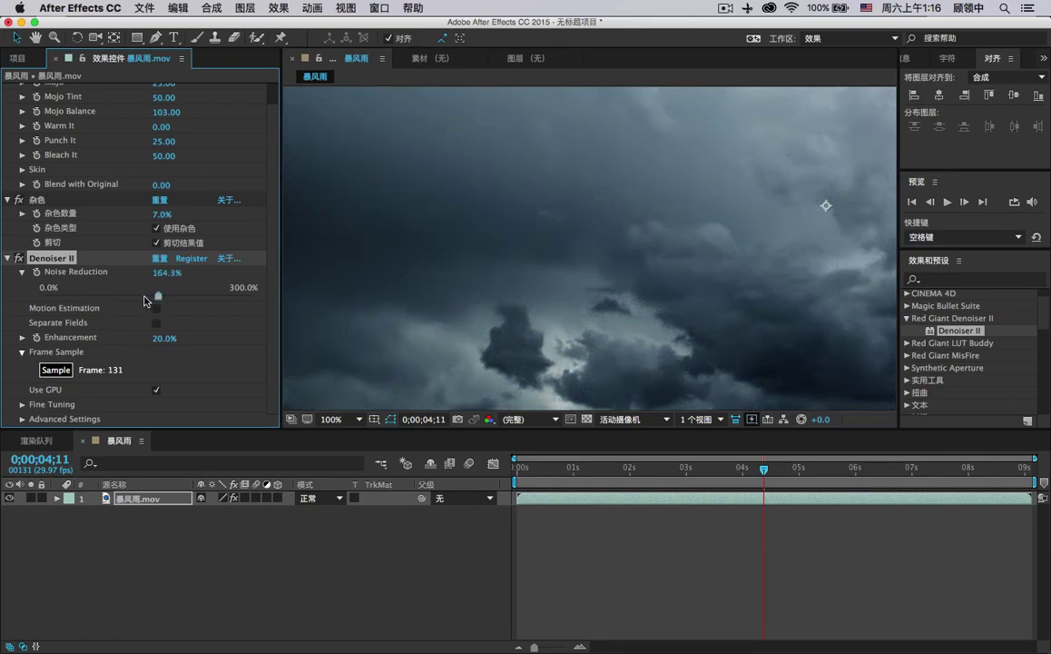
pyautogui.click(154, 297)
pyautogui.moveTo(154, 297); pyautogui.dragTo(98, 298)
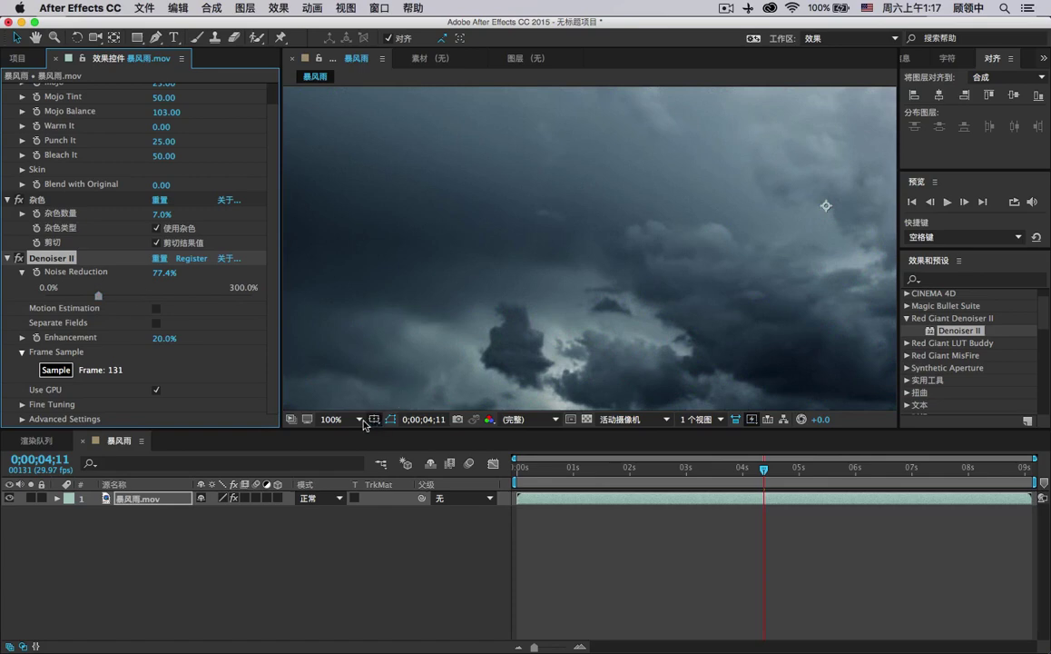
pyautogui.click(334, 419)
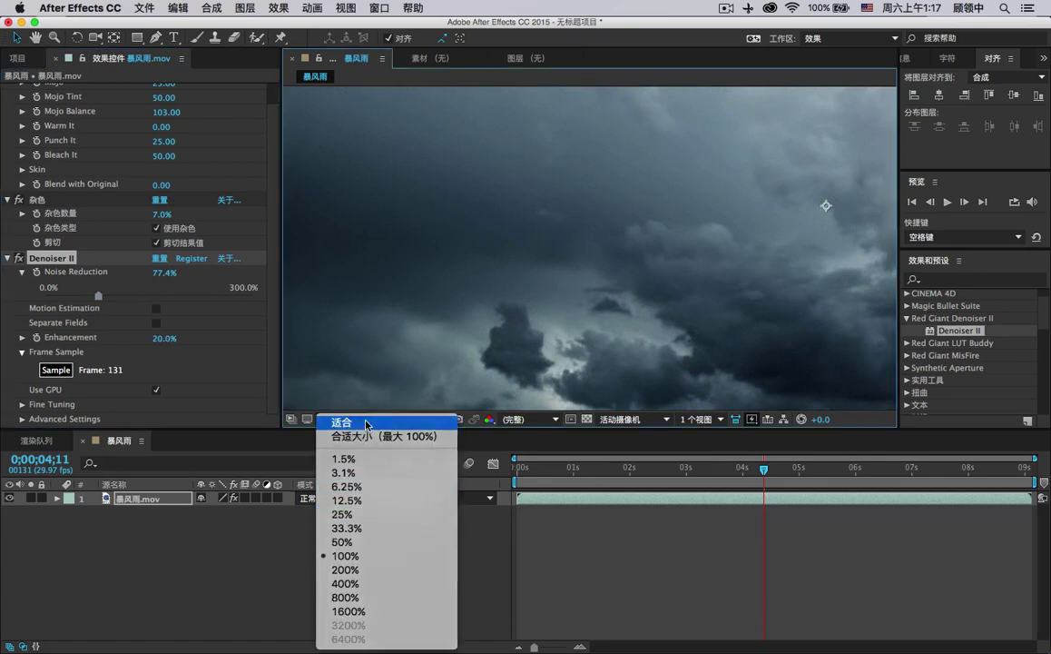
# Fit the frame in the viewer, compare Denoiser II off/on, and raise Noise Reduction to 256.5%.
pyautogui.click(370, 423)
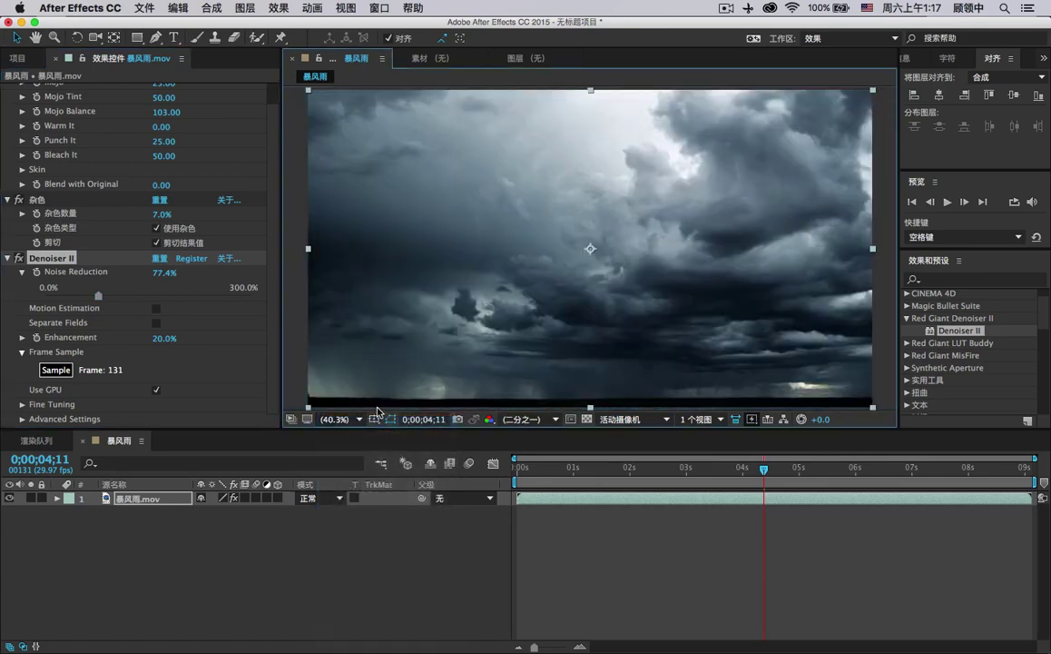
pyautogui.click(18, 258)
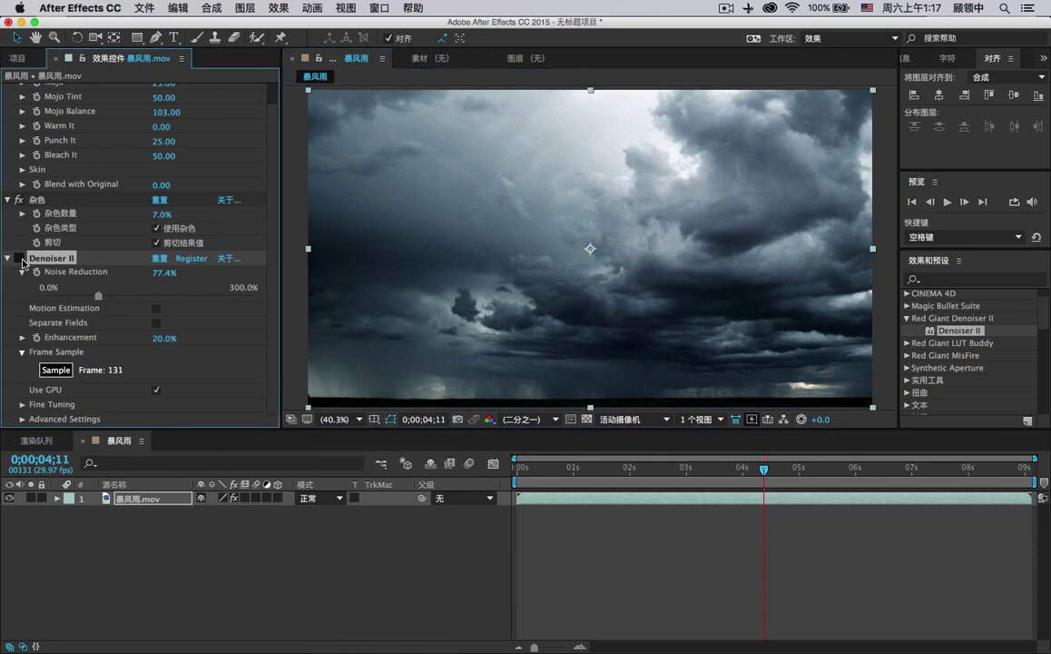
pyautogui.click(19, 259)
pyautogui.moveTo(98, 295); pyautogui.dragTo(136, 296)
pyautogui.moveTo(208, 299); pyautogui.dragTo(229, 302)
# Under Fine Tuning, set Luma Offset to 43.5% and Chroma Smoothing to 94%.
pyautogui.click(22, 403)
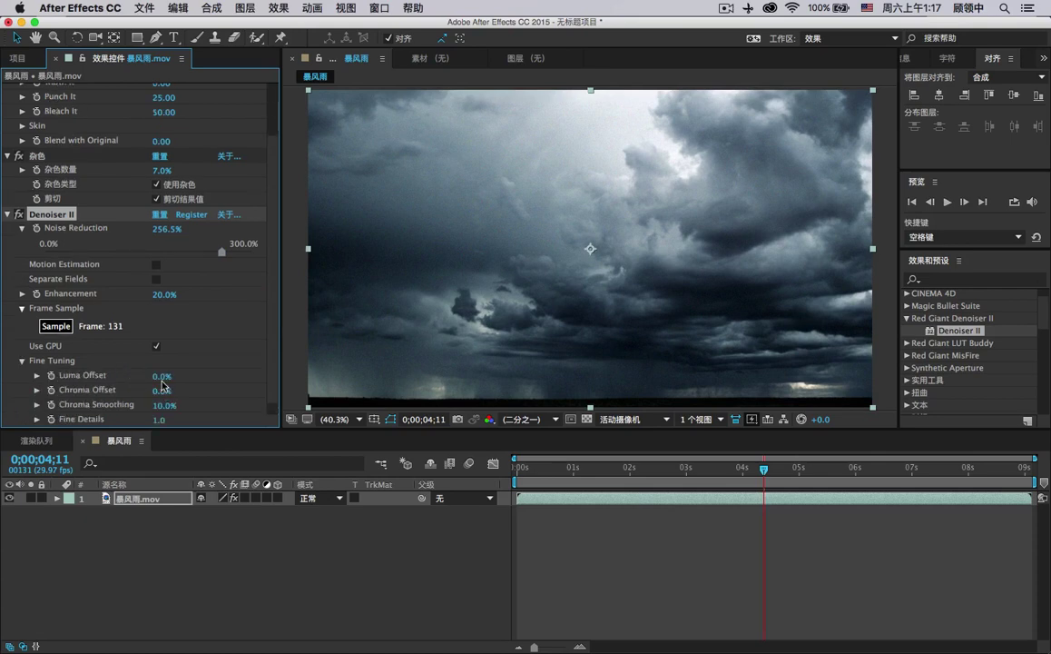
pyautogui.moveTo(160, 376); pyautogui.dragTo(192, 394)
pyautogui.moveTo(164, 406); pyautogui.dragTo(201, 405)
# Compare Denoiser II off and on at 100% view, then lower Chroma Offset to 25%.
pyautogui.click(20, 215)
pyautogui.click(338, 420)
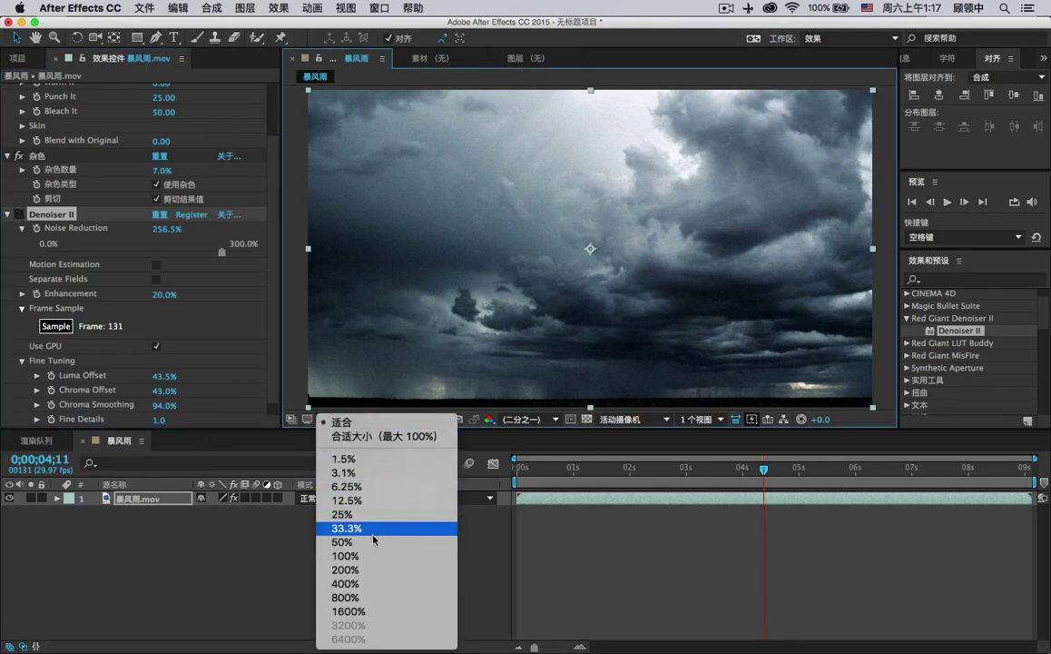
pyautogui.click(373, 555)
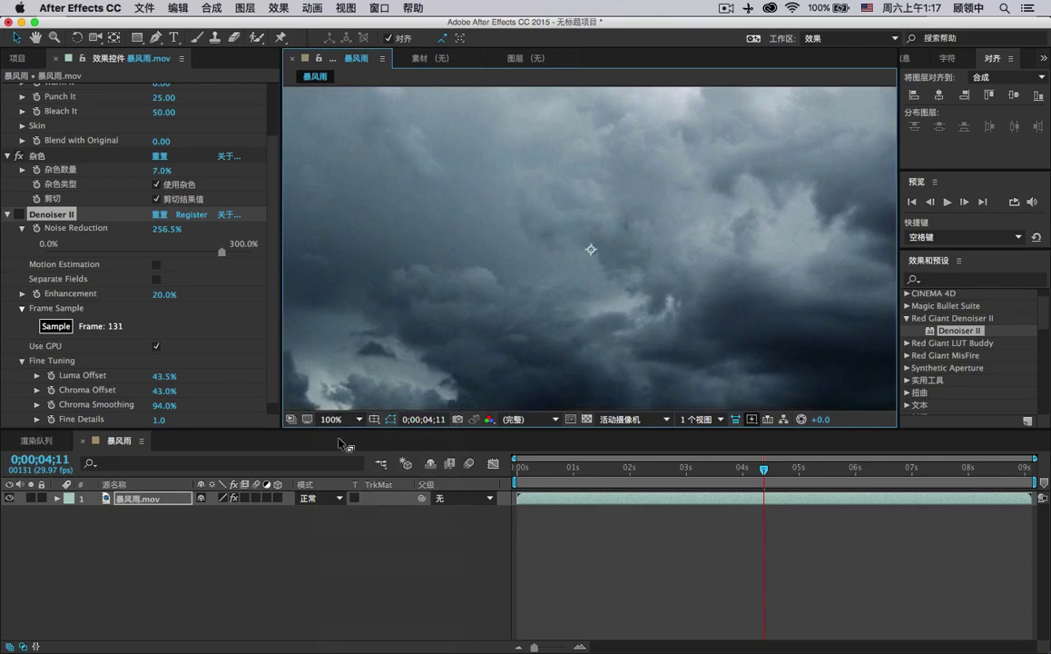
pyautogui.click(20, 214)
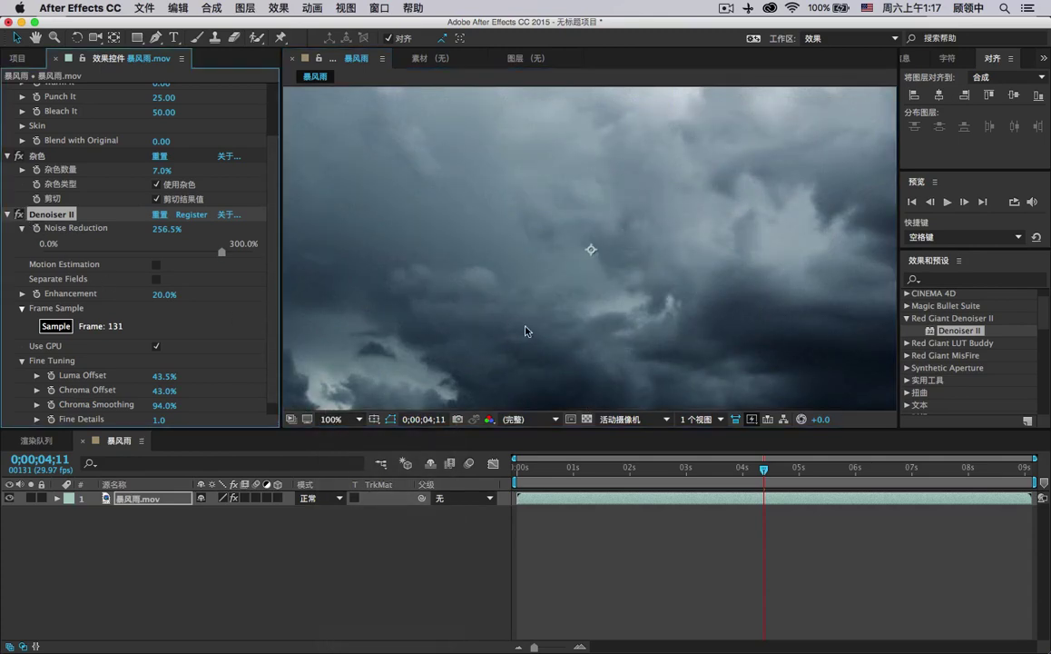
pyautogui.moveTo(476, 295); pyautogui.dragTo(481, 81)
pyautogui.moveTo(493, 166); pyautogui.dragTo(595, 322)
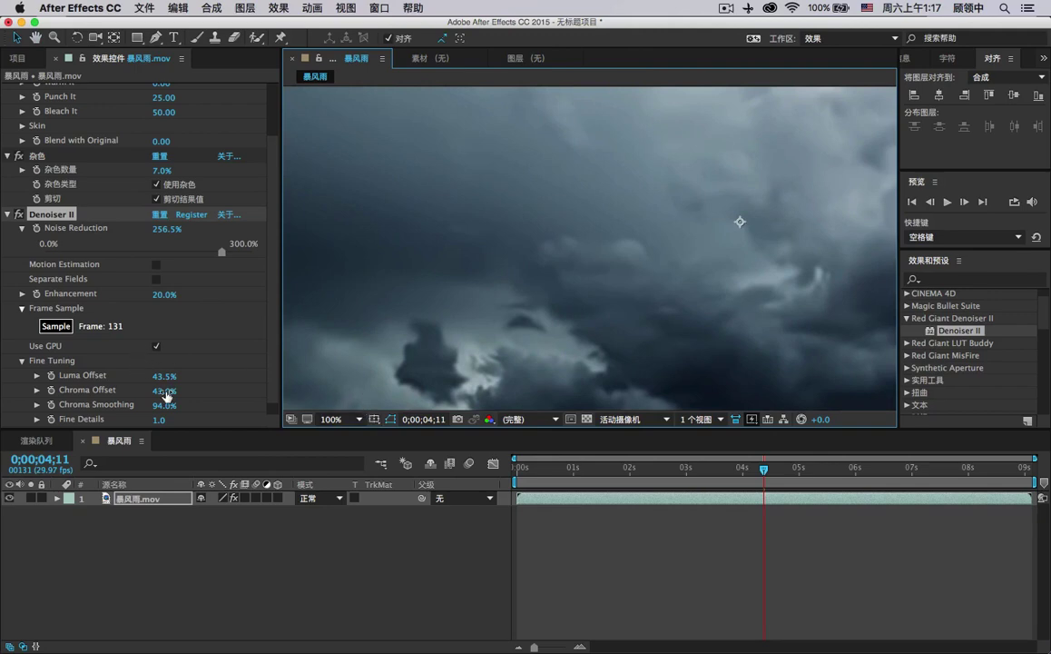
pyautogui.moveTo(165, 390); pyautogui.dragTo(121, 405)
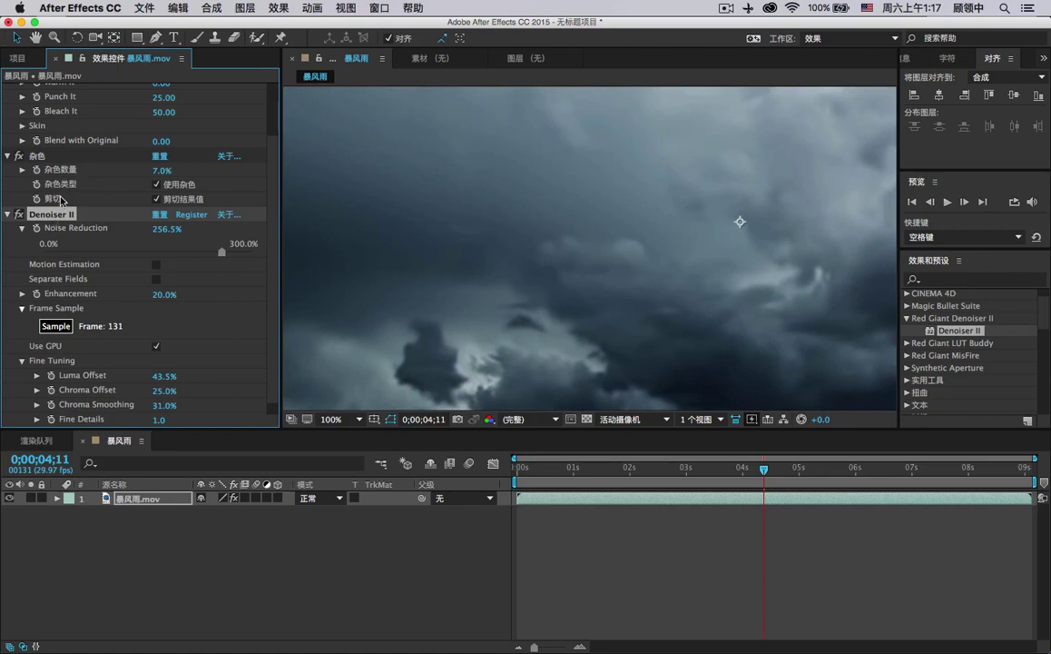
# Delete the 杂色 and Denoiser II effects from the storm clip.
pyautogui.click(40, 160)
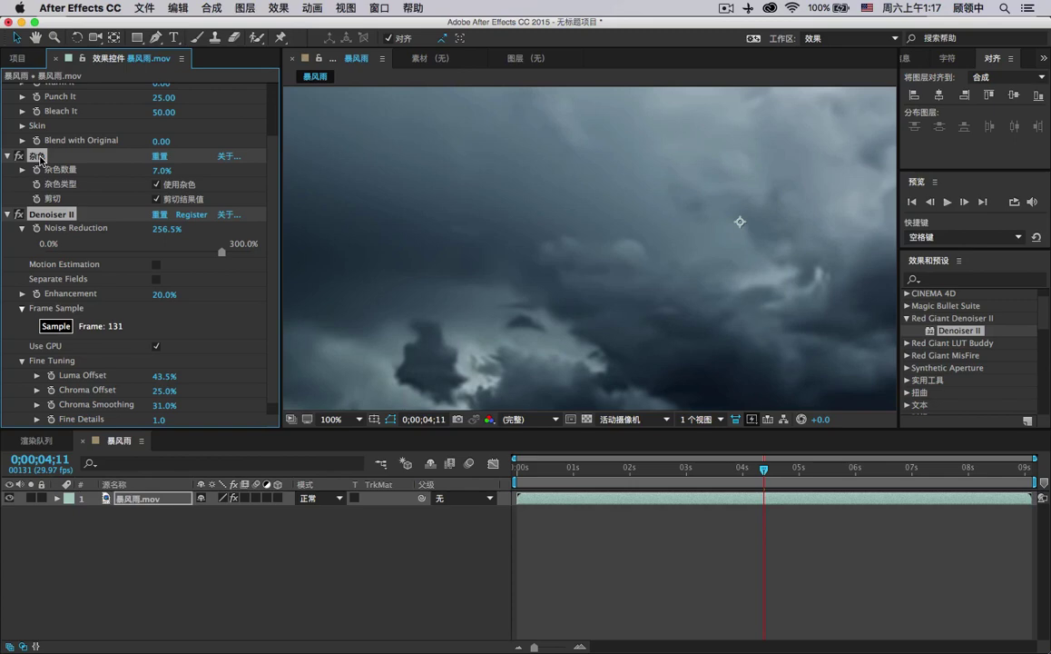
pyautogui.press('Delete')
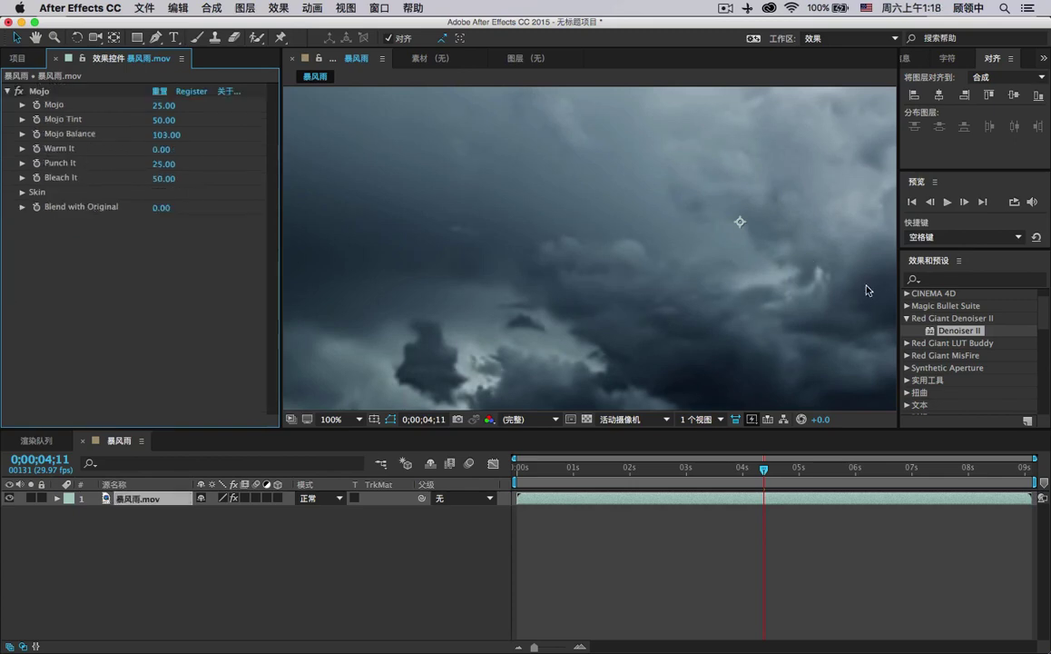
pyautogui.click(908, 317)
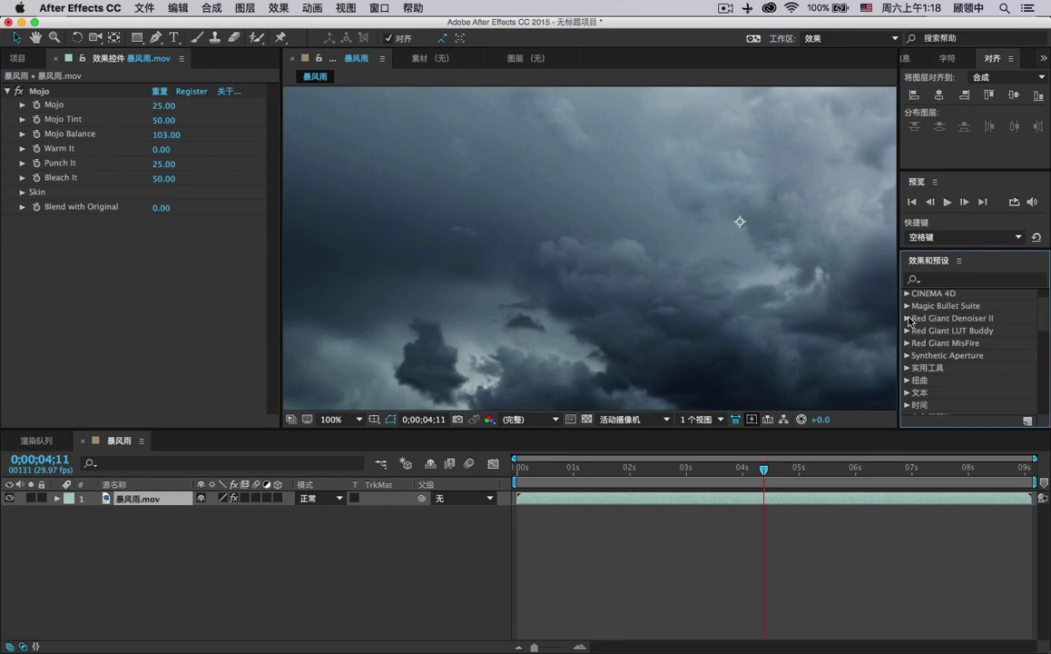
# Search 'loo', apply Magic Bullet Looks to the storm clip, and open its editor.
pyautogui.click(944, 279)
pyautogui.write('looks')
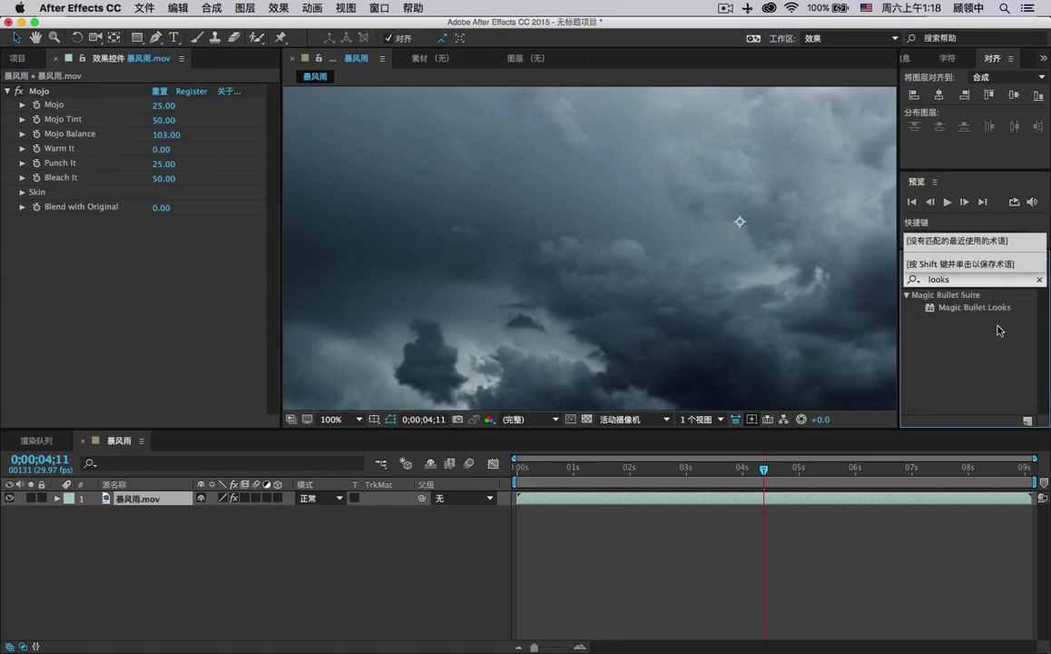
pyautogui.moveTo(976, 309); pyautogui.dragTo(234, 260)
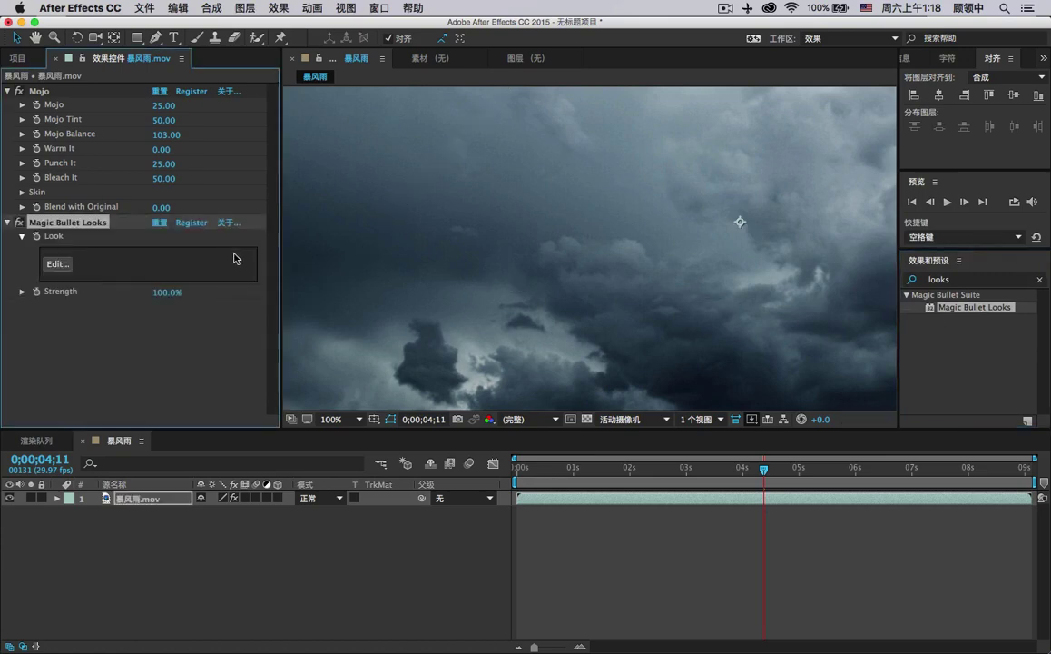
pyautogui.click(57, 263)
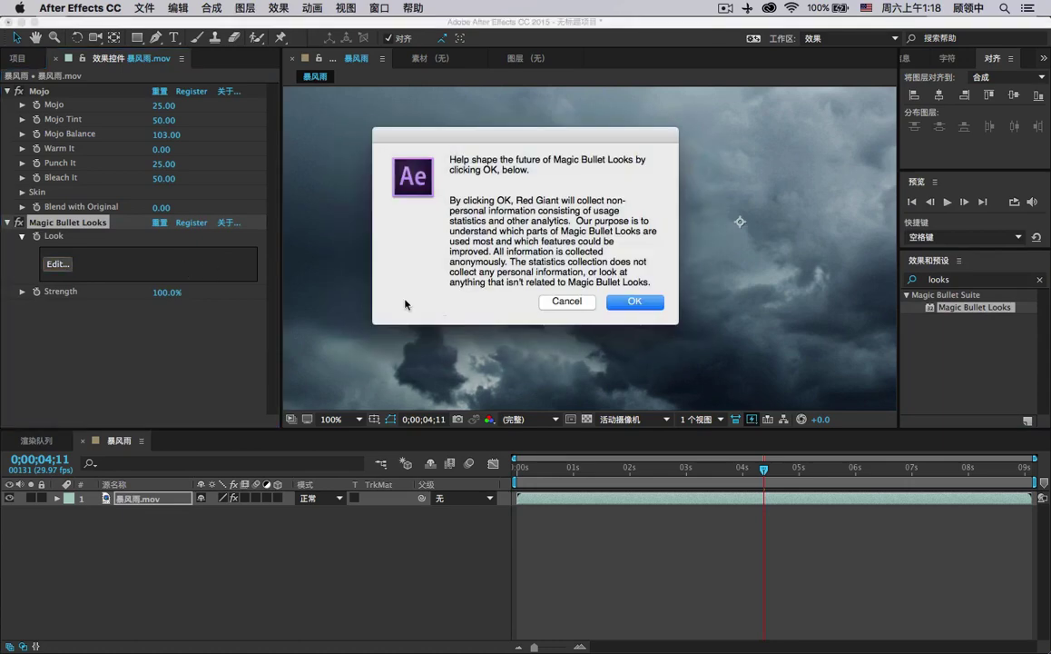
# Accept the usage prompt, close the Looks editor, and delete Magic Bullet Looks, keeping Mojo.
pyautogui.click(625, 305)
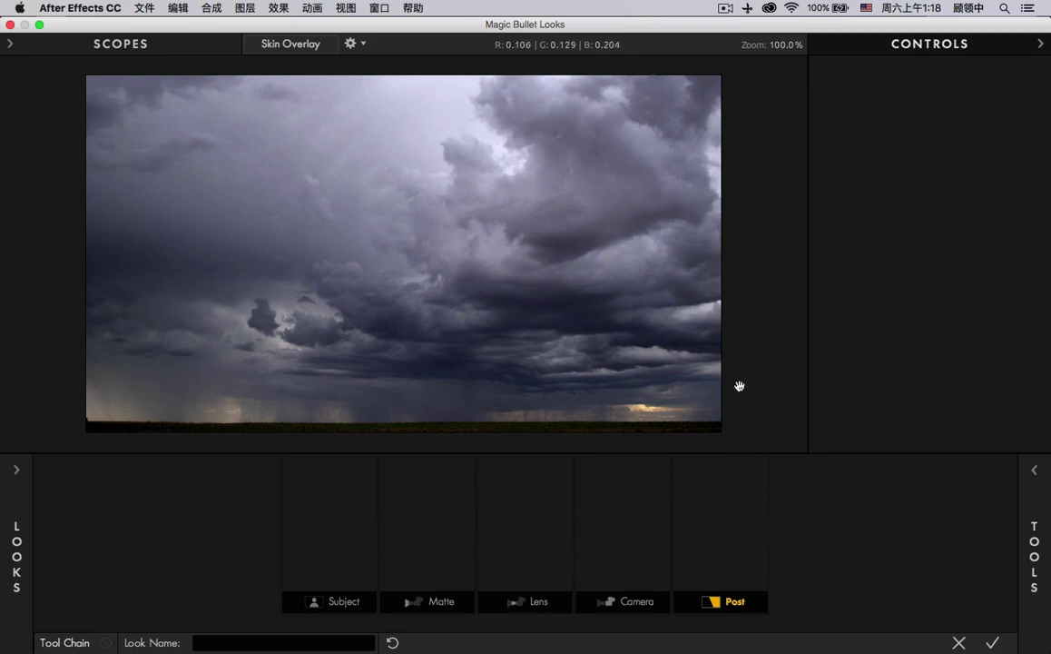
pyautogui.click(960, 643)
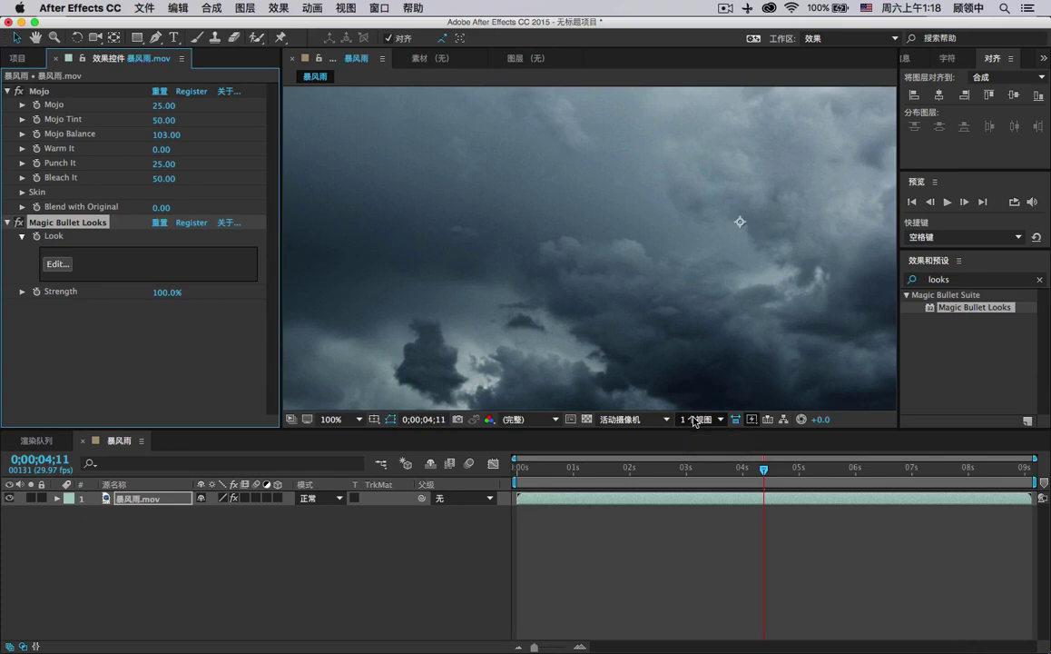
pyautogui.click(35, 90)
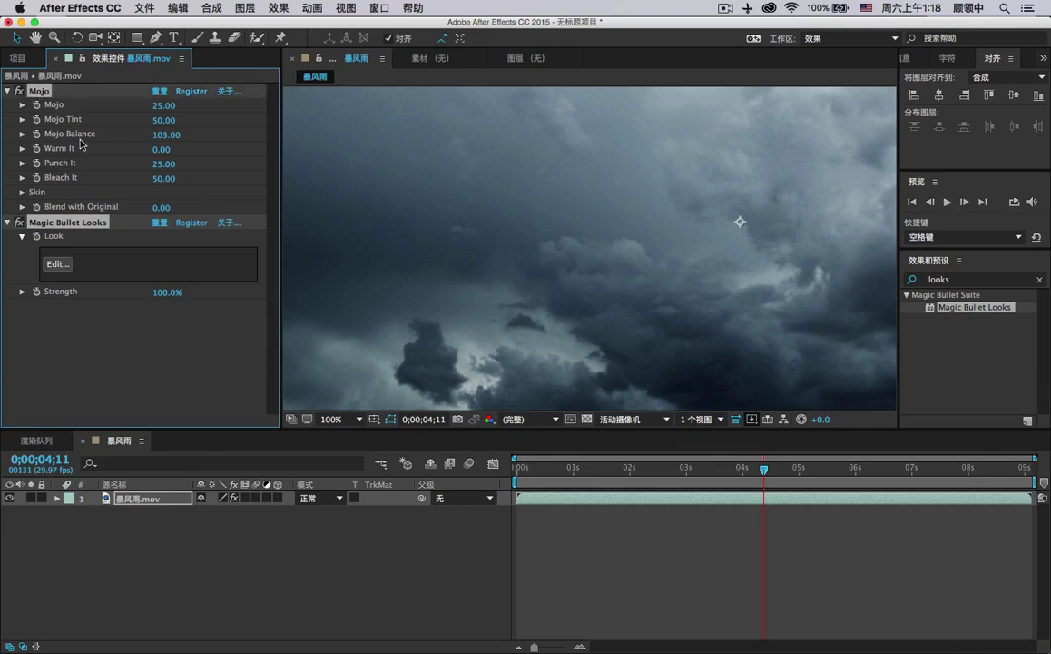
pyautogui.click(127, 300)
pyautogui.click(78, 224)
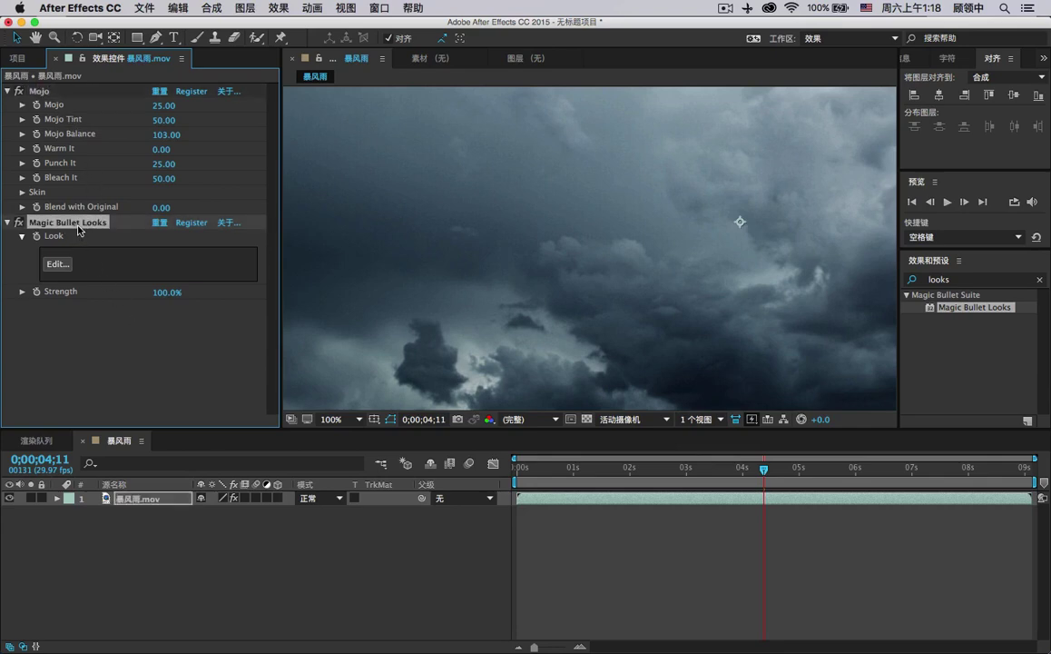
pyautogui.press('Delete')
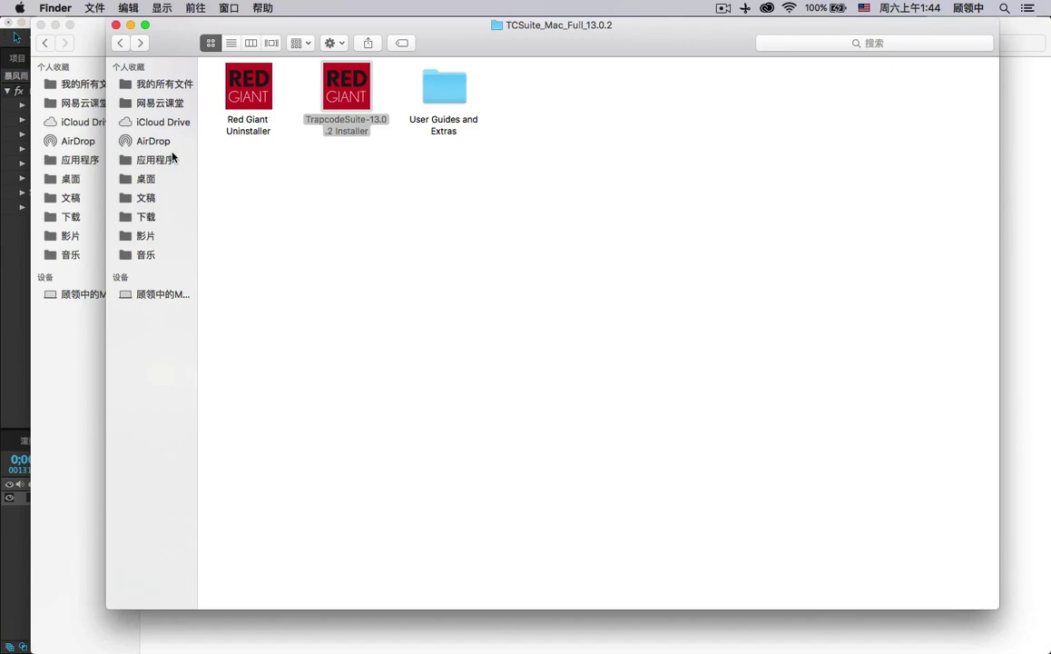
# Open TCSuite_Mac_Full_13.0.2, launch TrapcodeSuite-13.0.2 Installer, and confirm 打开 in the security dialog.
pyautogui.click(299, 145)
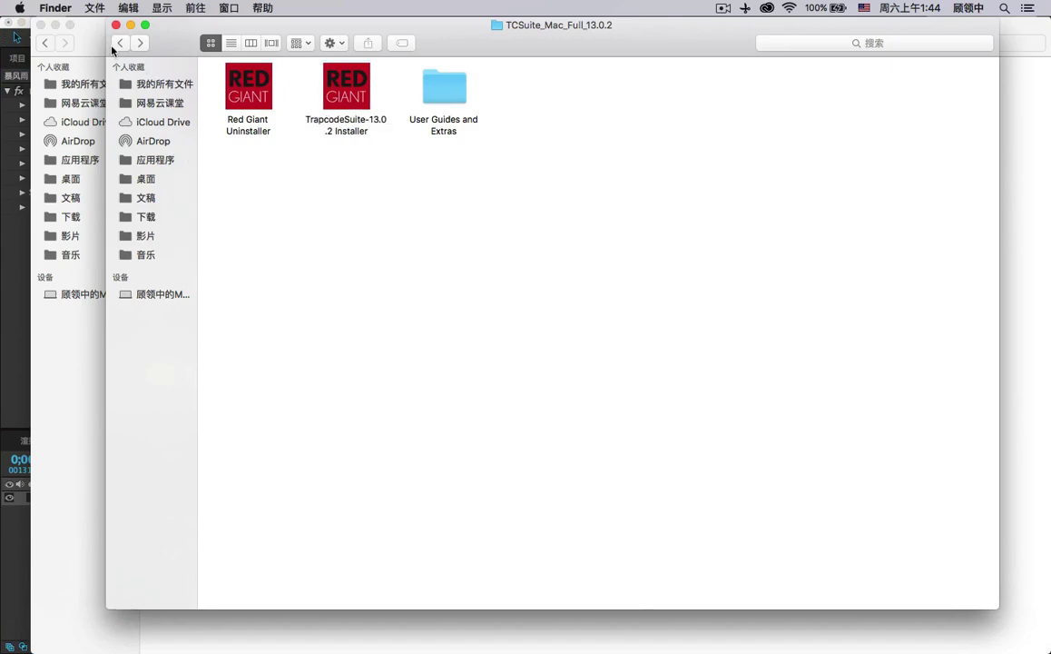
pyautogui.click(119, 42)
pyautogui.doubleClick(262, 118)
pyautogui.click(259, 91)
pyautogui.click(338, 87)
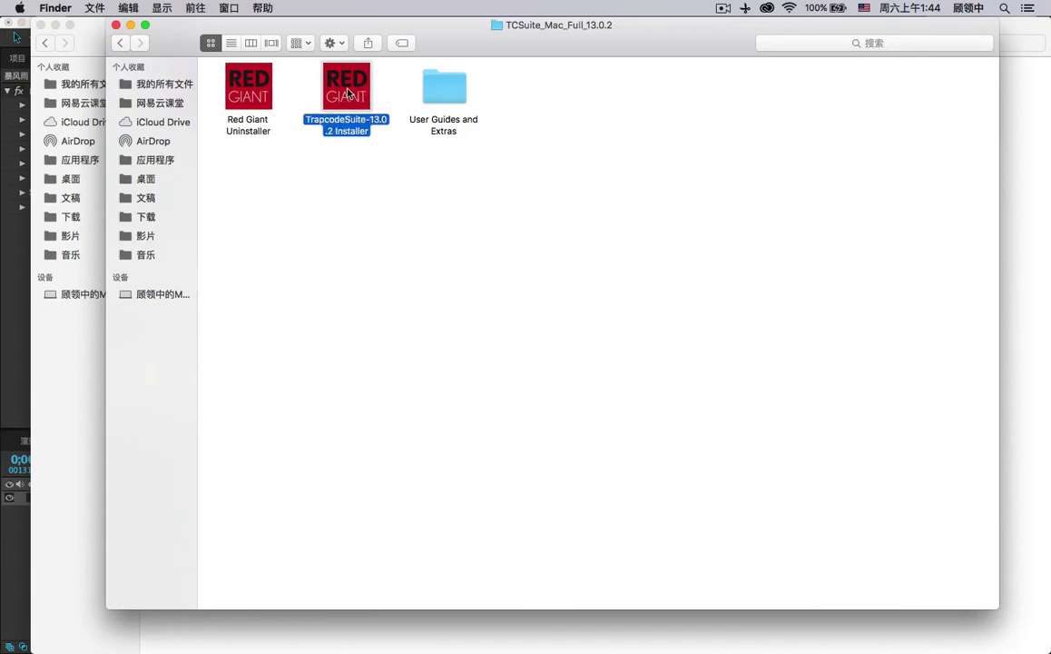
pyautogui.doubleClick(347, 91)
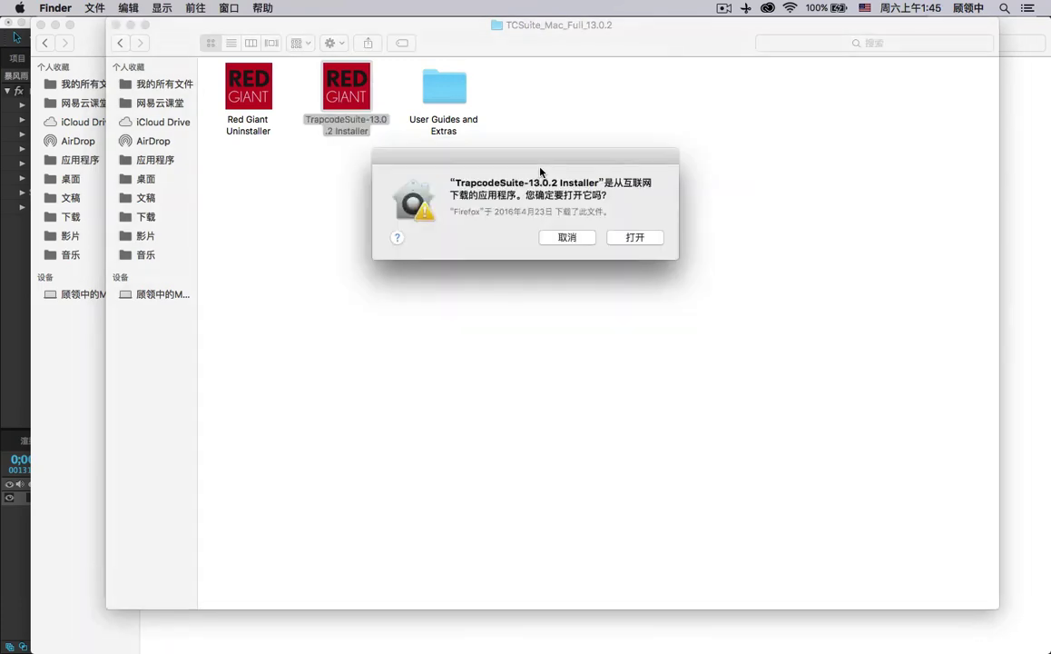
pyautogui.click(636, 237)
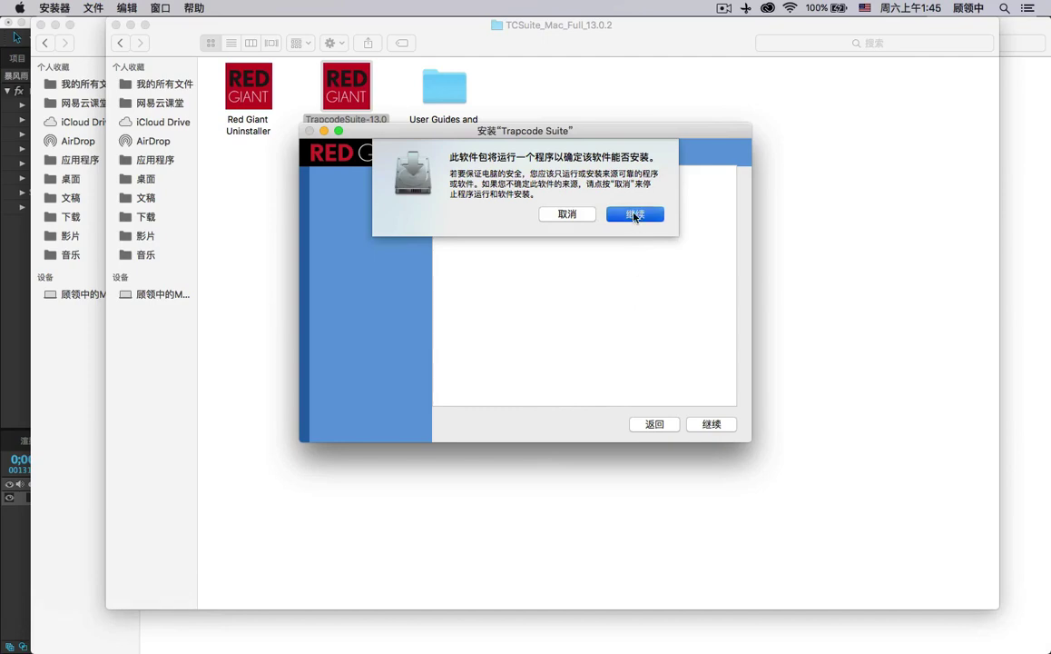
# Agree to the licence, select all products, choose trial mode, and target Macintosh HD.
pyautogui.click(634, 214)
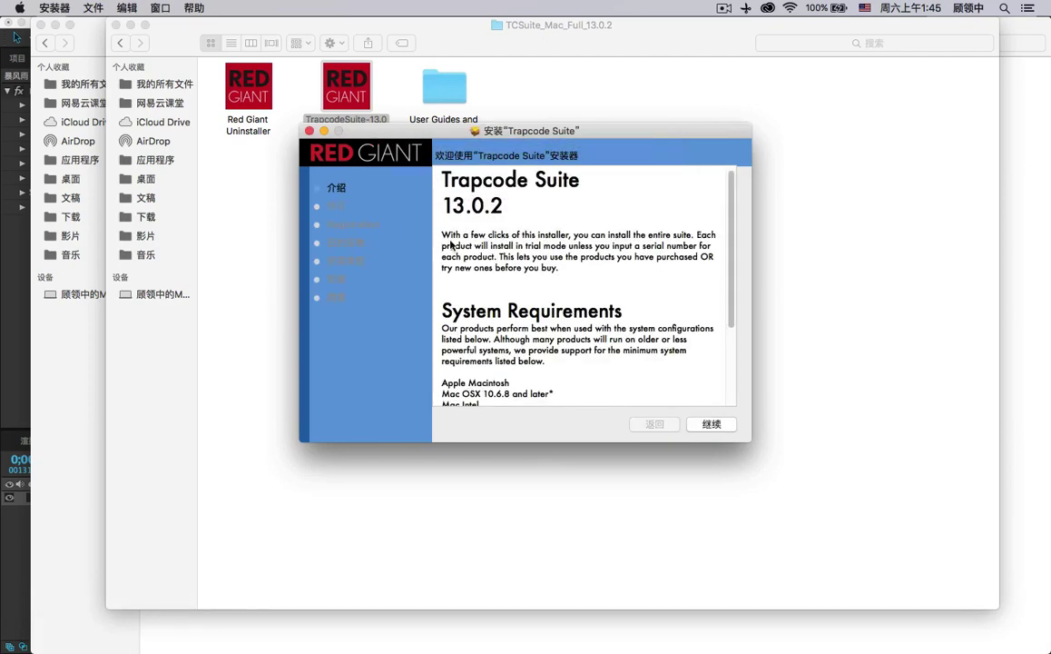
pyautogui.click(711, 424)
pyautogui.click(706, 425)
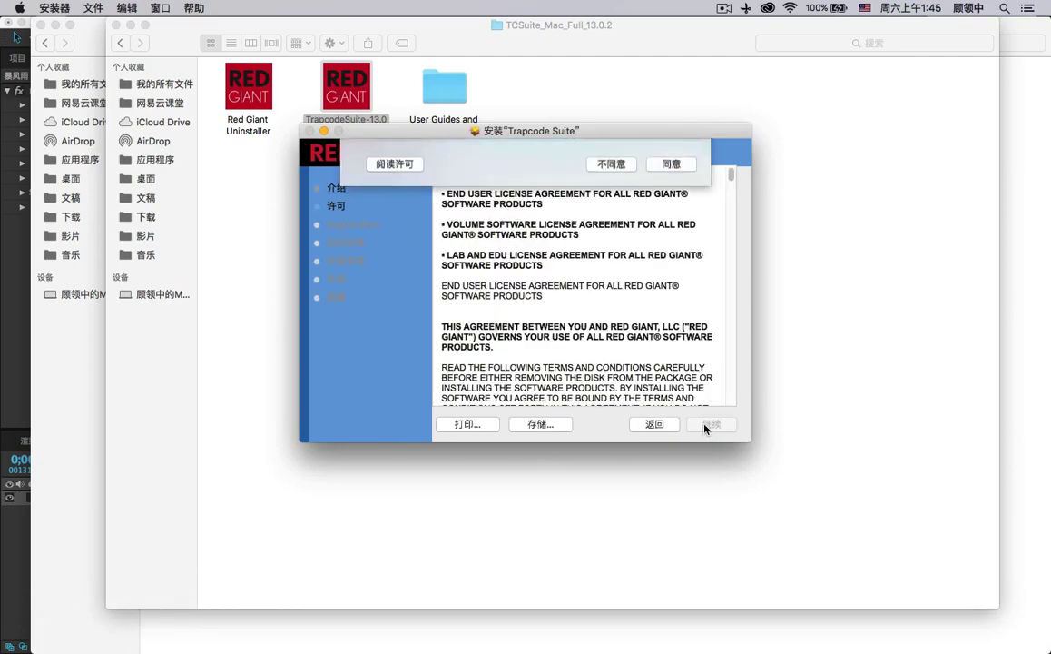
pyautogui.click(671, 245)
pyautogui.click(713, 424)
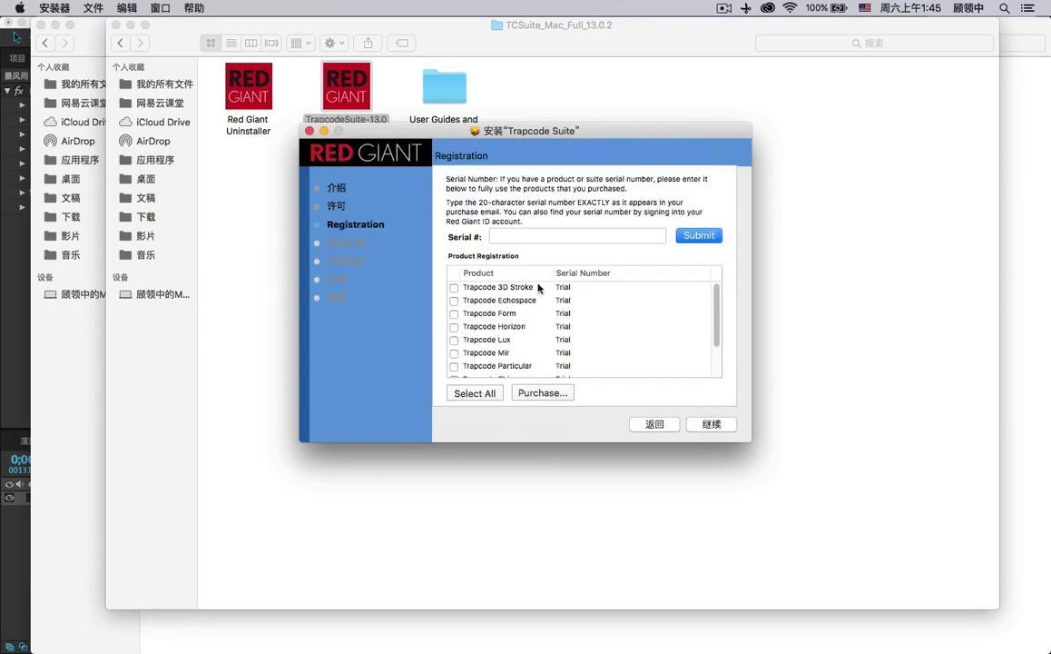
pyautogui.click(475, 394)
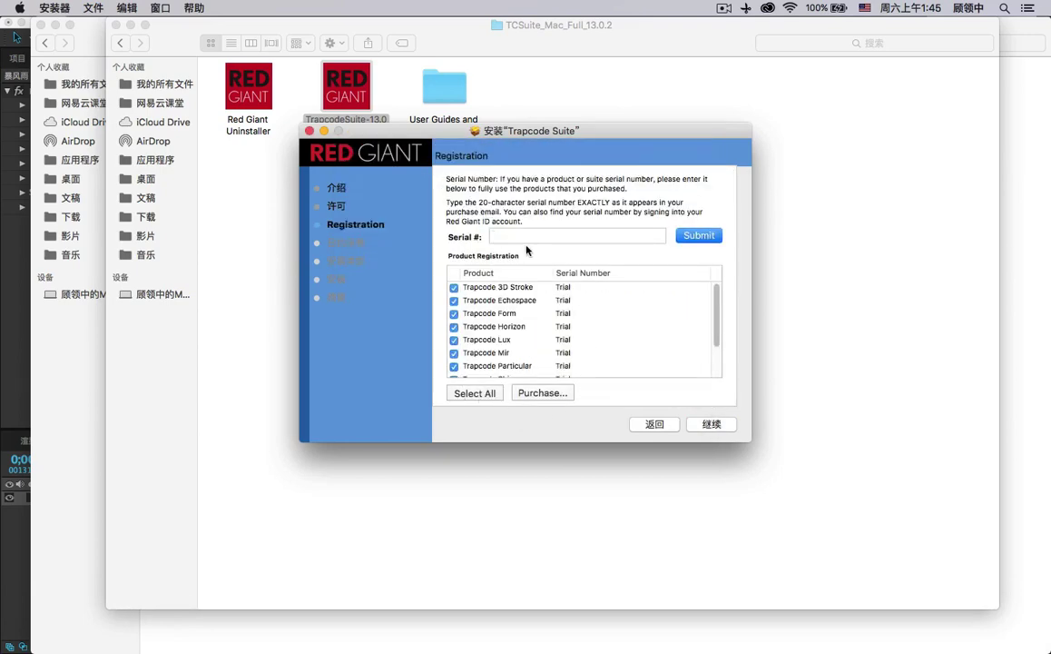
pyautogui.scroll(-3, 583, 304)
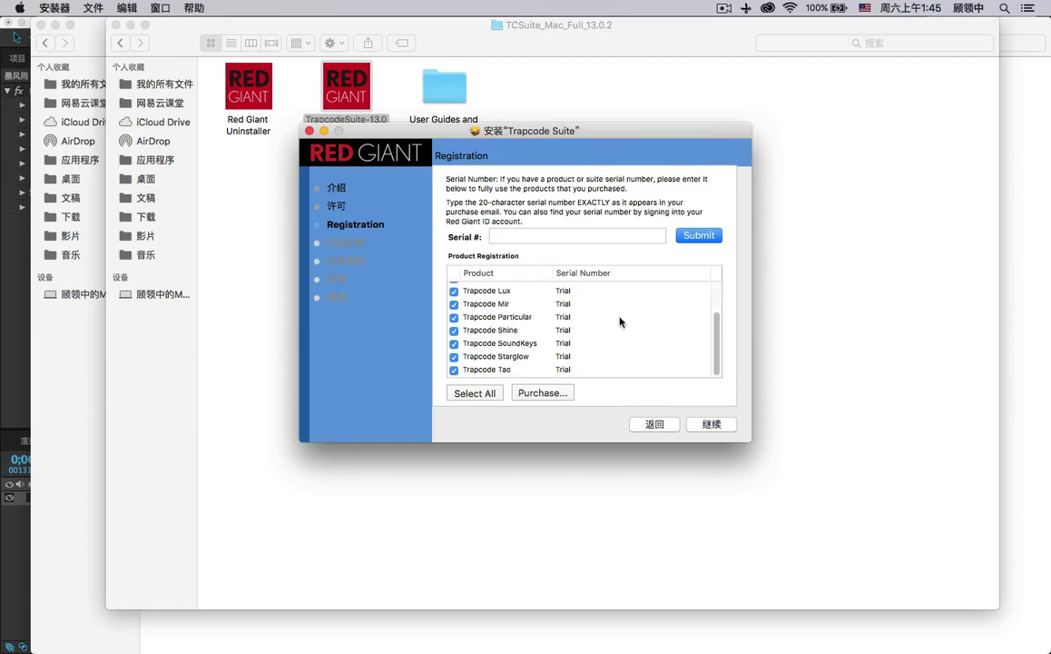
pyautogui.click(713, 424)
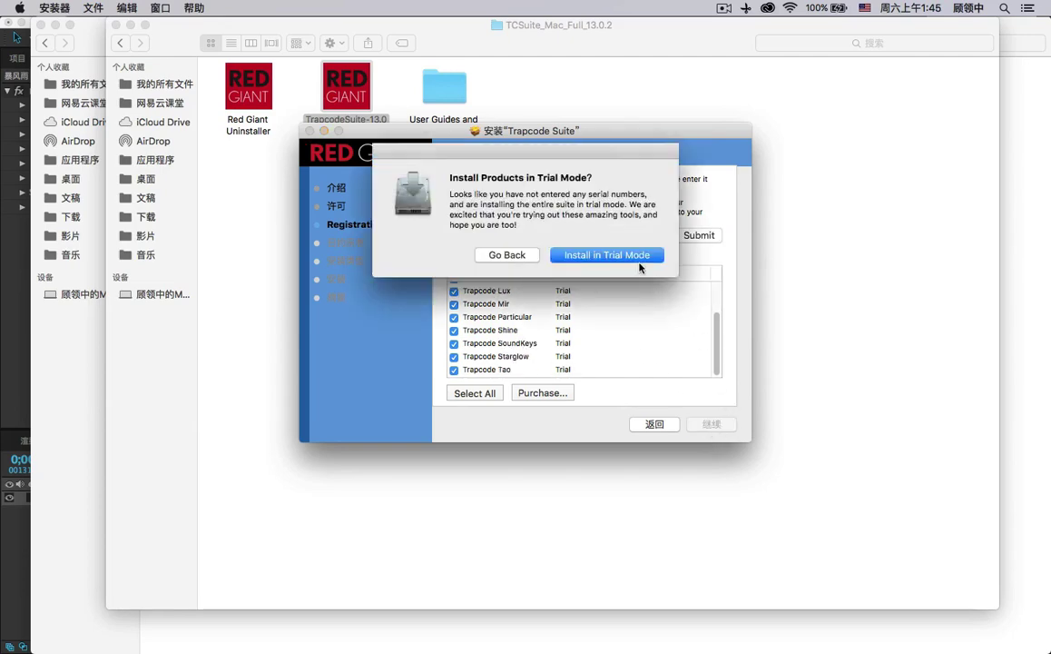
pyautogui.click(640, 259)
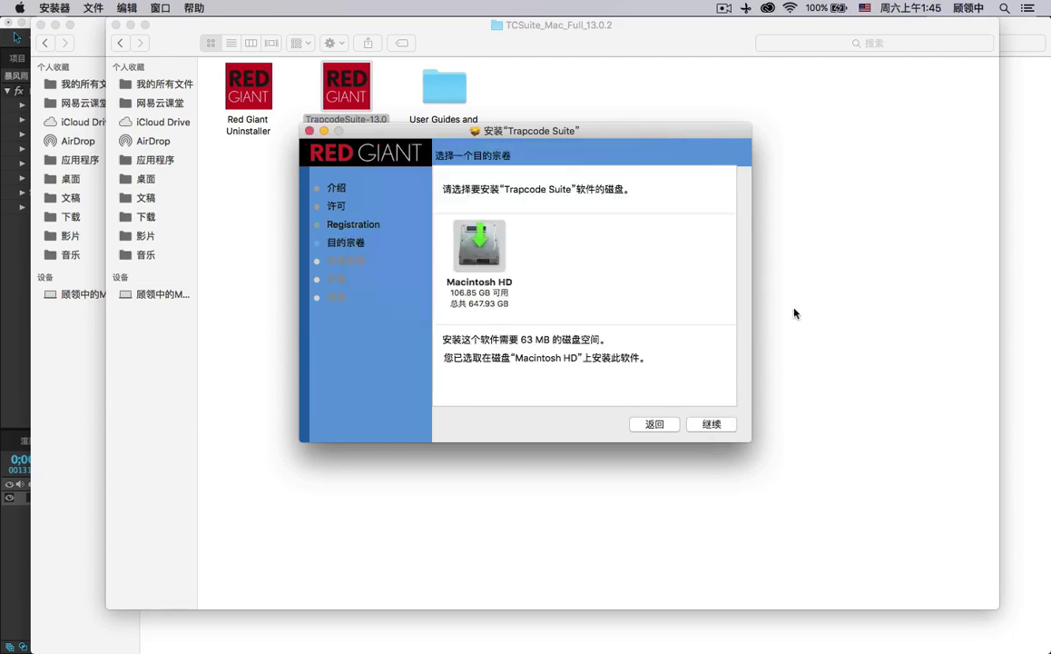
pyautogui.click(712, 424)
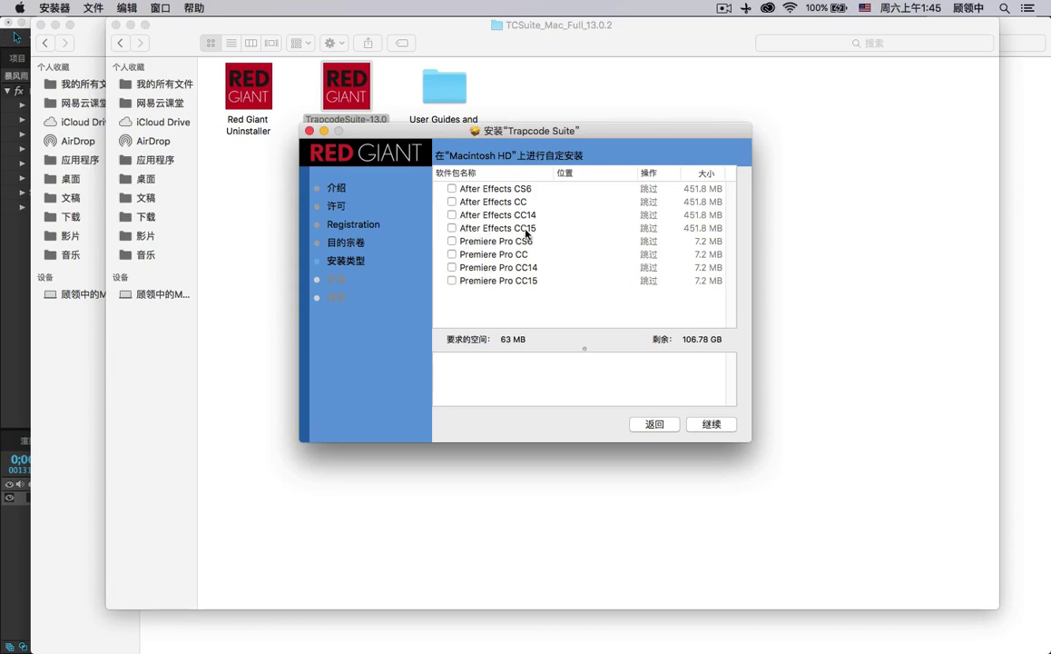
# Select After Effects CC15 and Premiere Pro CC15 plug-ins, then install, authorising with the account password.
pyautogui.click(452, 228)
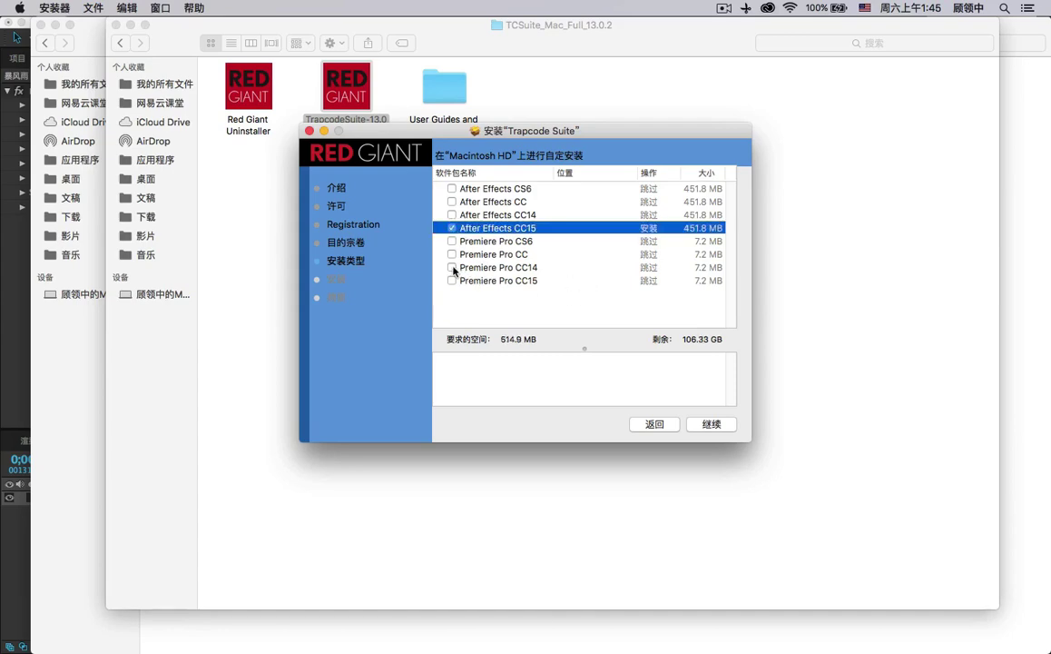
pyautogui.click(452, 267)
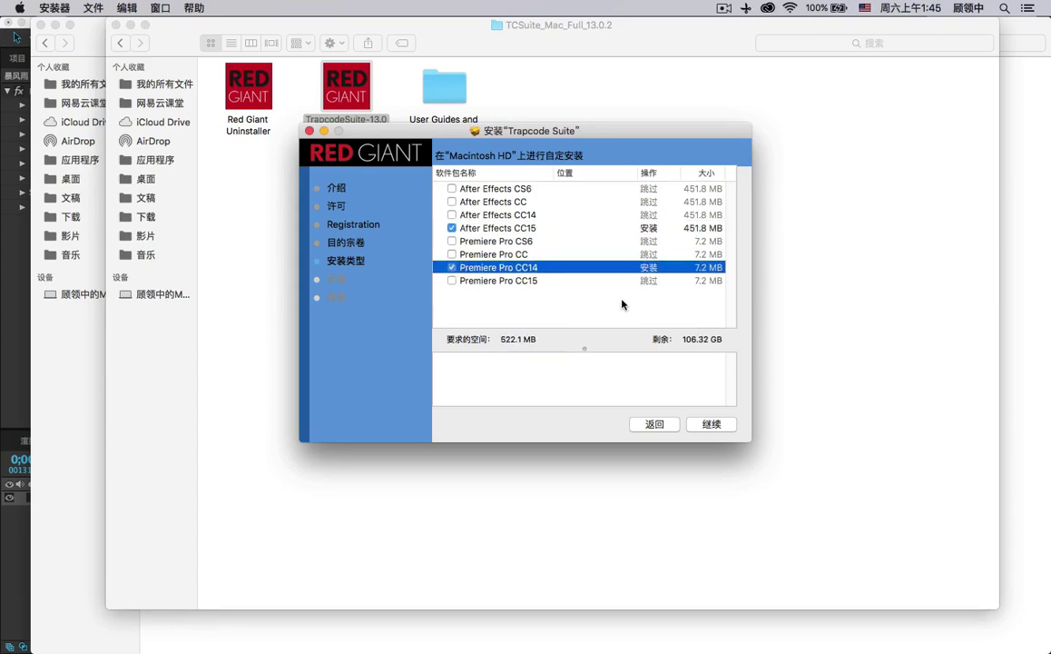
pyautogui.click(452, 267)
pyautogui.click(487, 283)
pyautogui.click(452, 280)
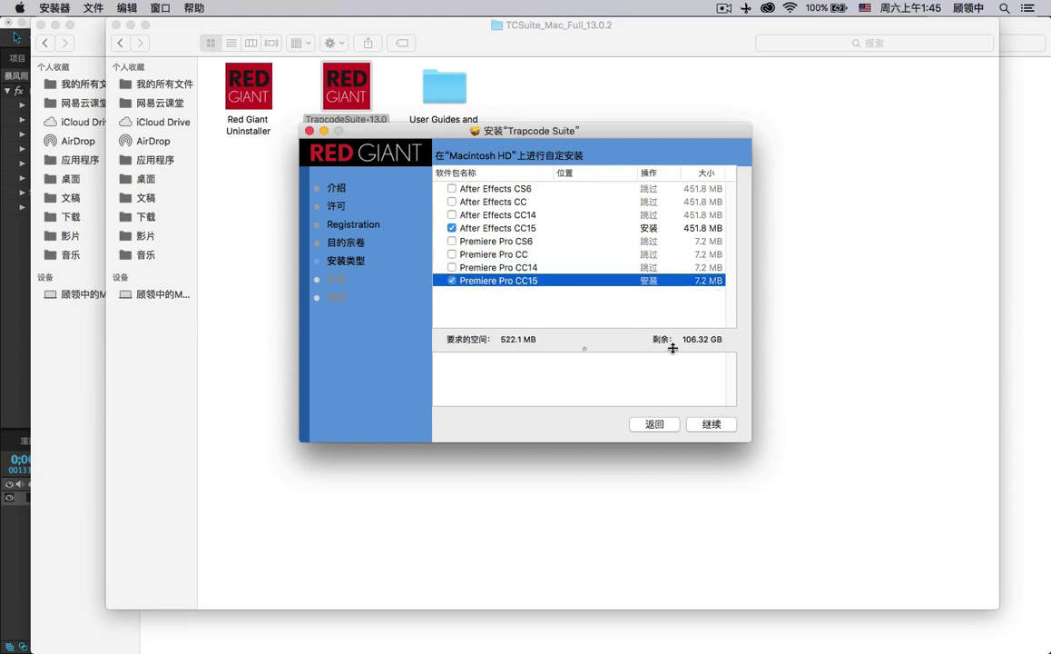
pyautogui.click(712, 425)
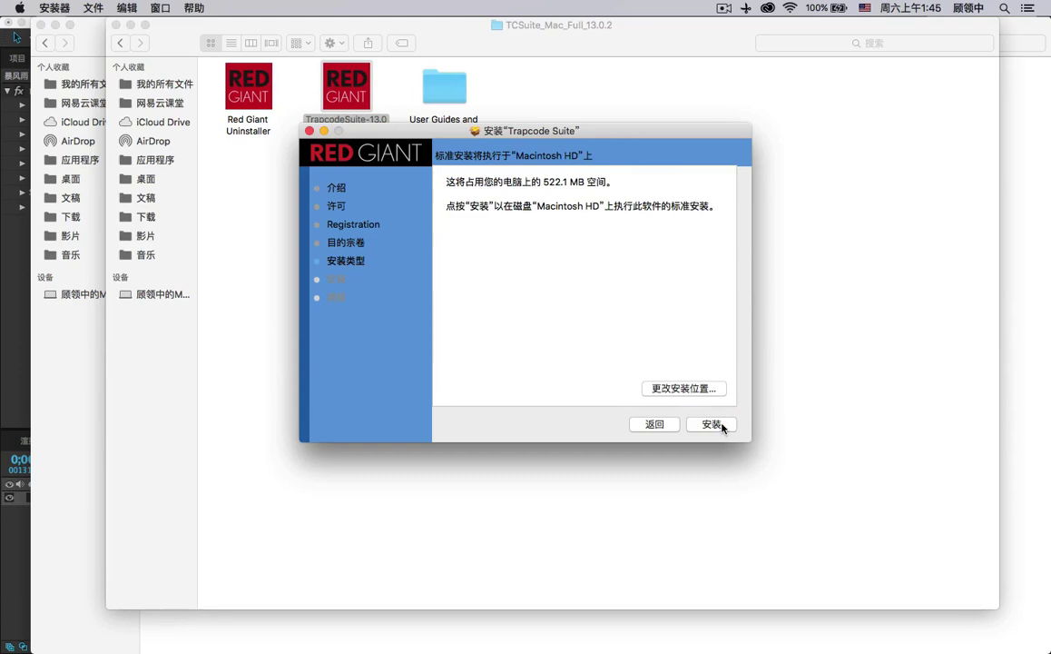
pyautogui.click(712, 425)
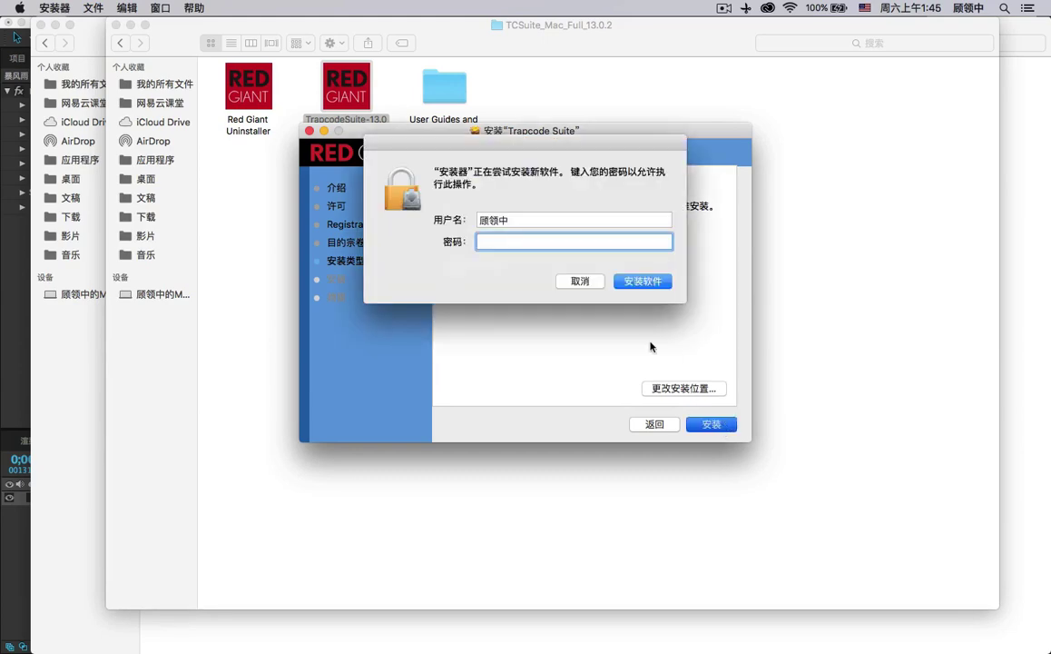
pyautogui.press('capslock')
pyautogui.press('capslock')
pyautogui.write('••')
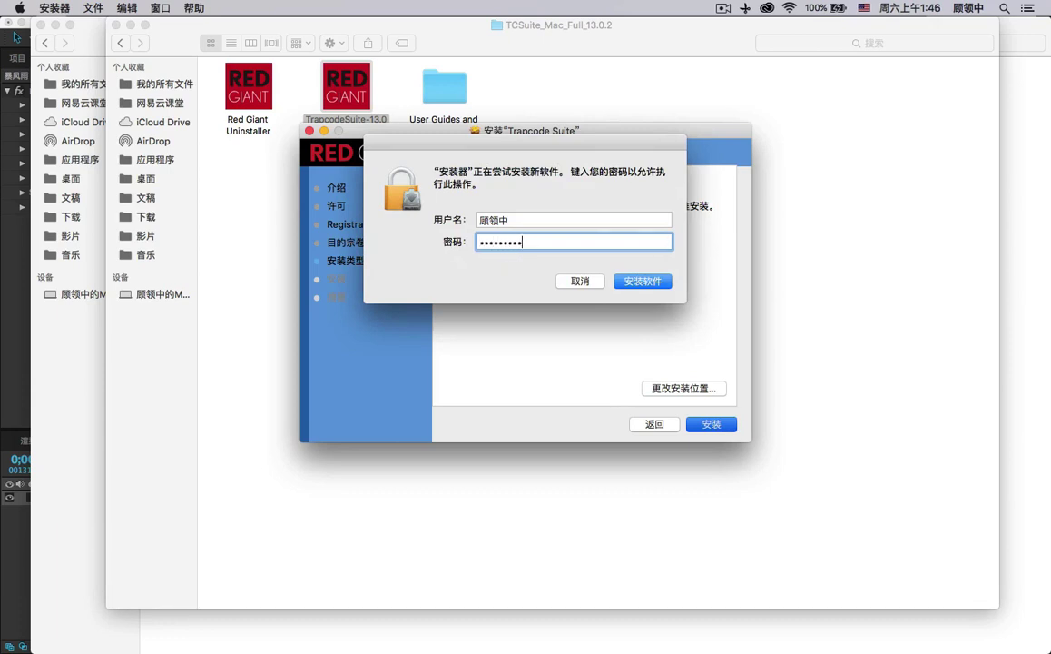
pyautogui.click(627, 285)
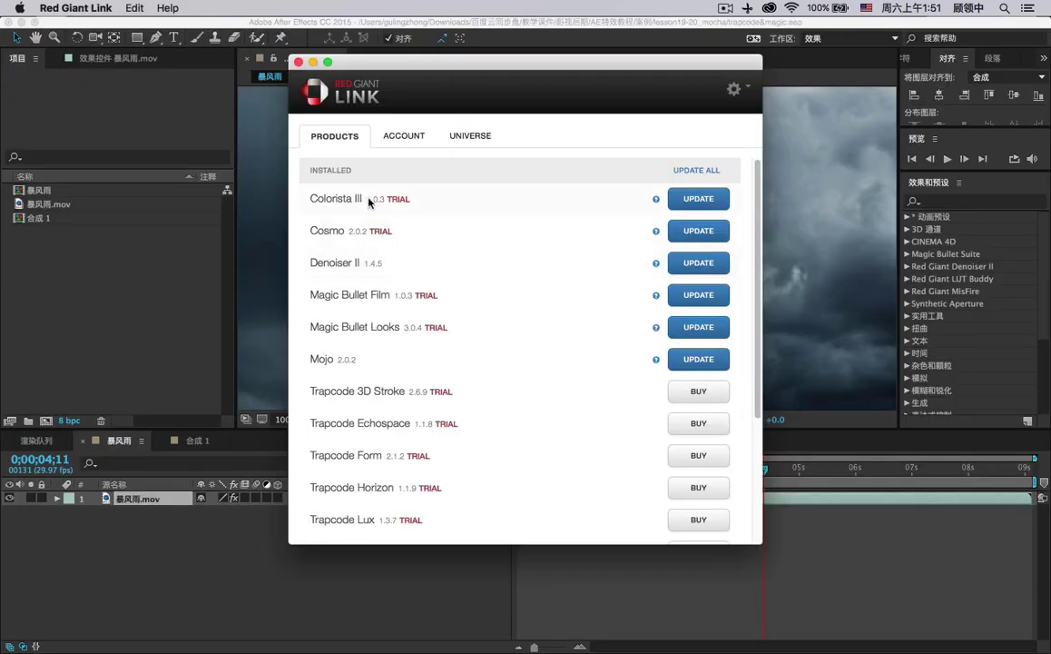
# Review Red Giant Link's installed product list, then return to After Effects.
pyautogui.click(388, 143)
pyautogui.click(323, 131)
pyautogui.scroll(-5, 431, 220)
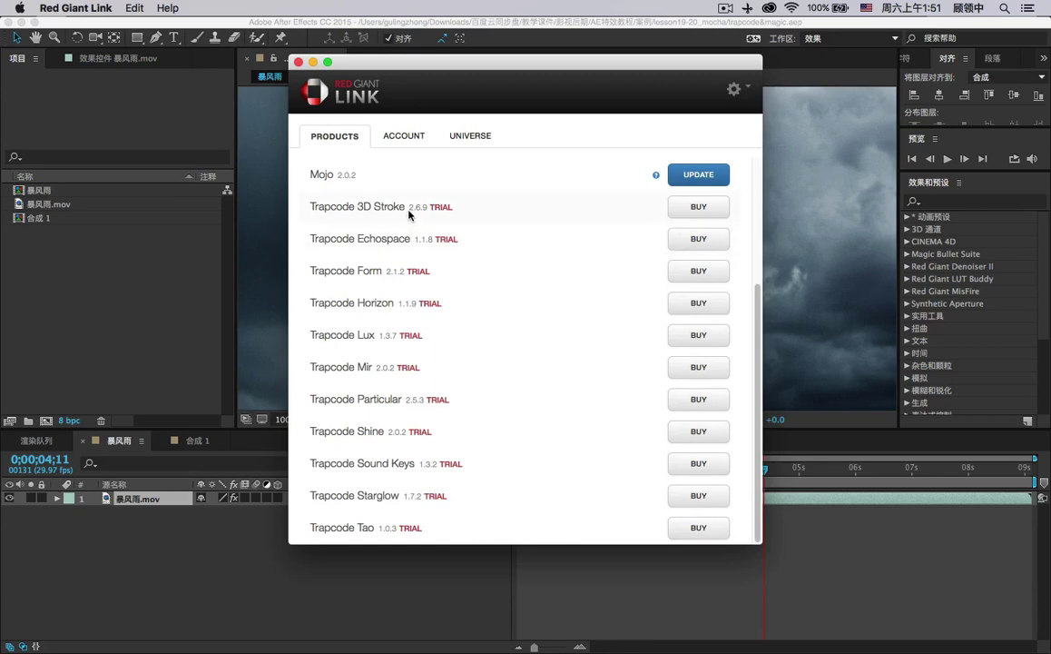
pyautogui.scroll(5, 410, 213)
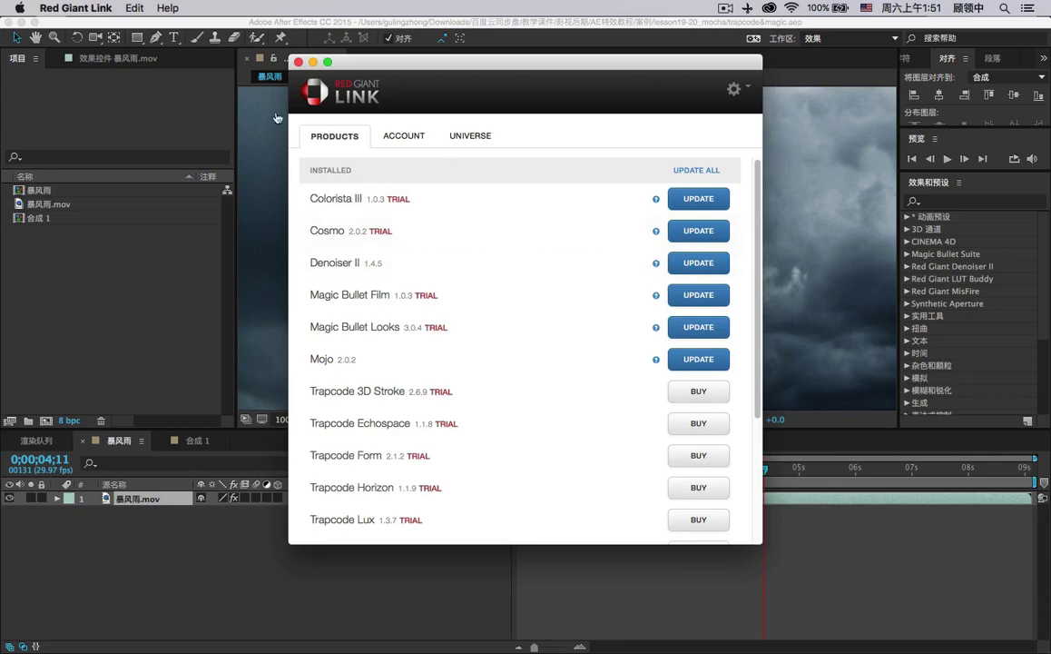
pyautogui.click(82, 214)
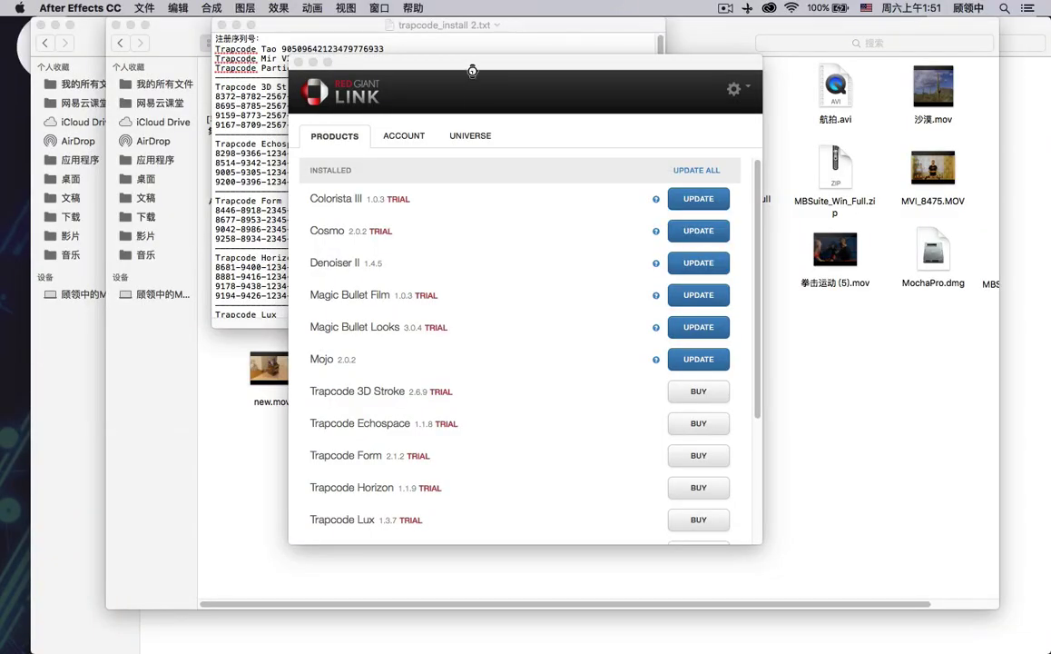
# Hide After Effects, quit Red Giant Link, move trapcode_install 2.txt aside, and relaunch After Effects from the Dock.
pyautogui.click(472, 70)
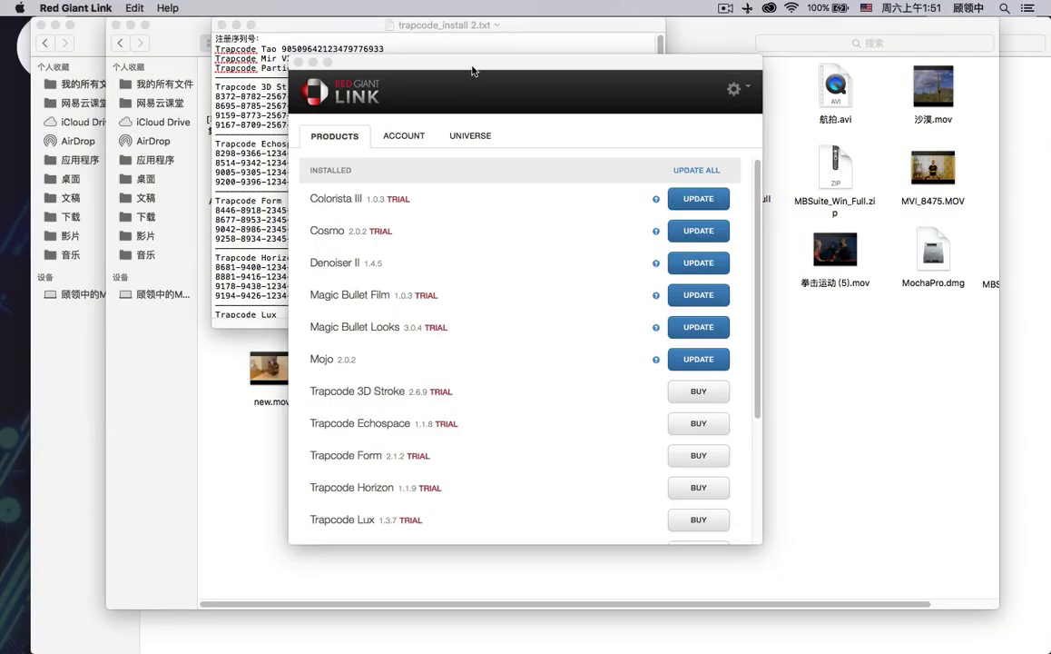
pyautogui.press('super+q')
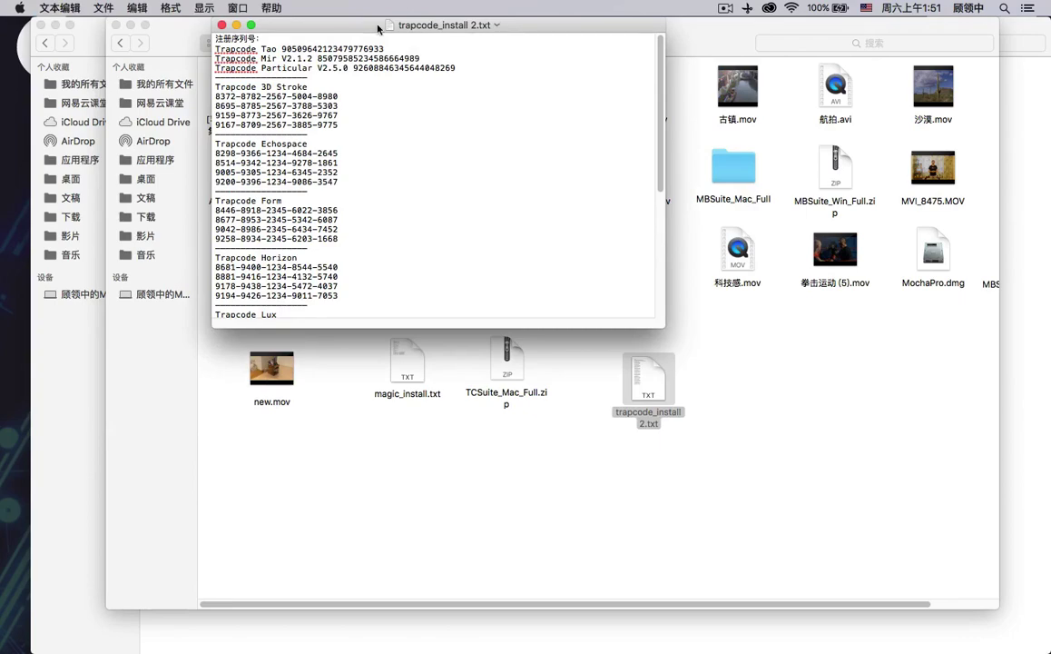
pyautogui.moveTo(377, 29); pyautogui.dragTo(698, 202)
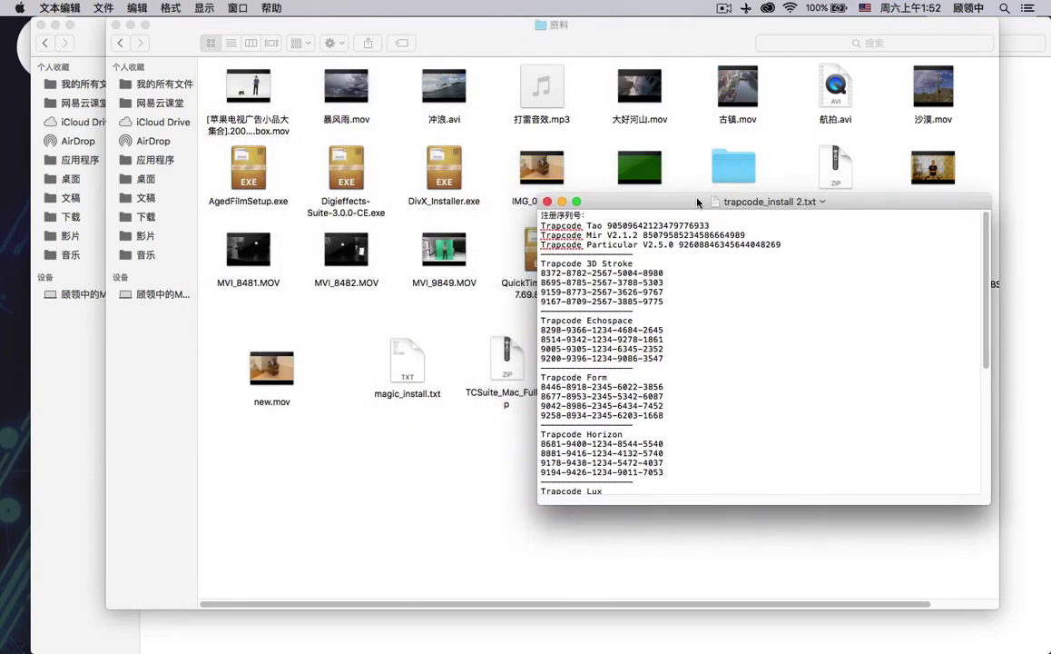
pyautogui.moveTo(368, 626)
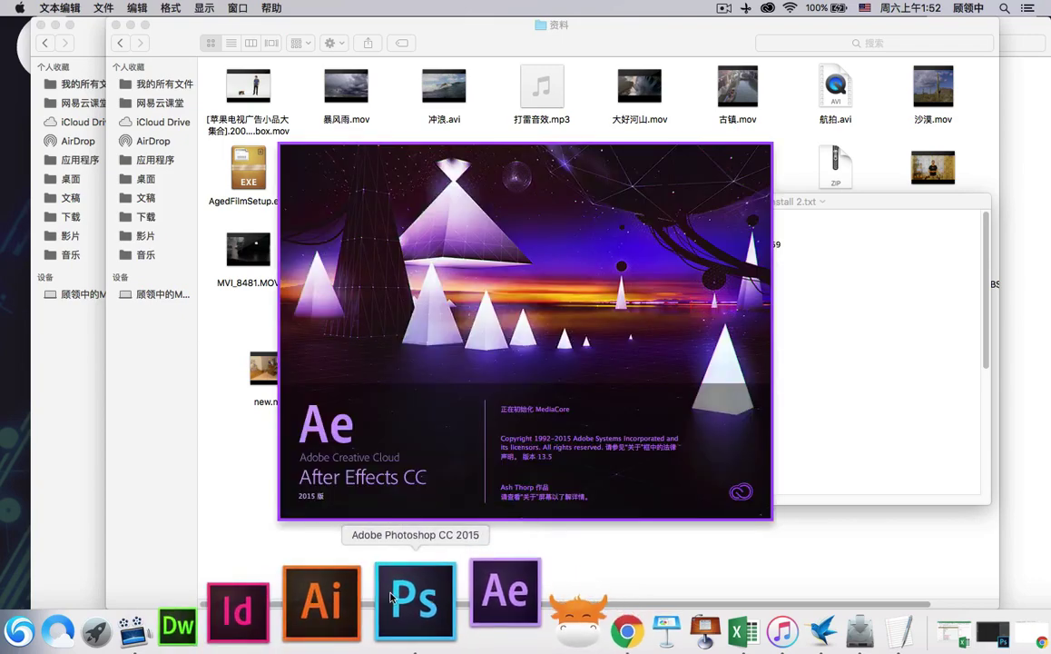
# Close the 资料 folder window and open ball.png with Adobe Photoshop CC 2015 from Open With.
pyautogui.moveTo(143, 30); pyautogui.dragTo(198, 54)
pyautogui.click(169, 48)
pyautogui.click(331, 129)
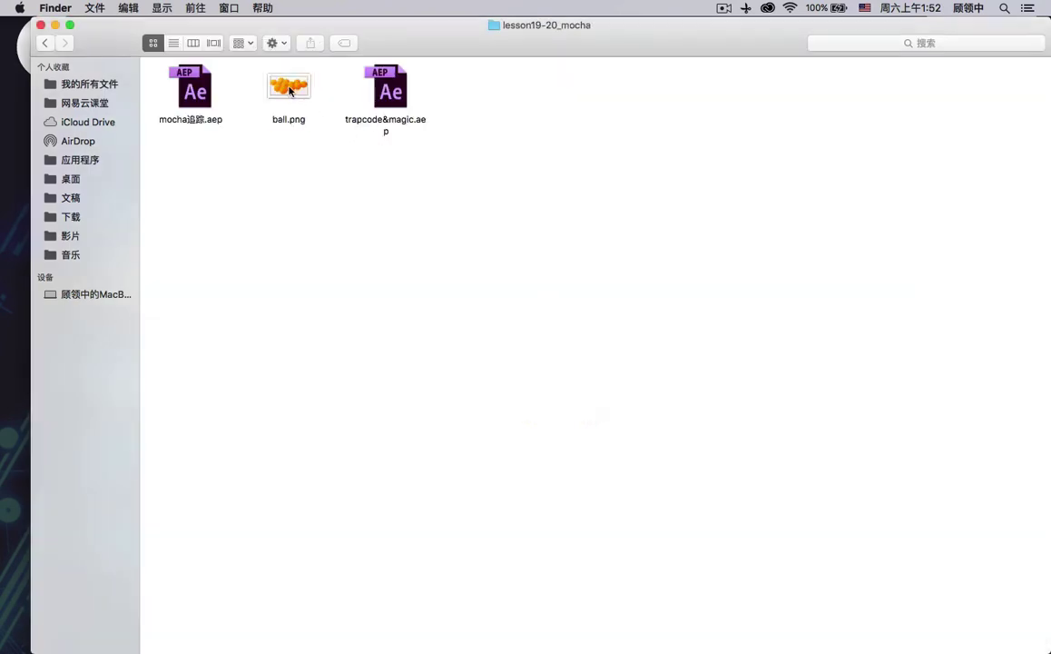
pyautogui.rightClick(289, 84)
pyautogui.moveTo(445, 110)
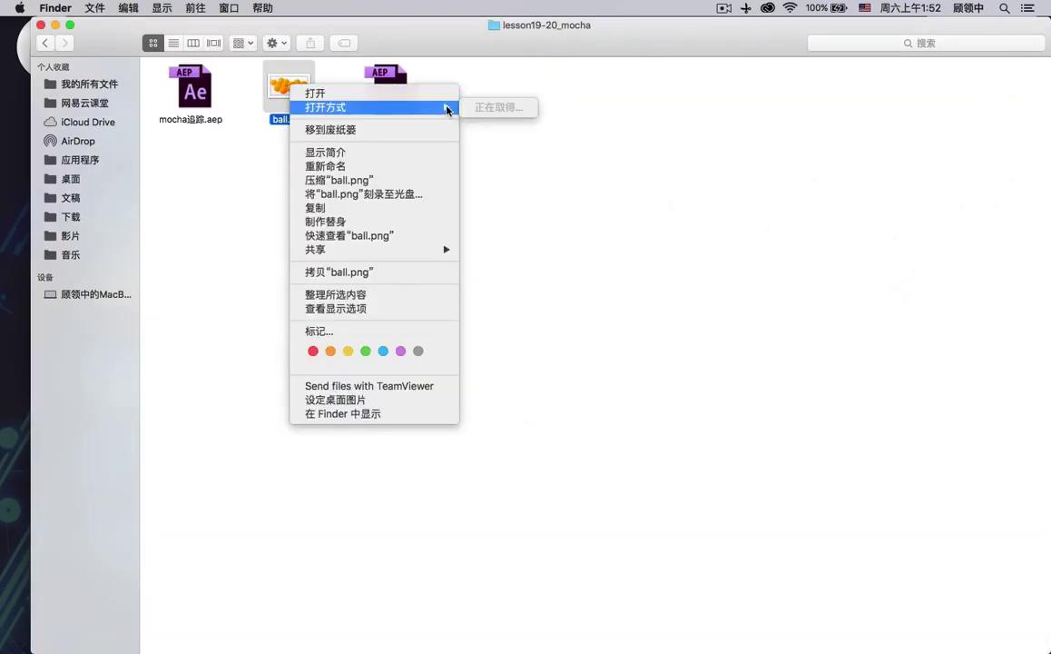
pyautogui.click(464, 162)
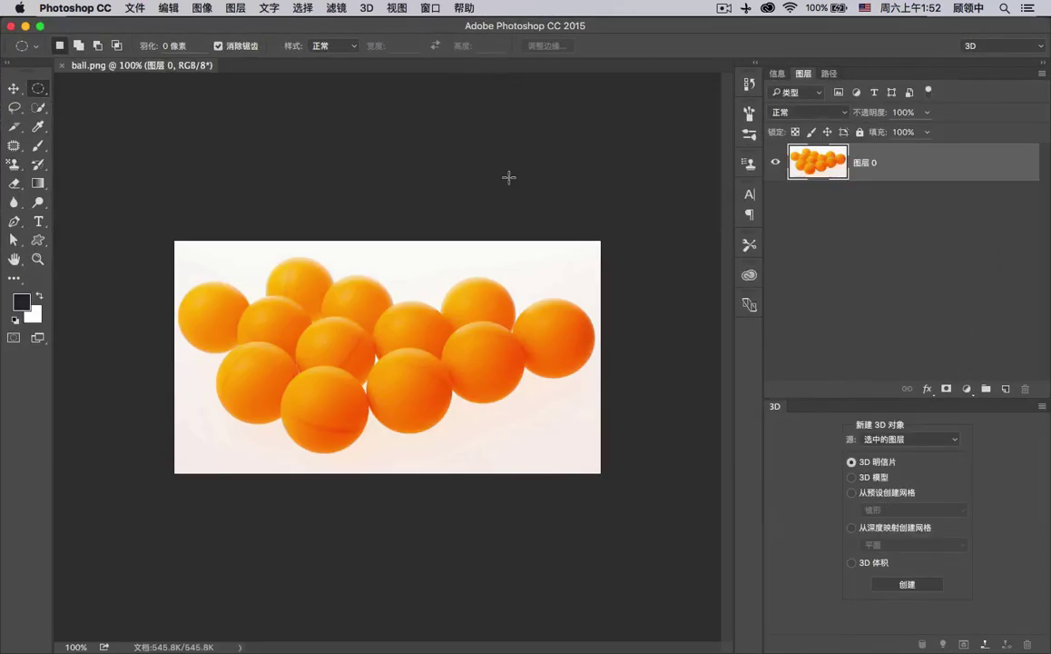
# Draw an elliptical selection around the front orange ball and transform it to fit the ball.
pyautogui.scroll(10, 317, 356)
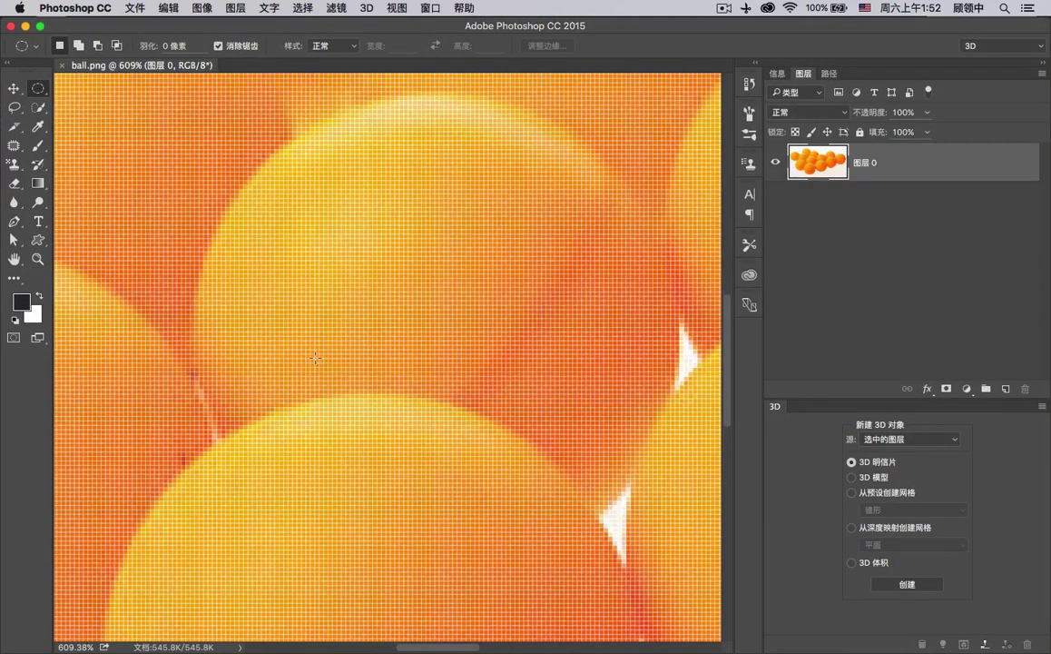
pyautogui.scroll(-10, 318, 356)
pyautogui.scroll(2, 284, 383)
pyautogui.scroll(4, 285, 383)
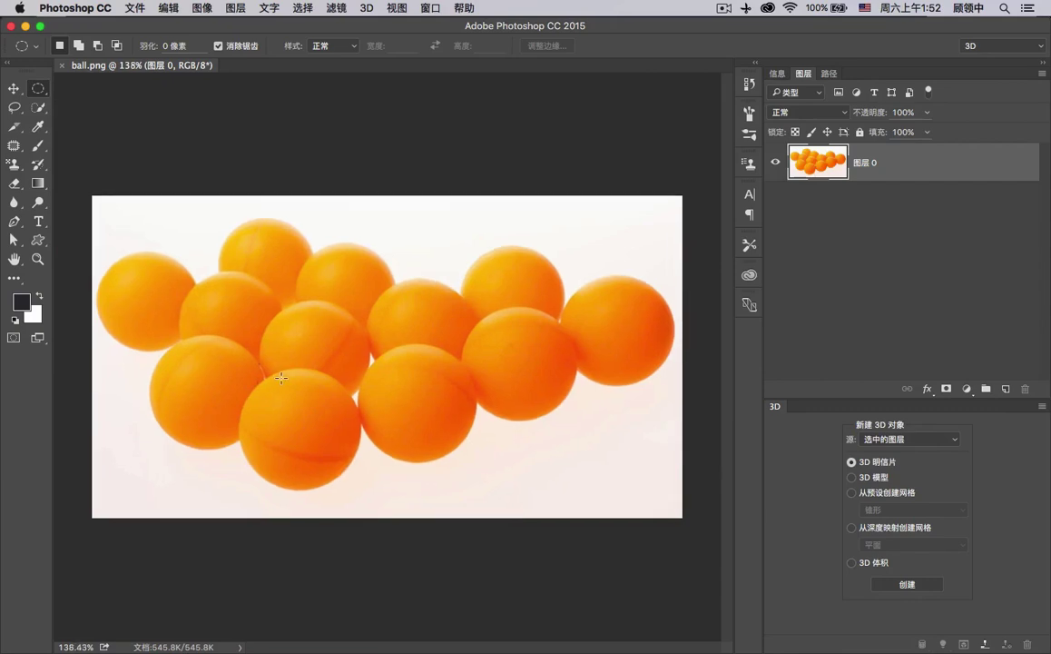
pyautogui.rightClick(38, 88)
pyautogui.click(74, 101)
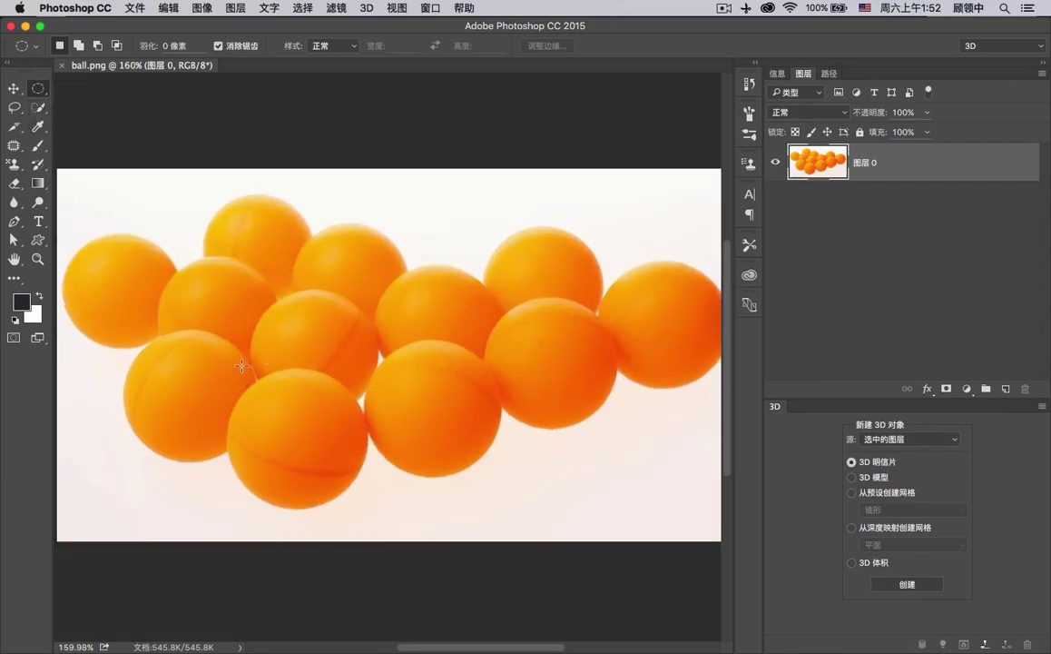
pyautogui.moveTo(230, 369); pyautogui.dragTo(345, 471)
pyautogui.click(303, 7)
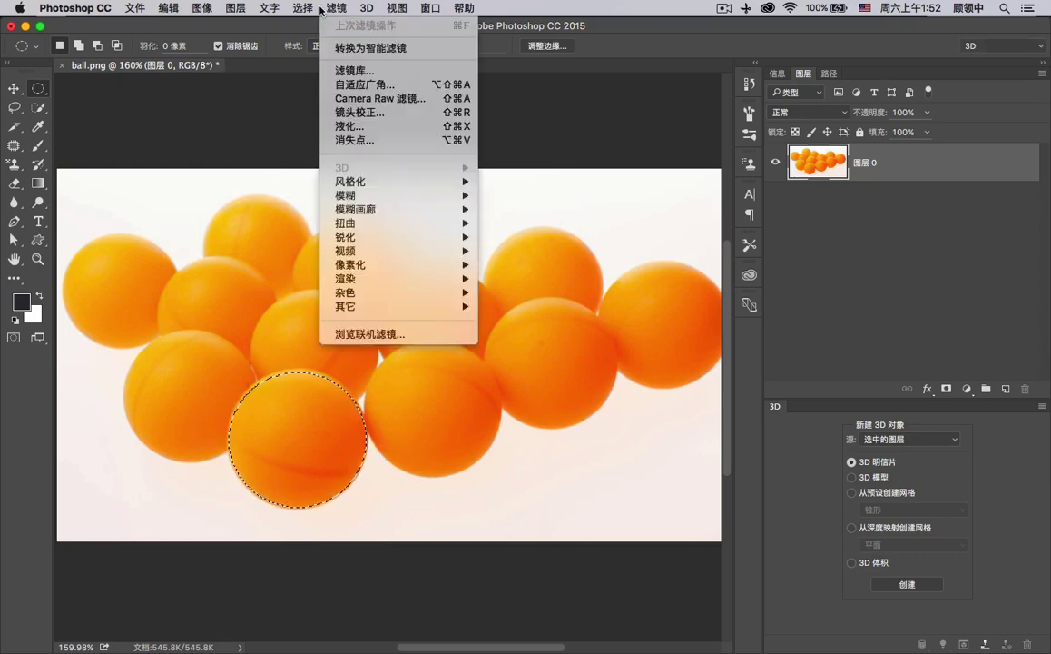
pyautogui.click(317, 263)
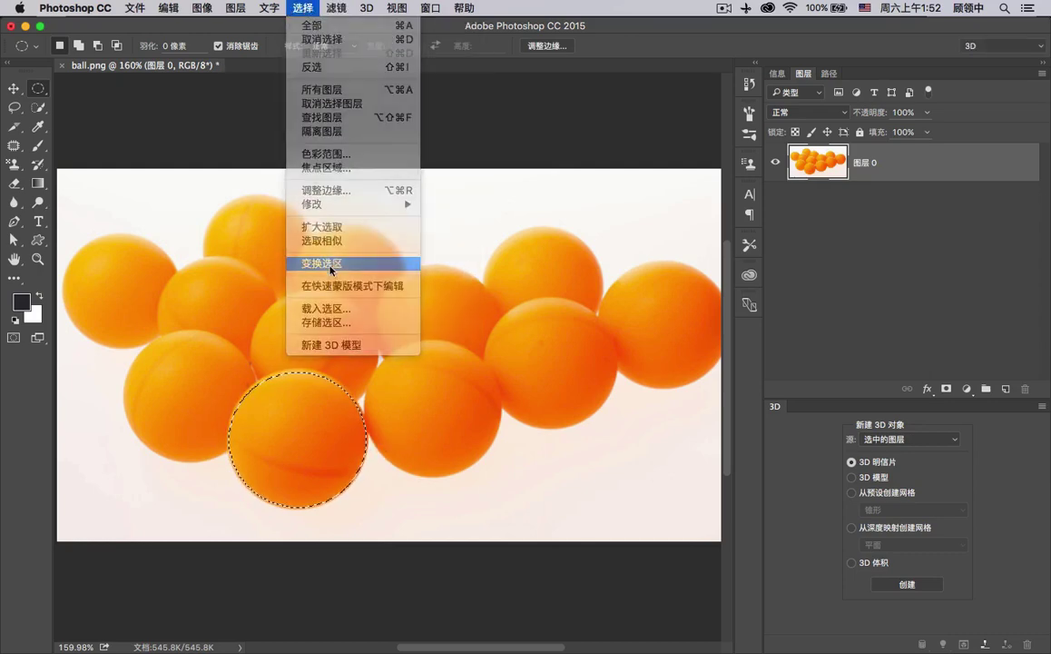
pyautogui.moveTo(226, 370); pyautogui.dragTo(228, 363)
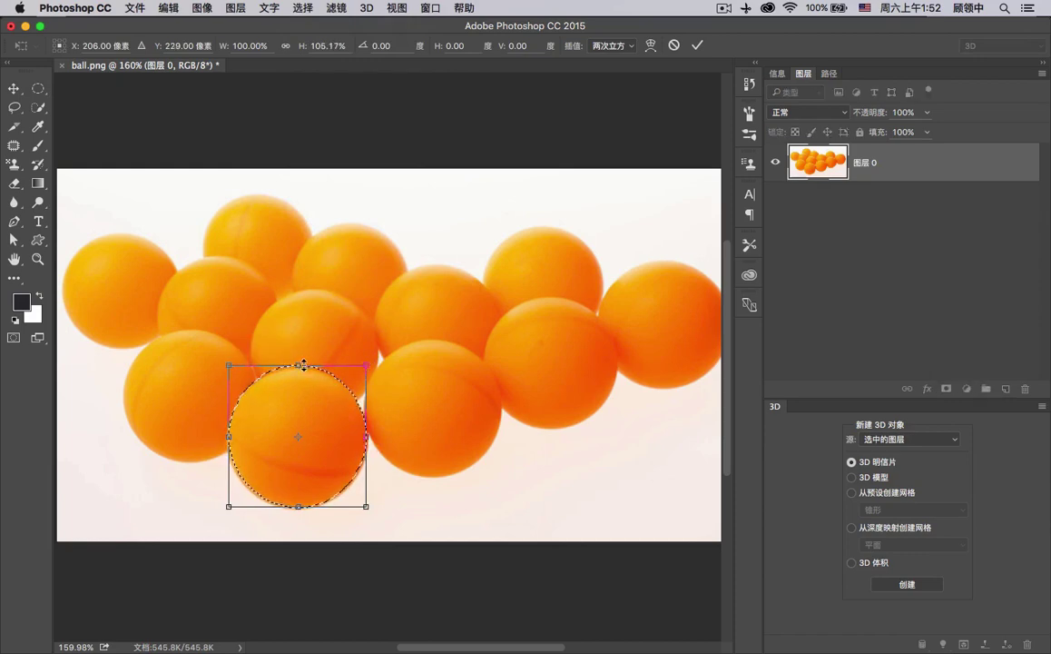
pyautogui.moveTo(304, 365); pyautogui.dragTo(304, 368)
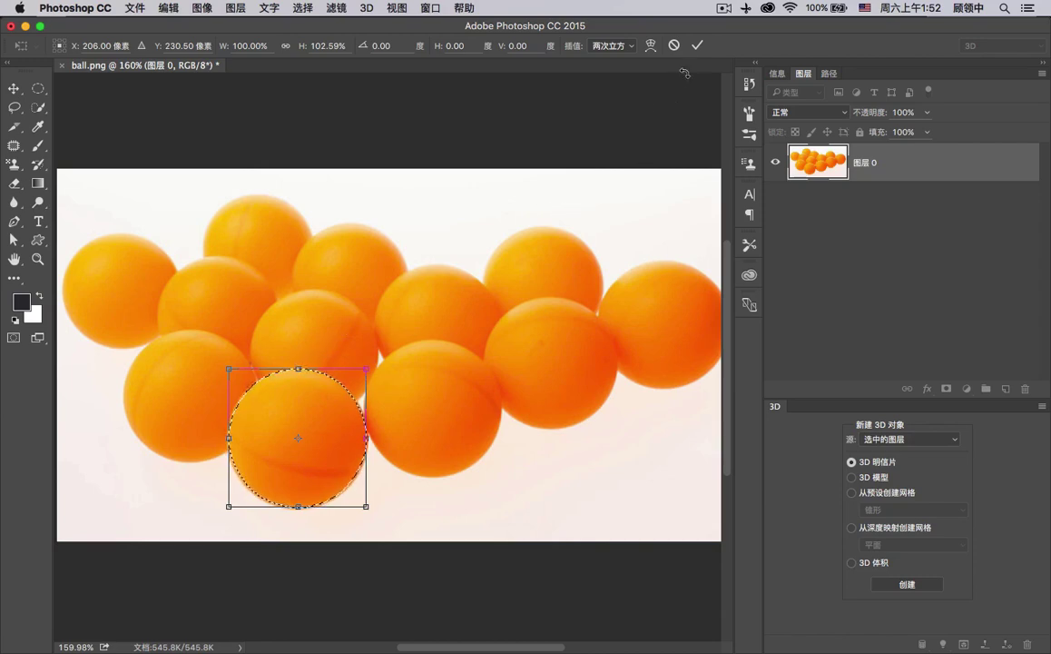
pyautogui.click(697, 44)
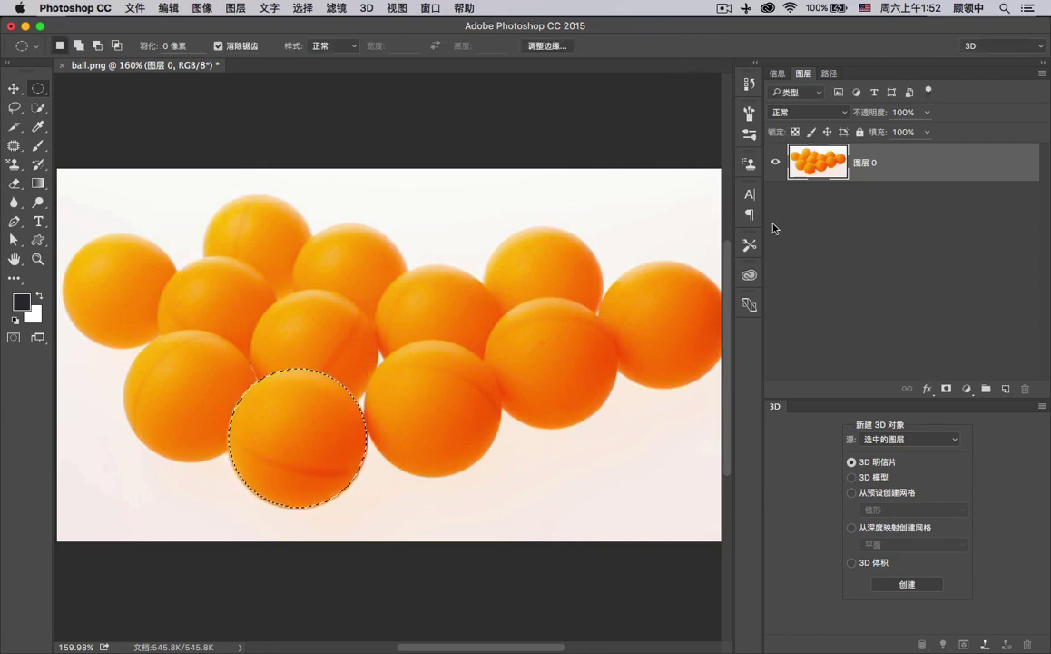
# Add a layer mask from the ball selection and apply it permanently to the layer.
pyautogui.click(946, 389)
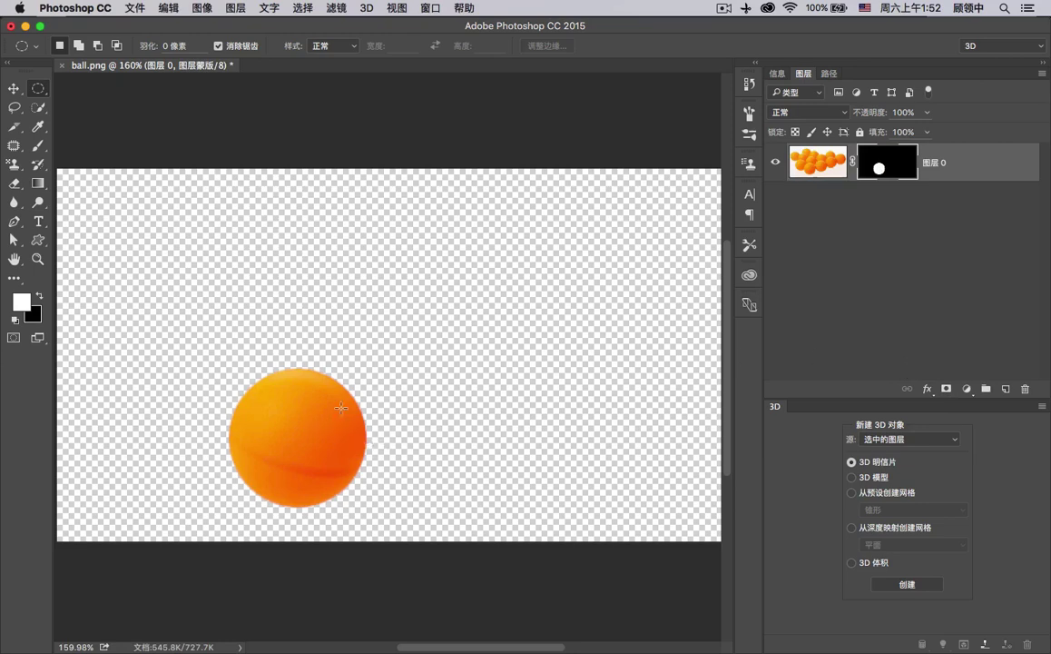
pyautogui.rightClick(870, 154)
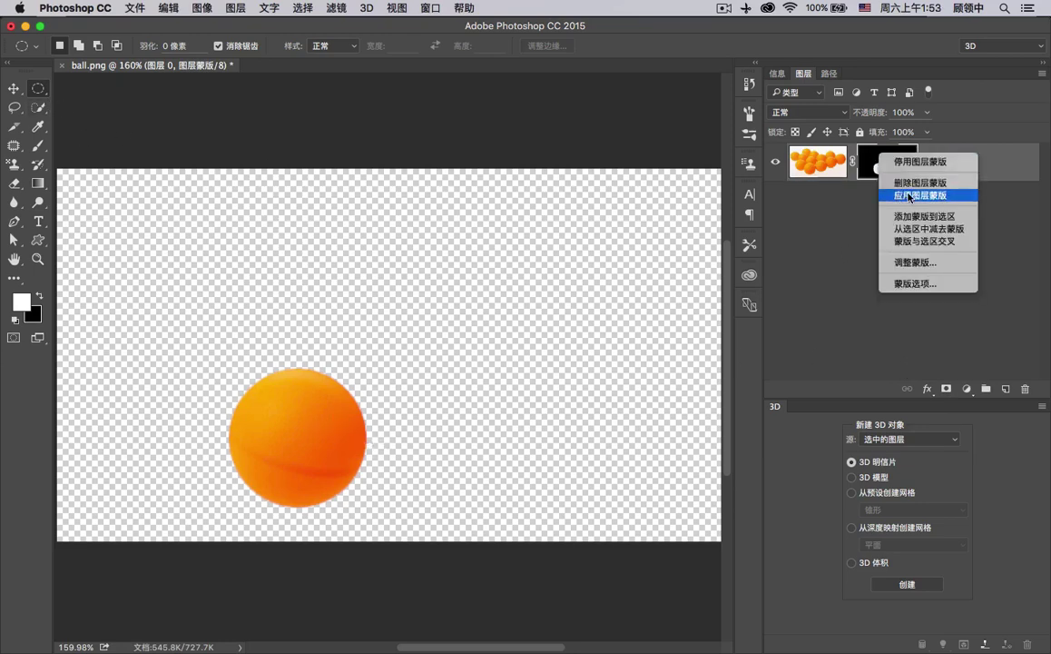
pyautogui.click(893, 191)
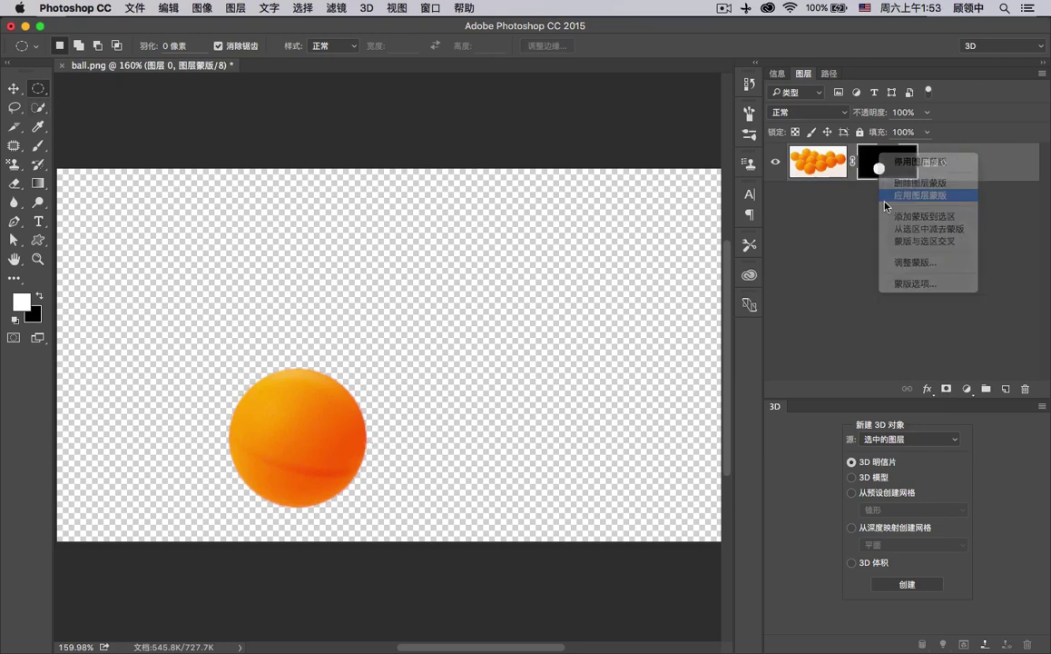
# Crop the canvas to a rectangular selection tightly surrounding the ball.
pyautogui.rightClick(37, 88)
pyautogui.click(80, 85)
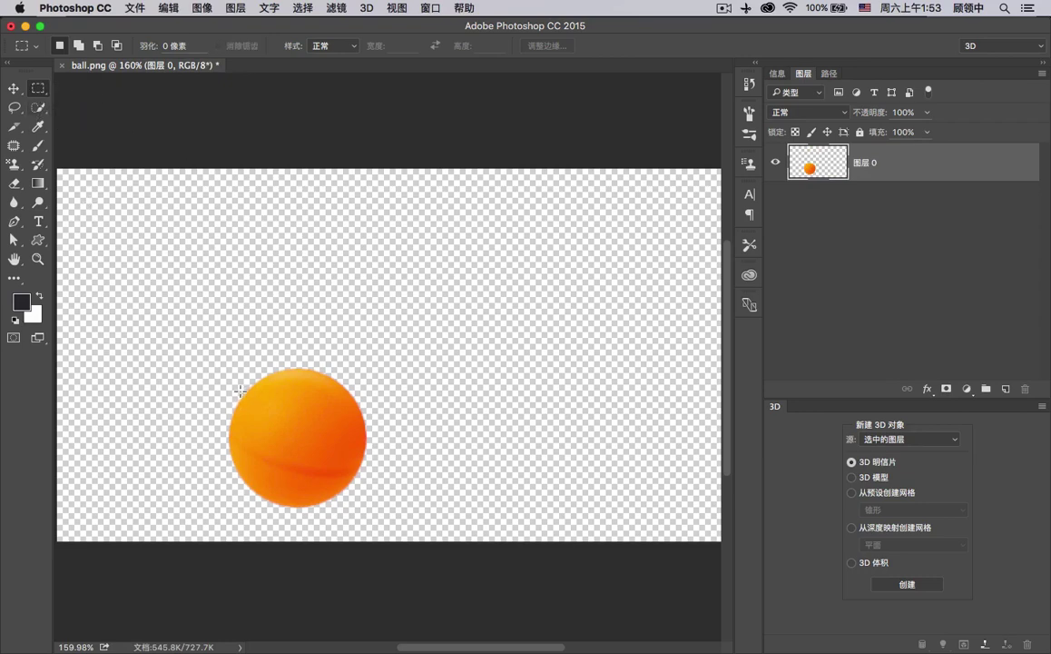
pyautogui.moveTo(218, 356); pyautogui.dragTo(379, 520)
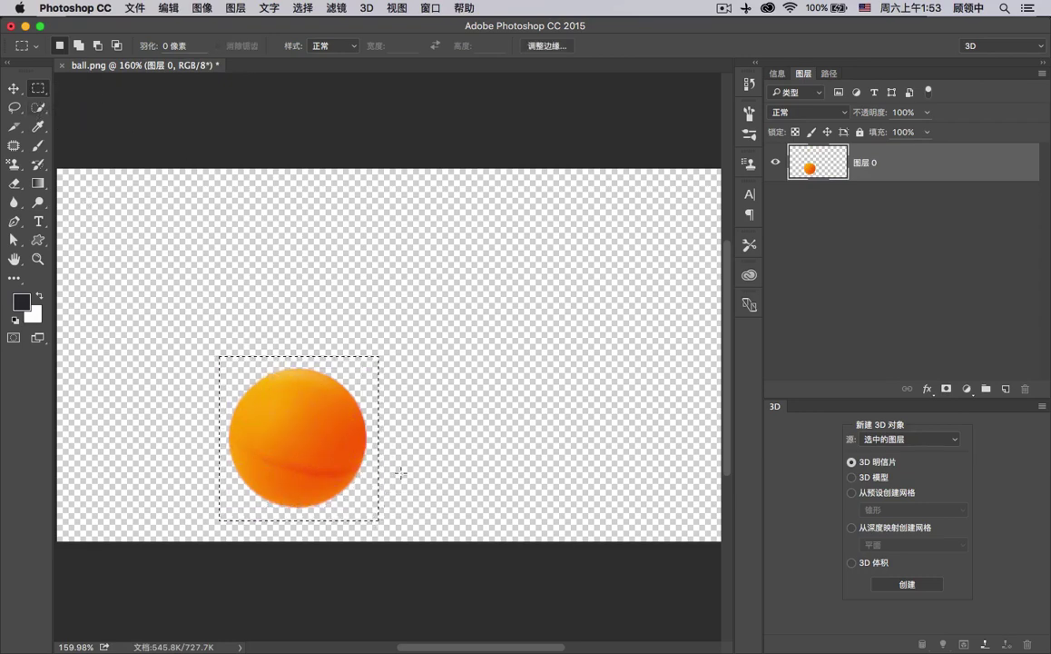
pyautogui.click(14, 107)
pyautogui.rightClick(14, 126)
pyautogui.click(63, 117)
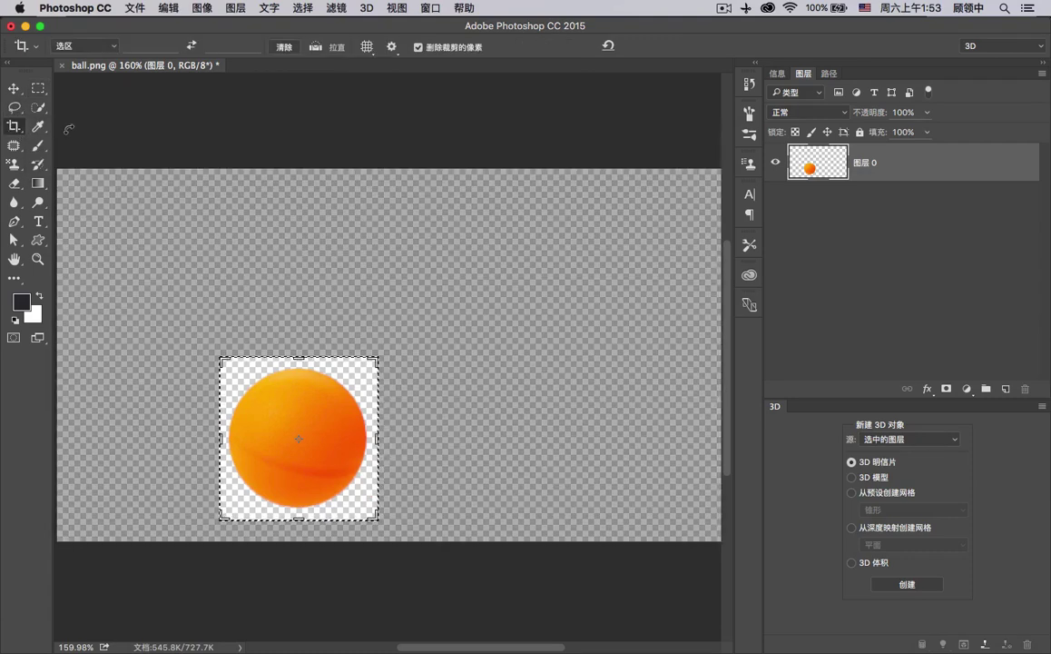
pyautogui.press('Return')
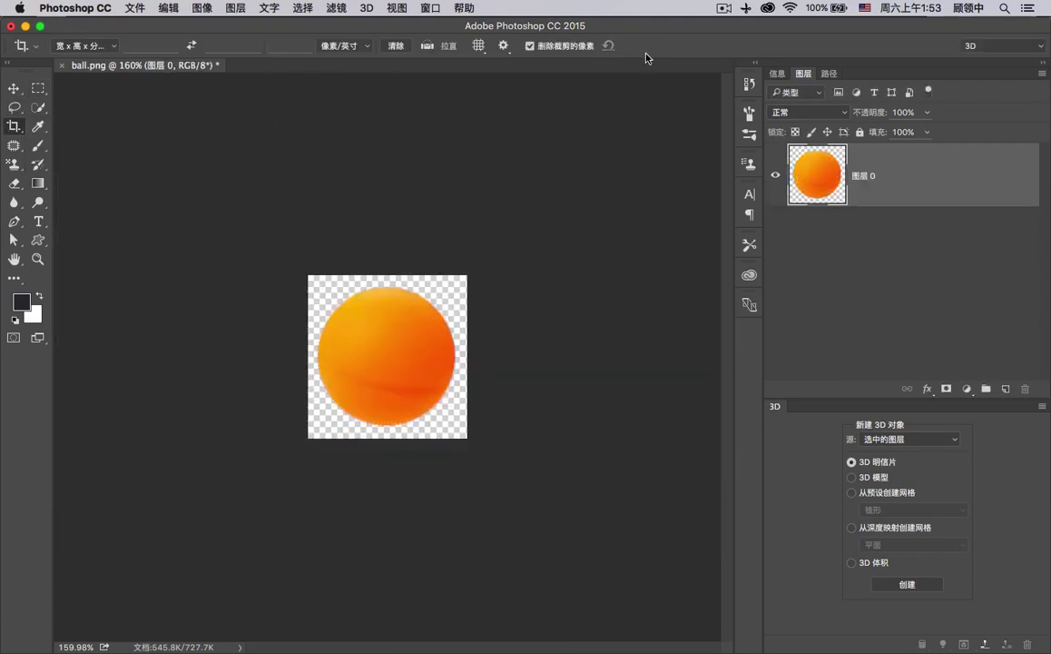
pyautogui.press('v')
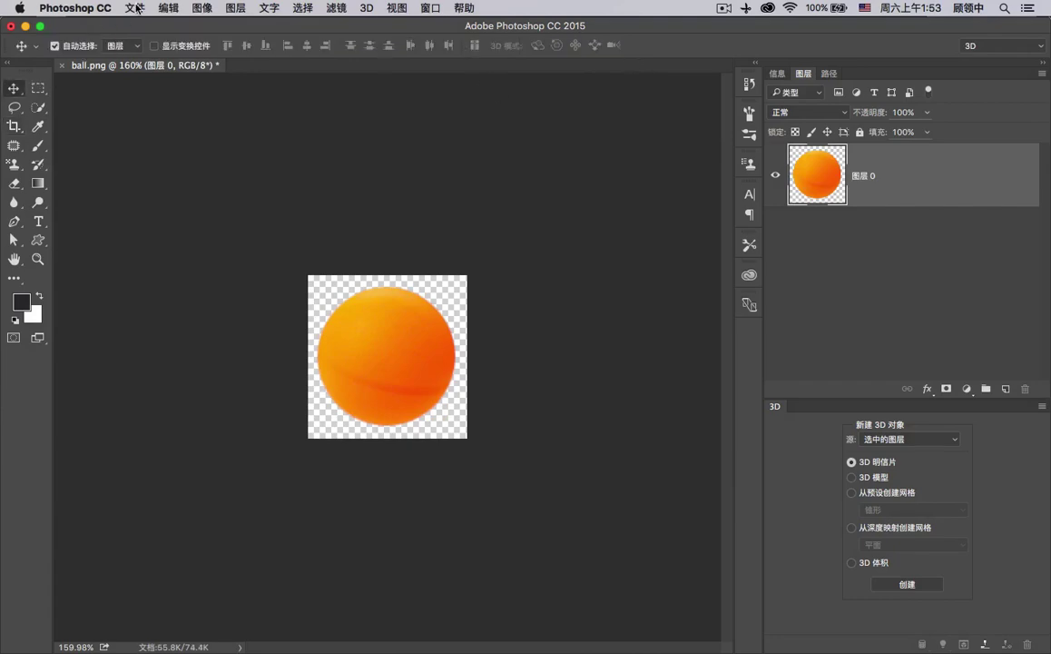
pyautogui.click(137, 9)
# Save the image as ball.psd in Photoshop format, accepting Maximize Compatibility.
pyautogui.click(187, 147)
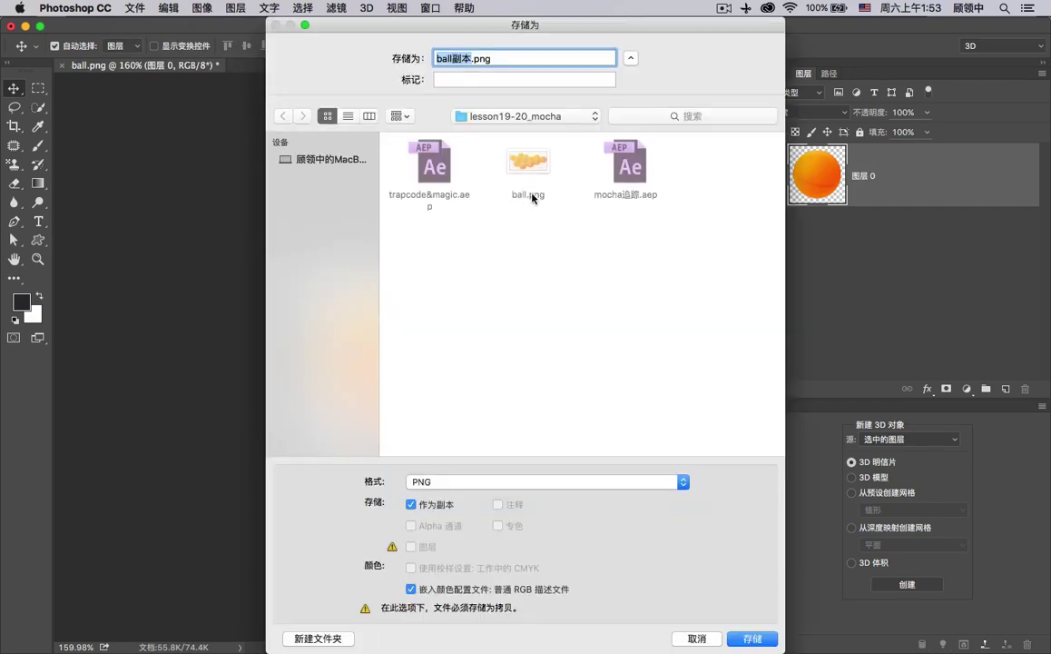
pyautogui.click(558, 487)
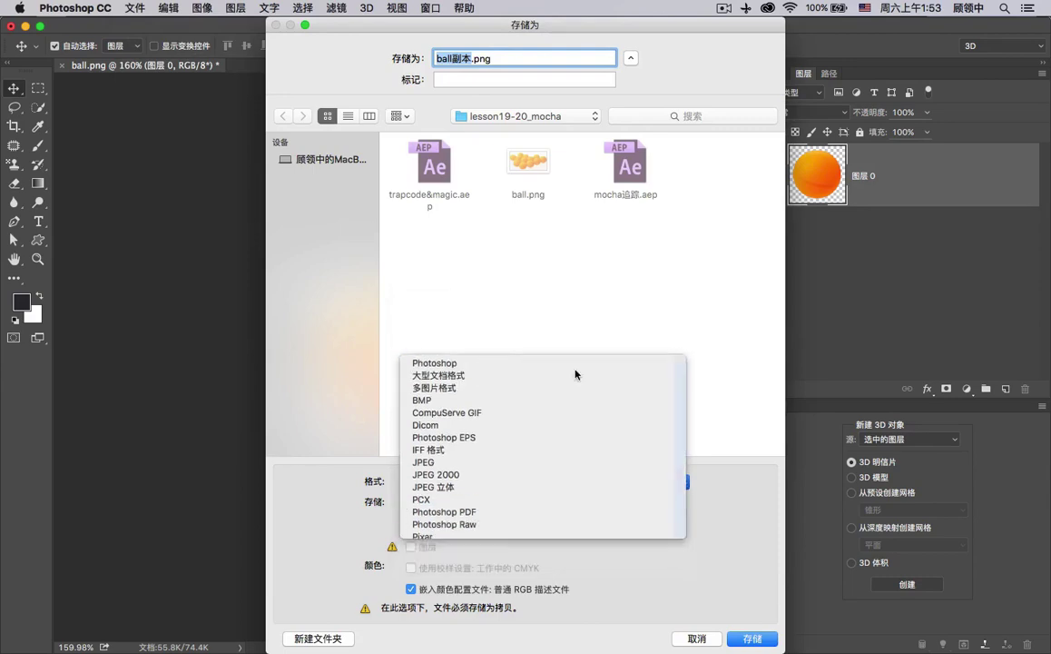
pyautogui.click(567, 363)
pyautogui.click(765, 646)
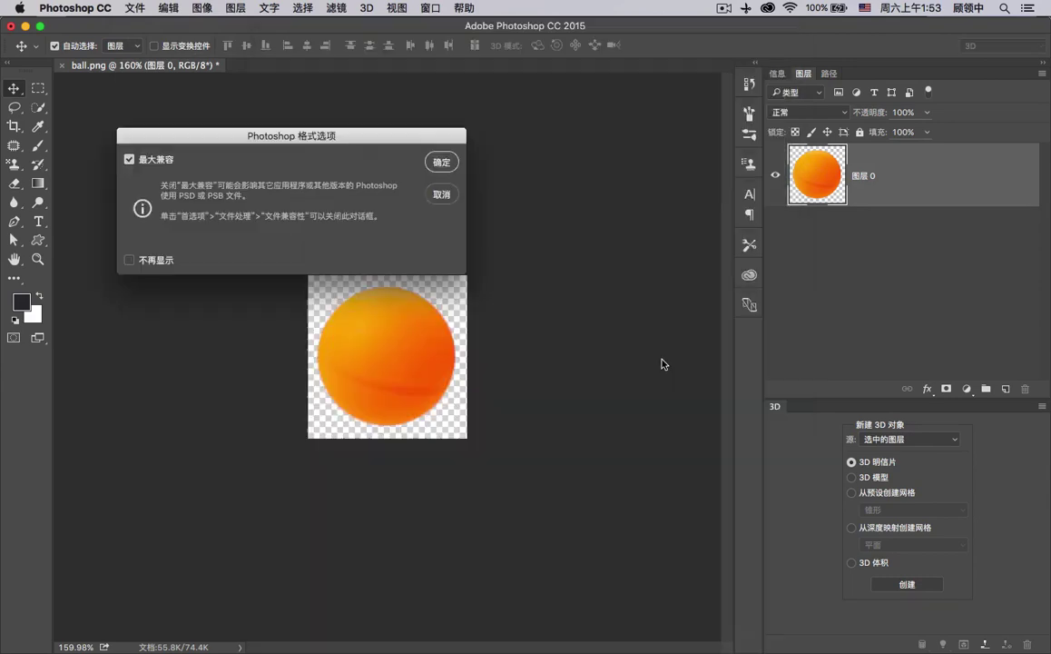
pyautogui.press('Return')
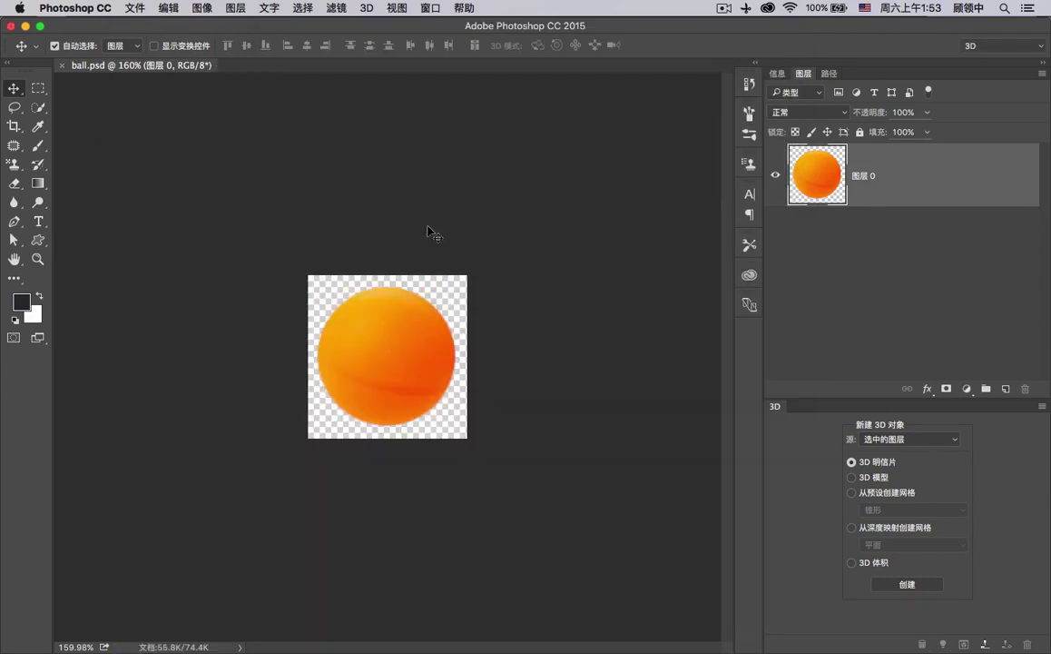
pyautogui.moveTo(964, 636)
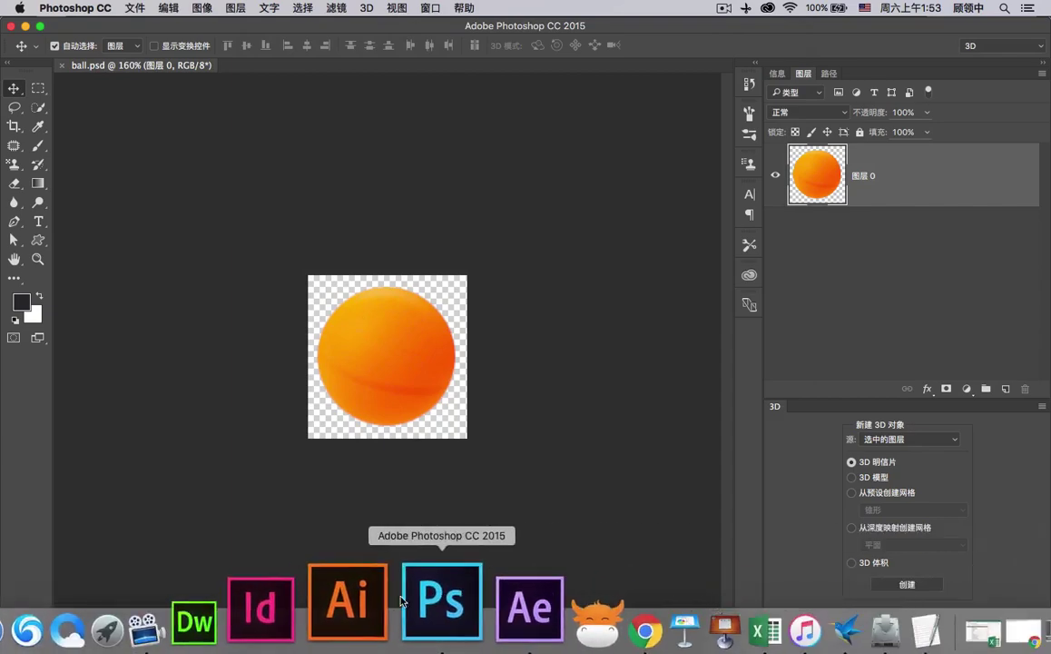
# Switch back to After Effects and reopen trapcode&magic.aep from File > Open Recent.
pyautogui.click(445, 602)
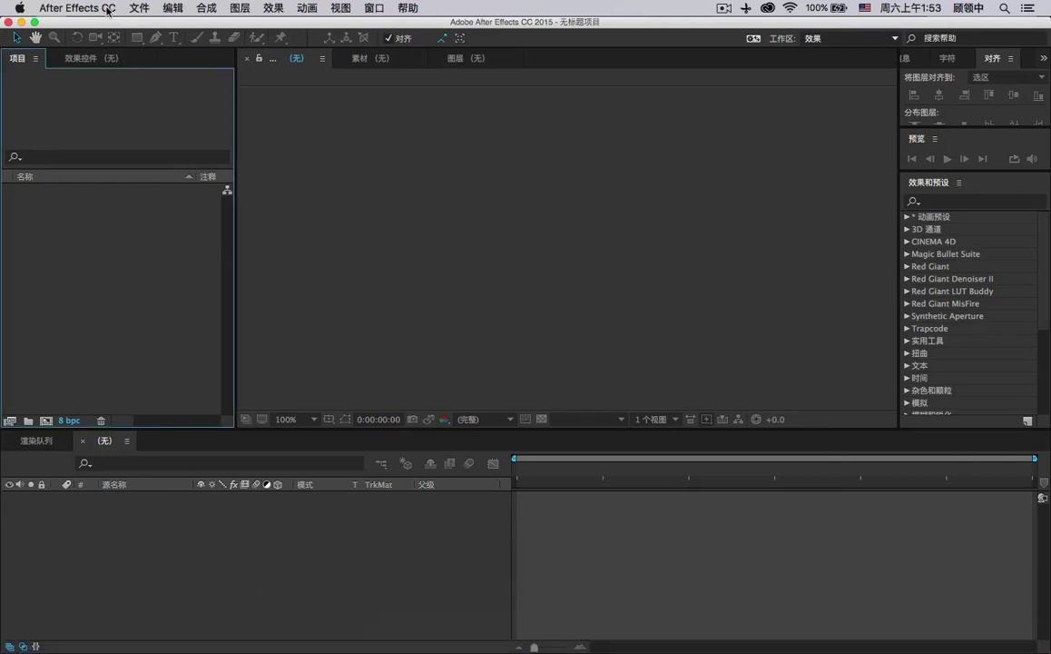
pyautogui.click(135, 8)
pyautogui.moveTo(255, 52)
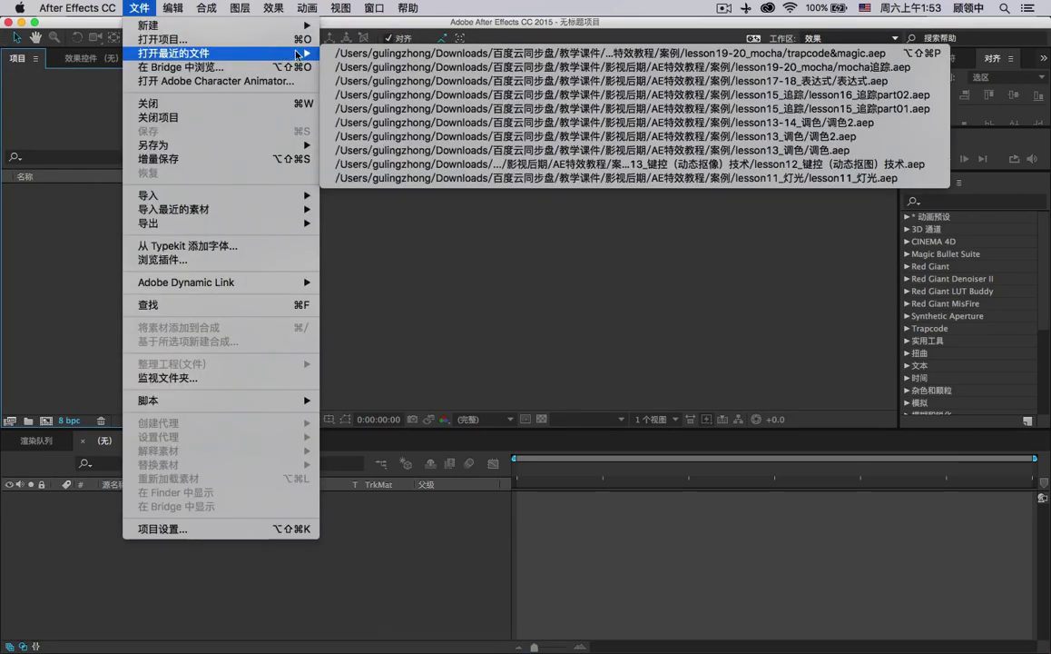
pyautogui.click(358, 52)
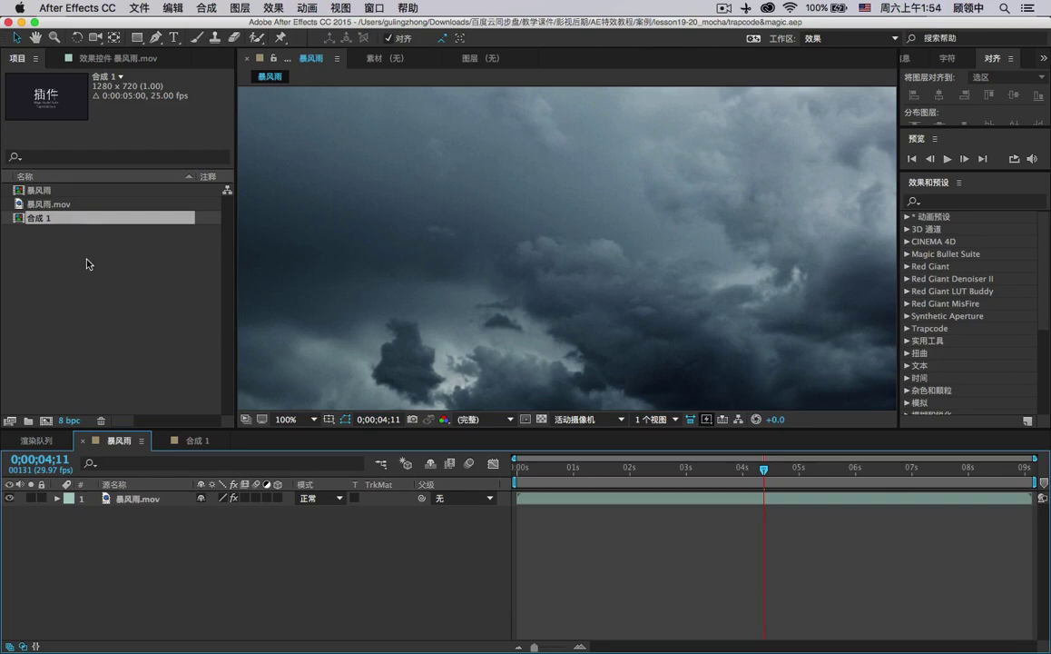
# Import ball.psd from AE特效教程 > 案例 > lesson19-20_mocha as a Composition.
pyautogui.click(89, 265)
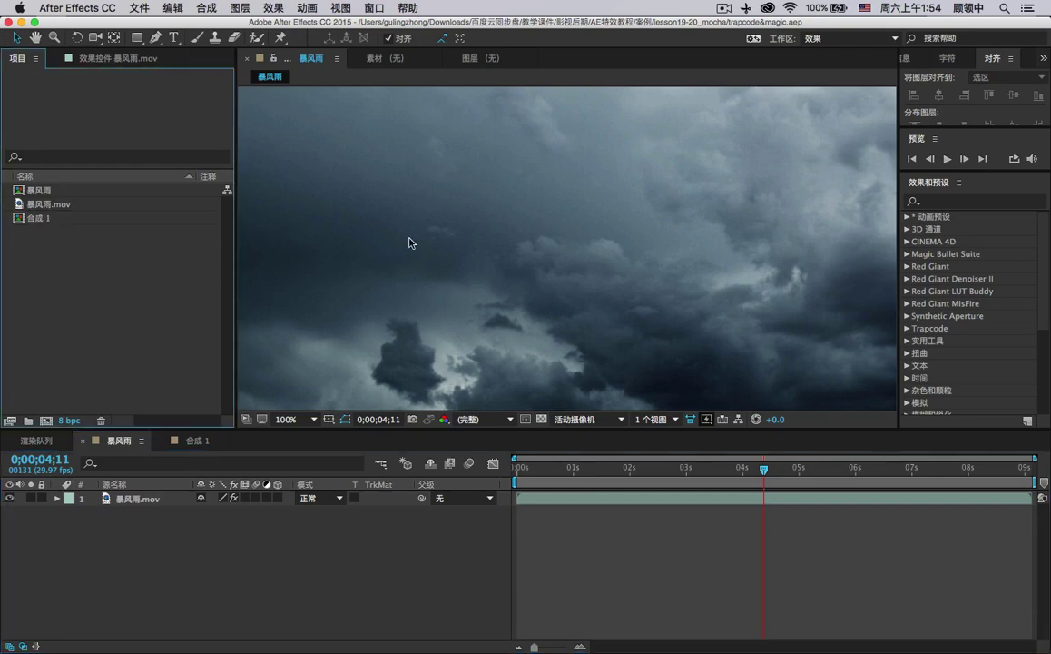
pyautogui.press('super+i')
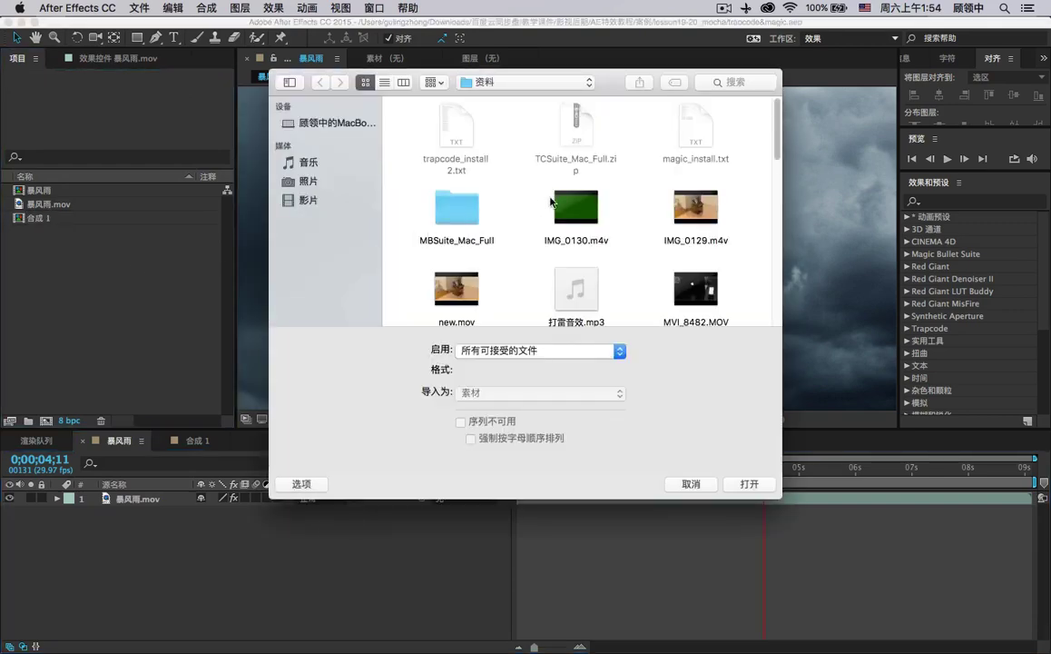
pyautogui.scroll(-5, 552, 202)
pyautogui.scroll(5, 559, 204)
pyautogui.click(506, 82)
pyautogui.click(494, 96)
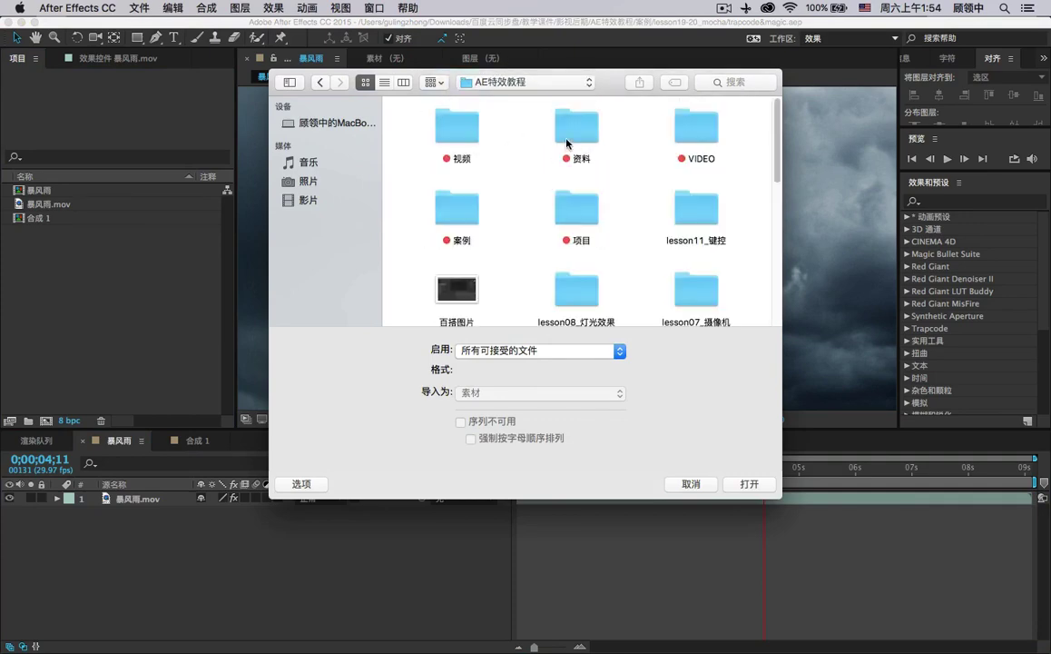
pyautogui.doubleClick(454, 209)
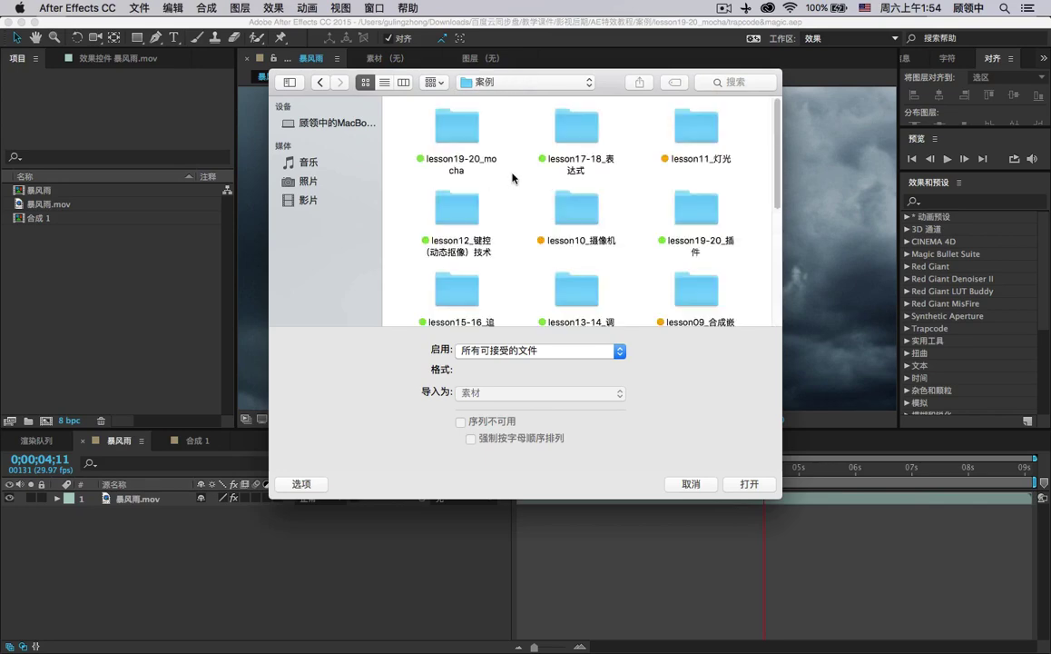
pyautogui.doubleClick(439, 132)
pyautogui.click(447, 141)
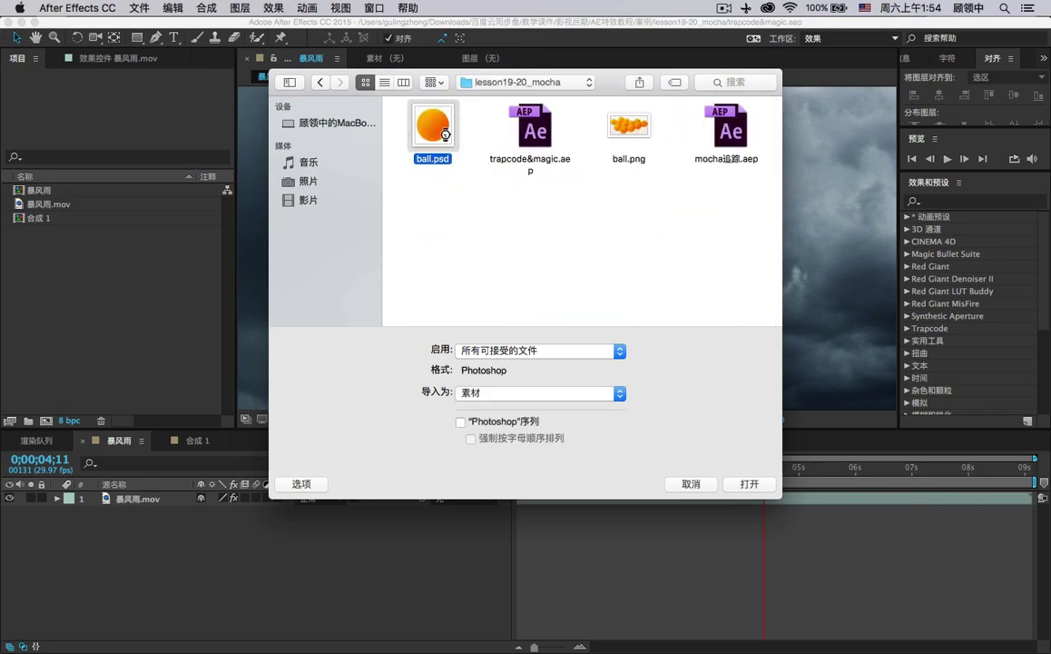
pyautogui.doubleClick(445, 135)
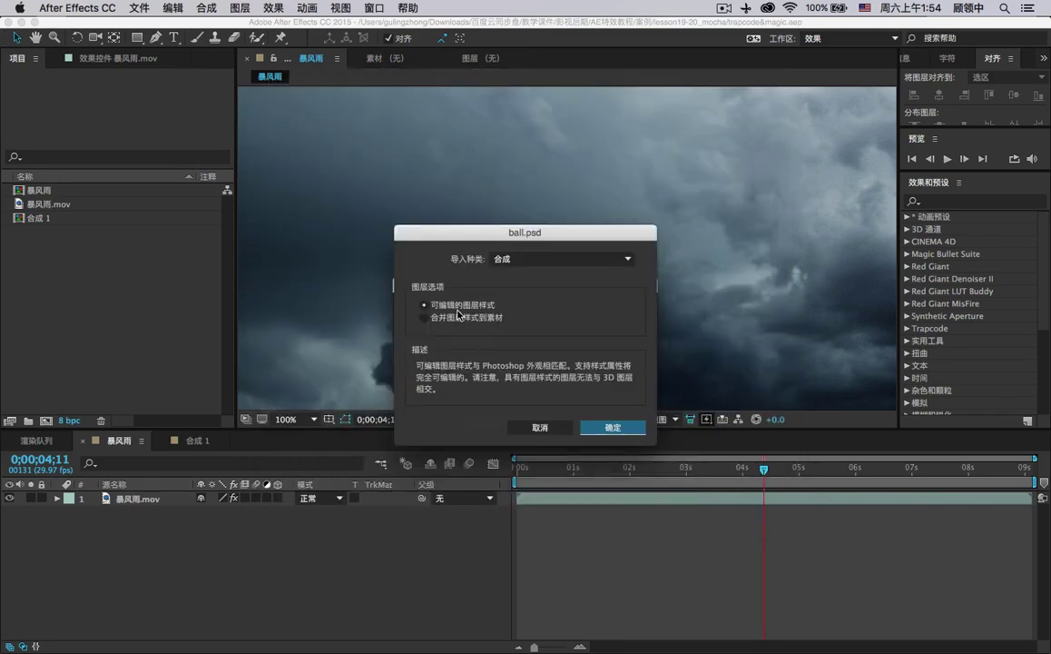
pyautogui.click(612, 427)
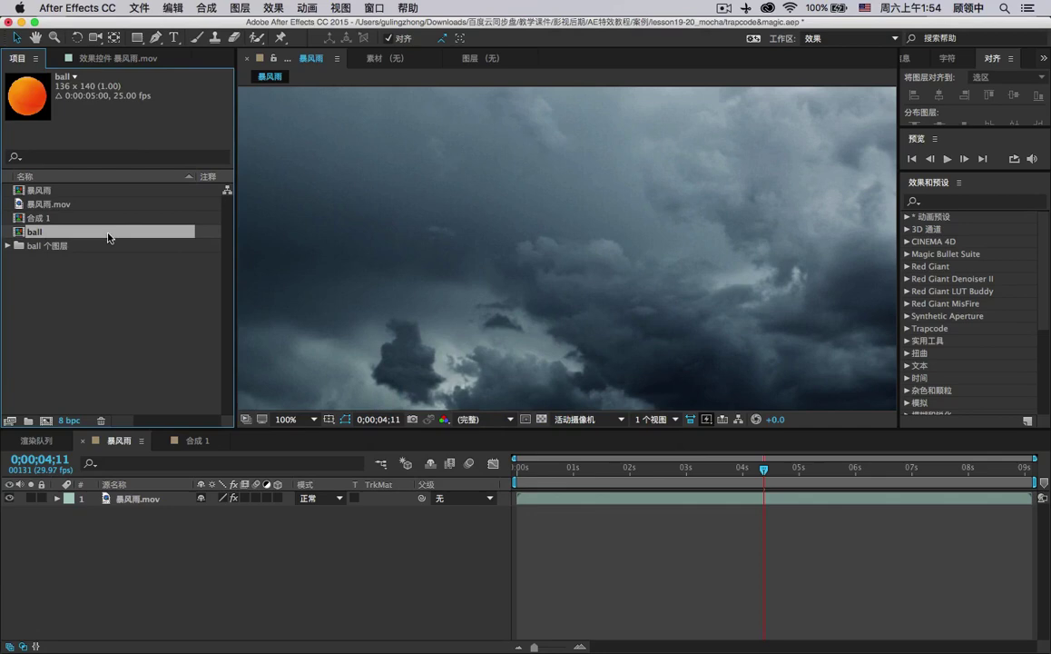
# Create the HDV 1280×720 comp 合成 2 and add a full-frame black solid, 黑色 纯色 1.
pyautogui.click(45, 420)
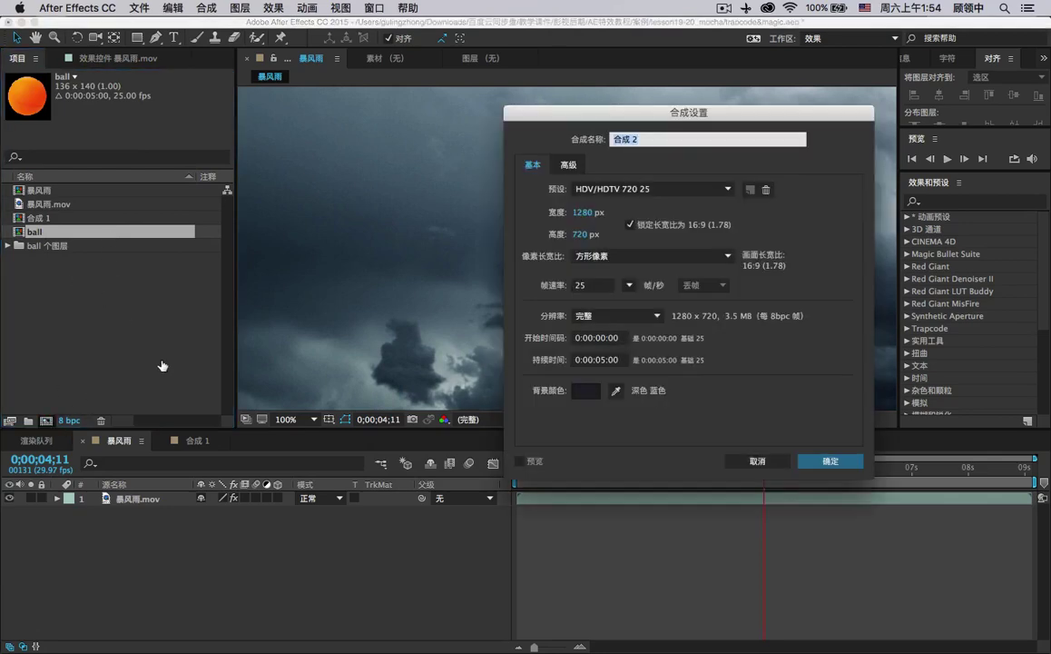
pyautogui.click(826, 462)
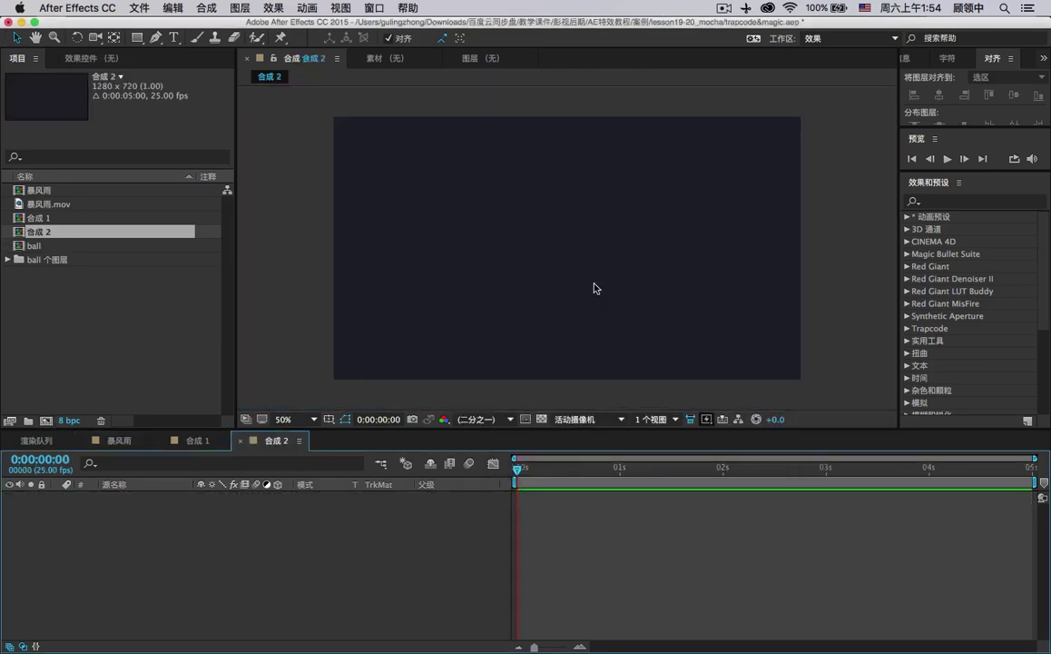
pyautogui.rightClick(246, 509)
pyautogui.moveTo(308, 516)
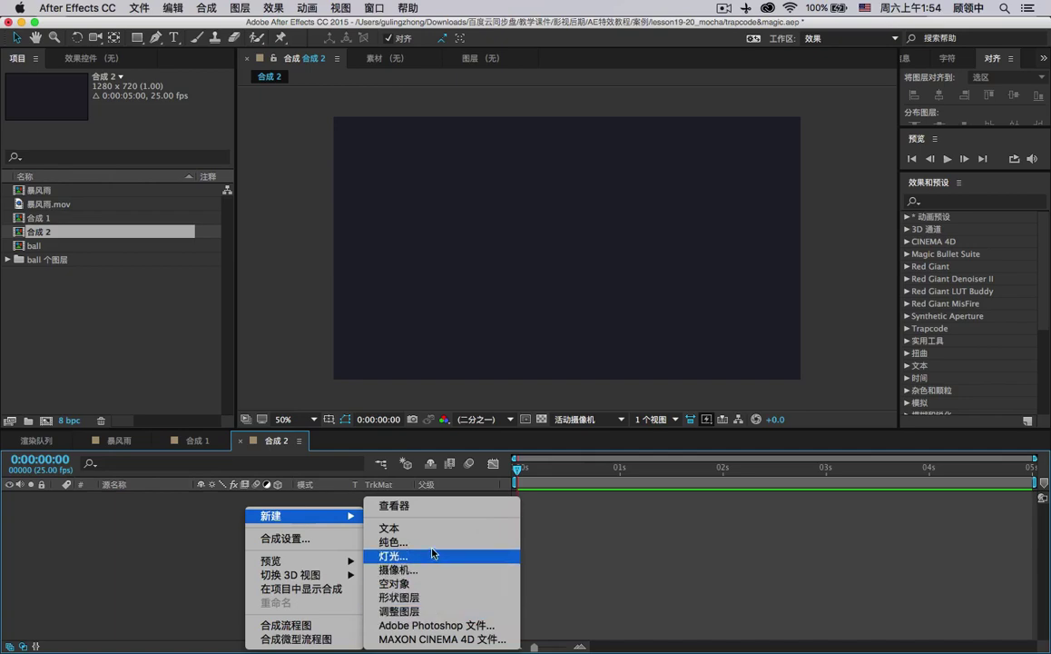
pyautogui.click(398, 542)
pyautogui.click(516, 429)
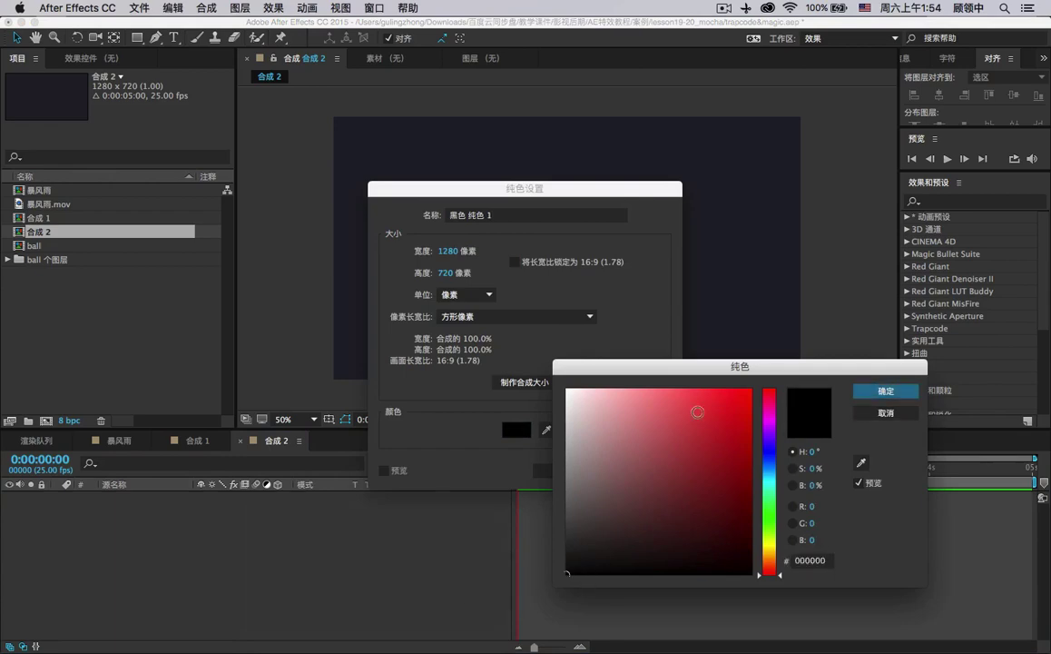
pyautogui.click(879, 391)
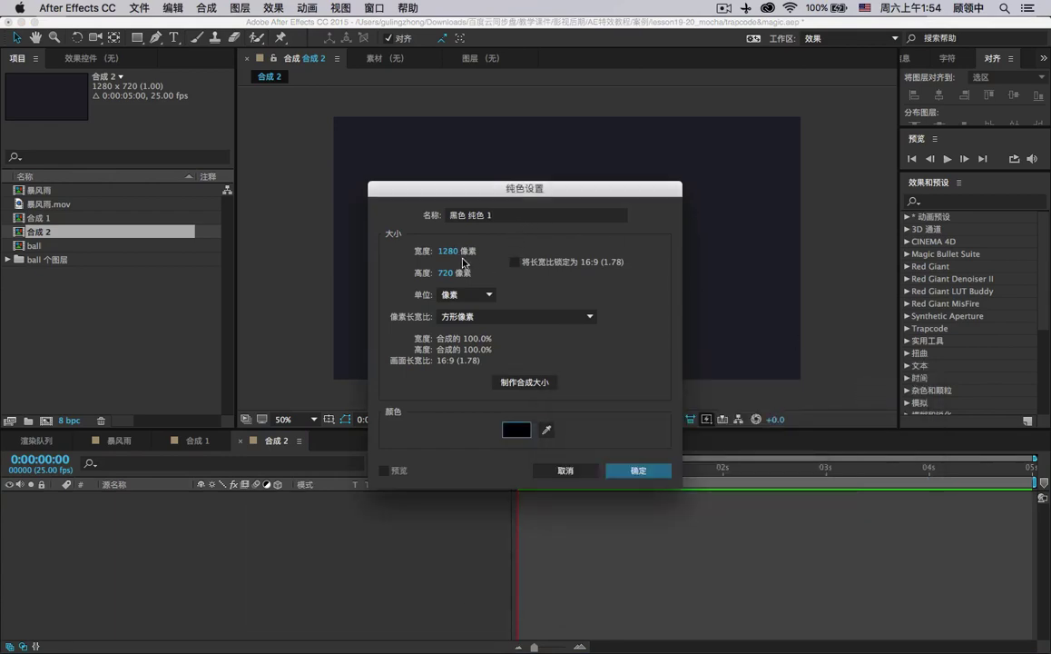
pyautogui.click(647, 473)
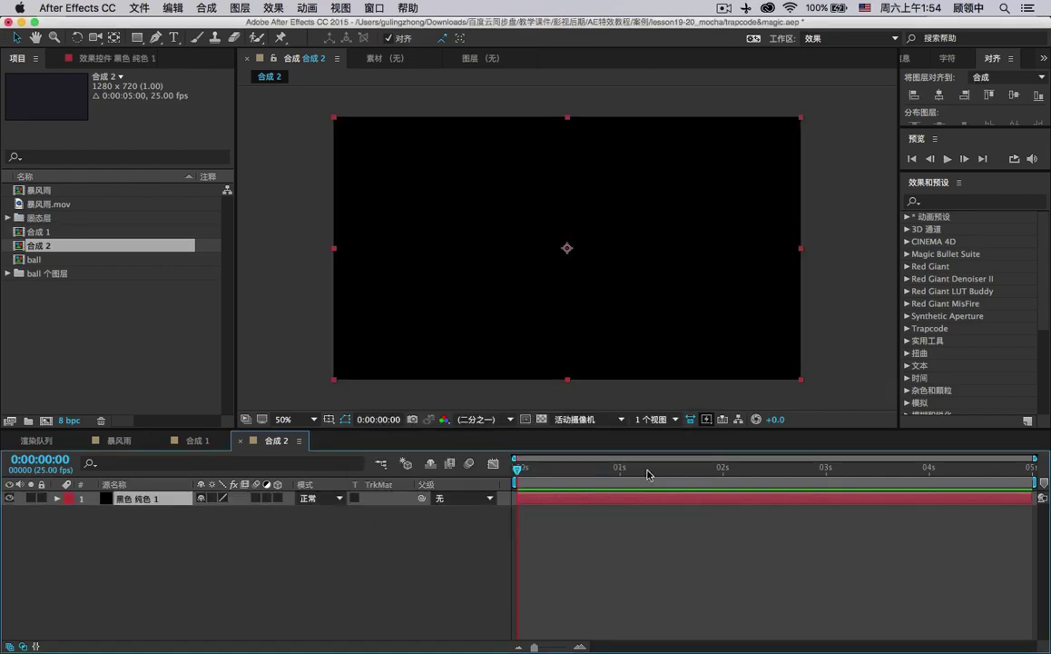
# Search 'par' in Effects & Presets and drag Trapcode > Particular onto the black solid.
pyautogui.click(947, 201)
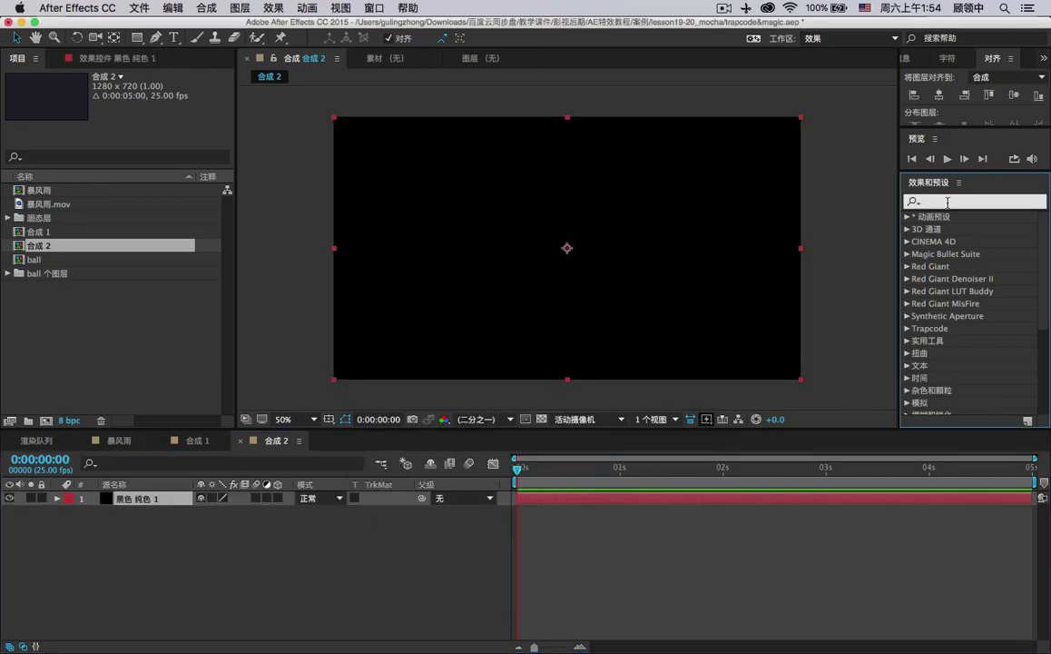
pyautogui.write('par')
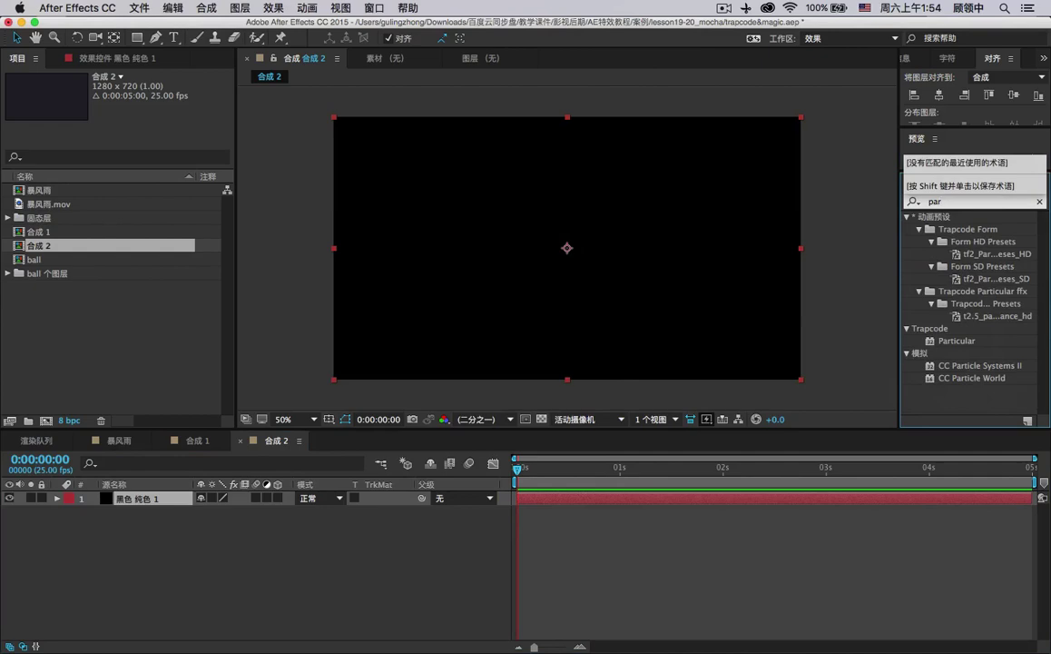
pyautogui.click(935, 341)
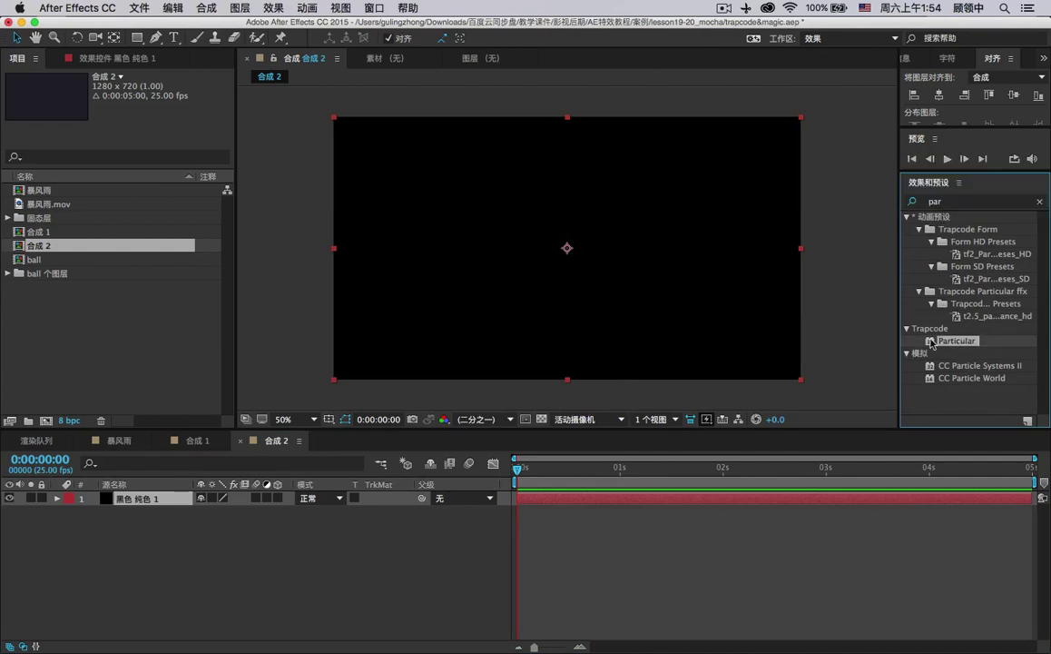
pyautogui.click(910, 330)
pyautogui.click(911, 329)
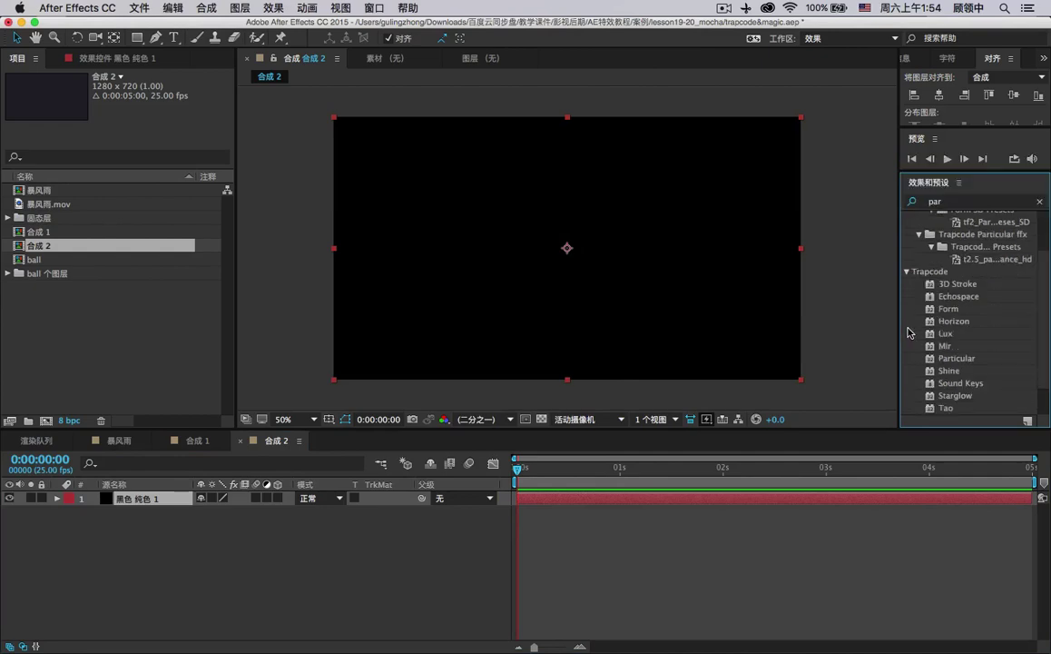
pyautogui.scroll(-1, 973, 311)
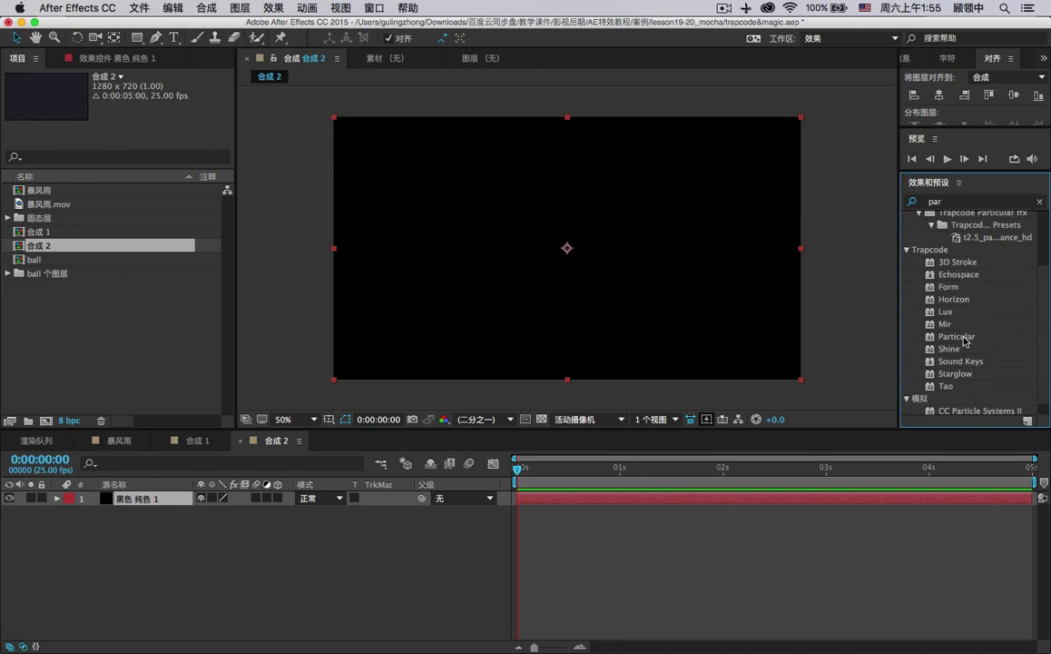
pyautogui.moveTo(964, 340); pyautogui.dragTo(637, 257)
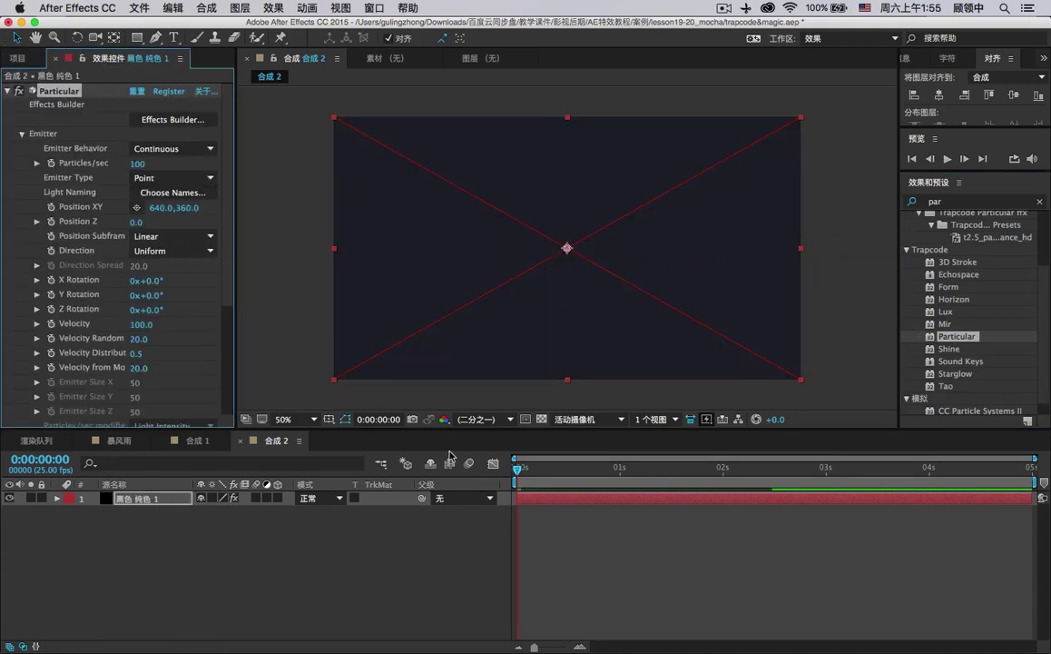
# Open Particular's registration prompt and select the Particular serial in trapcode_install 2.txt.
pyautogui.moveTo(540, 468); pyautogui.dragTo(608, 448)
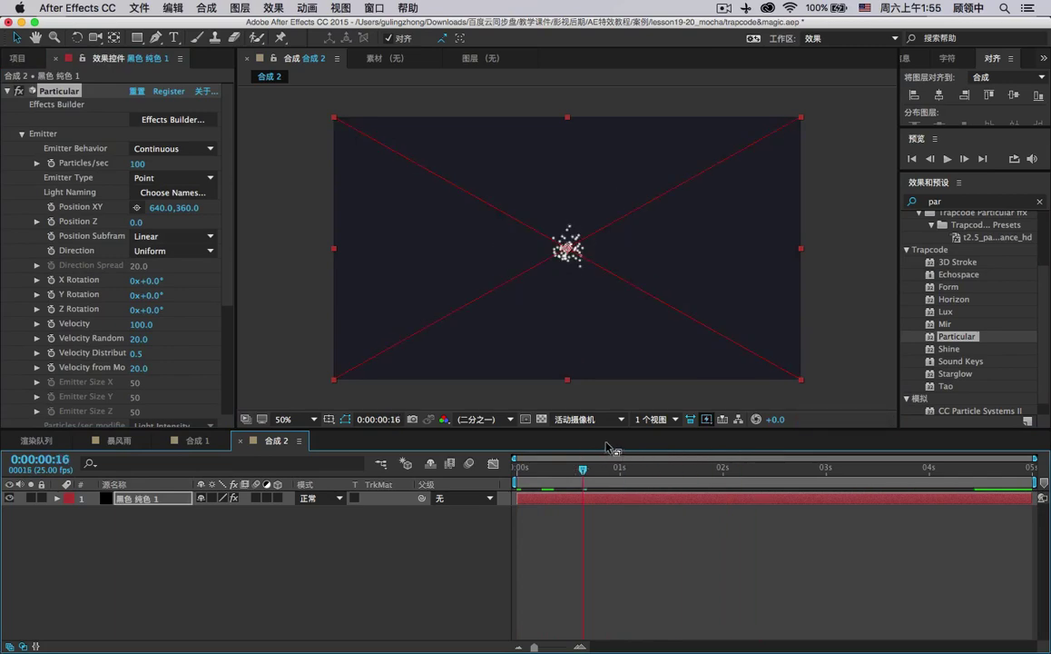
pyautogui.click(170, 91)
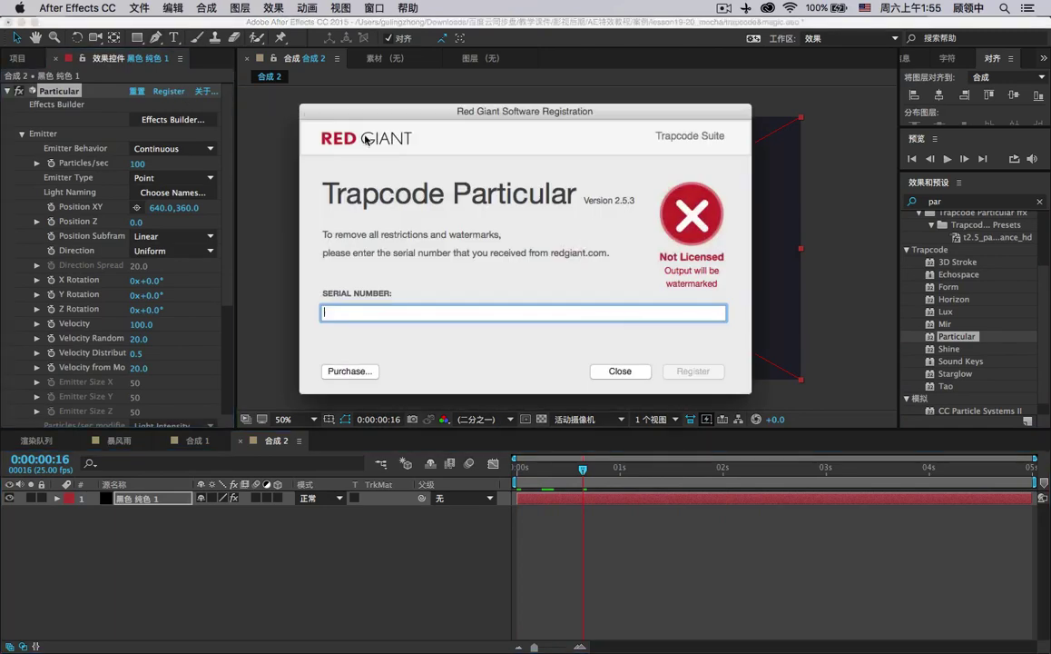
pyautogui.moveTo(817, 649)
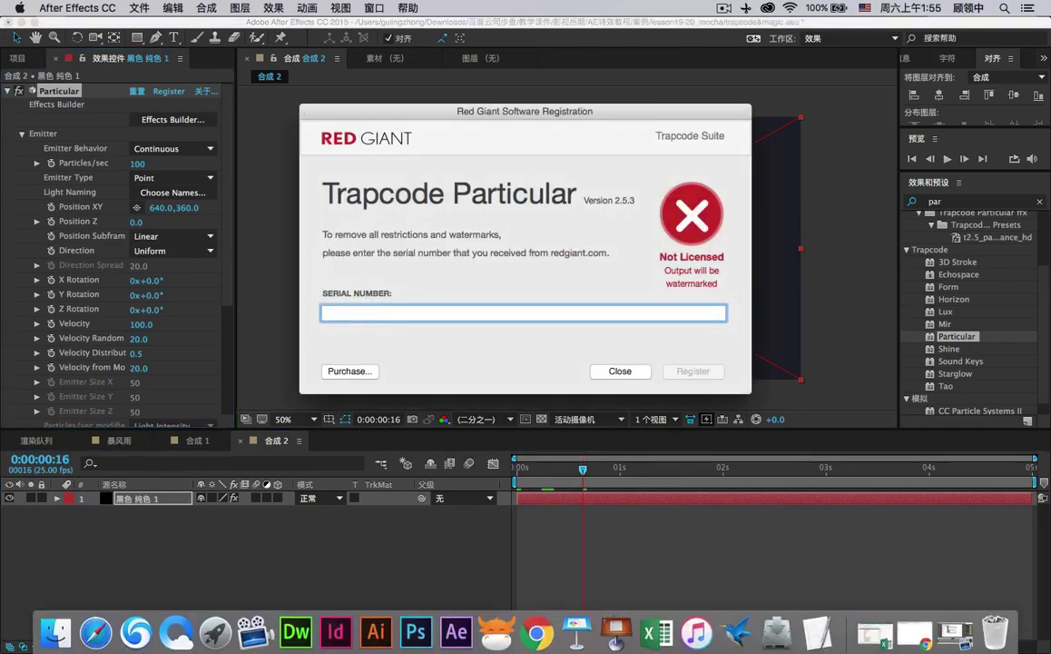
pyautogui.click(833, 606)
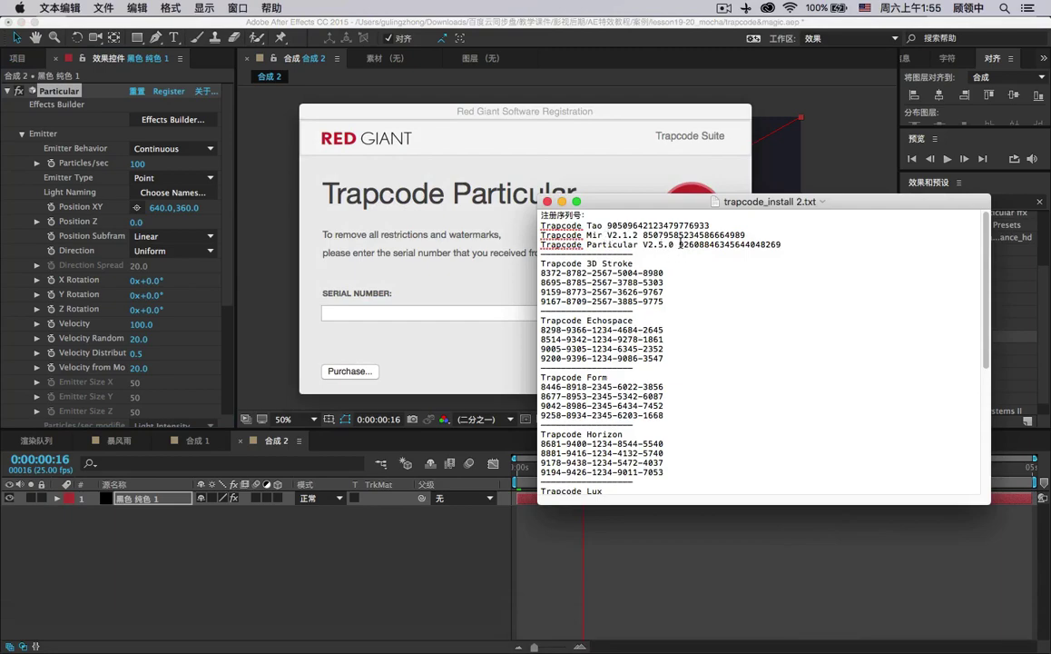
pyautogui.moveTo(684, 201); pyautogui.dragTo(673, 274)
pyautogui.moveTo(667, 317); pyautogui.dragTo(819, 323)
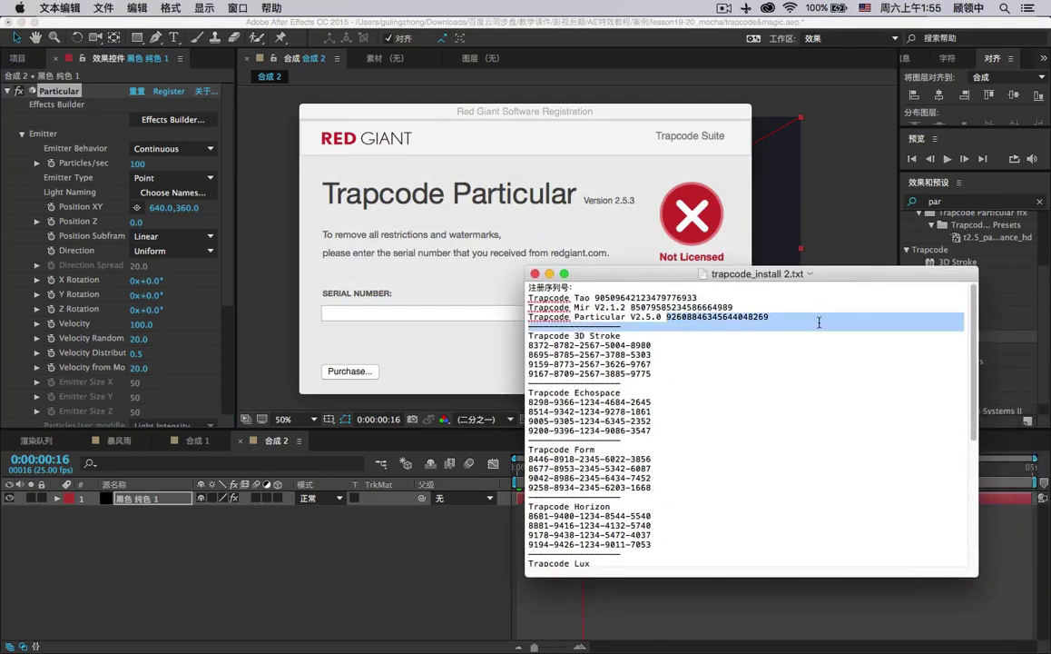
pyautogui.moveTo(754, 323)
pyautogui.mouseDown()
pyautogui.moveTo(668, 316)
pyautogui.moveTo(770, 312)
pyautogui.mouseUp()
# Copy the Particular serial into the registration field, register it, and close the dialog.
pyautogui.press('super+c')
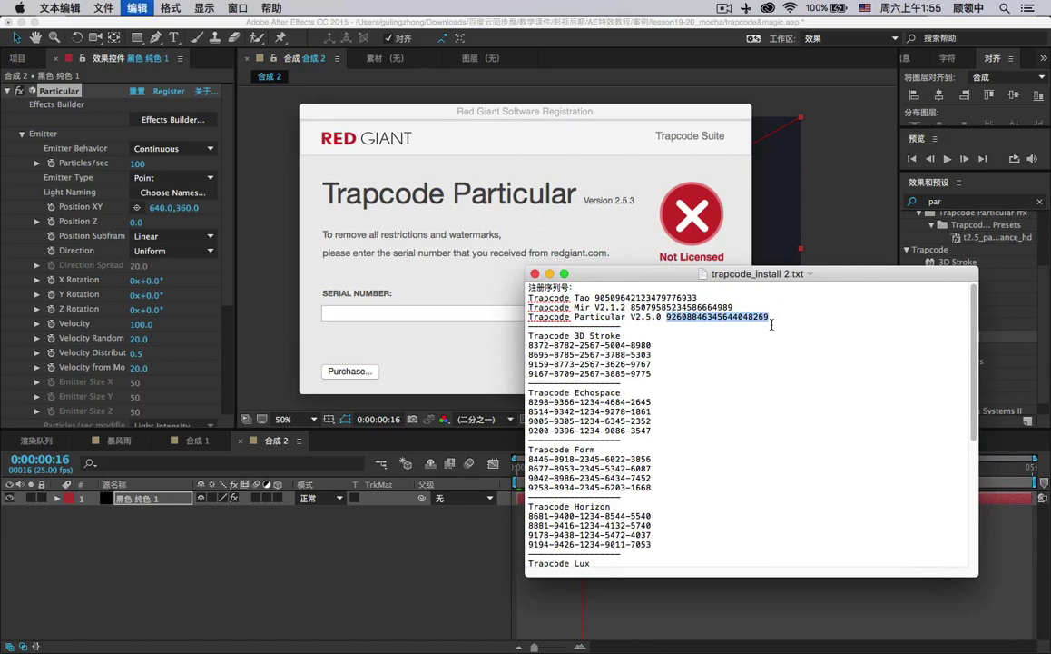
pyautogui.click(417, 311)
pyautogui.press('super+v')
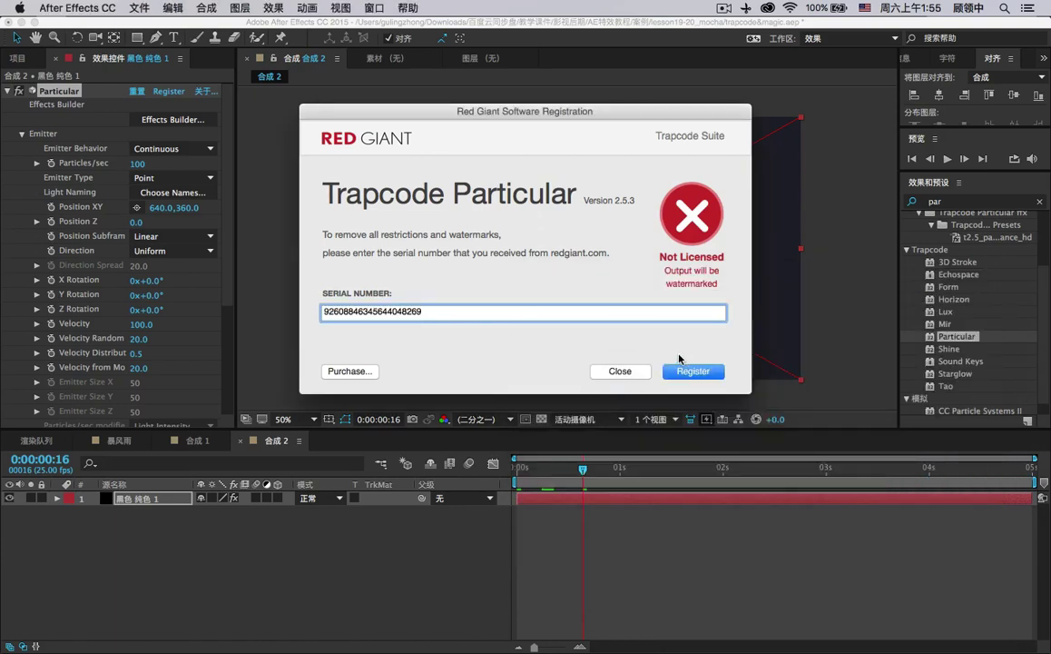
pyautogui.click(692, 371)
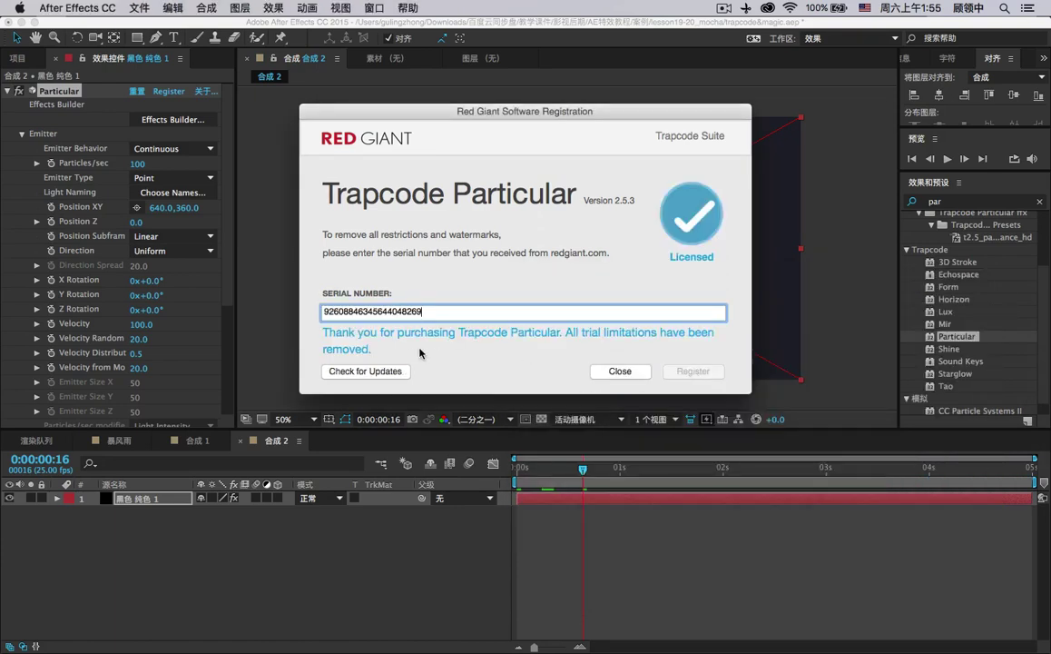
pyautogui.click(610, 371)
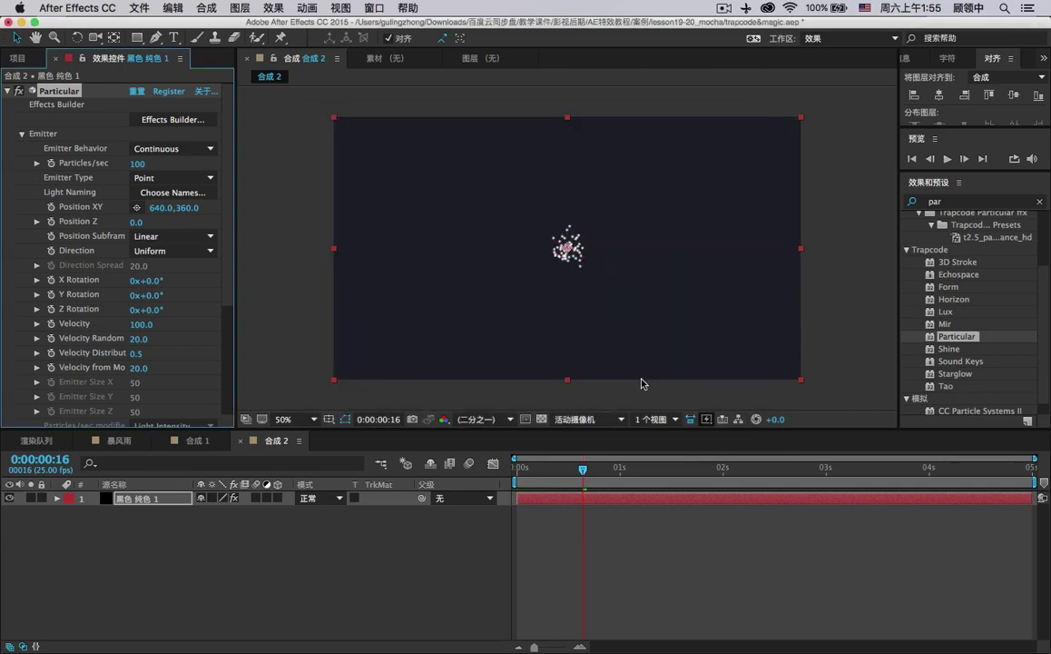
# Keep Continuous emission, set Emitter Type to Box, and lower Particles/sec from 100 toward zero.
pyautogui.moveTo(615, 466); pyautogui.dragTo(699, 467)
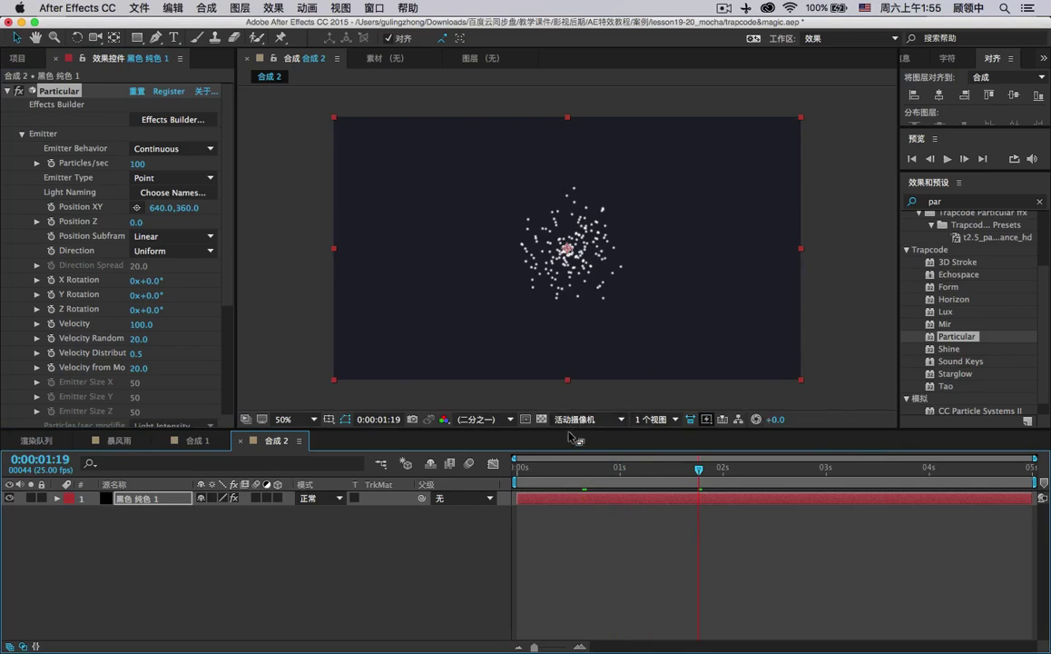
pyautogui.click(542, 419)
pyautogui.click(542, 419)
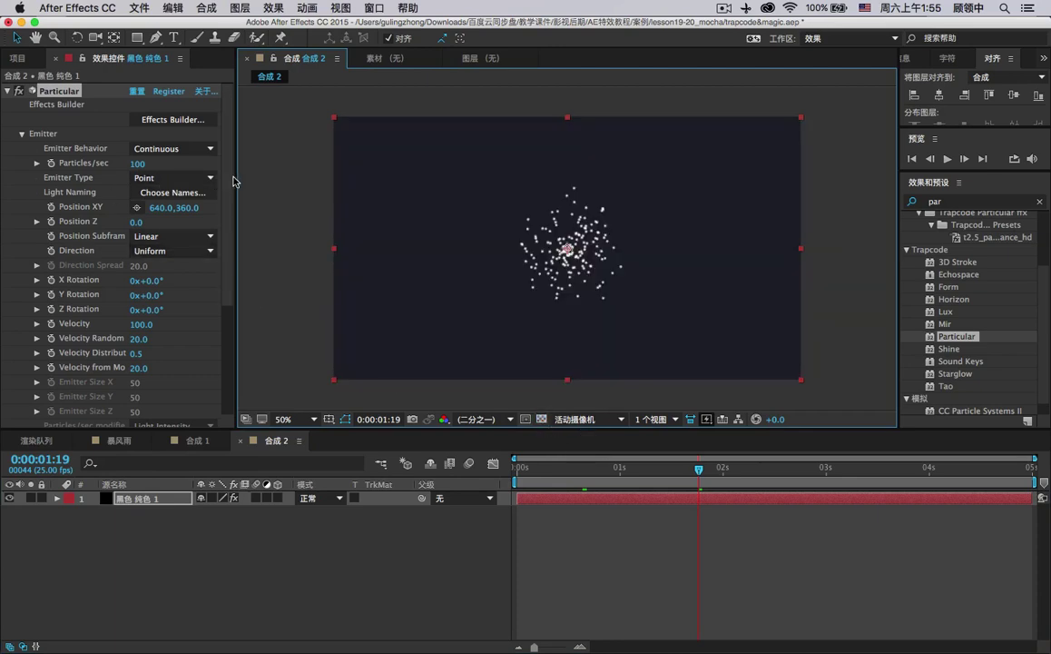
pyautogui.moveTo(236, 177); pyautogui.dragTo(353, 188)
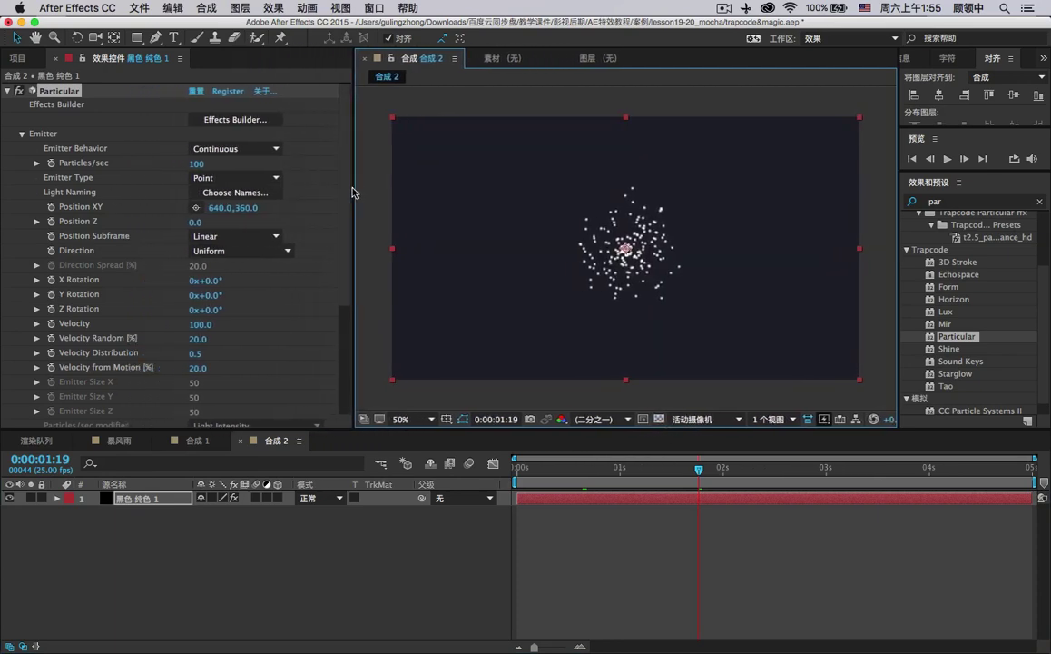
pyautogui.click(196, 149)
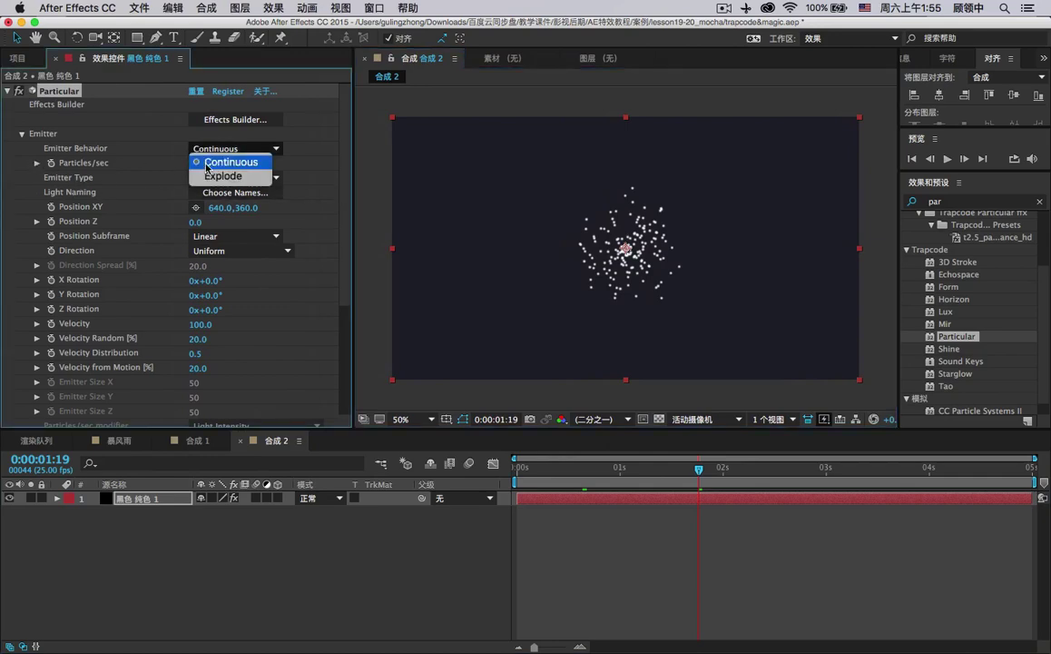
pyautogui.click(200, 162)
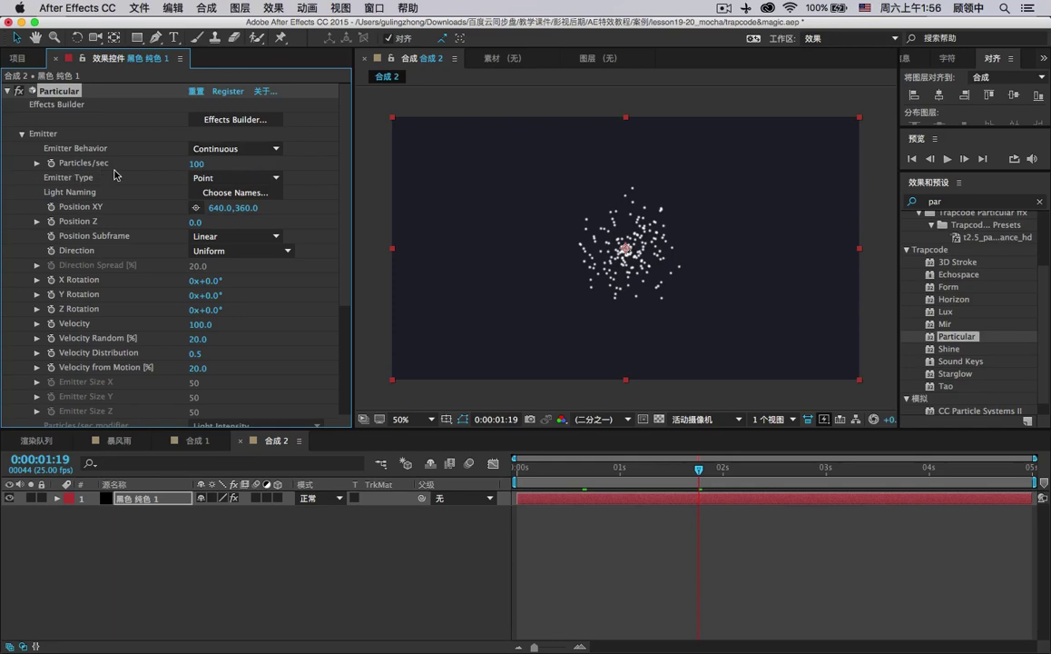
pyautogui.moveTo(191, 163); pyautogui.dragTo(182, 163)
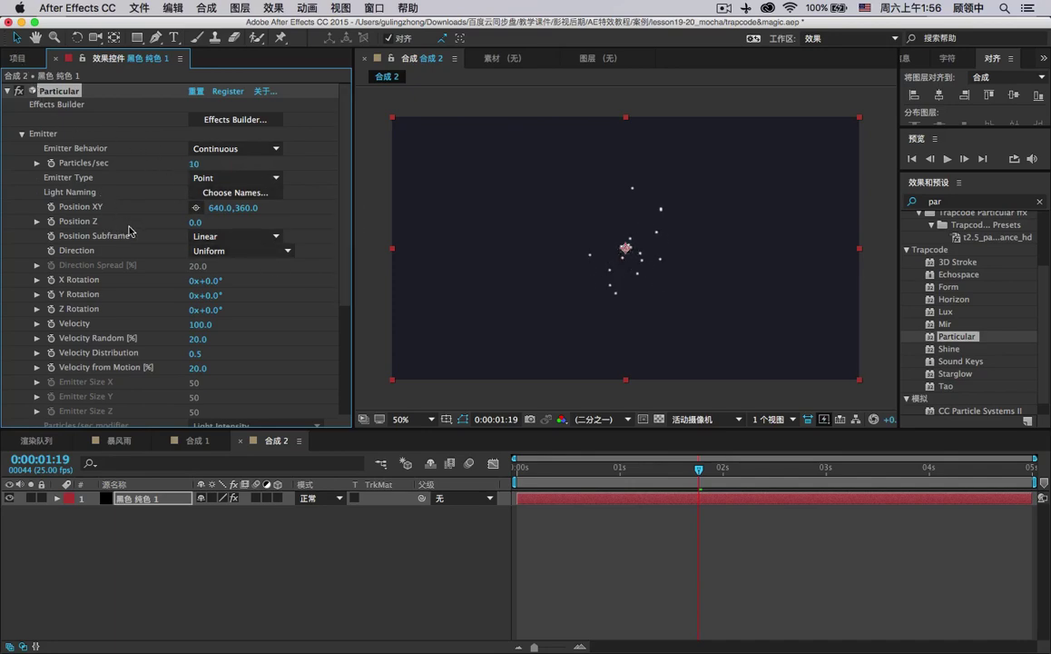
pyautogui.click(216, 238)
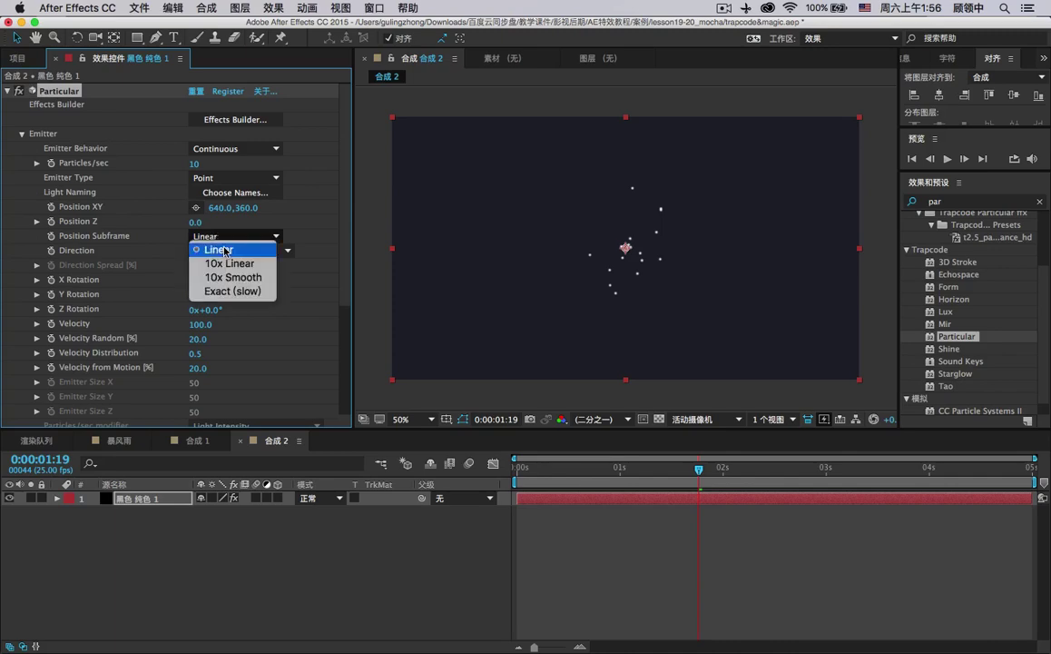
pyautogui.click(224, 250)
pyautogui.click(220, 181)
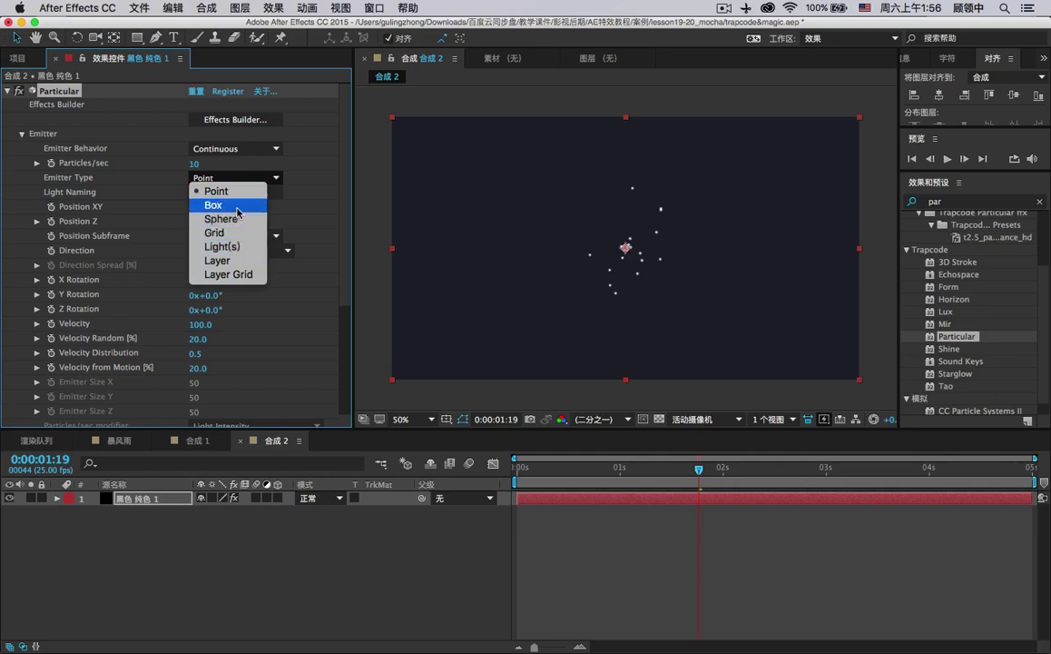
pyautogui.click(237, 206)
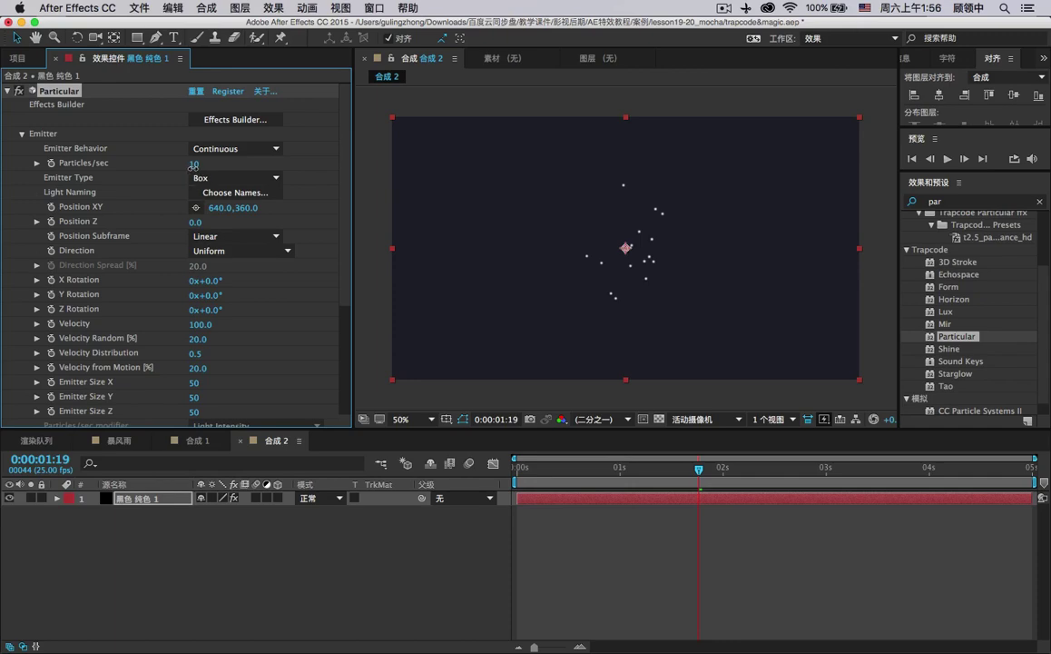
pyautogui.moveTo(192, 166); pyautogui.dragTo(186, 170)
# Set Particles/sec to 4 and keep the emitter direction as Uniform.
pyautogui.click(197, 166)
pyautogui.write('4')
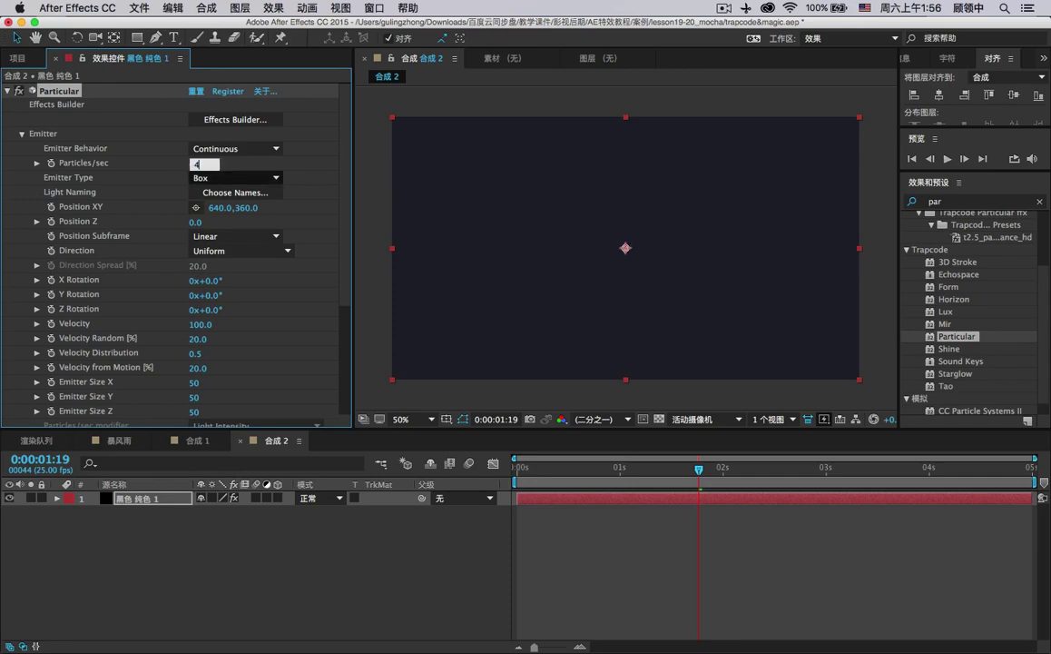
pyautogui.press('Return')
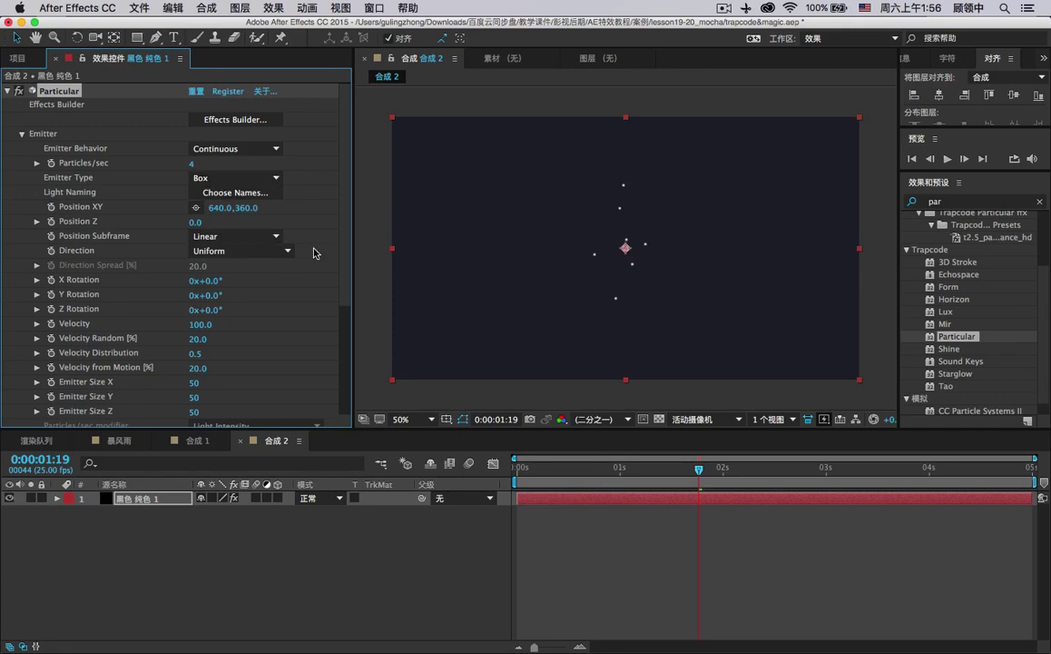
pyautogui.scroll(-2, 300, 253)
pyautogui.scroll(-1, 315, 253)
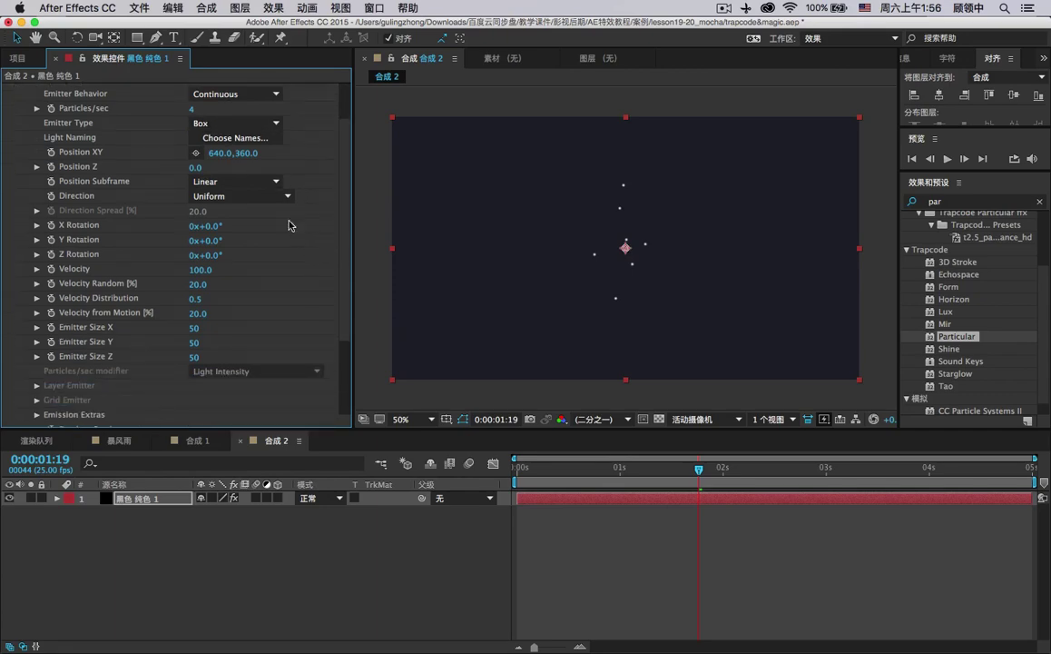
pyautogui.click(237, 196)
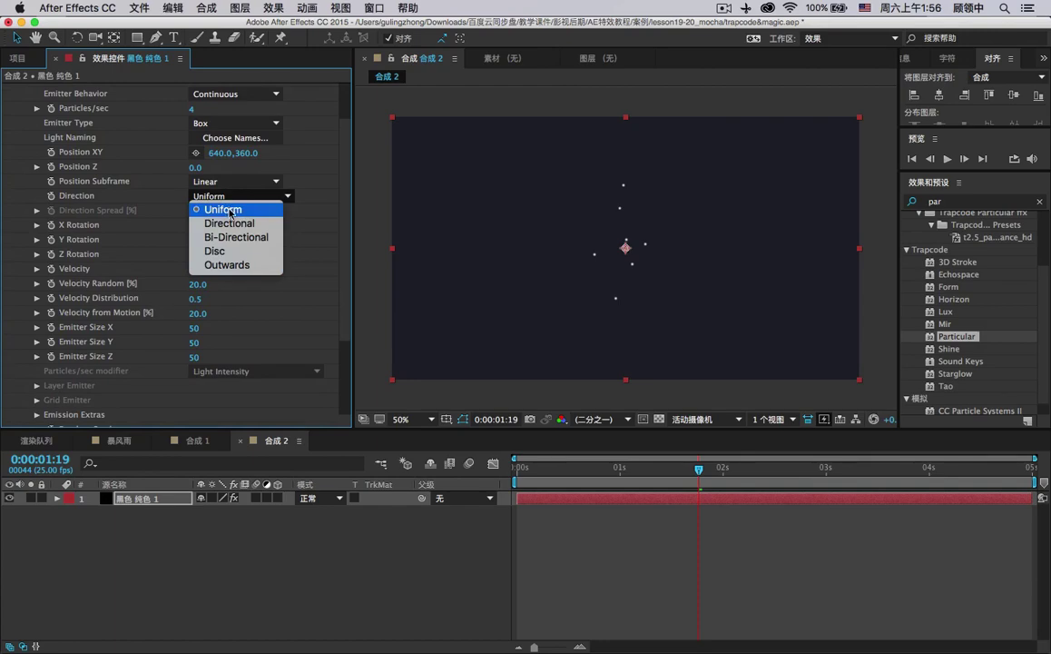
pyautogui.click(231, 211)
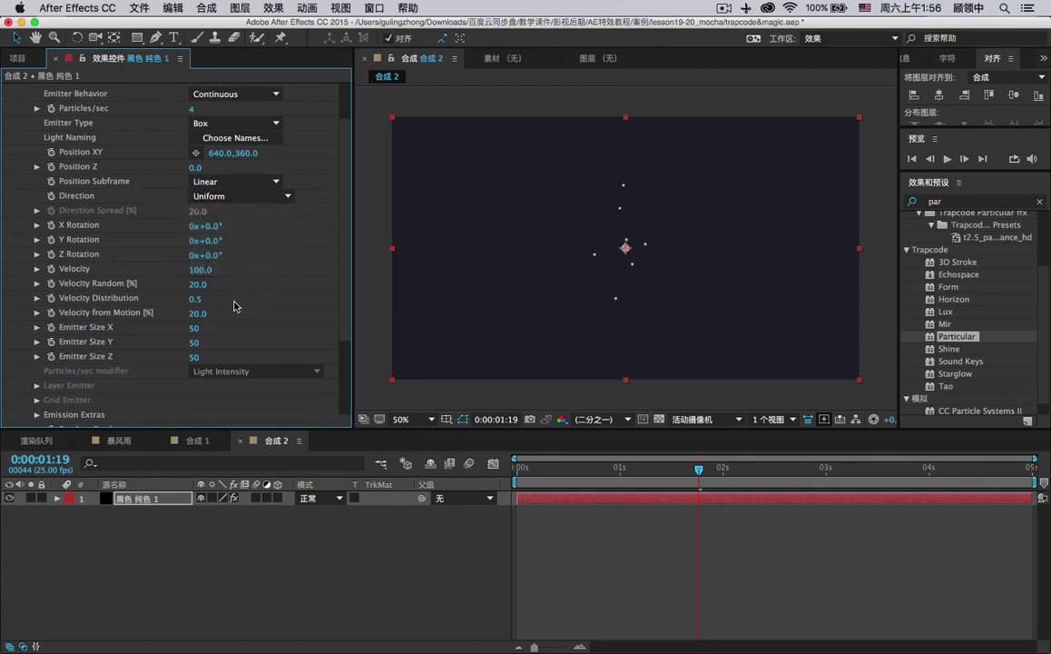
# Widen the box emitter to 1050 on X and raise velocity to 130.
pyautogui.moveTo(193, 327); pyautogui.dragTo(859, 311)
pyautogui.moveTo(192, 328); pyautogui.dragTo(227, 329)
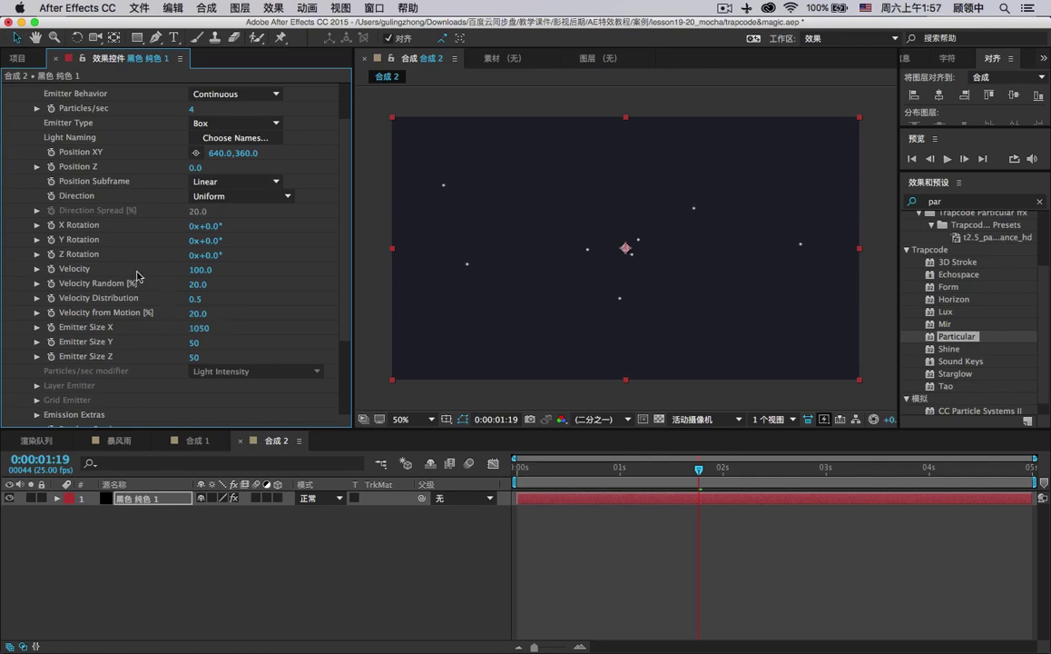
pyautogui.moveTo(194, 270)
pyautogui.mouseDown()
pyautogui.moveTo(215, 269)
pyautogui.moveTo(178, 270)
pyautogui.mouseUp()
# Set Emission Extras Pre Run to 4 and flatten the emitter's Y size to 1.
pyautogui.scroll(3, 165, 243)
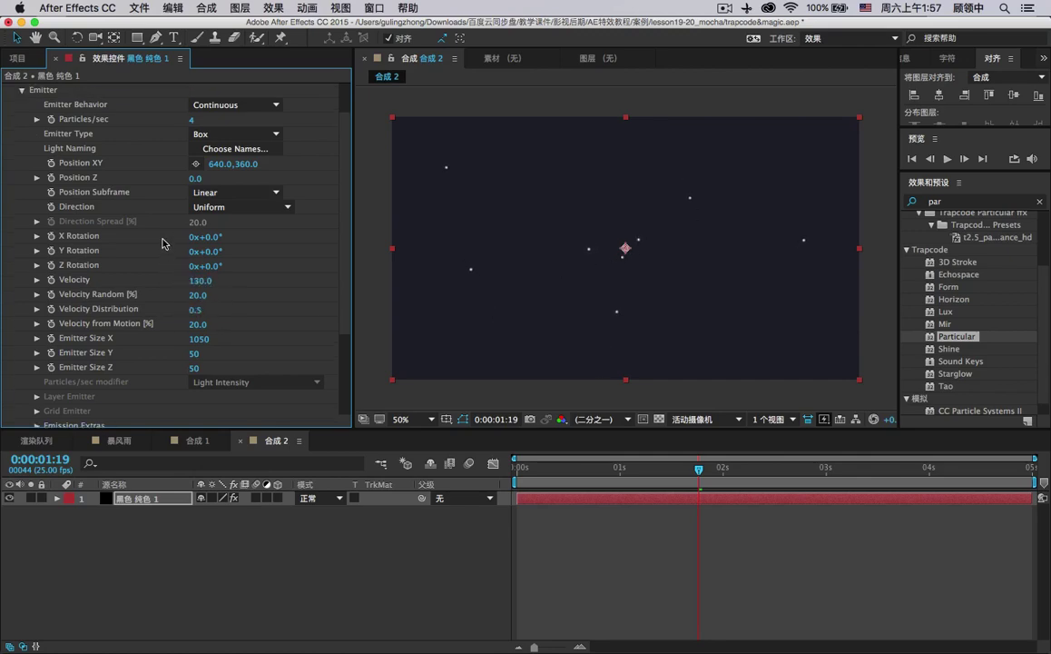
pyautogui.scroll(-8, 125, 238)
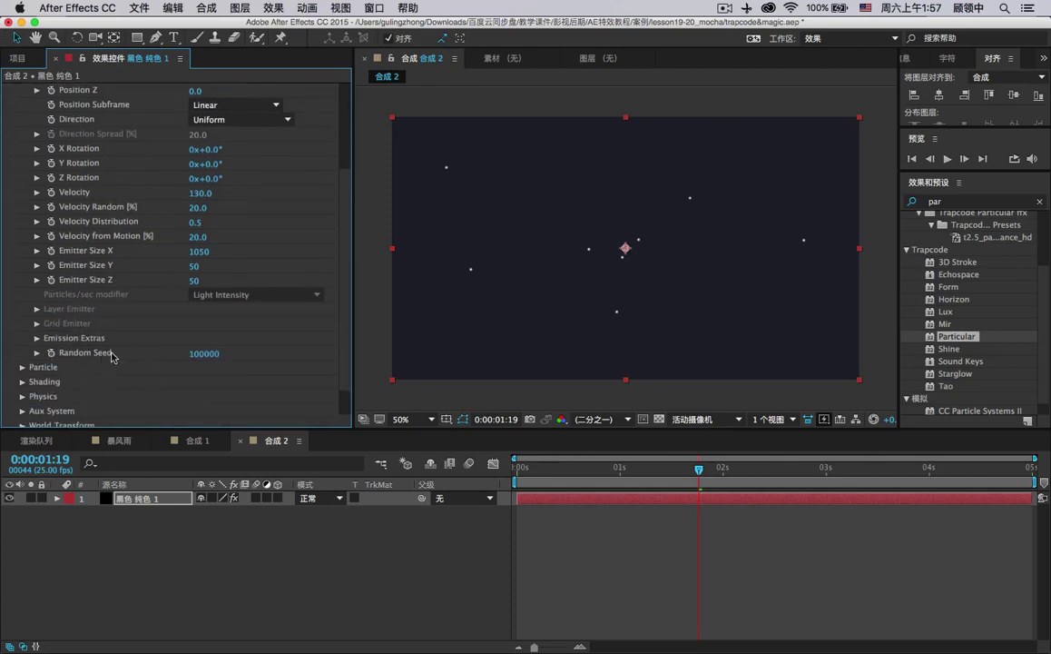
pyautogui.click(36, 339)
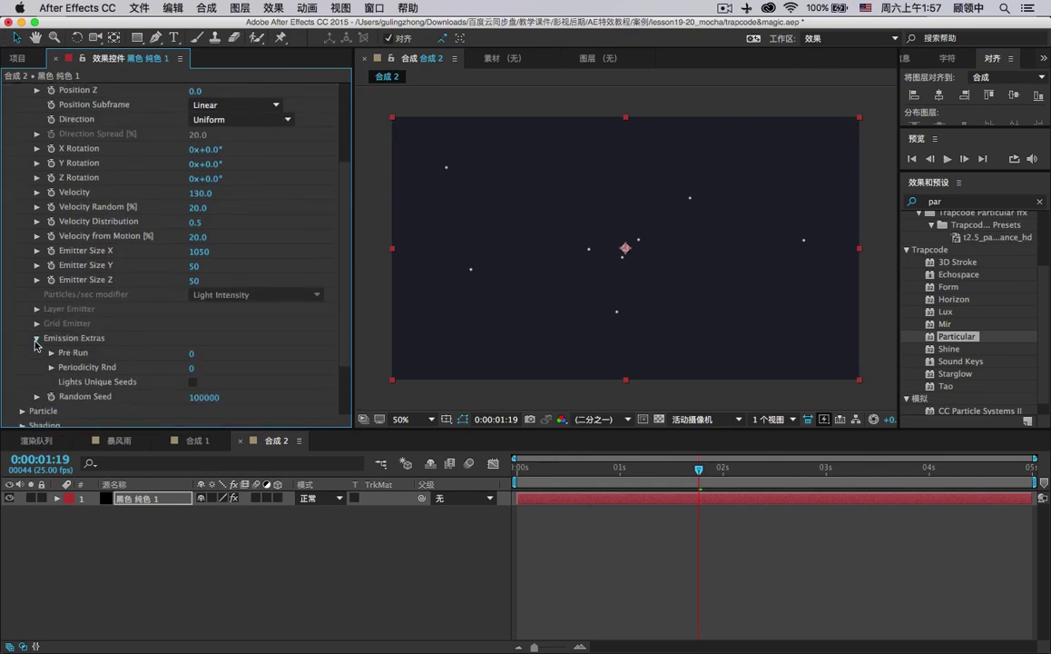
pyautogui.click(192, 353)
pyautogui.write('4')
pyautogui.press('Return')
pyautogui.moveTo(193, 266); pyautogui.dragTo(152, 248)
pyautogui.scroll(-5, 254, 298)
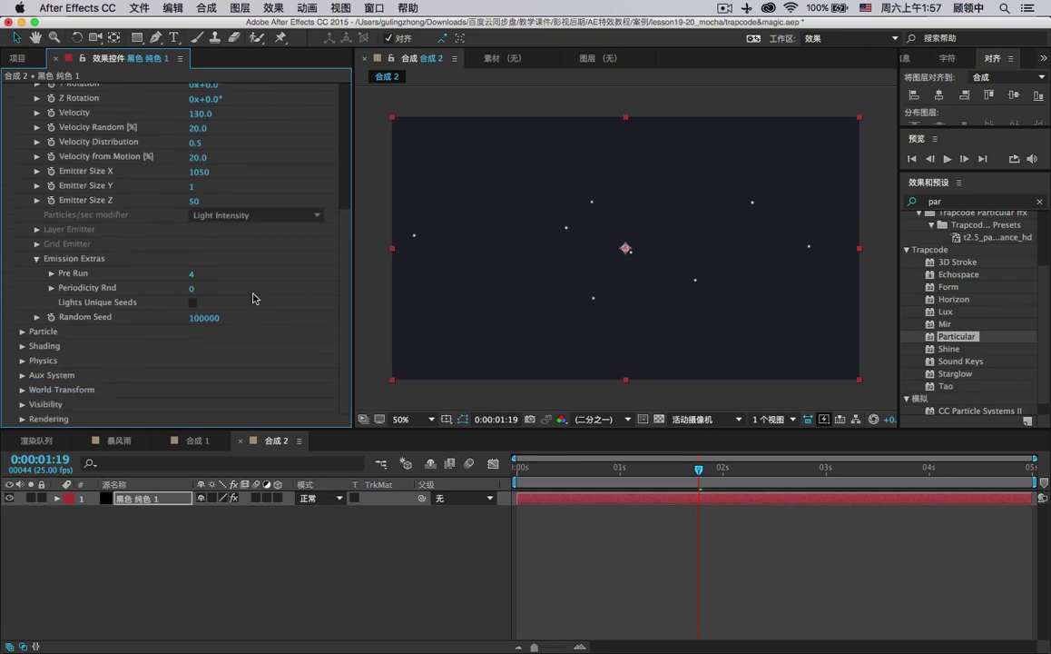
# Try Glow Sphere and Star, then settle on Cloudlet particle type and return to the Project panel.
pyautogui.click(21, 331)
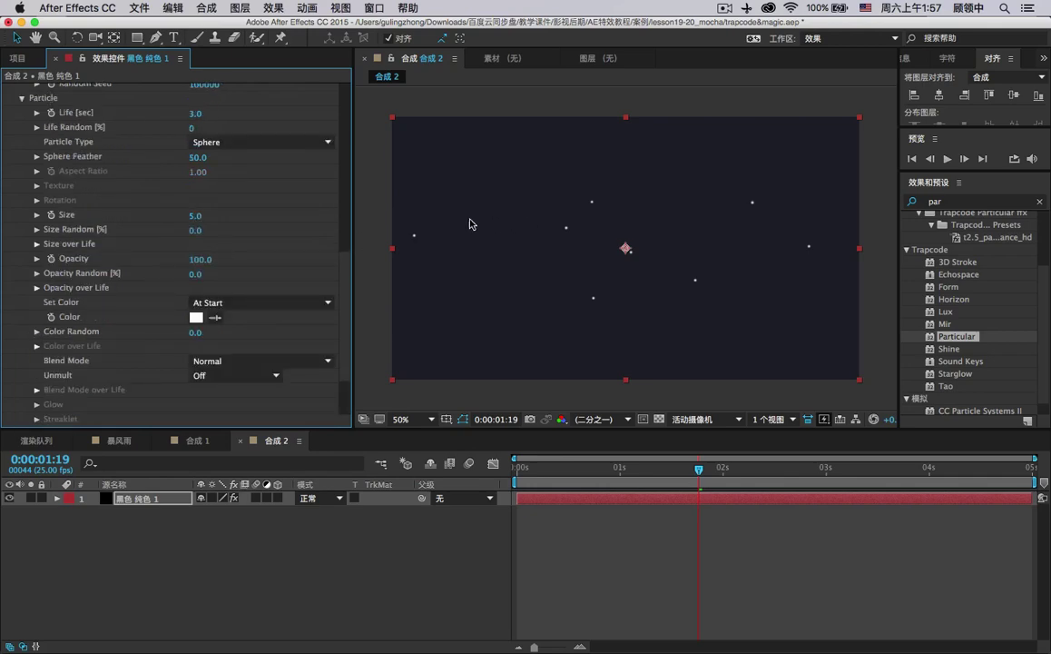
pyautogui.click(271, 144)
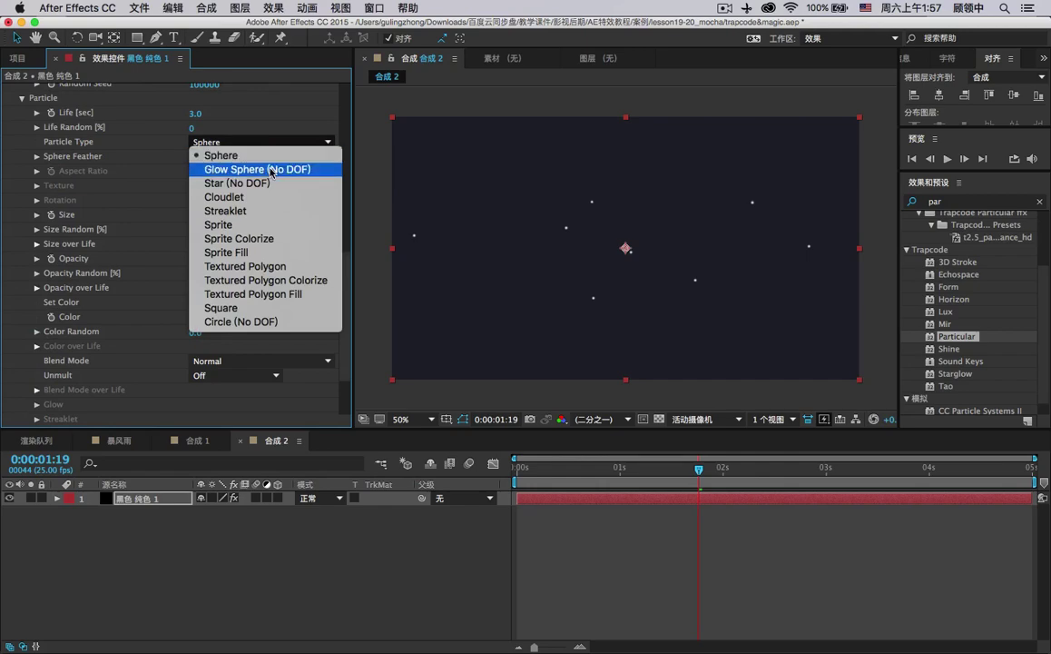
pyautogui.click(276, 156)
pyautogui.click(276, 145)
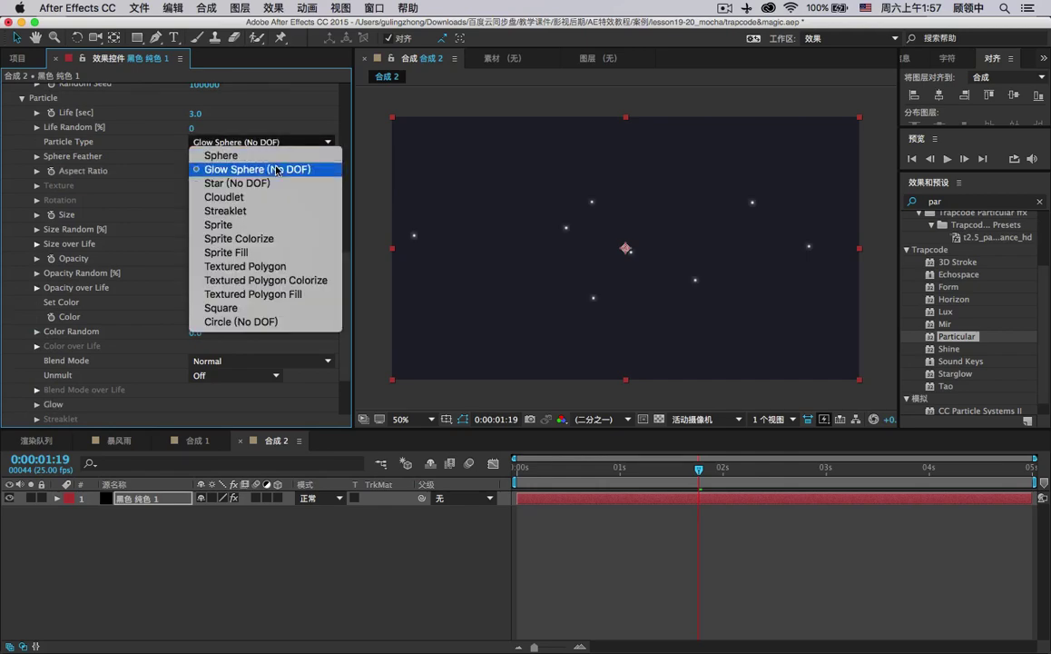
pyautogui.click(274, 185)
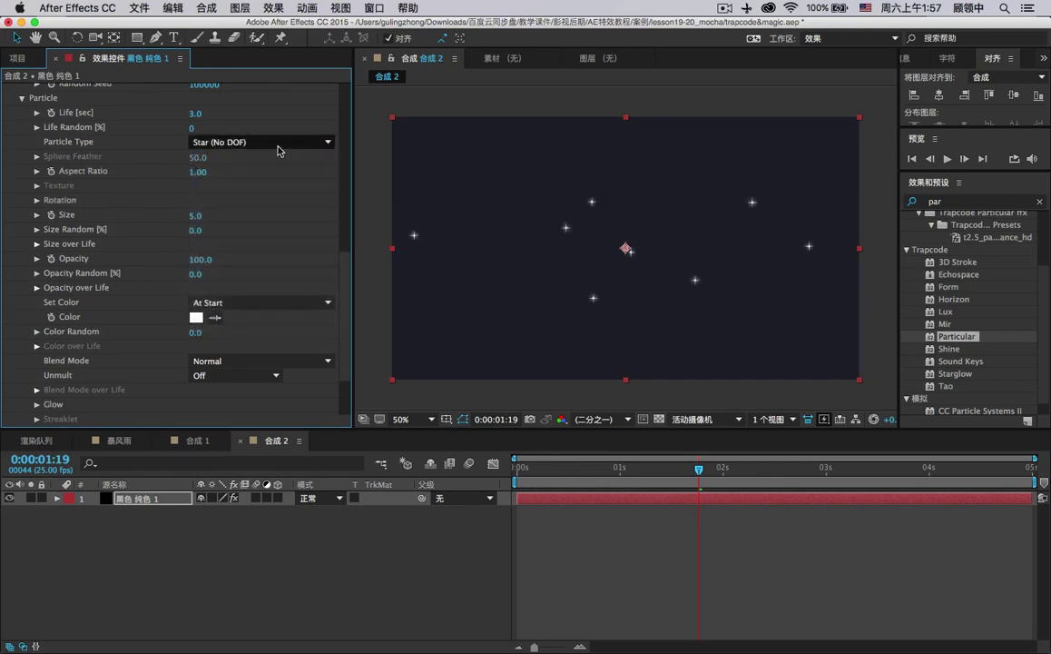
pyautogui.click(276, 145)
pyautogui.click(267, 199)
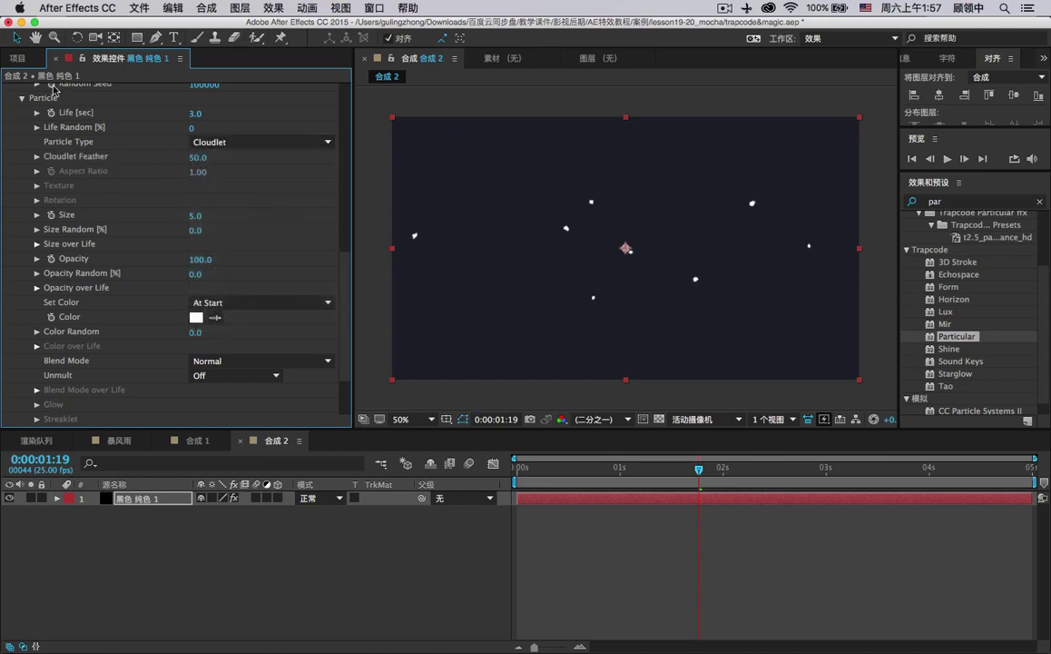
pyautogui.click(18, 60)
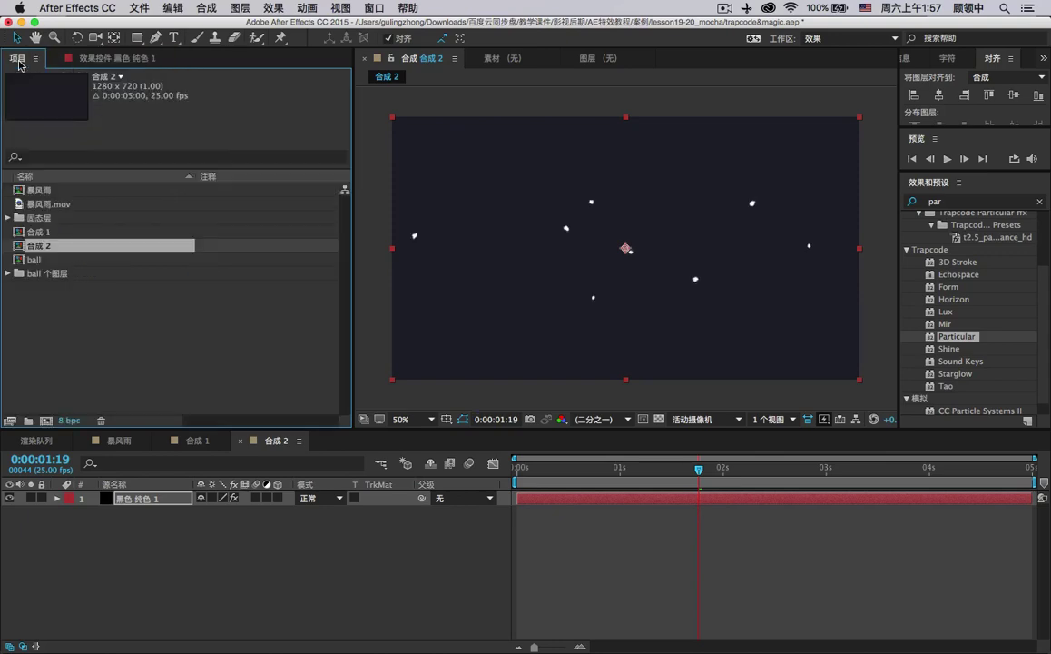
# Scale the orange ball layer (图层 0) in the ball comp down to 38%, then go back to 合成 2.
pyautogui.click(66, 260)
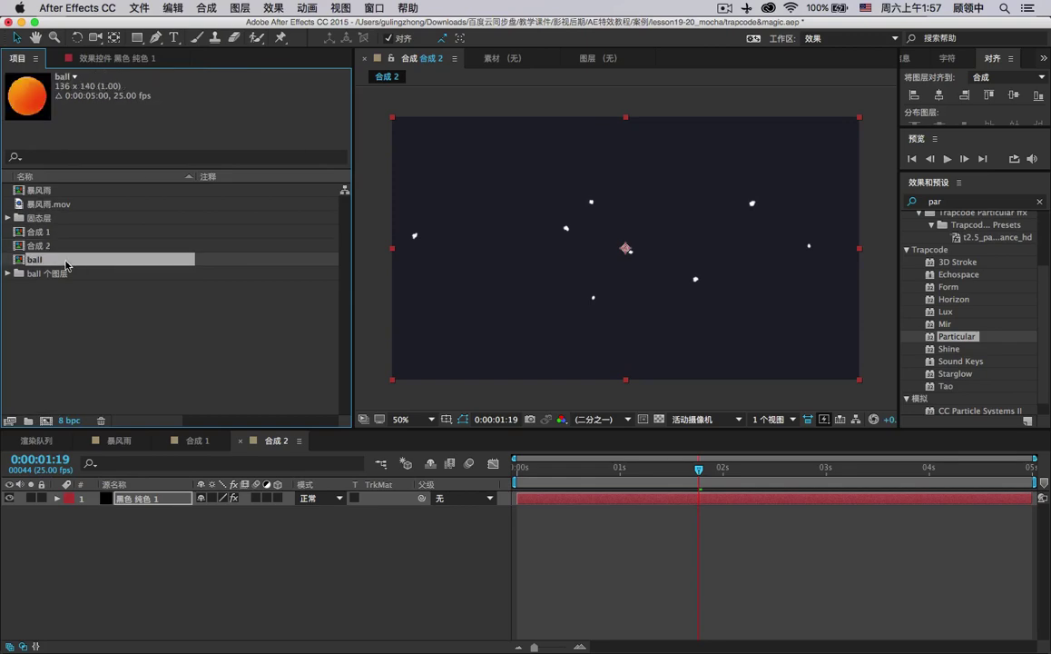
pyautogui.doubleClick(87, 266)
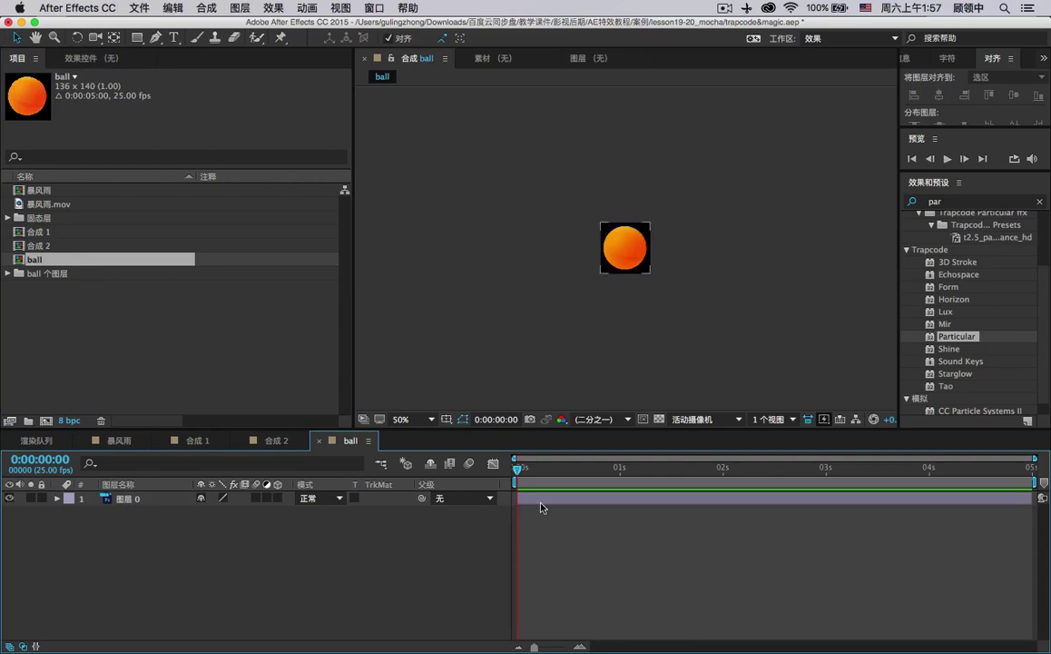
pyautogui.press('s')
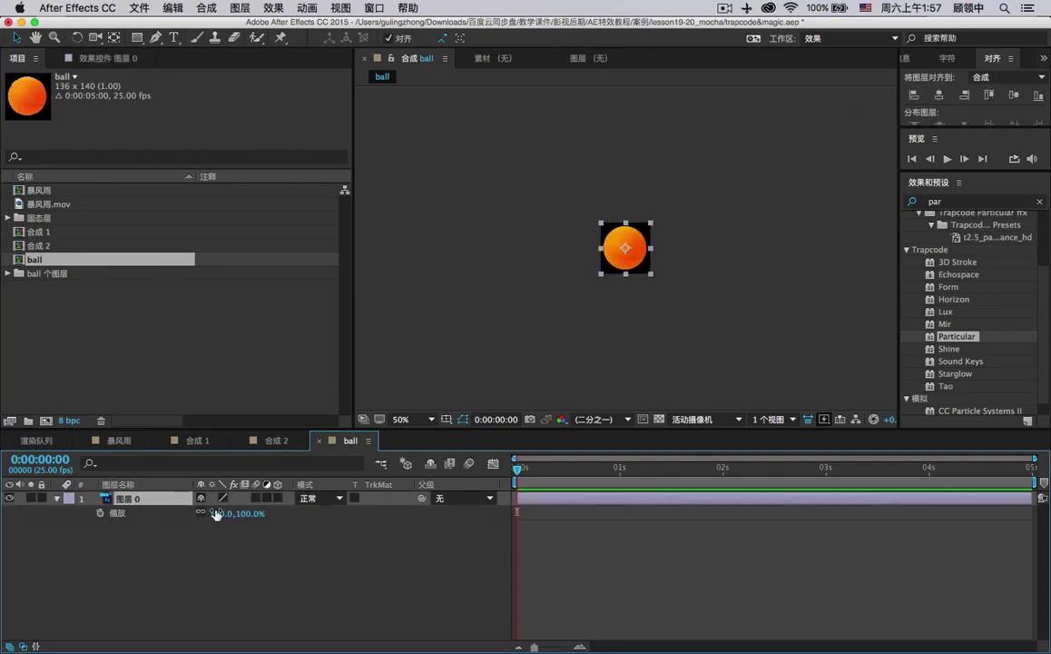
pyautogui.moveTo(225, 514); pyautogui.dragTo(185, 513)
pyautogui.click(273, 542)
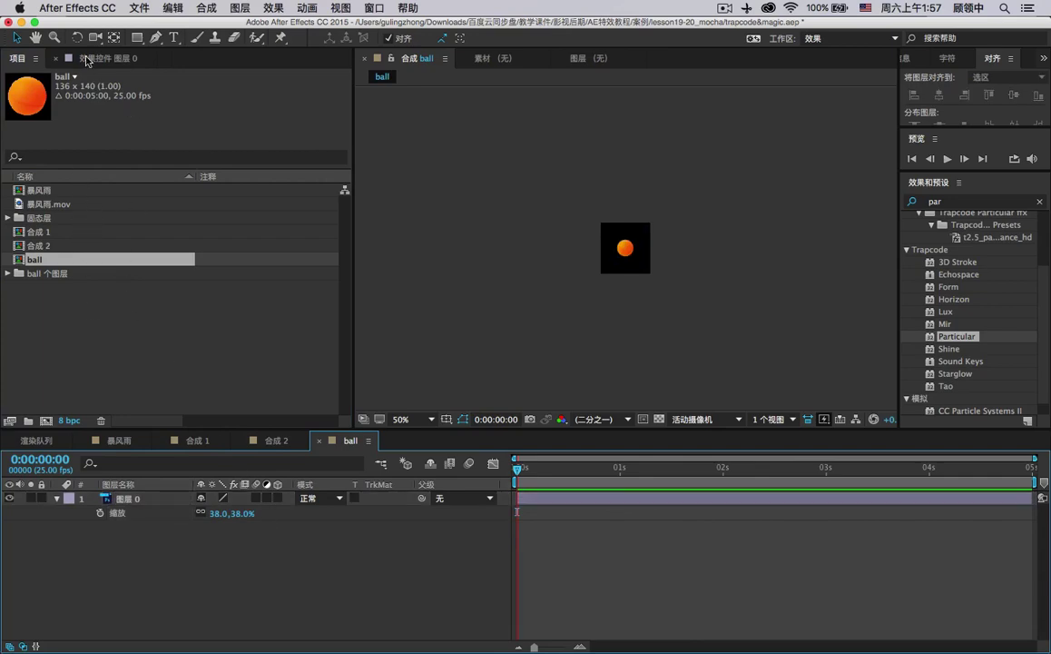
pyautogui.click(272, 440)
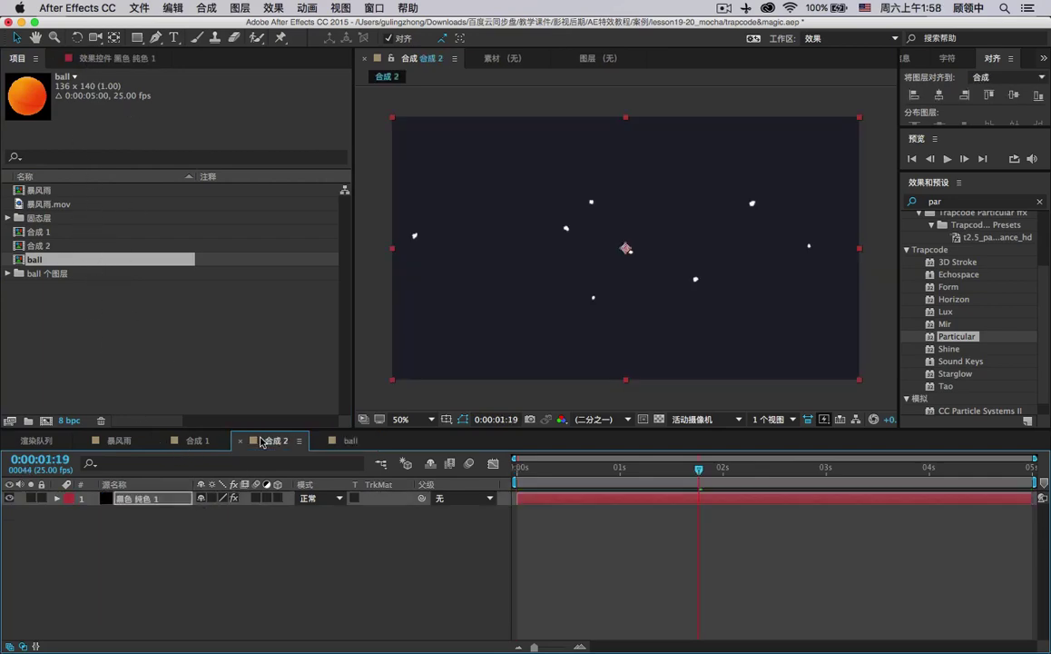
# Add the ball comp to 合成 2 as a hidden layer, then bring up the solid's Particle Type choices.
pyautogui.moveTo(40, 267); pyautogui.dragTo(168, 543)
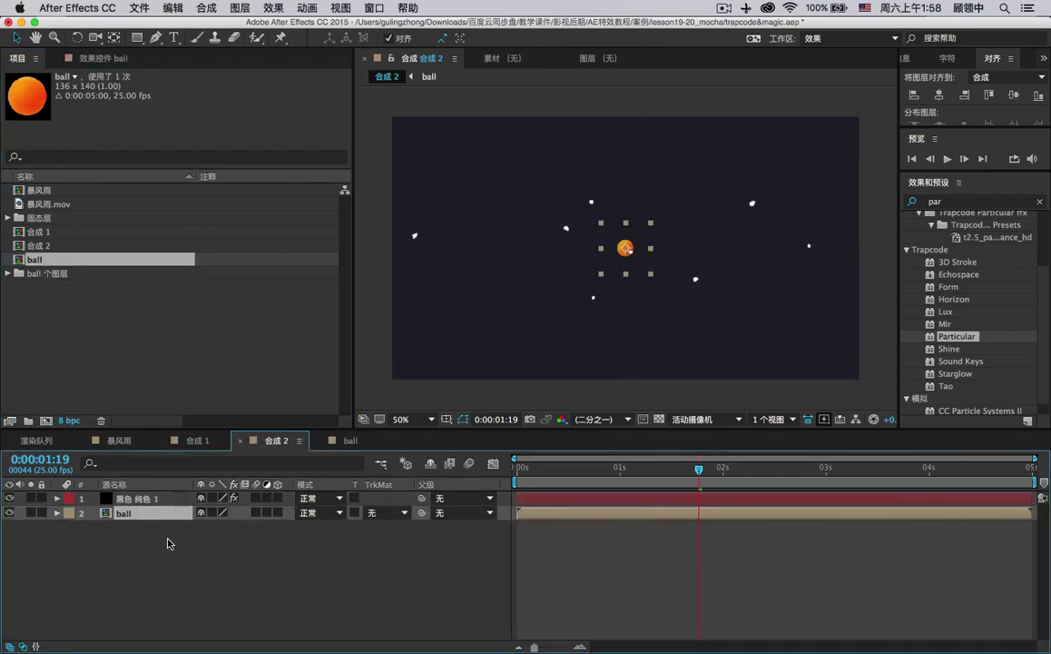
pyautogui.click(9, 513)
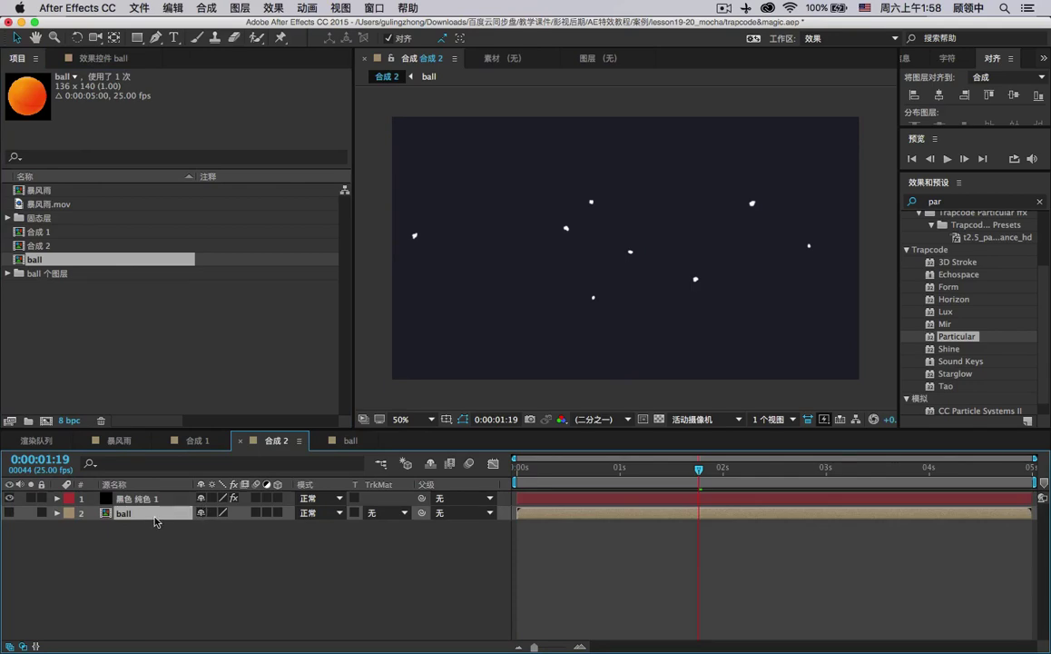
pyautogui.click(141, 498)
pyautogui.click(113, 58)
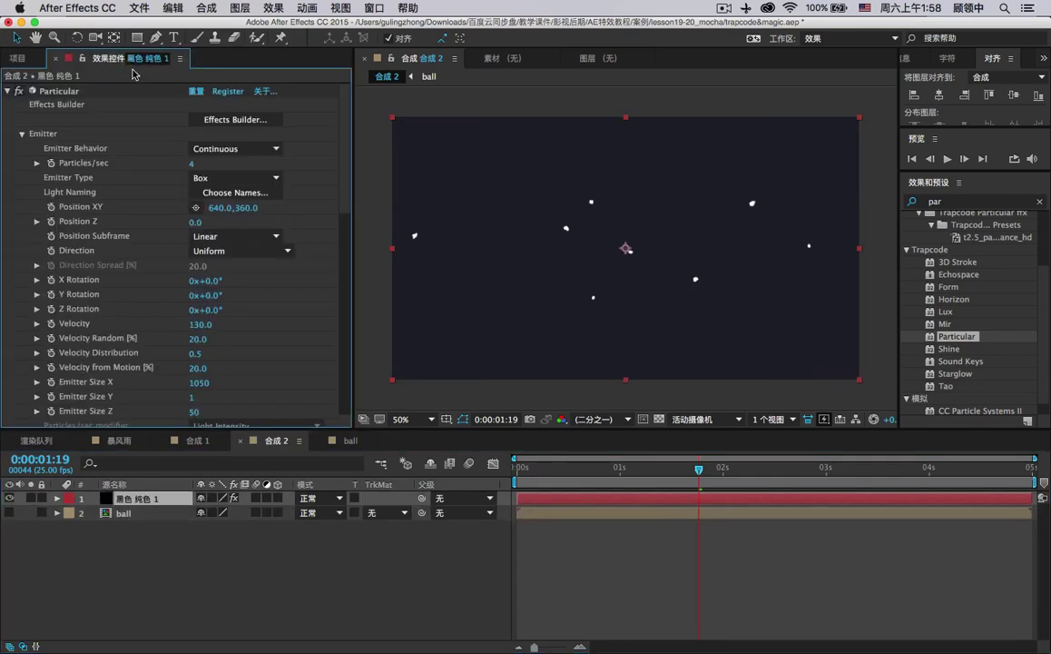
pyautogui.scroll(-10, 218, 277)
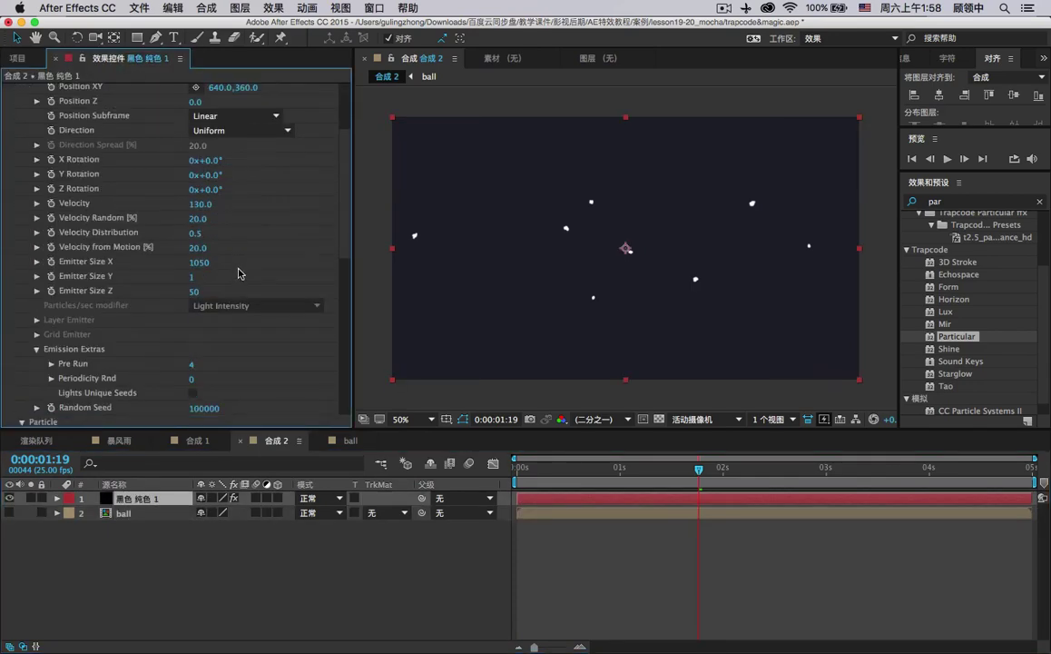
pyautogui.click(238, 357)
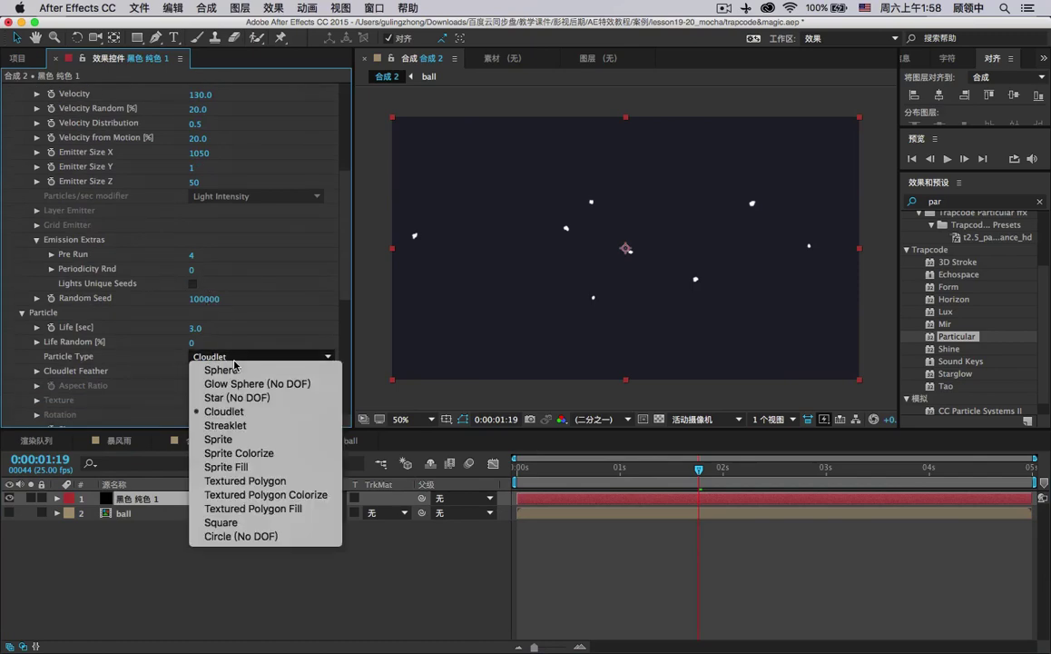
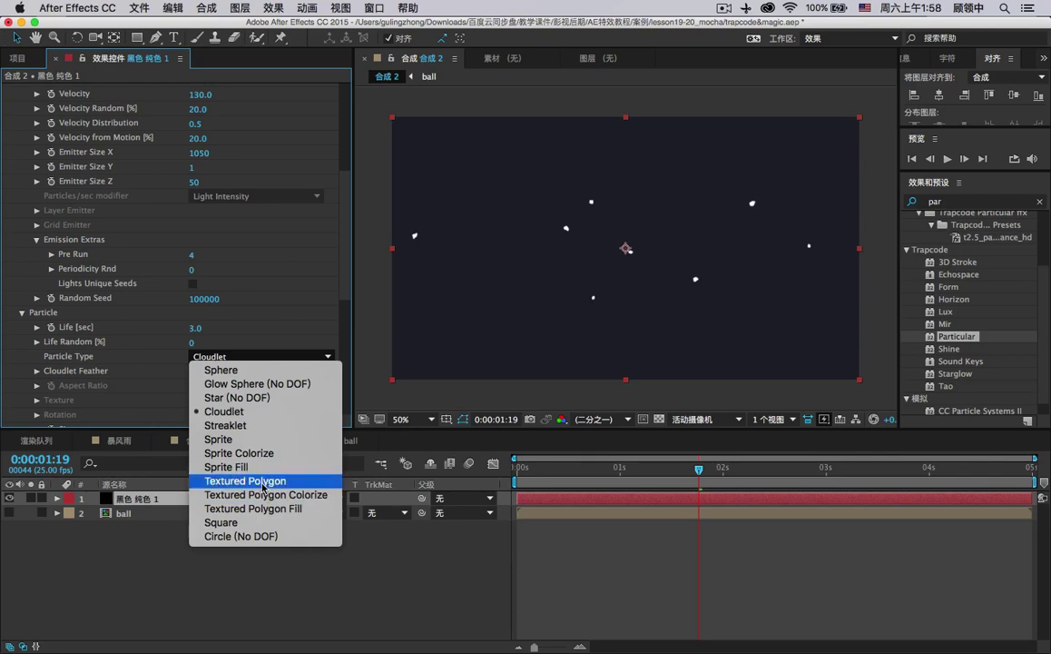
# Make the particles Textured Polygons using layer 2. ball as the texture.
pyautogui.click(263, 480)
pyautogui.scroll(-3, 300, 345)
pyautogui.scroll(-1, 299, 351)
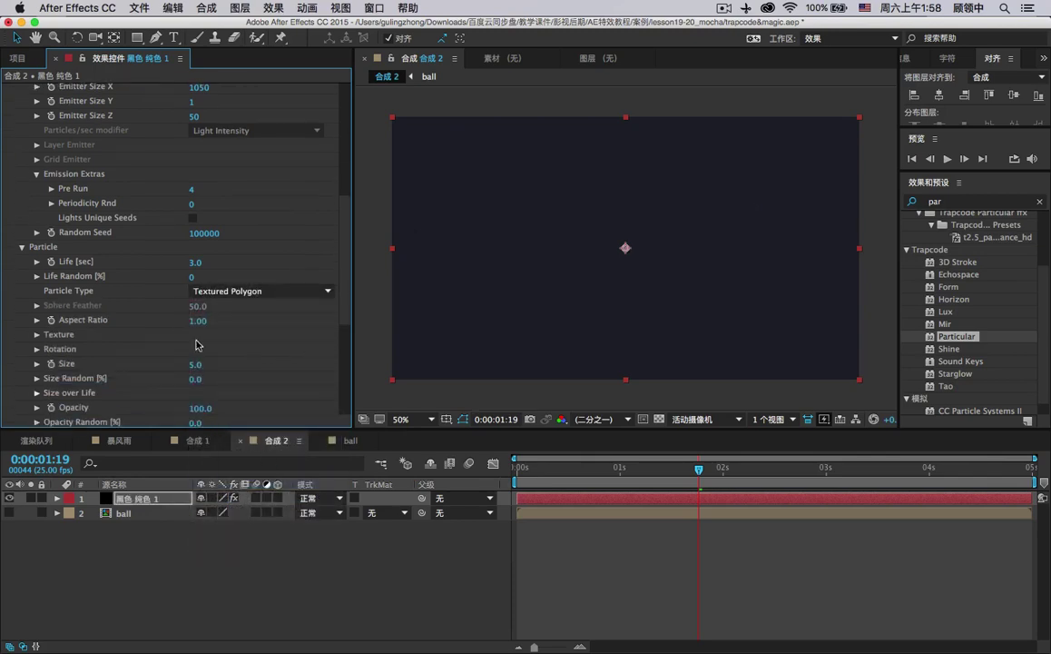
pyautogui.click(37, 334)
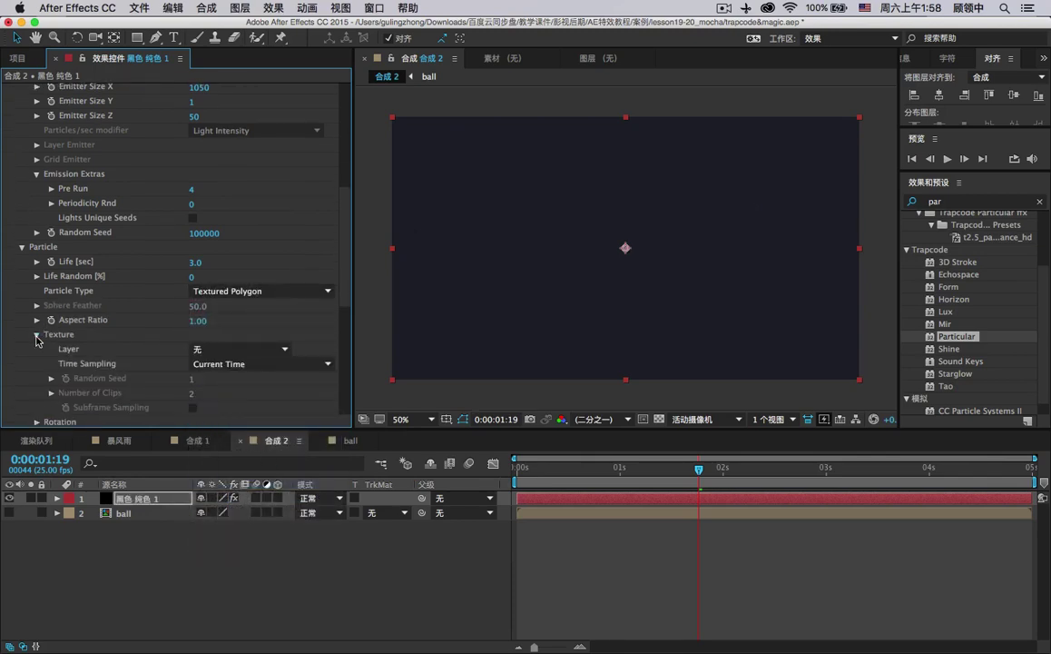
pyautogui.click(238, 349)
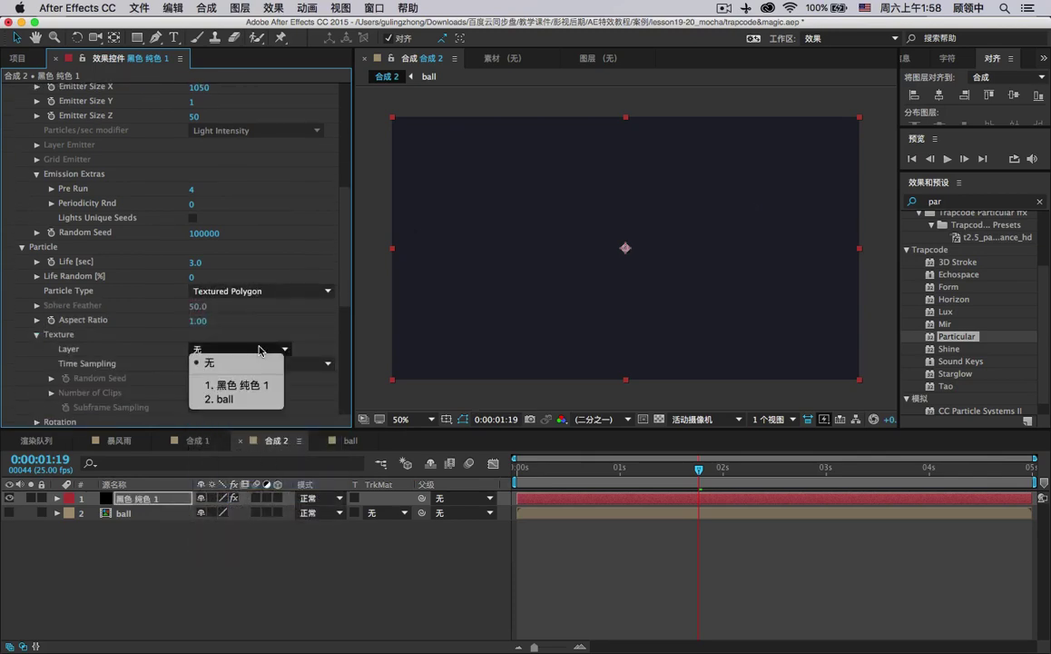
pyautogui.click(250, 400)
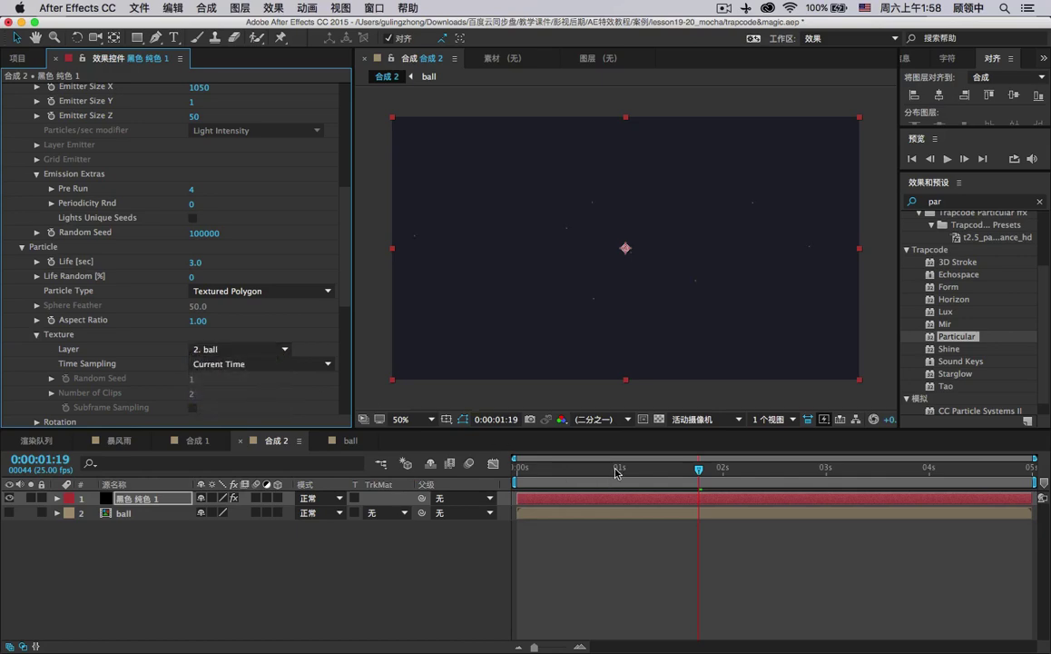
pyautogui.moveTo(615, 471); pyautogui.dragTo(651, 471)
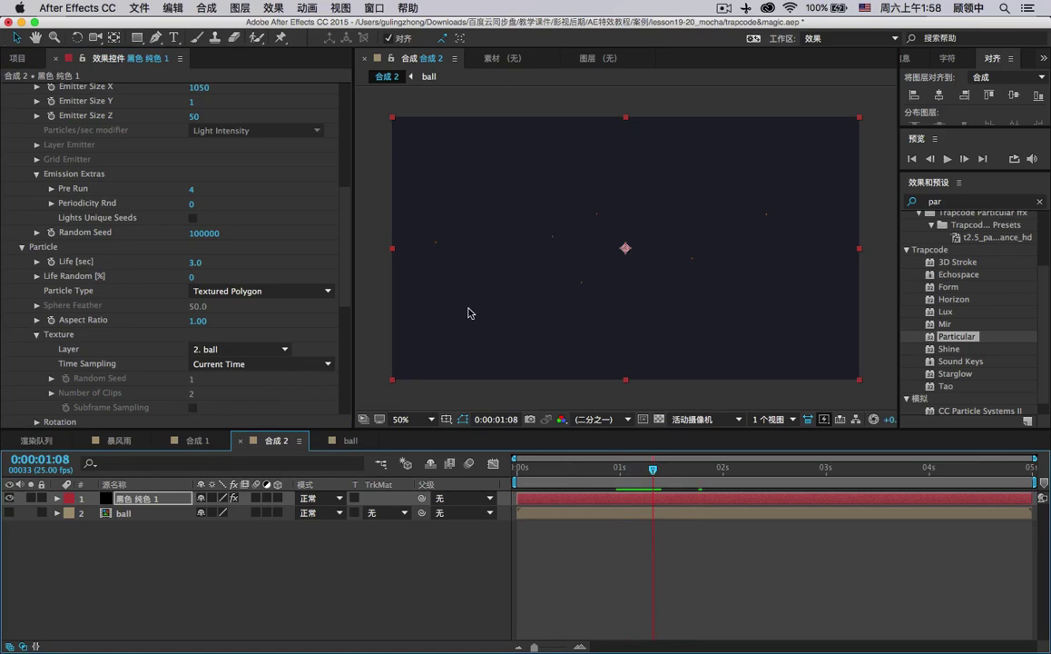
# Scrub the emitter's Size Y to 409.
pyautogui.scroll(2, 200, 305)
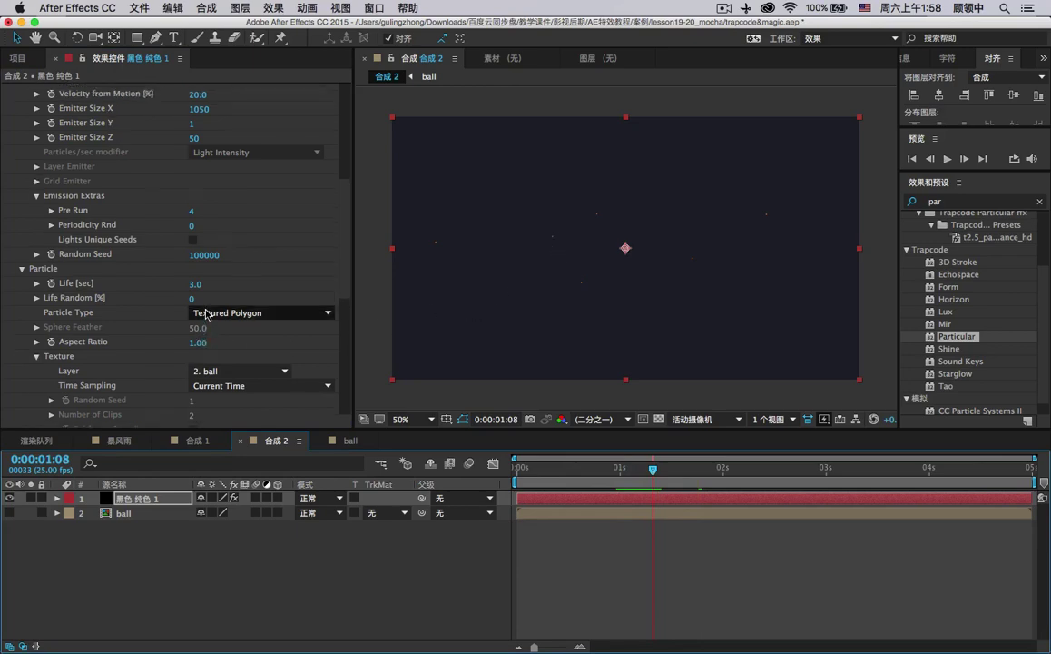
pyautogui.scroll(4, 205, 312)
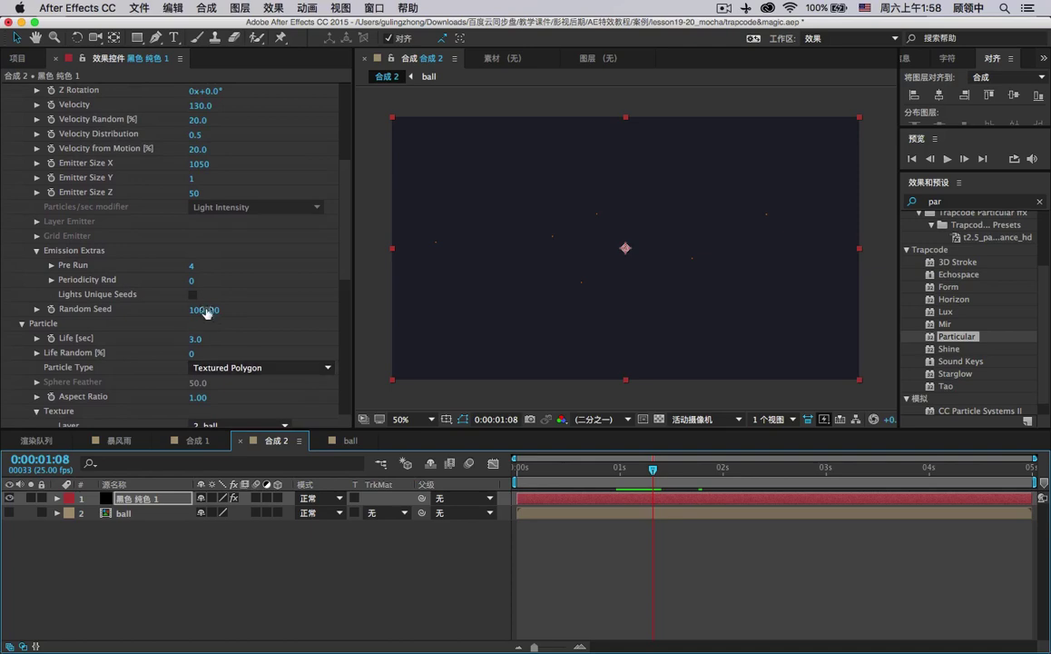
pyautogui.scroll(5, 209, 298)
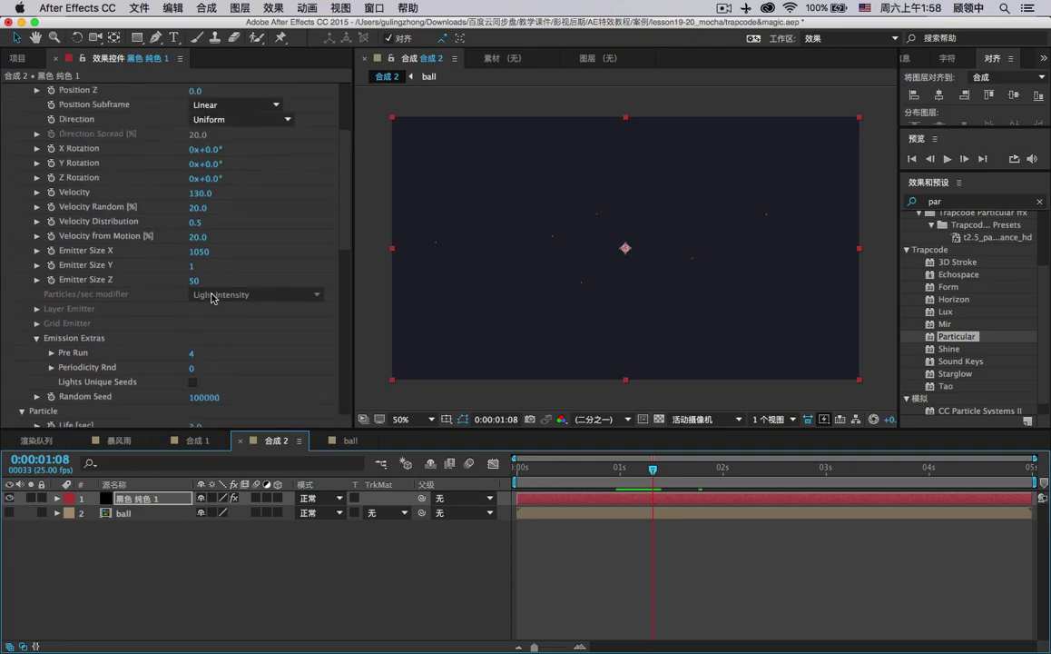
pyautogui.scroll(3, 211, 292)
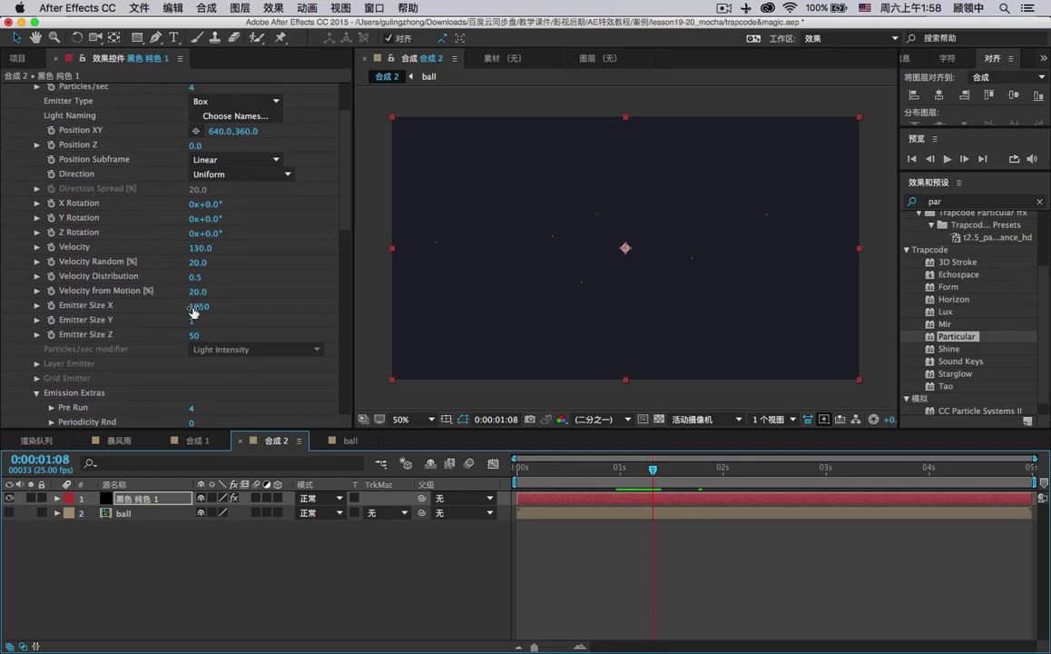
pyautogui.scroll(-8, 195, 318)
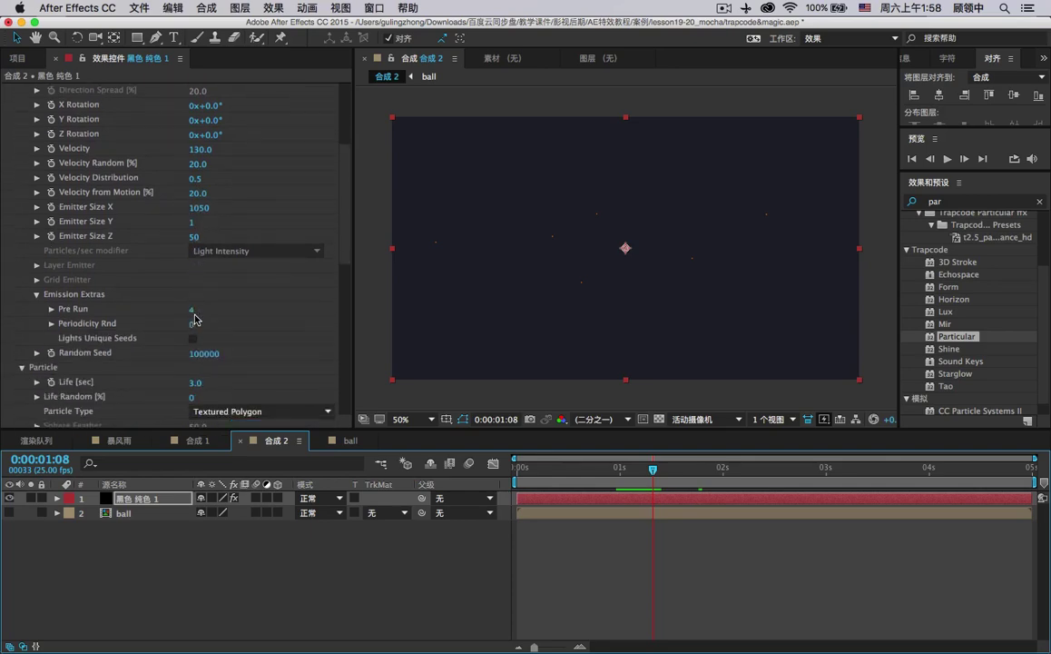
pyautogui.click(192, 201)
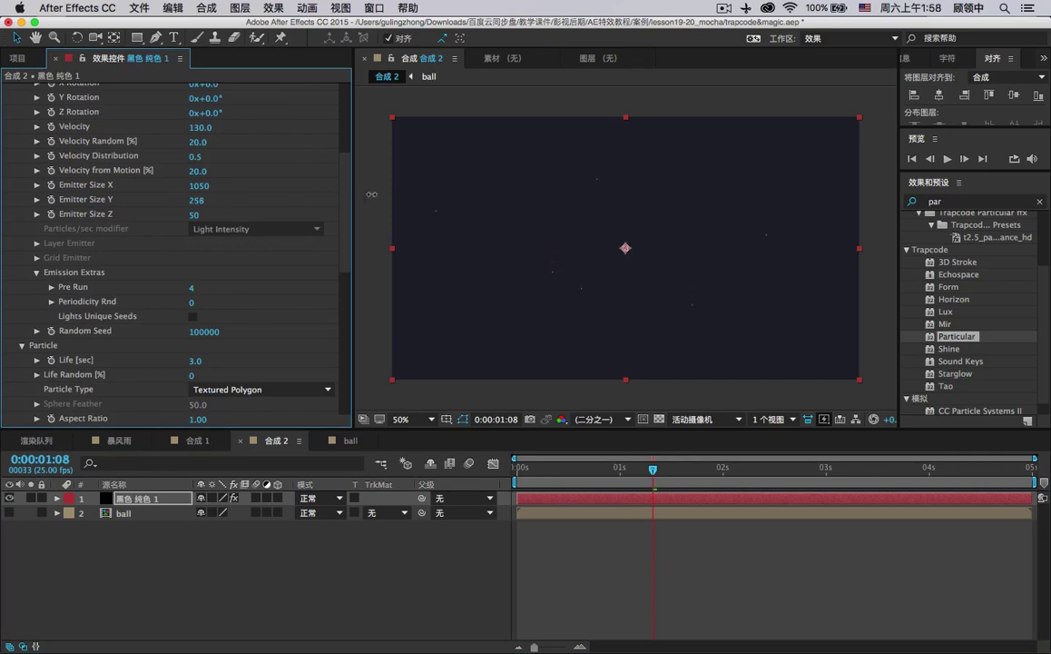
pyautogui.moveTo(372, 194)
pyautogui.mouseDown()
pyautogui.moveTo(127, 202)
pyautogui.moveTo(360, 210)
pyautogui.mouseUp()
# Raise the particles' Life Random to 8%.
pyautogui.scroll(-1, 191, 318)
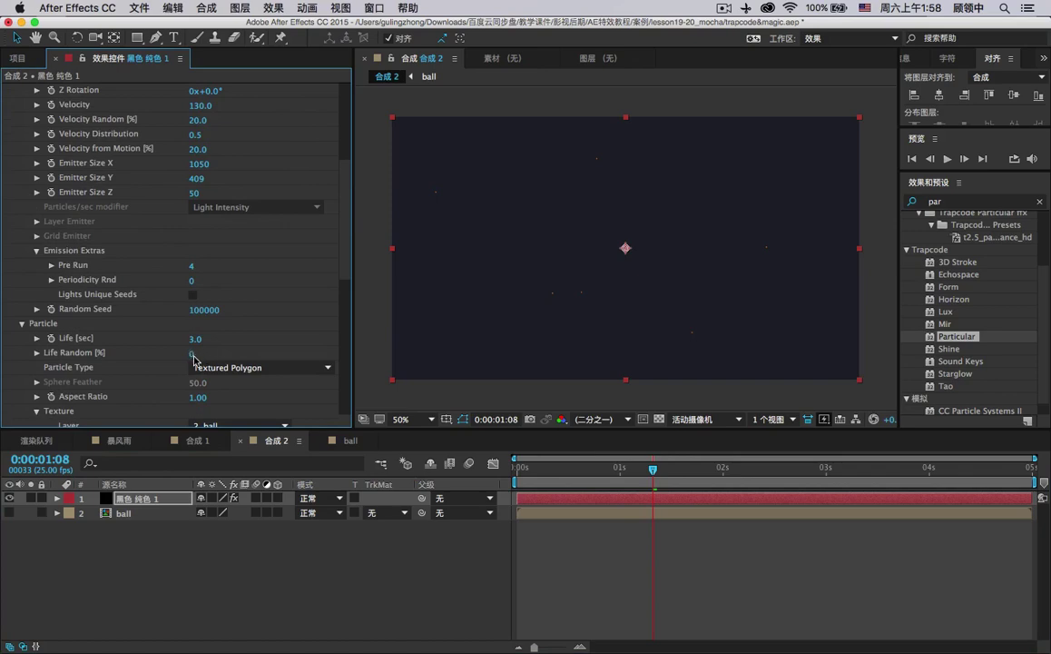
pyautogui.scroll(-1, 193, 359)
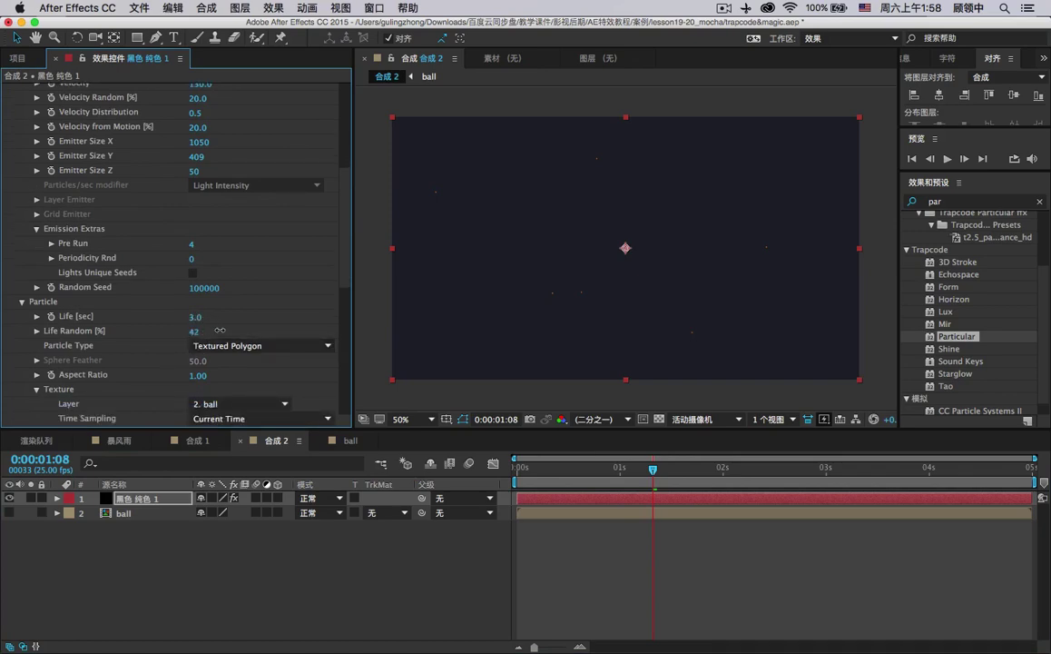
pyautogui.moveTo(248, 335); pyautogui.dragTo(330, 333)
pyautogui.moveTo(260, 331); pyautogui.dragTo(211, 346)
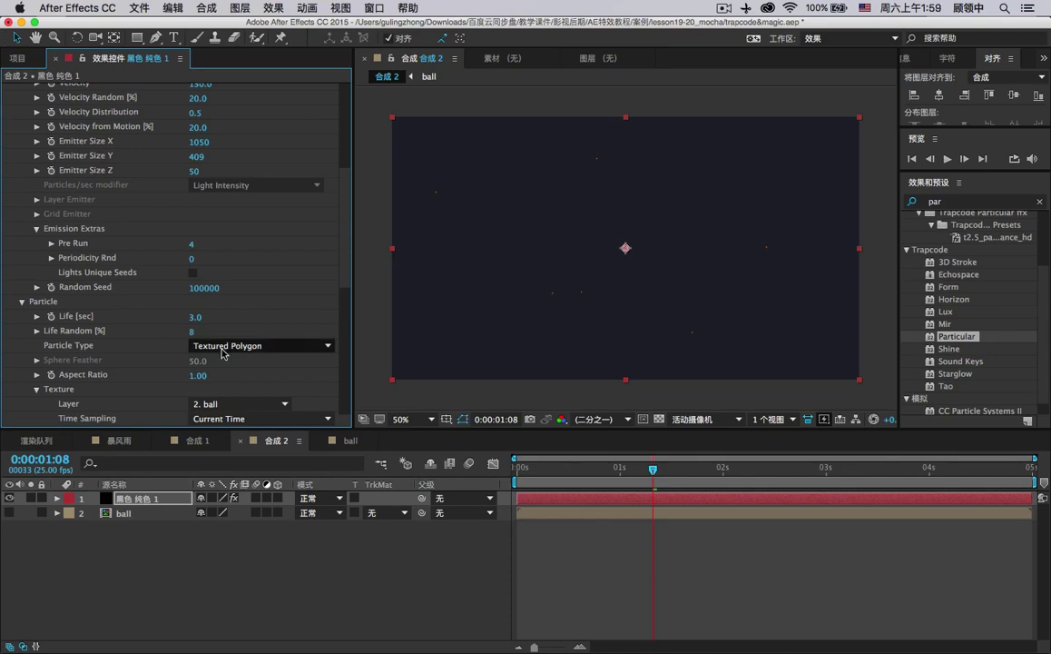
pyautogui.scroll(-1, 209, 354)
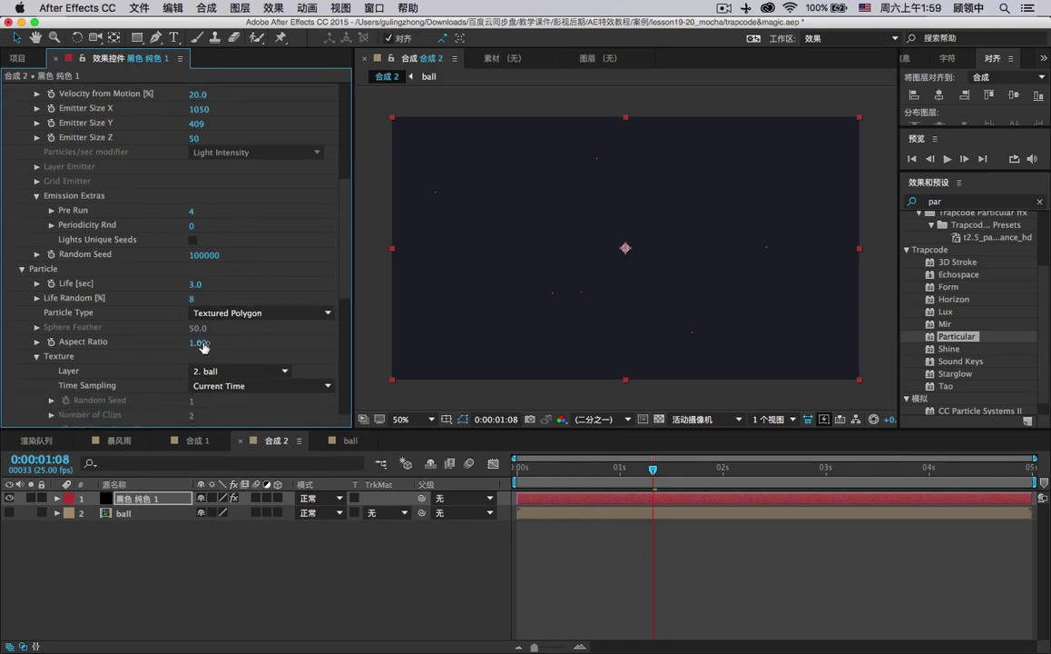
pyautogui.scroll(-2, 203, 345)
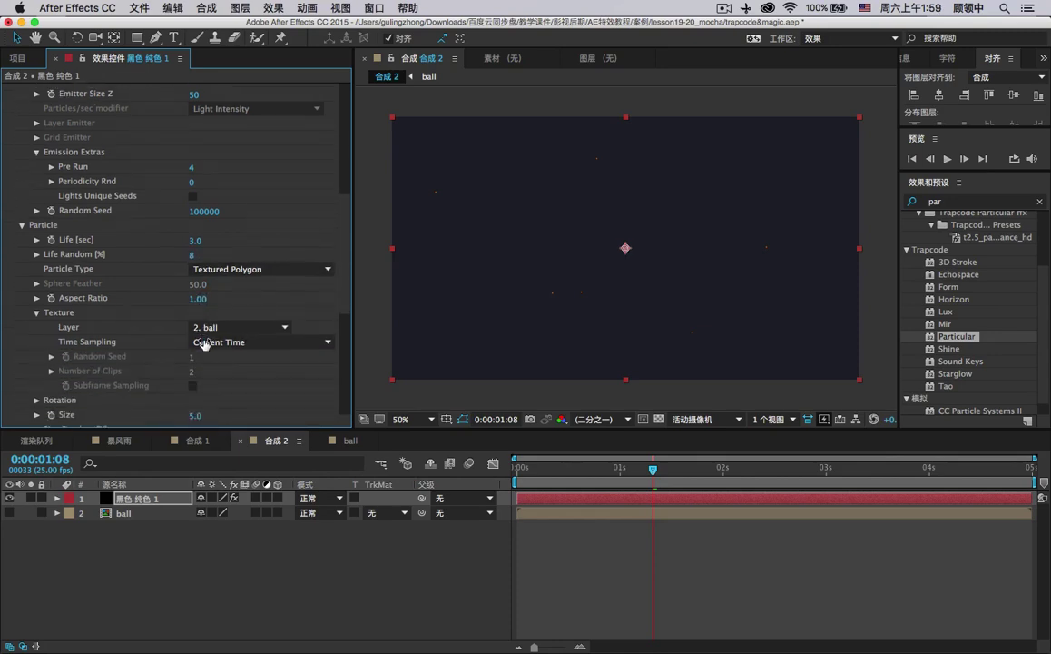
# Set particle Size to 27 with Size Random at 100%.
pyautogui.moveTo(198, 397); pyautogui.dragTo(226, 383)
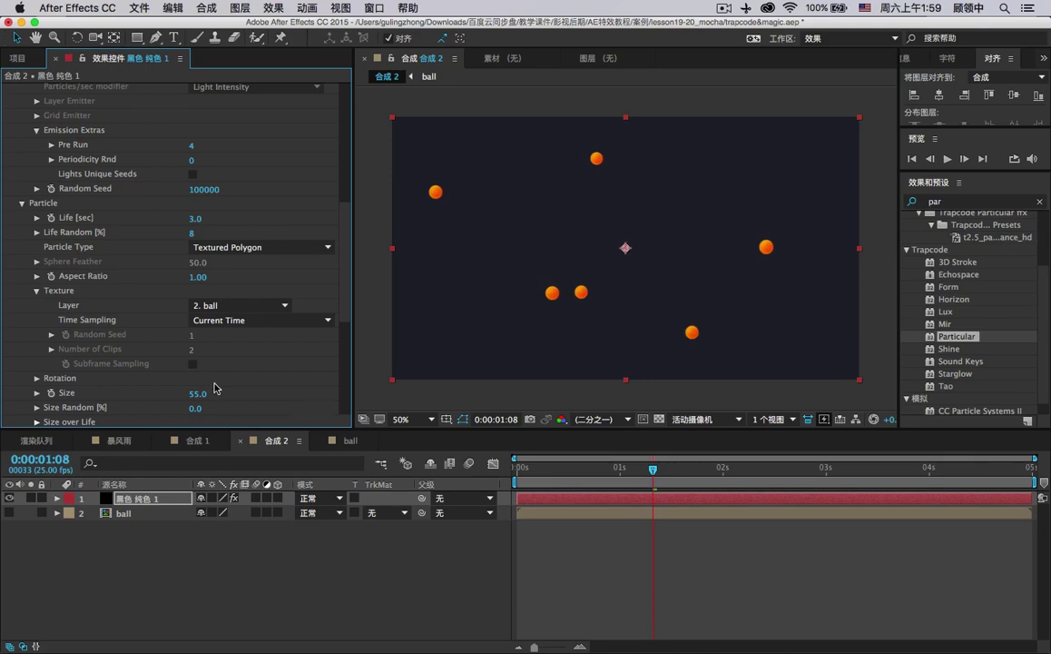
pyautogui.scroll(-2, 216, 388)
pyautogui.click(38, 376)
pyautogui.scroll(-4, 79, 345)
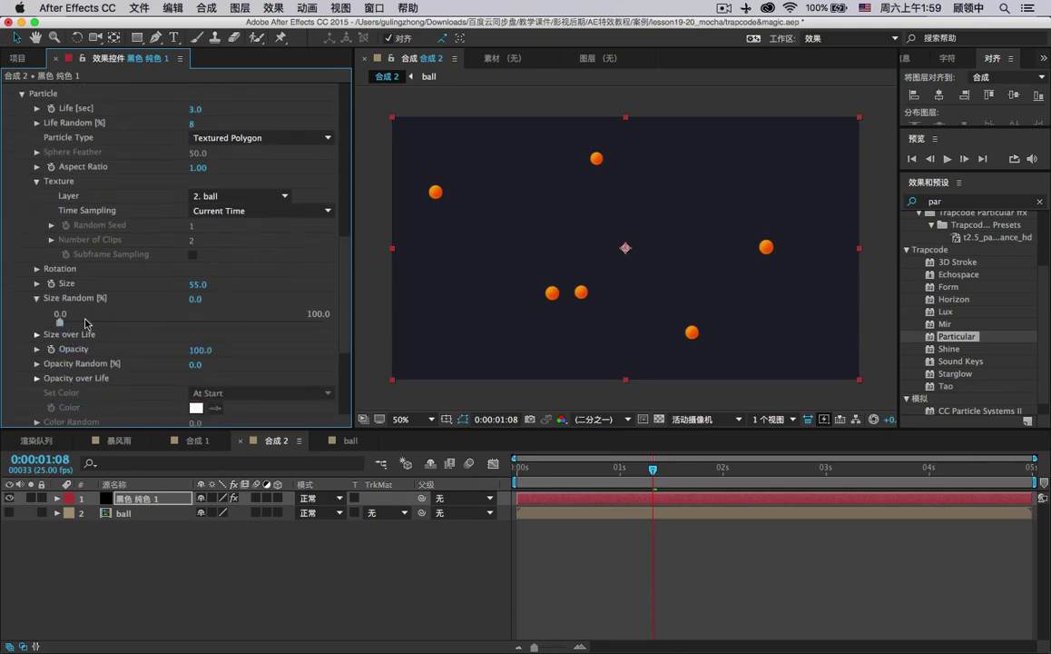
pyautogui.moveTo(195, 298); pyautogui.dragTo(345, 294)
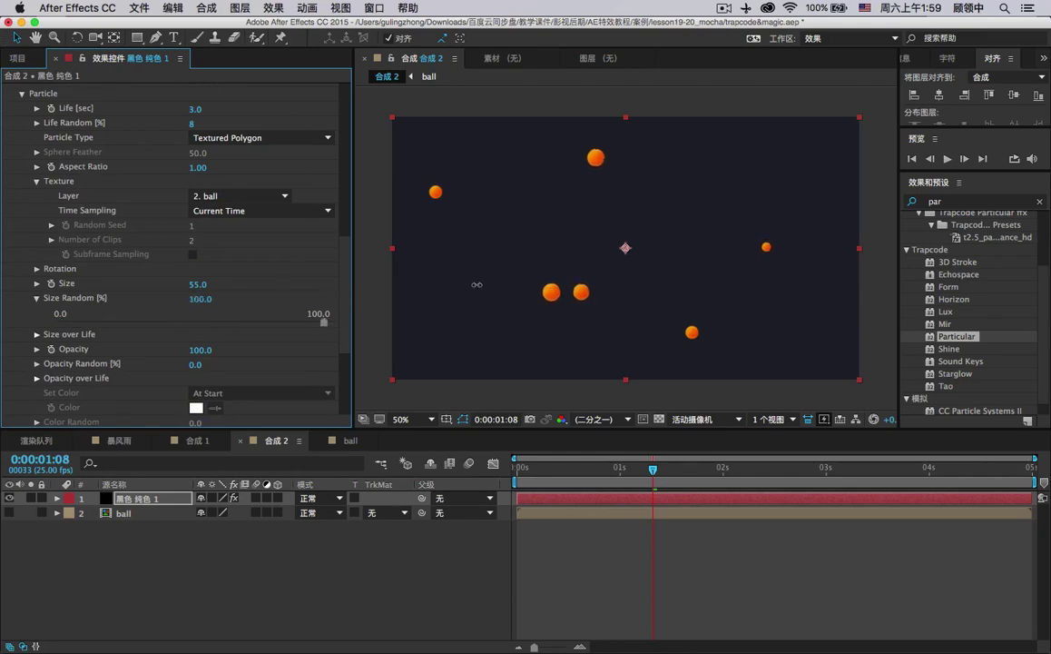
pyautogui.moveTo(185, 284); pyautogui.dragTo(159, 284)
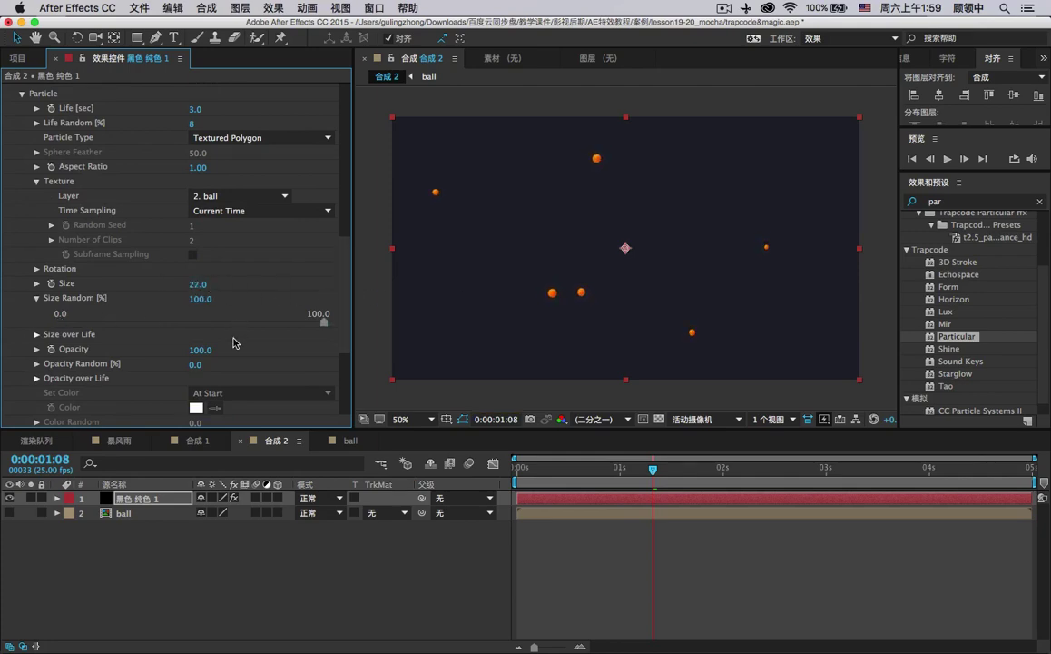
# Draw a bell-shaped Opacity over Life curve so particles fade in and out.
pyautogui.click(39, 366)
pyautogui.scroll(-3, 141, 381)
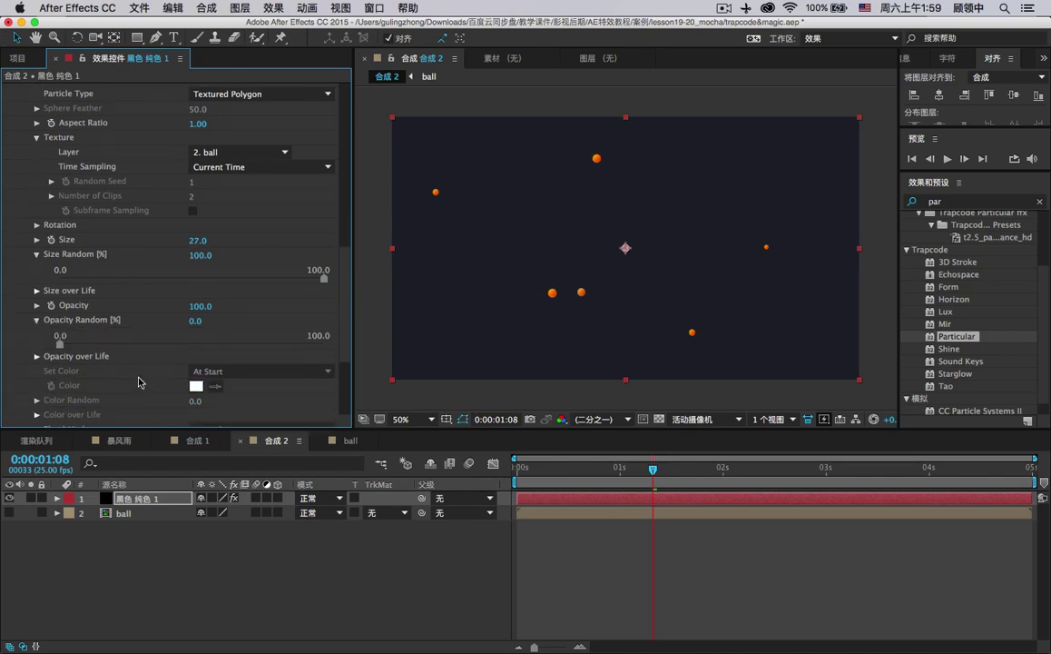
pyautogui.click(36, 346)
pyautogui.scroll(-4, 63, 360)
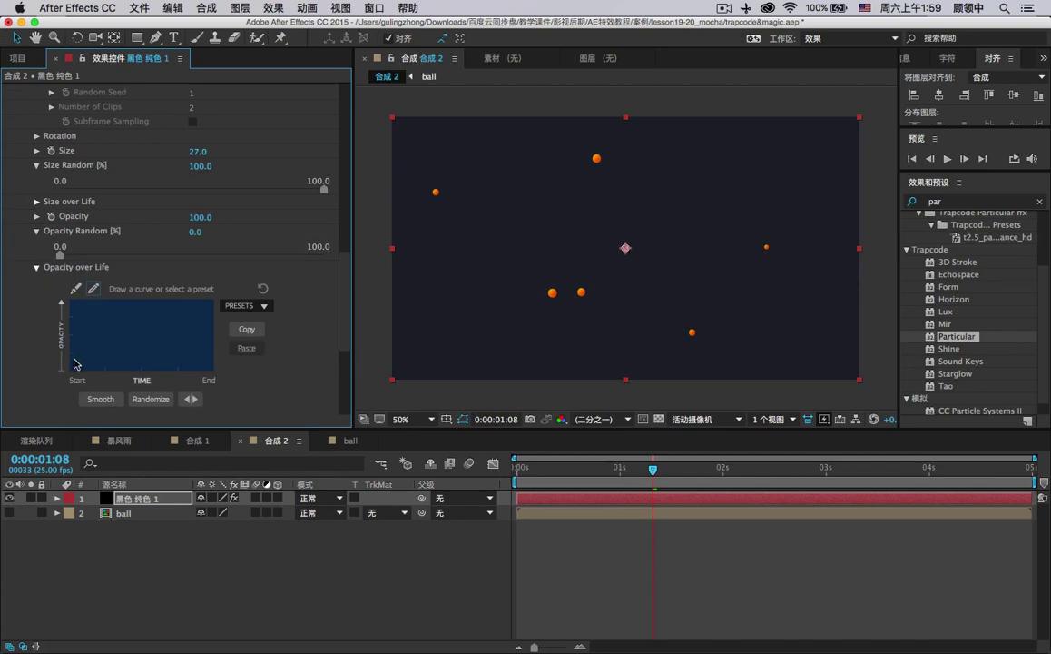
pyautogui.moveTo(74, 361)
pyautogui.mouseDown()
pyautogui.moveTo(77, 307)
pyautogui.moveTo(113, 280)
pyautogui.moveTo(177, 301)
pyautogui.moveTo(215, 386)
pyautogui.mouseUp()
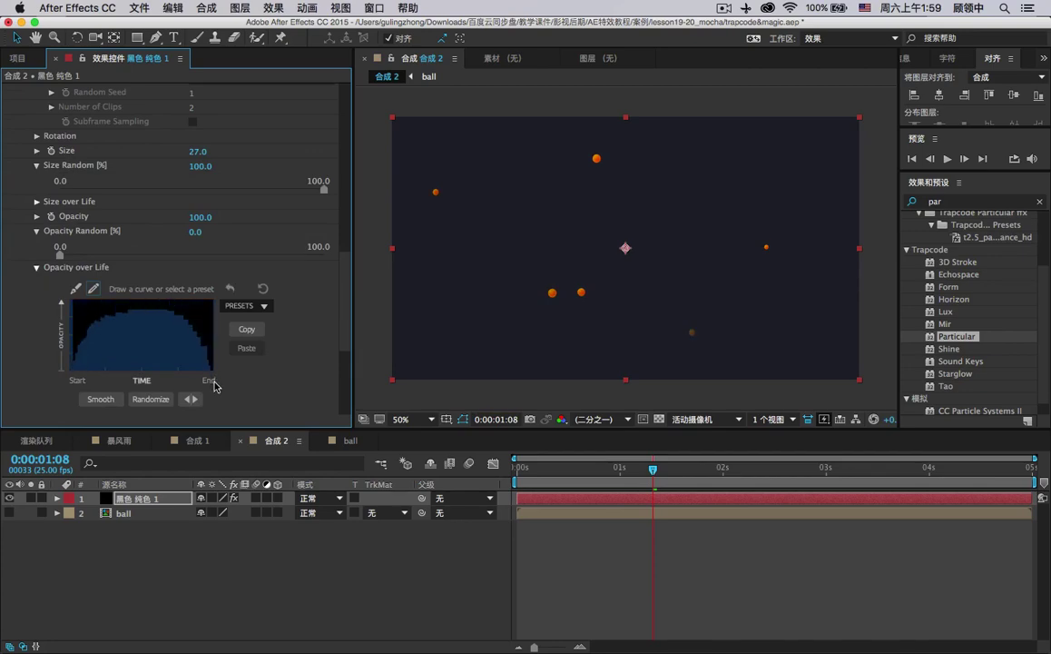
pyautogui.moveTo(72, 373)
pyautogui.mouseDown()
pyautogui.moveTo(95, 322)
pyautogui.moveTo(124, 312)
pyautogui.moveTo(174, 325)
pyautogui.moveTo(220, 387)
pyautogui.mouseUp()
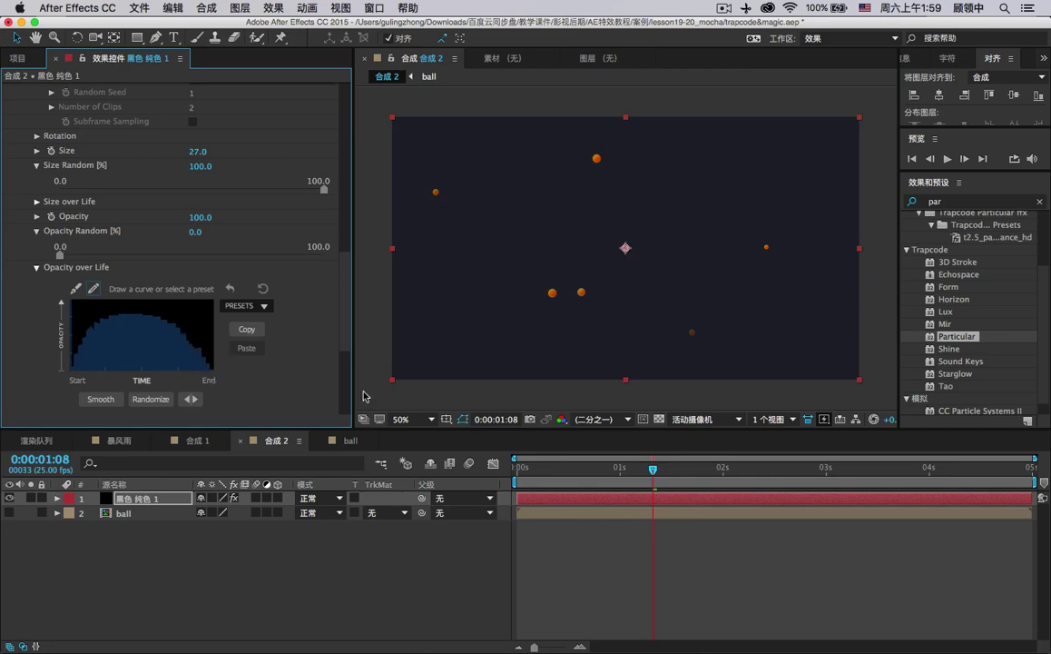
# Preview the particle animation, stopping at the 1-second mark.
pyautogui.moveTo(653, 469); pyautogui.dragTo(786, 489)
pyautogui.press('space')
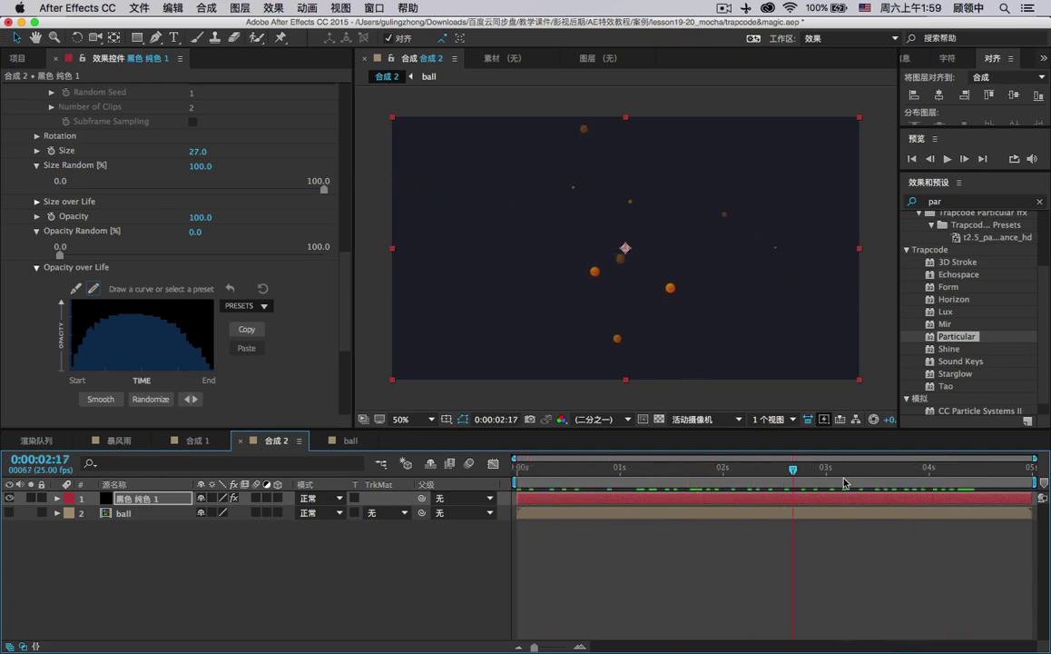
pyautogui.click(946, 159)
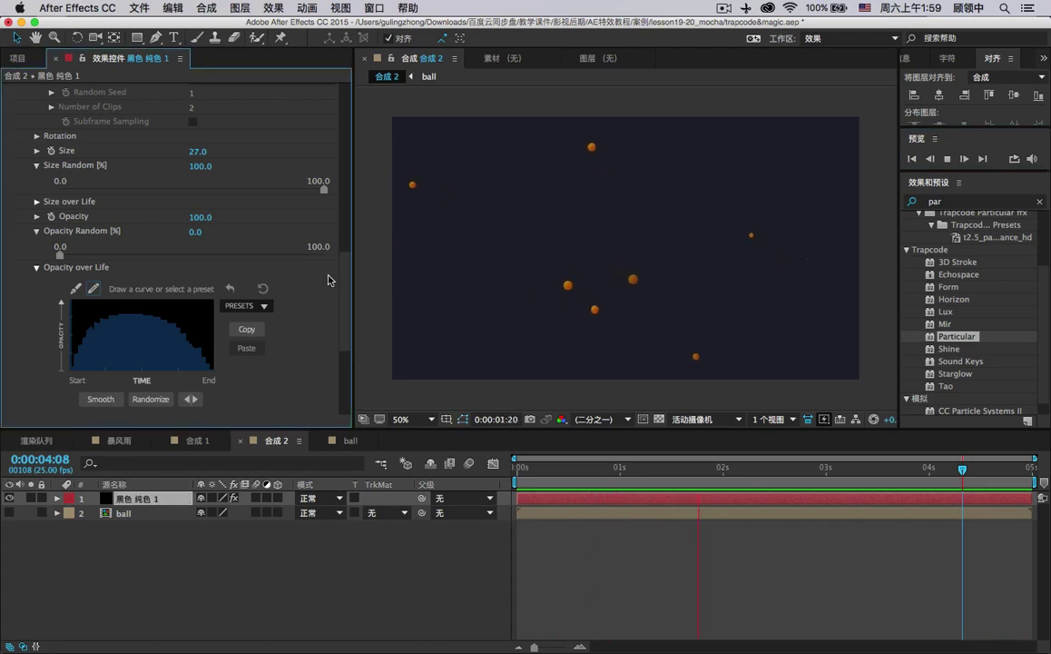
pyautogui.click(619, 468)
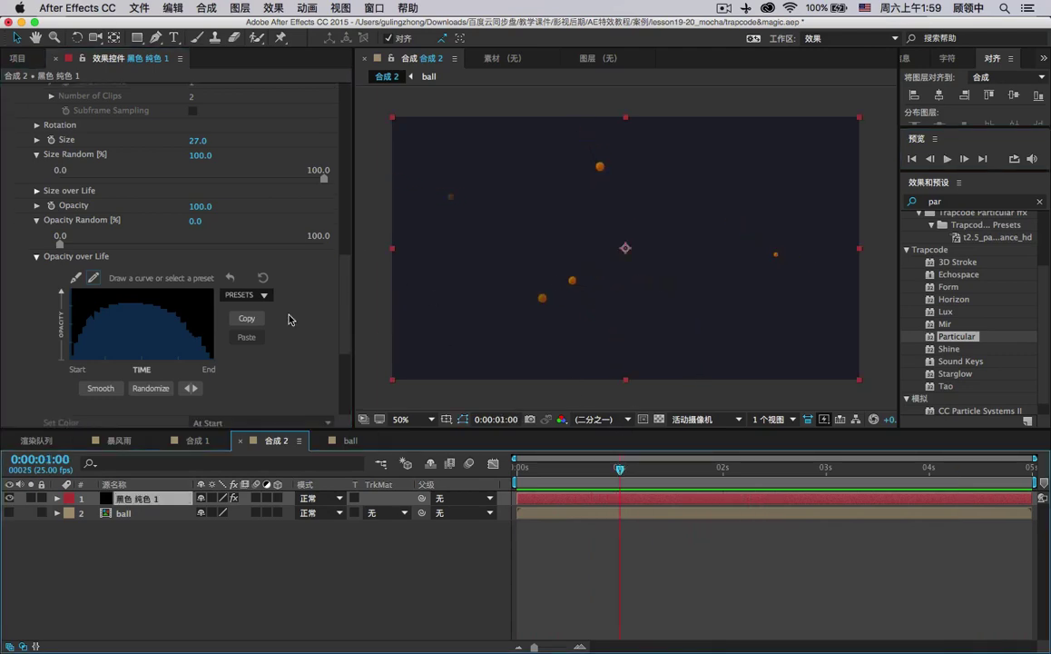
pyautogui.scroll(-5, 241, 320)
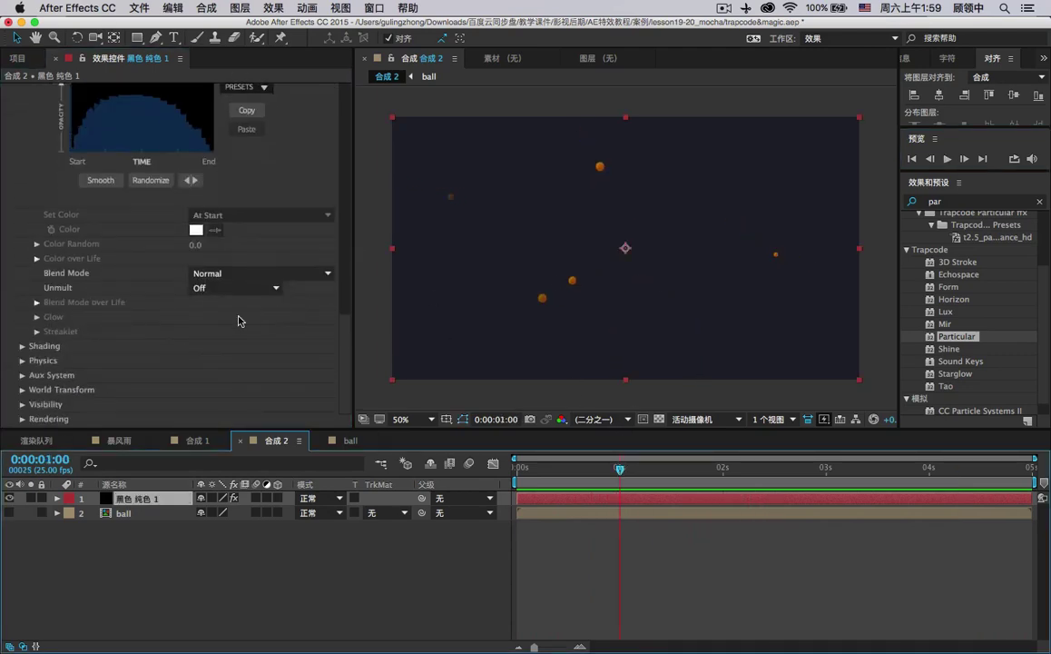
# Switch the Physics Model to Bounce and raise Gravity to 250.
pyautogui.click(22, 361)
pyautogui.scroll(-1, 22, 363)
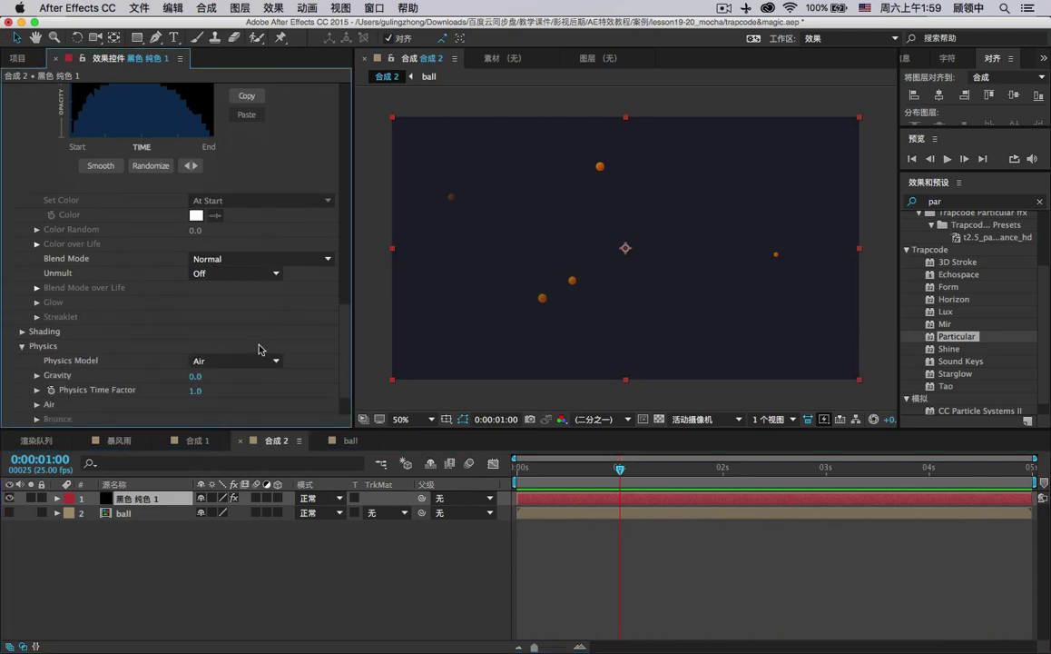
pyautogui.scroll(-1, 231, 318)
pyautogui.click(223, 317)
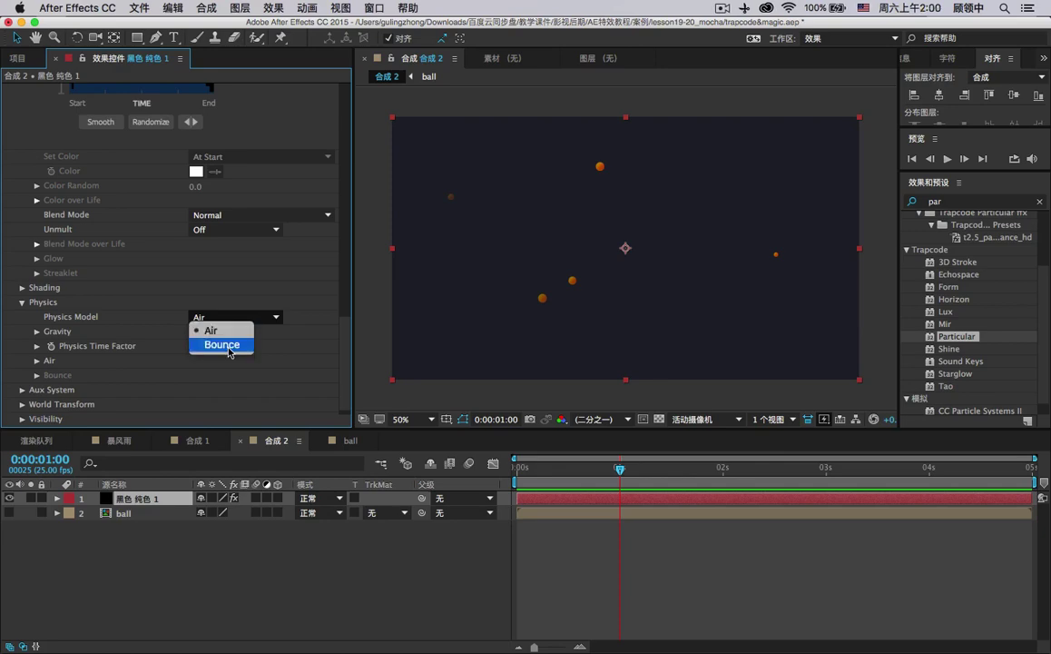
pyautogui.click(232, 345)
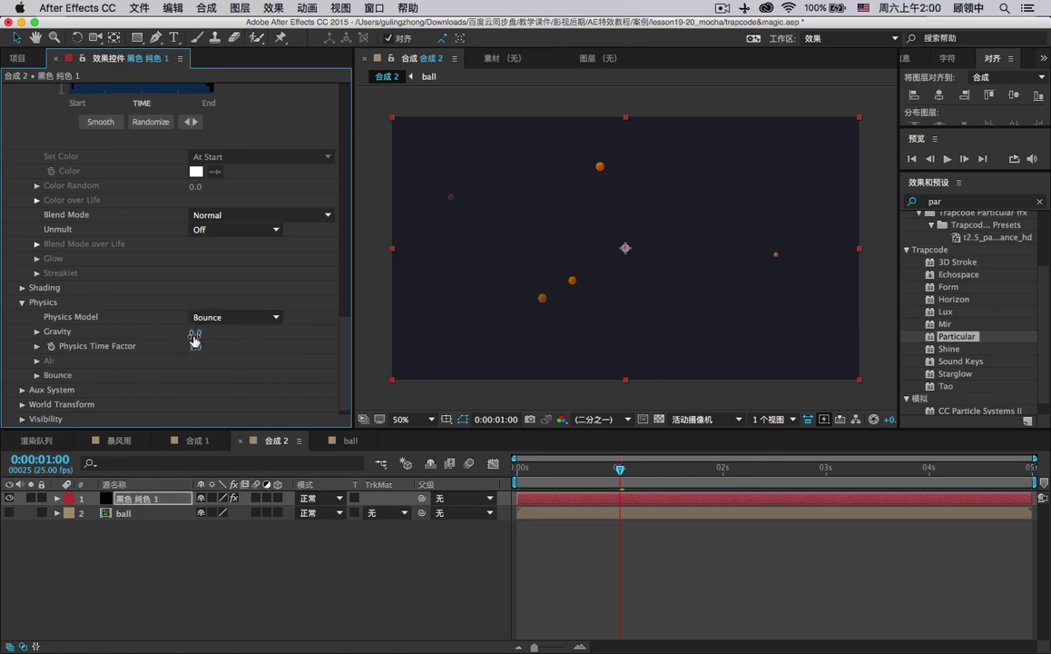
pyautogui.moveTo(194, 339); pyautogui.dragTo(207, 338)
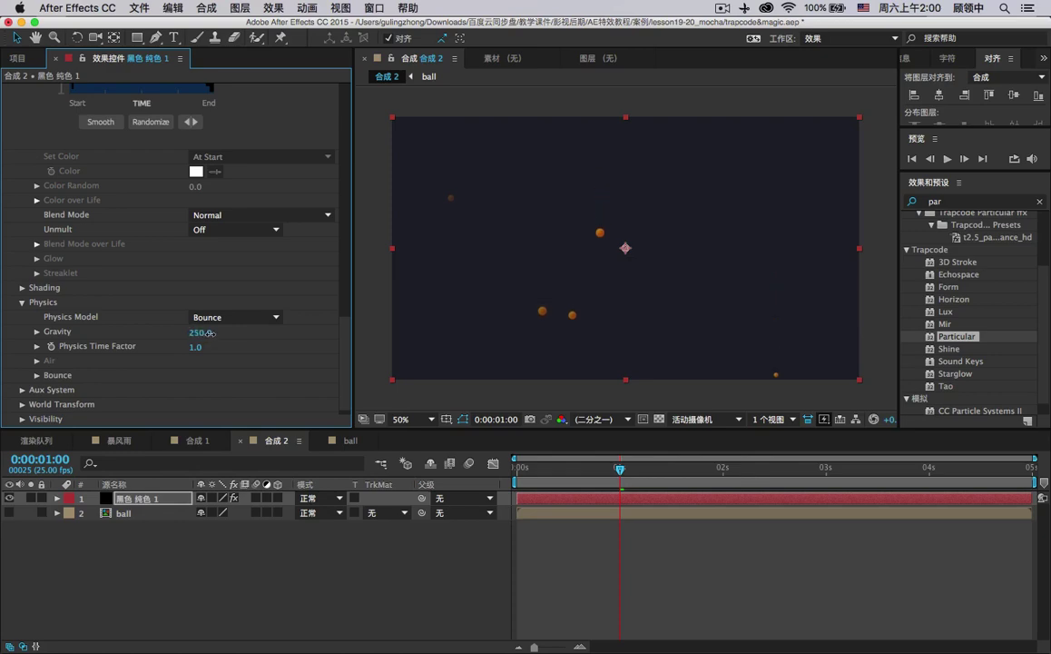
# Preview the bouncing balls, stopping at frame 20.
pyautogui.press('space')
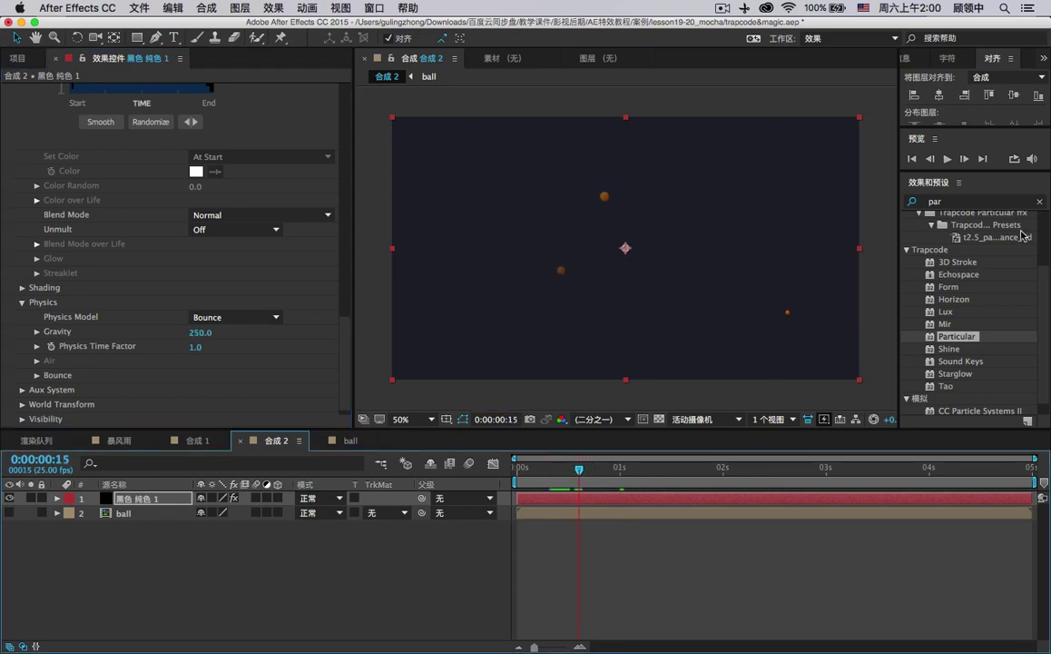
pyautogui.click(949, 159)
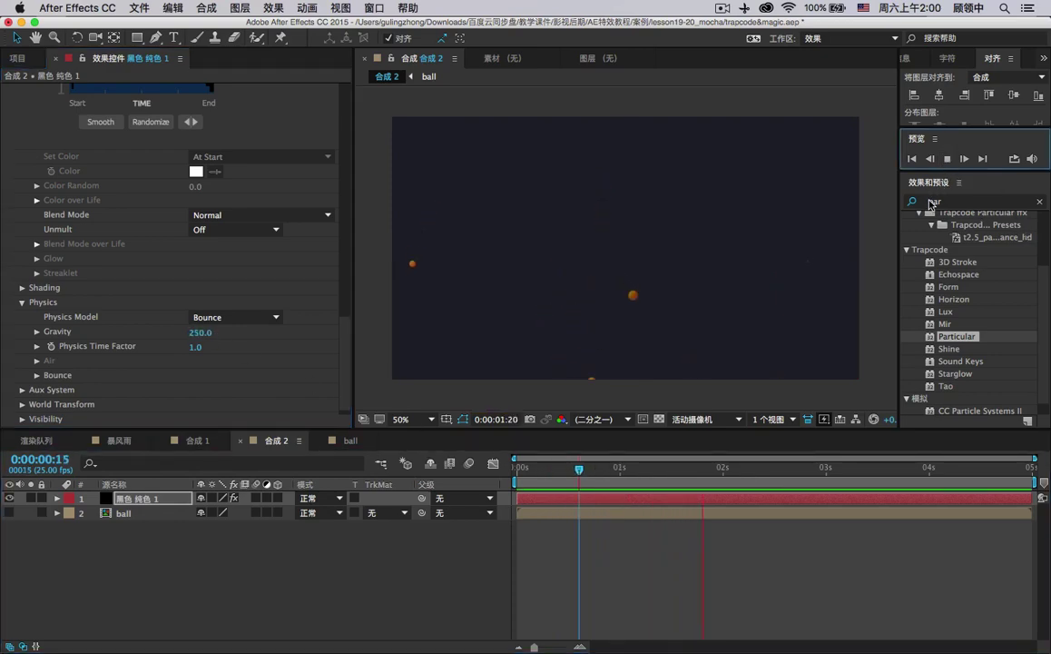
pyautogui.click(600, 483)
# Apply the flat Opacity over Life preset so particles stay fully opaque.
pyautogui.scroll(8, 236, 260)
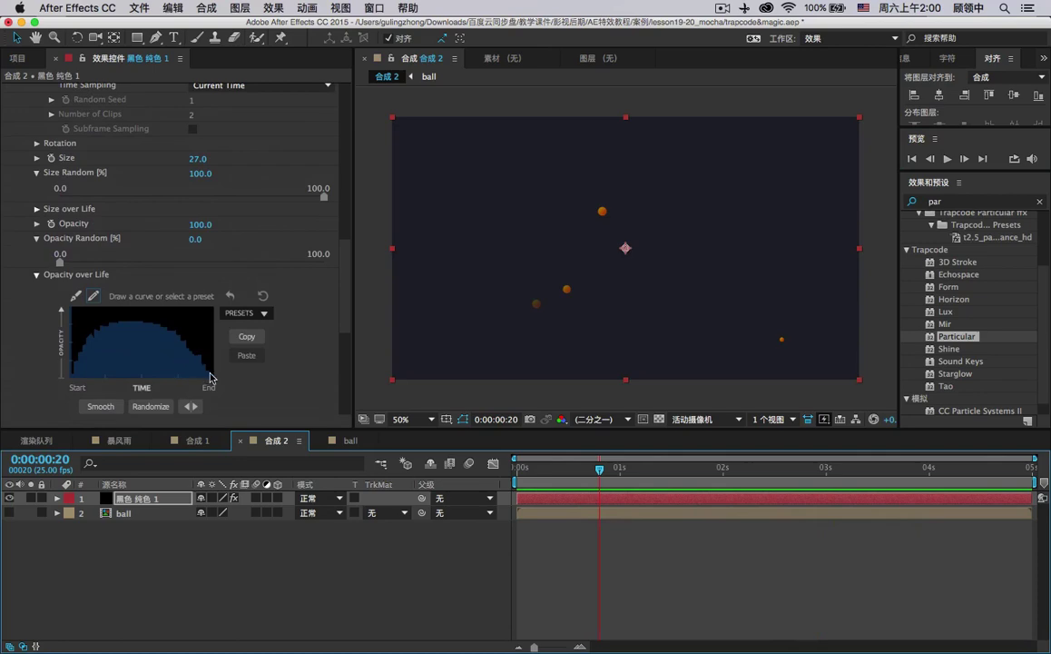
pyautogui.click(243, 312)
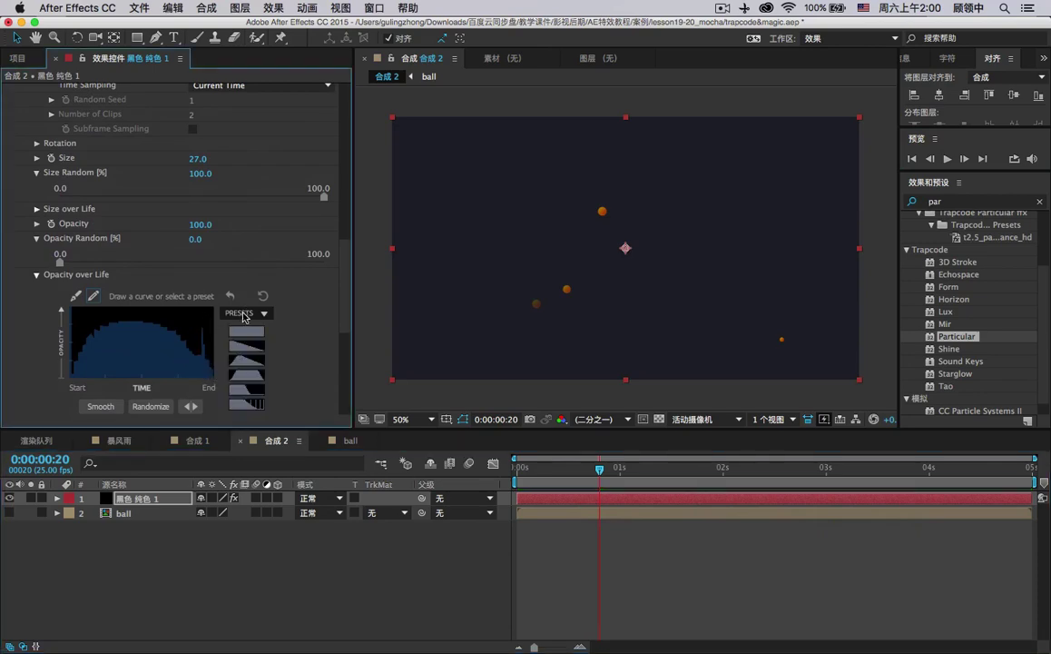
pyautogui.click(256, 333)
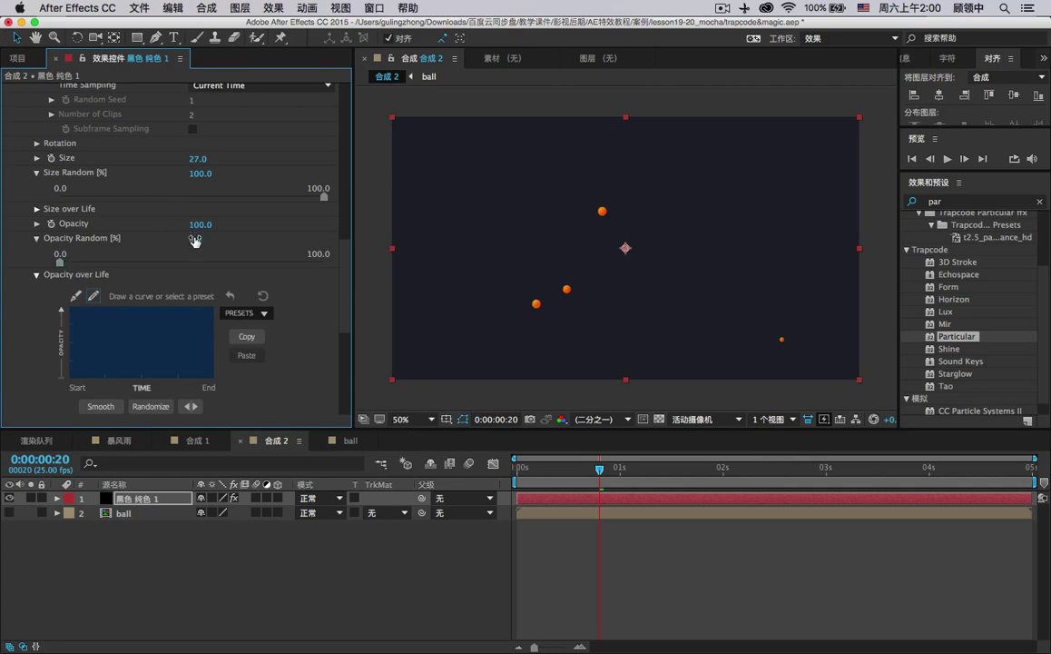
pyautogui.scroll(1, 193, 240)
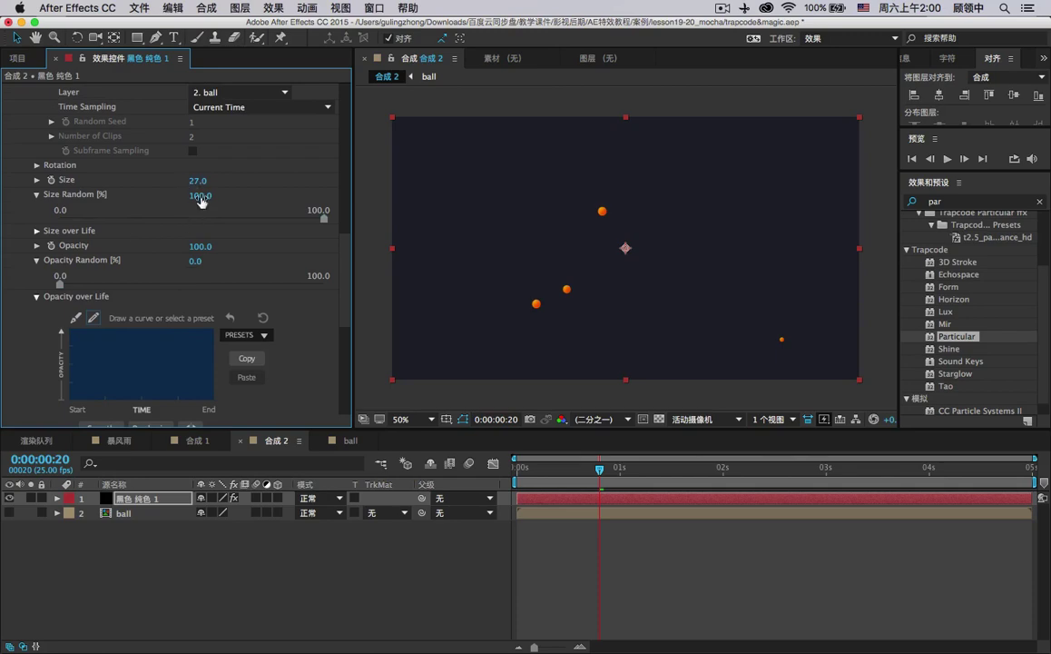
# Scrub the particles' Life [sec] up to 8.5.
pyautogui.scroll(1, 199, 213)
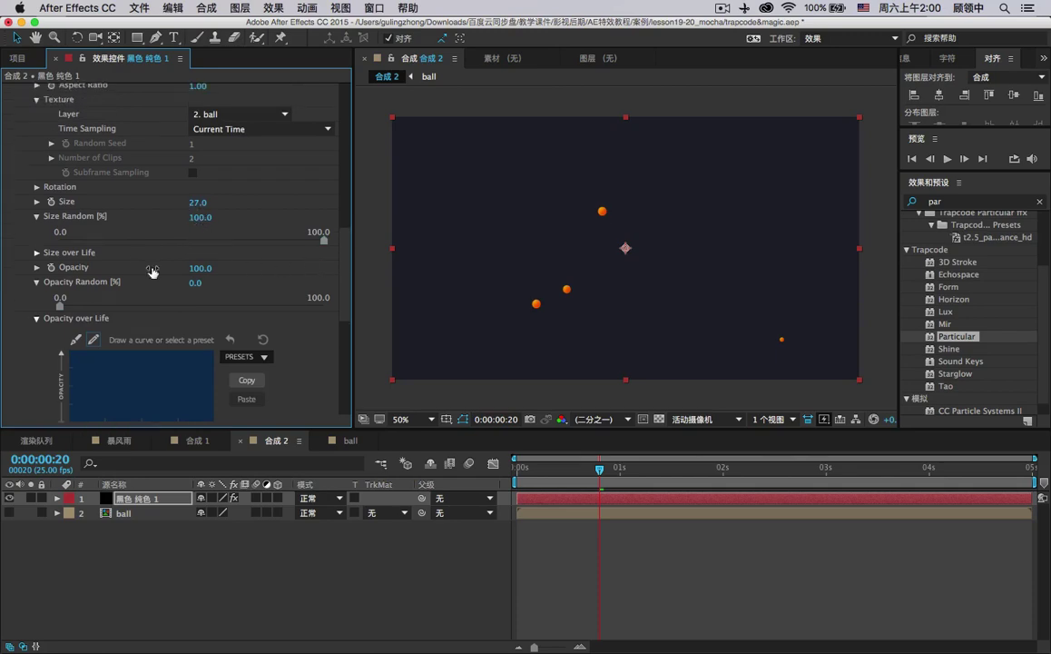
pyautogui.click(37, 252)
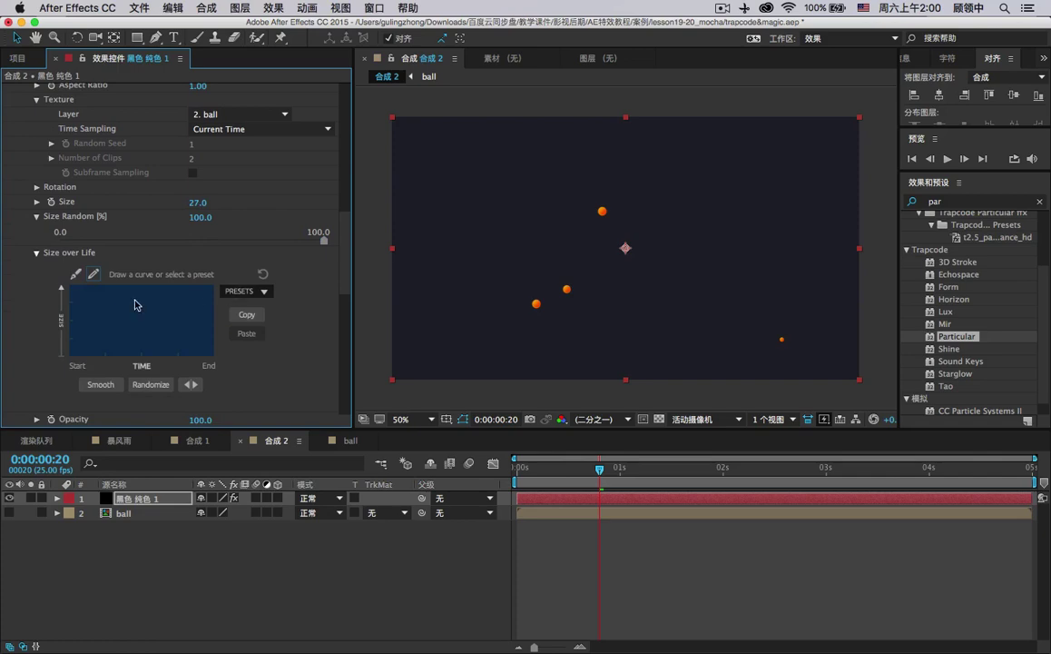
pyautogui.scroll(6, 141, 295)
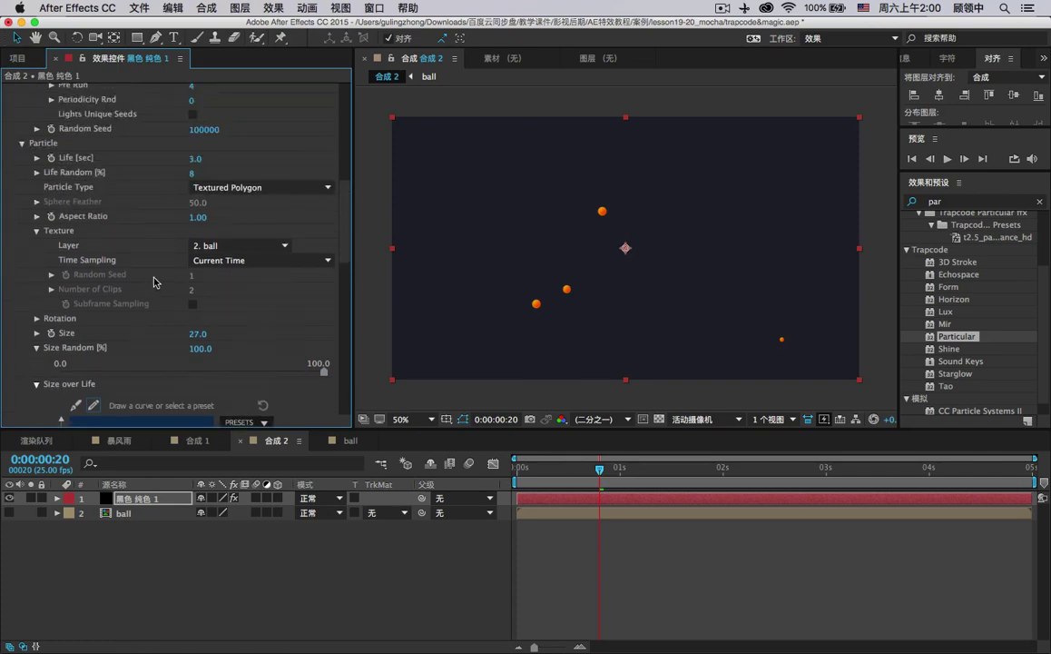
pyautogui.scroll(3, 155, 282)
pyautogui.moveTo(194, 223); pyautogui.dragTo(234, 223)
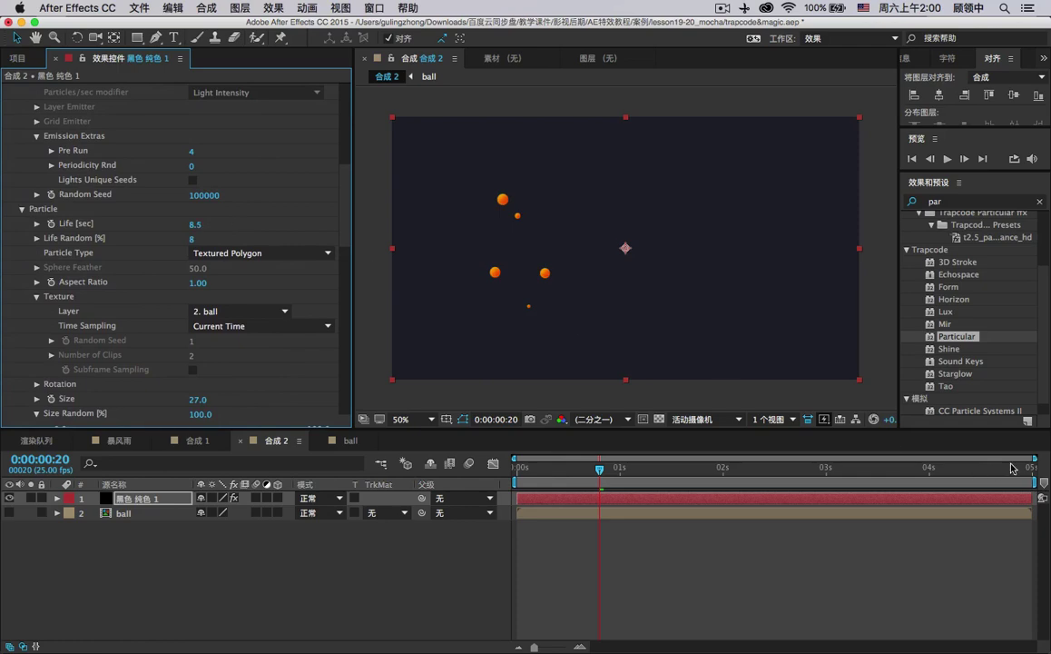
# Preview the longer-lived bouncing balls from the Preview panel.
pyautogui.moveTo(1012, 467); pyautogui.dragTo(517, 468)
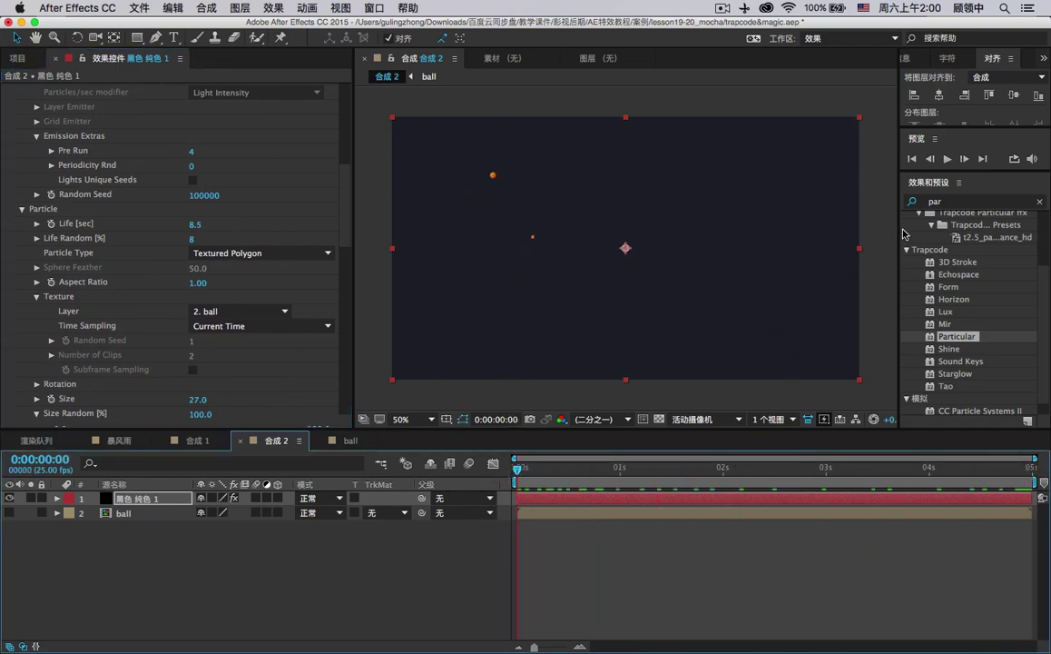
pyautogui.click(946, 159)
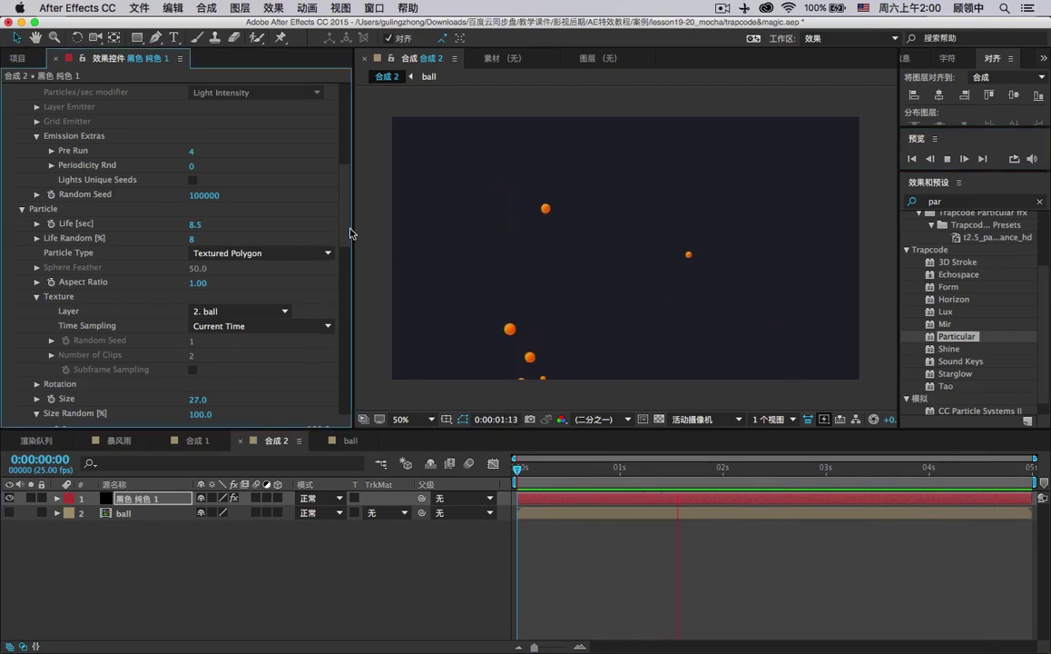
pyautogui.scroll(-6, 349, 234)
pyautogui.scroll(-1, 349, 259)
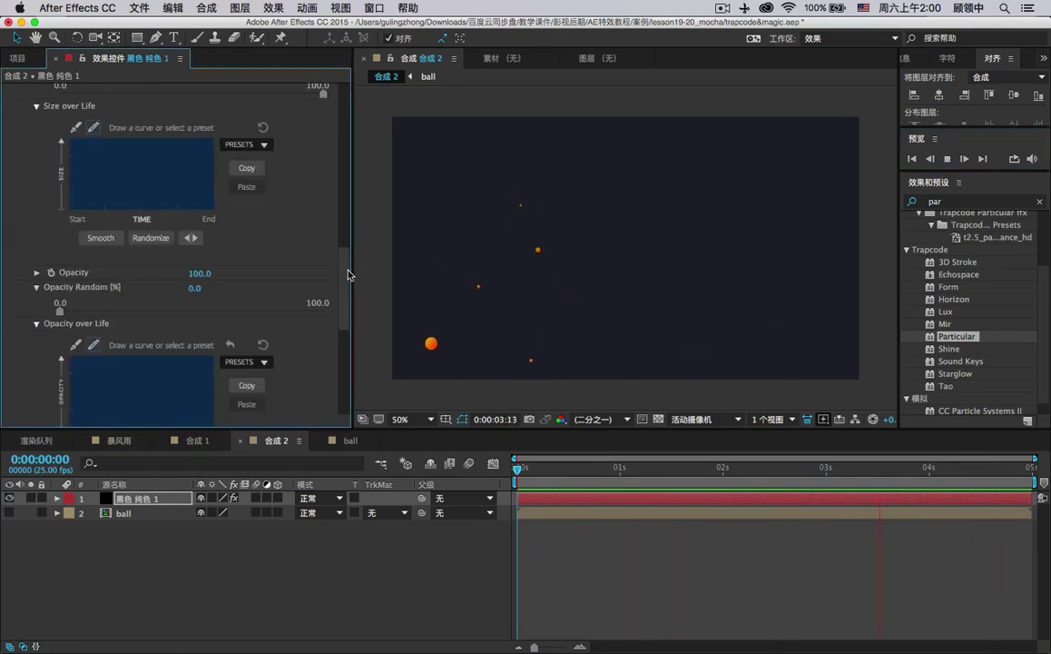
pyautogui.scroll(-5, 350, 278)
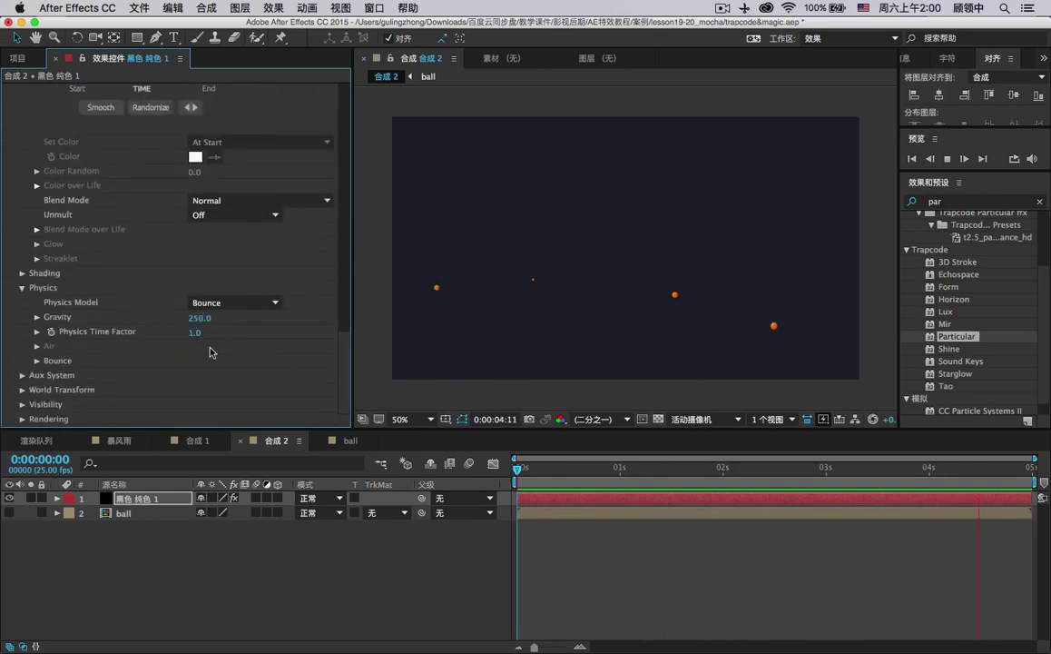
# Switch Physics Model back to Air, raise Gravity to 900, and stop playback at frame 12.
pyautogui.click(206, 303)
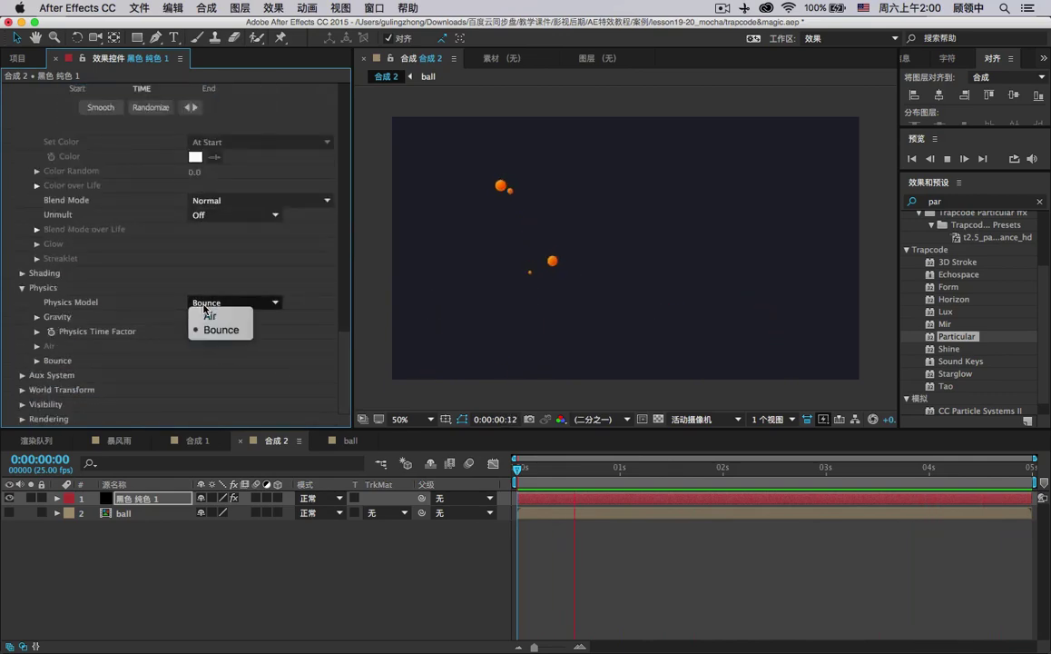
pyautogui.click(209, 315)
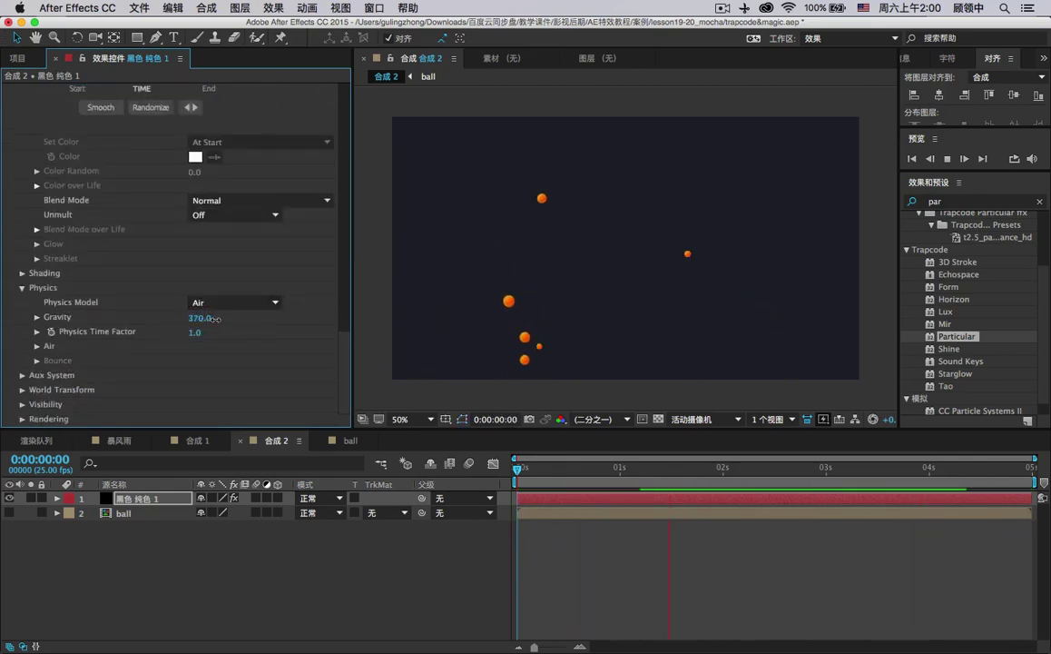
pyautogui.moveTo(232, 318); pyautogui.dragTo(382, 318)
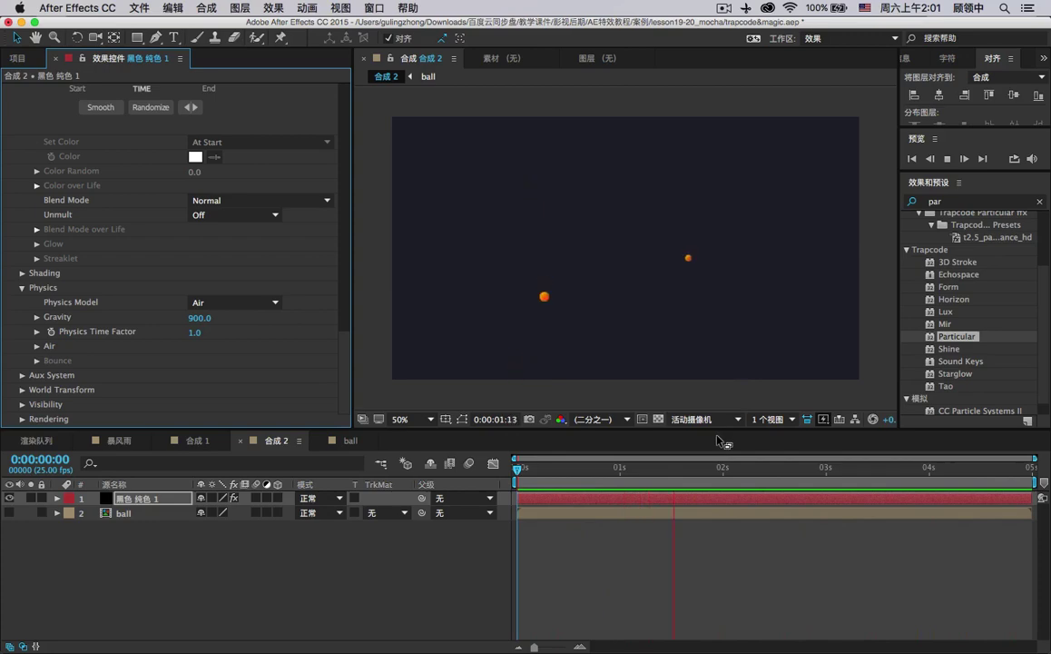
pyautogui.click(565, 474)
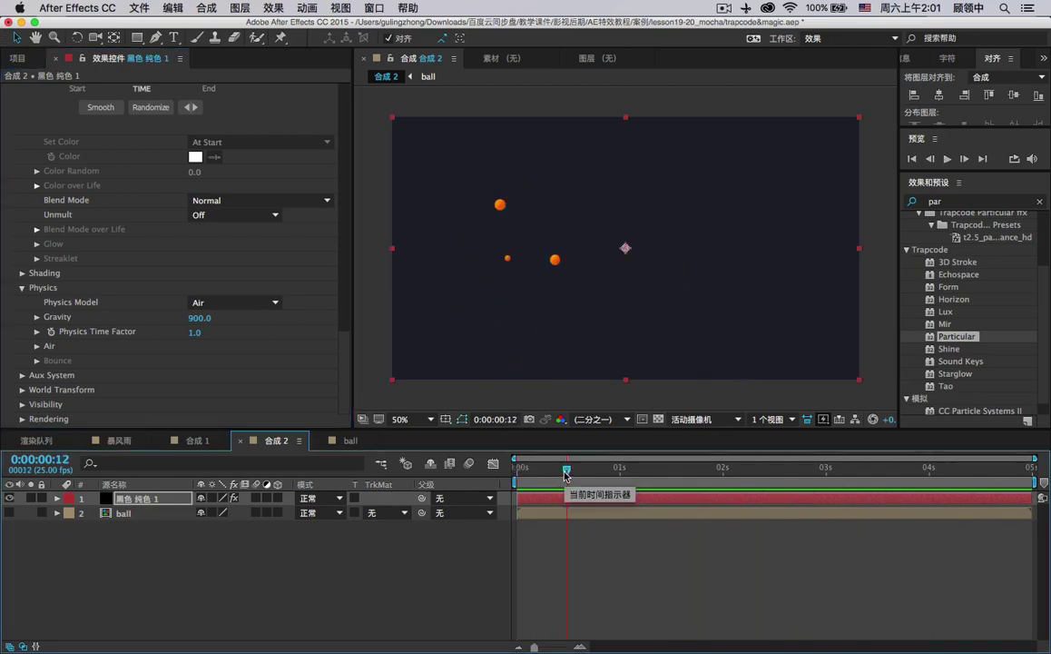
# Set the Aux System's Emit option to At Bounce Event.
pyautogui.click(37, 346)
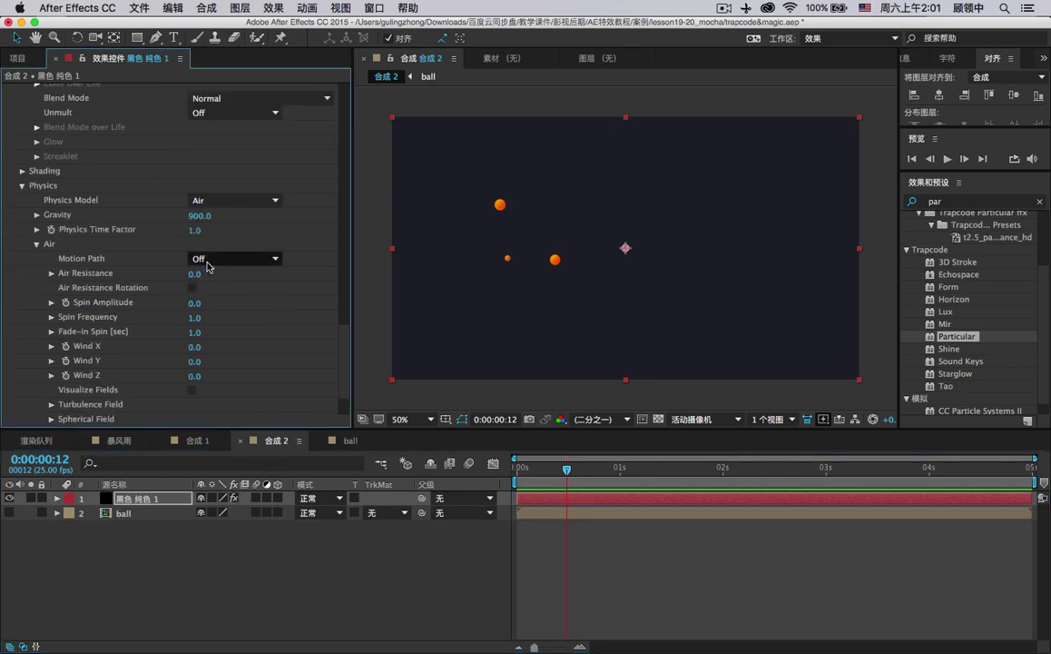
pyautogui.click(36, 245)
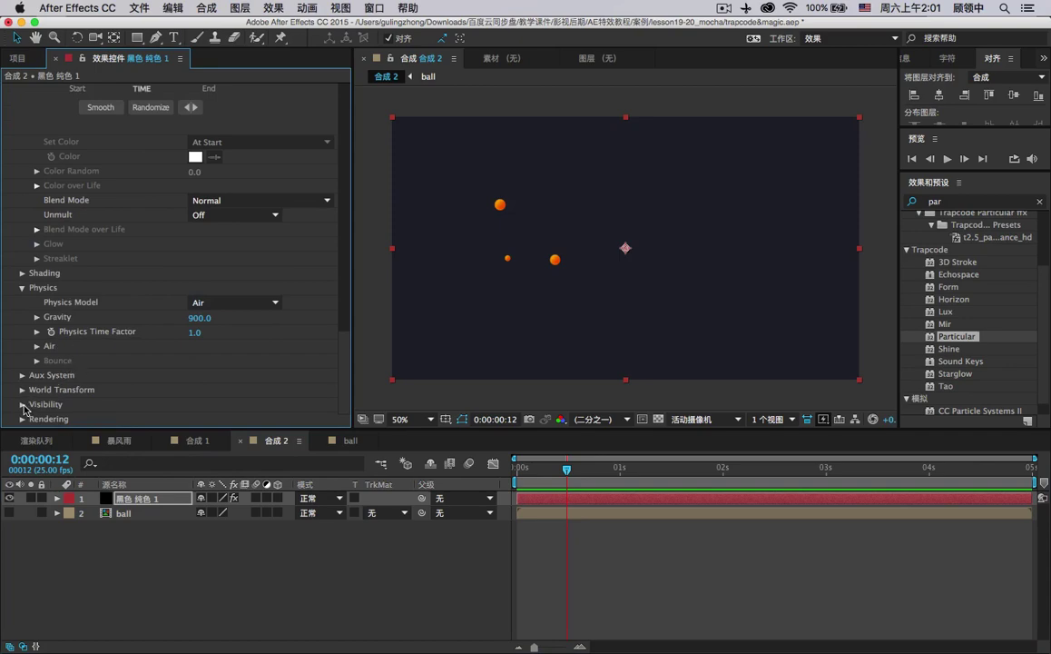
pyautogui.click(21, 375)
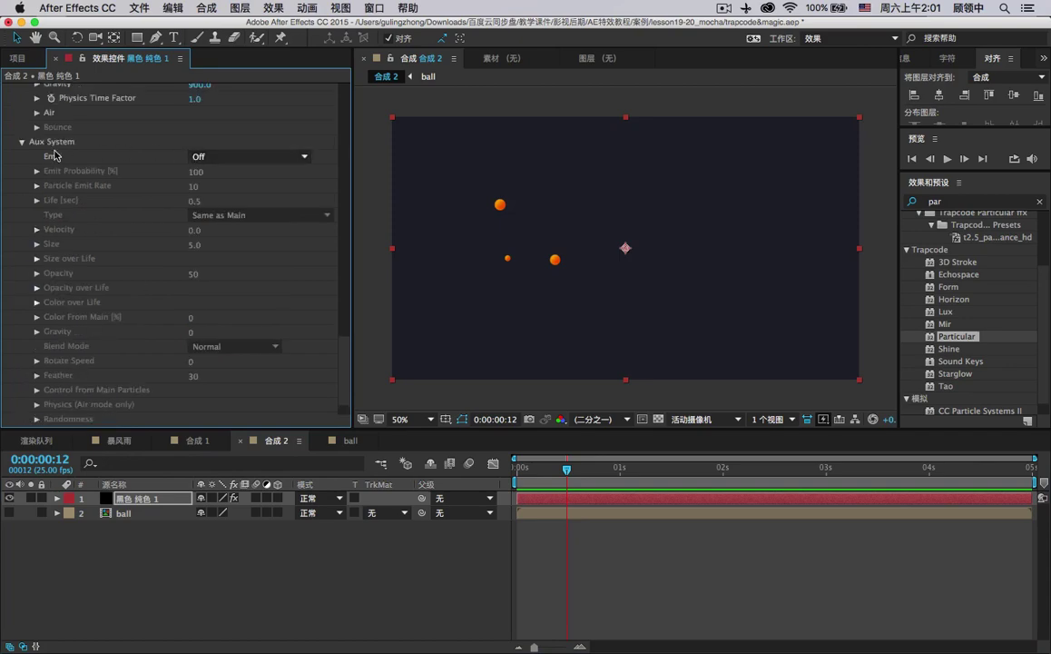
pyautogui.click(222, 157)
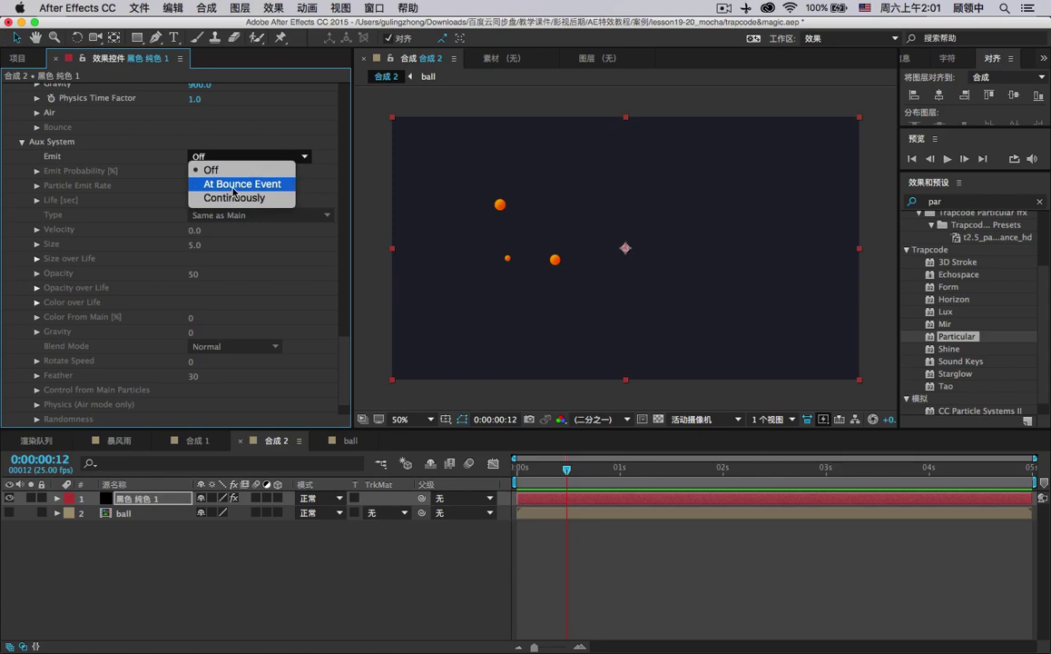
pyautogui.click(234, 187)
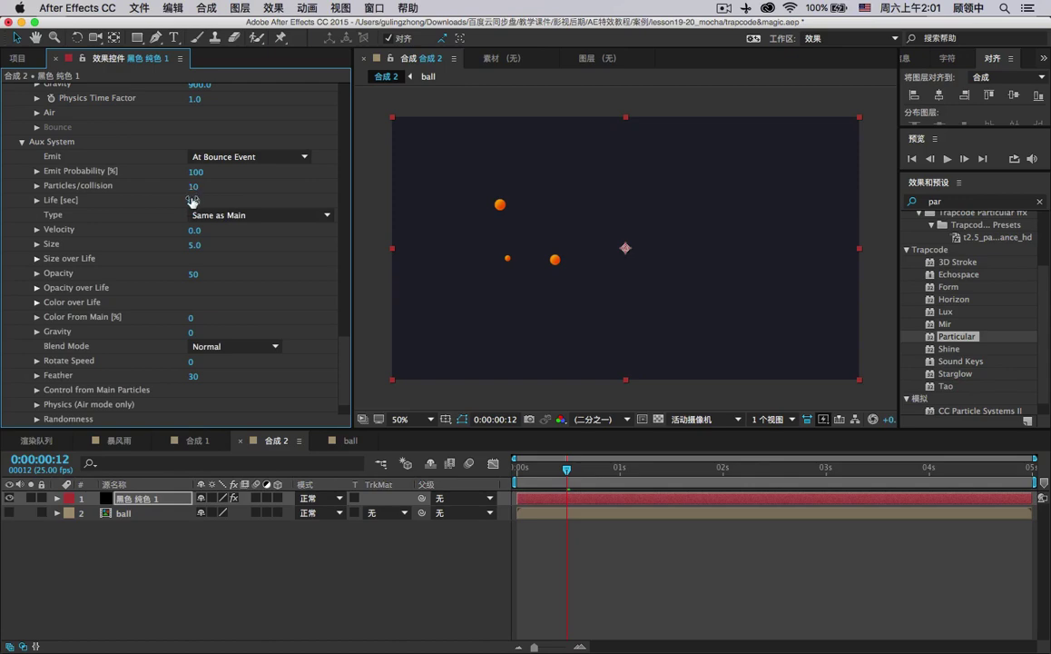
pyautogui.scroll(15, 201, 270)
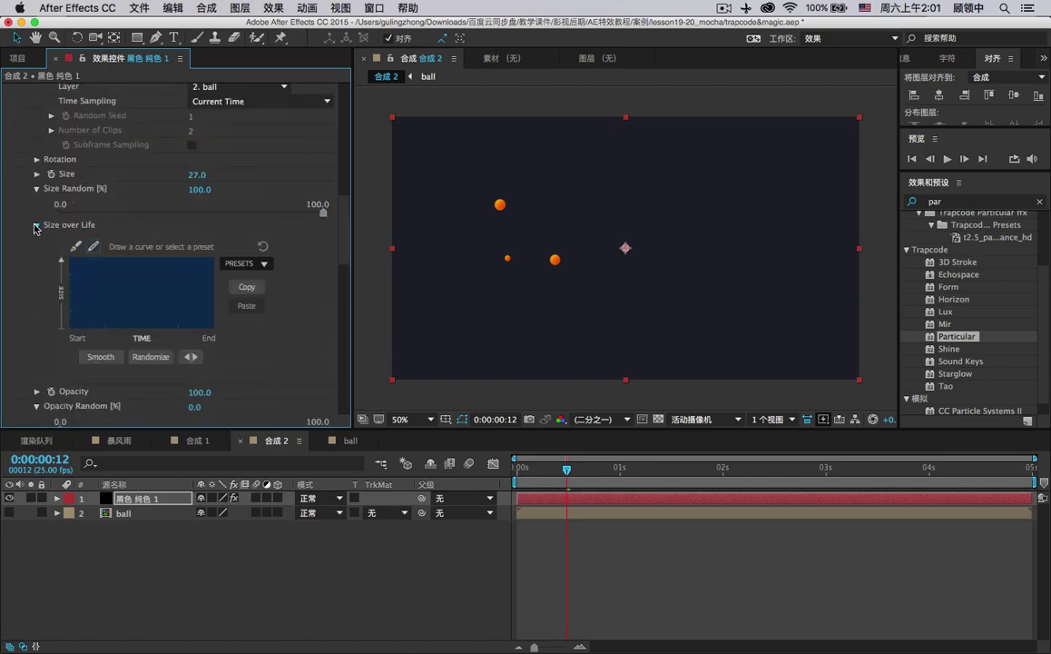
# Collapse the Size over Life, Size Random, Opacity over Life and Opacity Random groups.
pyautogui.click(36, 226)
pyautogui.click(37, 190)
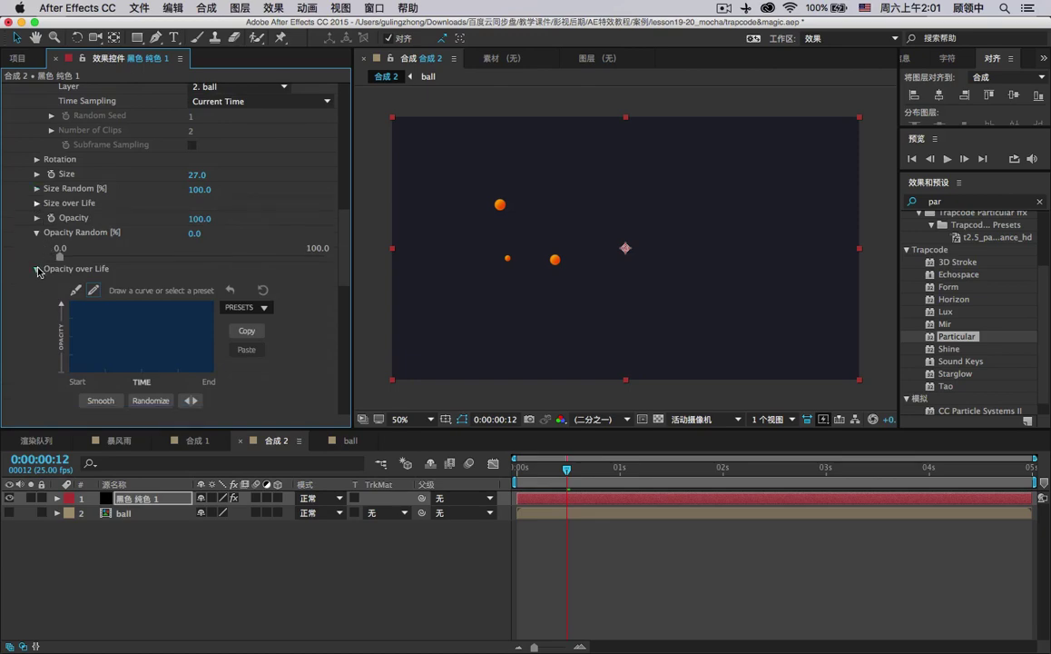
pyautogui.click(38, 268)
pyautogui.click(36, 233)
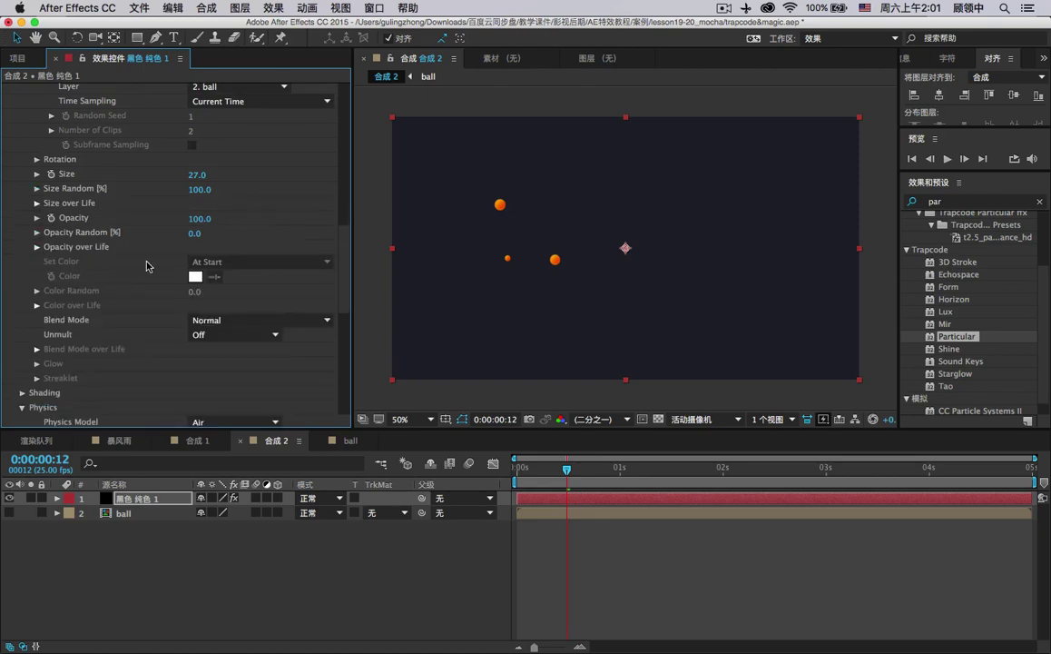
# Scrub the timeline to preview the particles, then show the Project panel.
pyautogui.scroll(10, 149, 265)
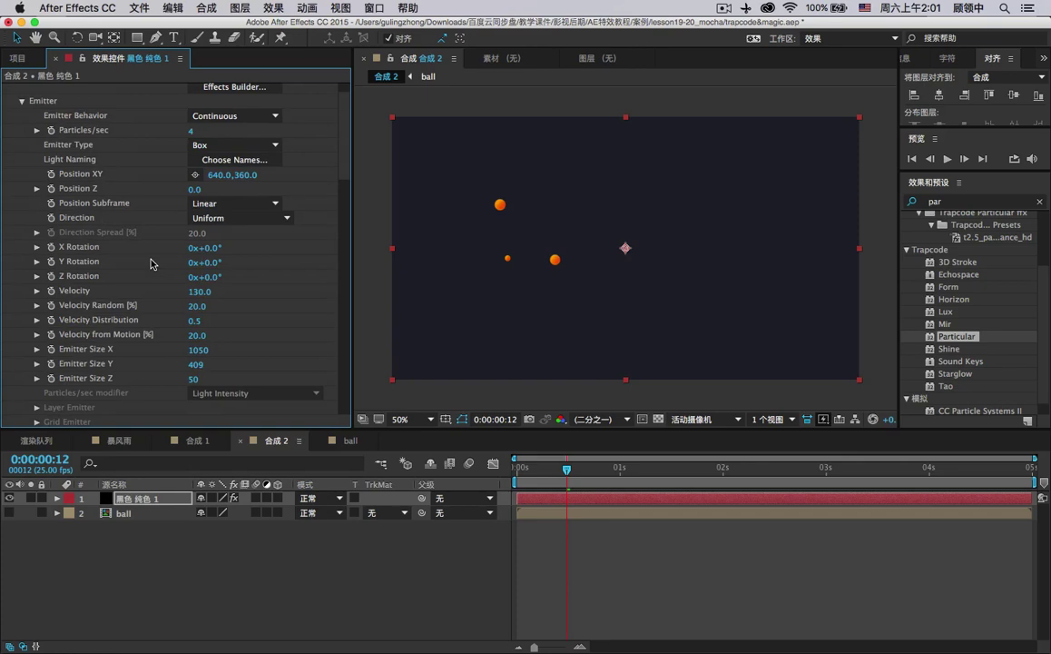
pyautogui.scroll(2, 152, 290)
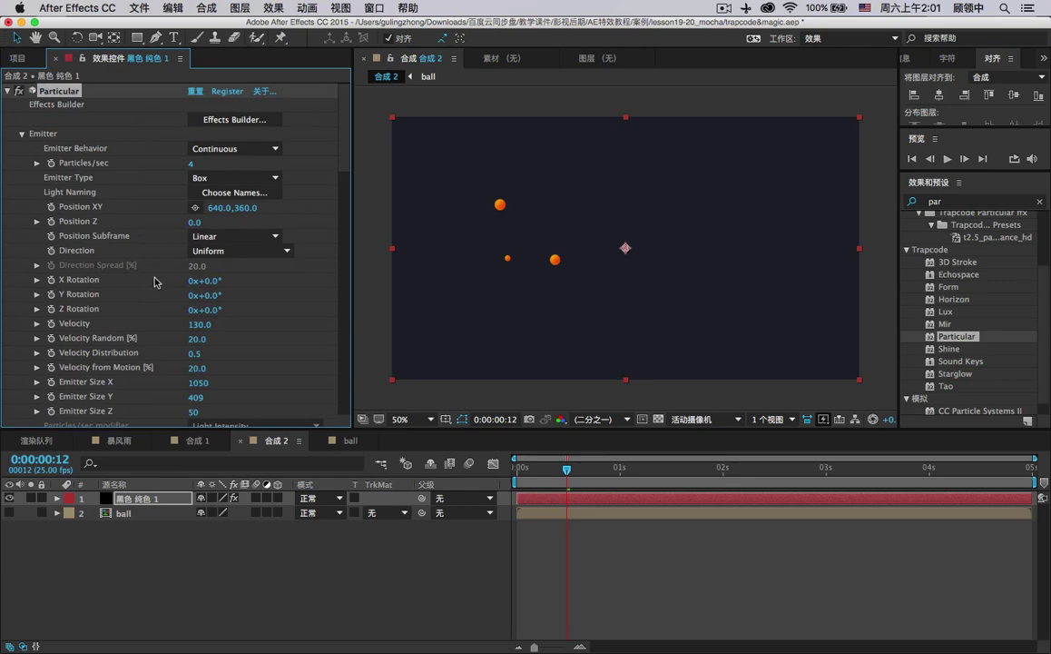
pyautogui.moveTo(622, 467); pyautogui.dragTo(448, 428)
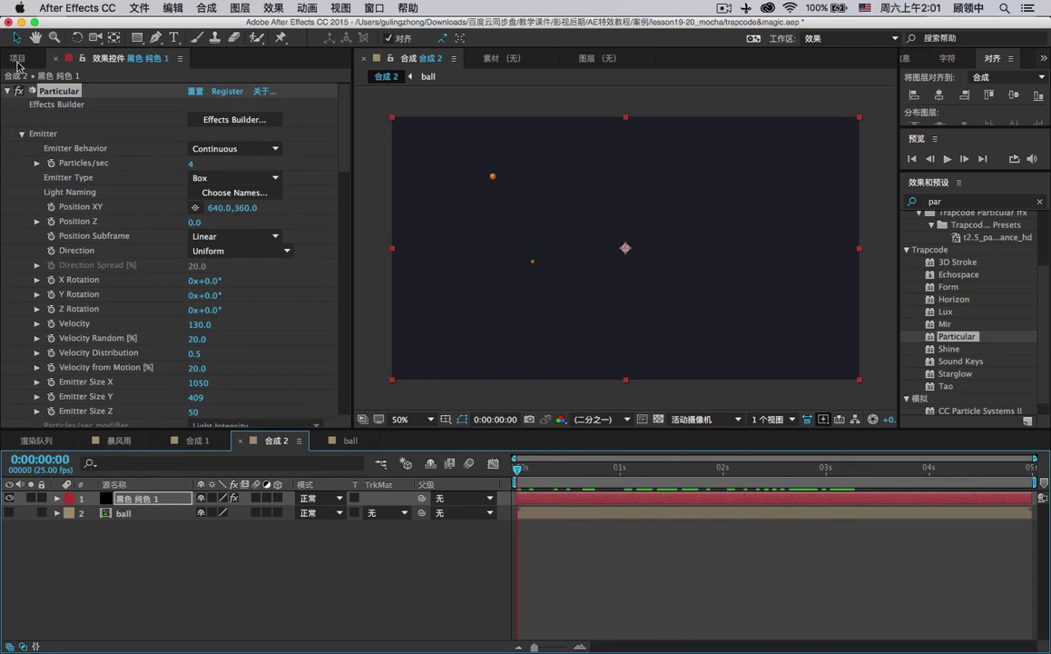
pyautogui.click(17, 58)
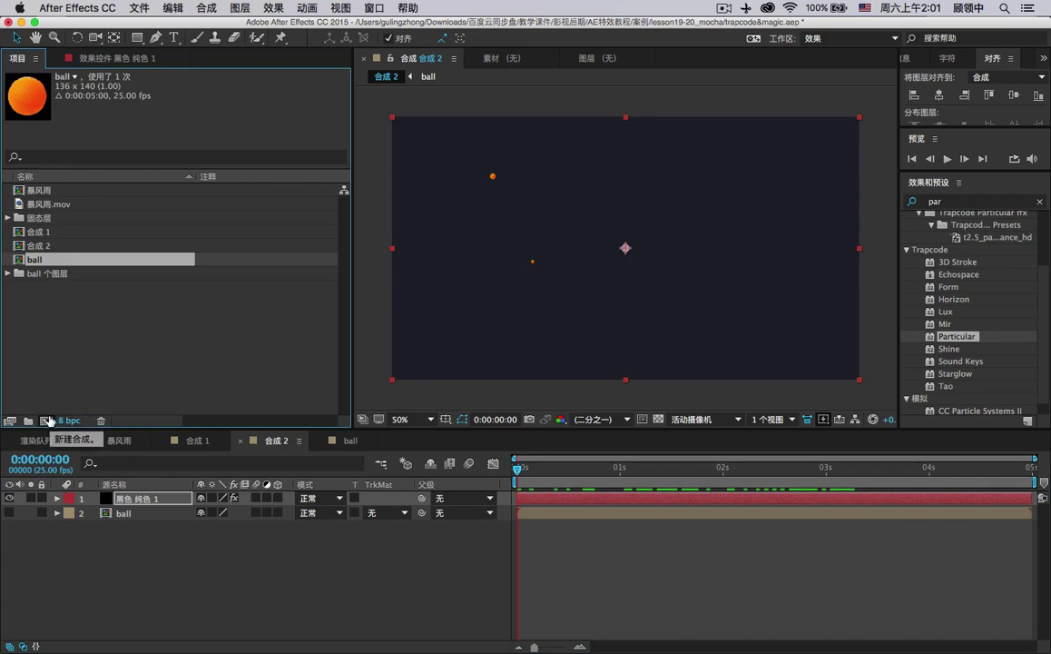
# Create a new composition named shine.
pyautogui.click(48, 420)
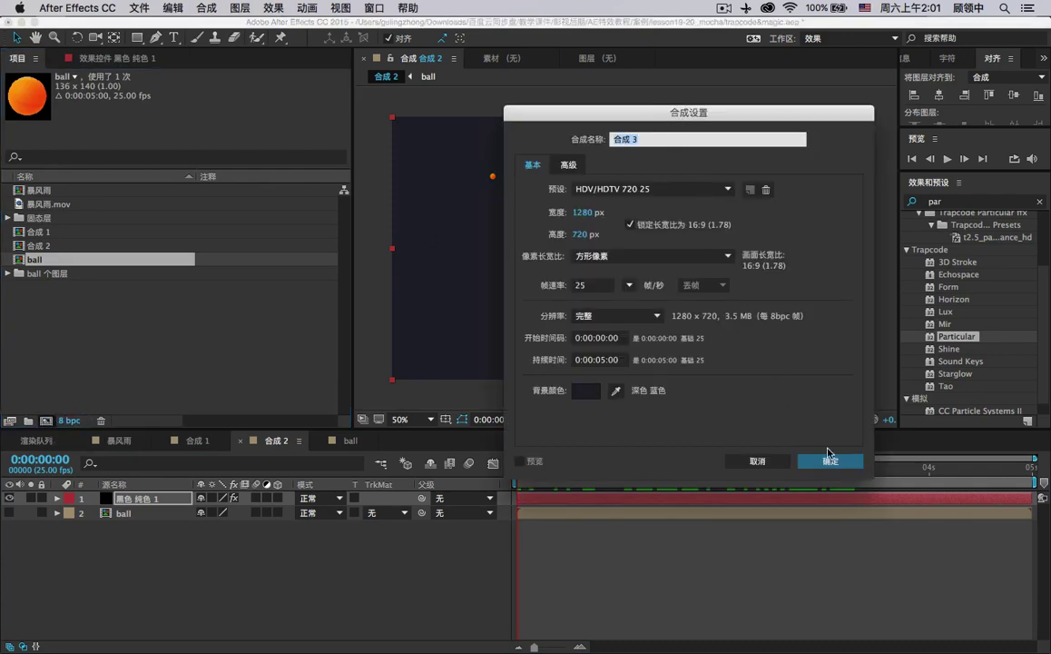
pyautogui.write('shine')
pyautogui.press('Return')
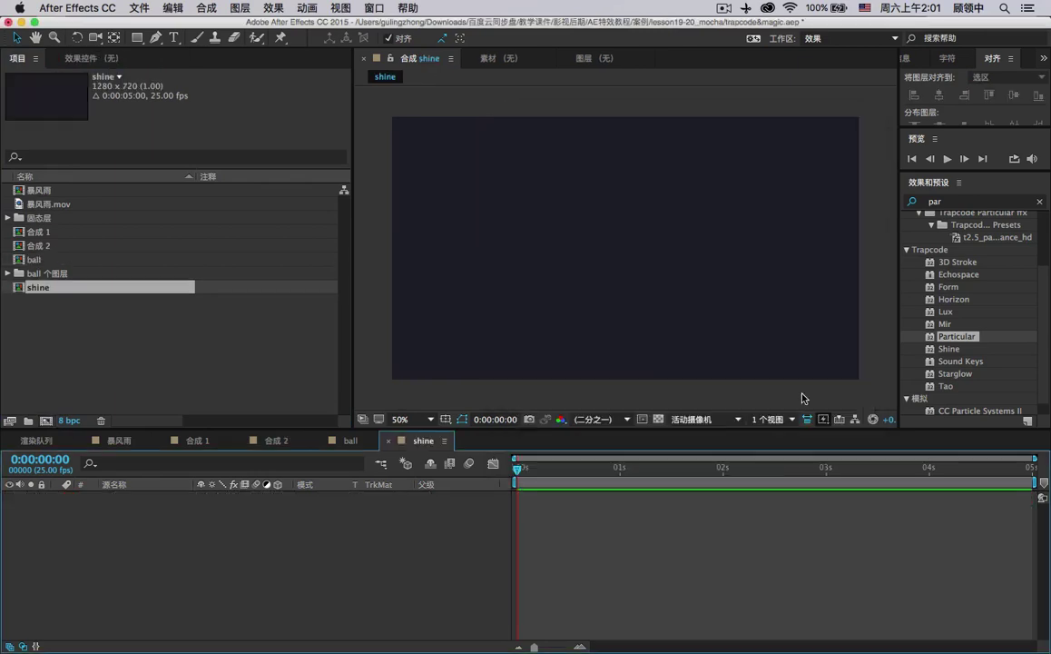
# Add a 130 px text layer reading 'Shine', moved near the frame centre.
pyautogui.click(173, 38)
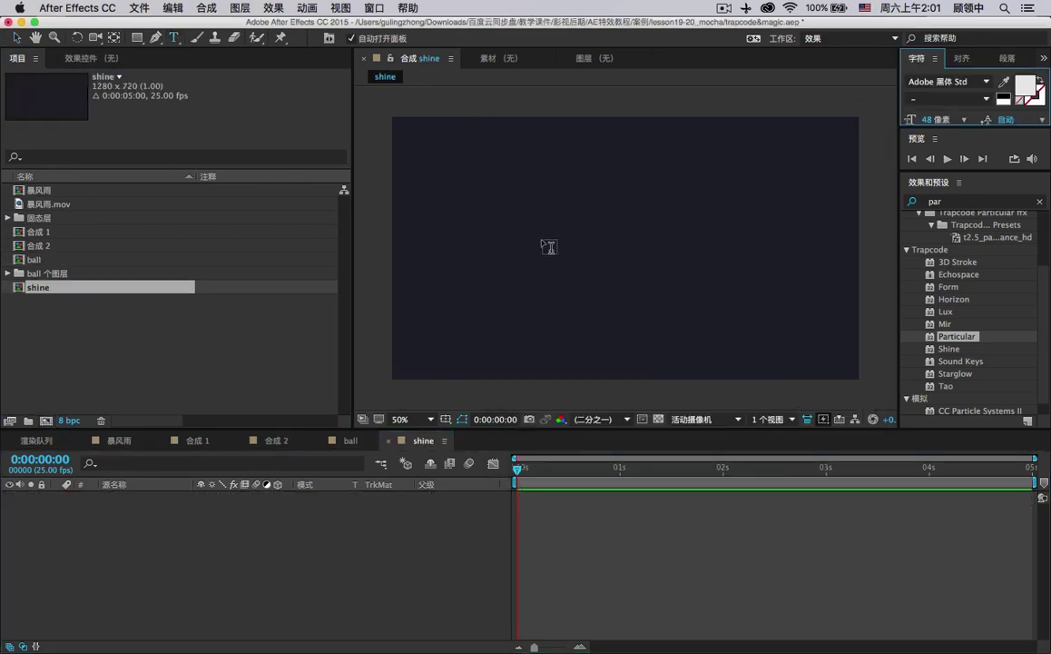
pyautogui.click(542, 236)
pyautogui.write('shine')
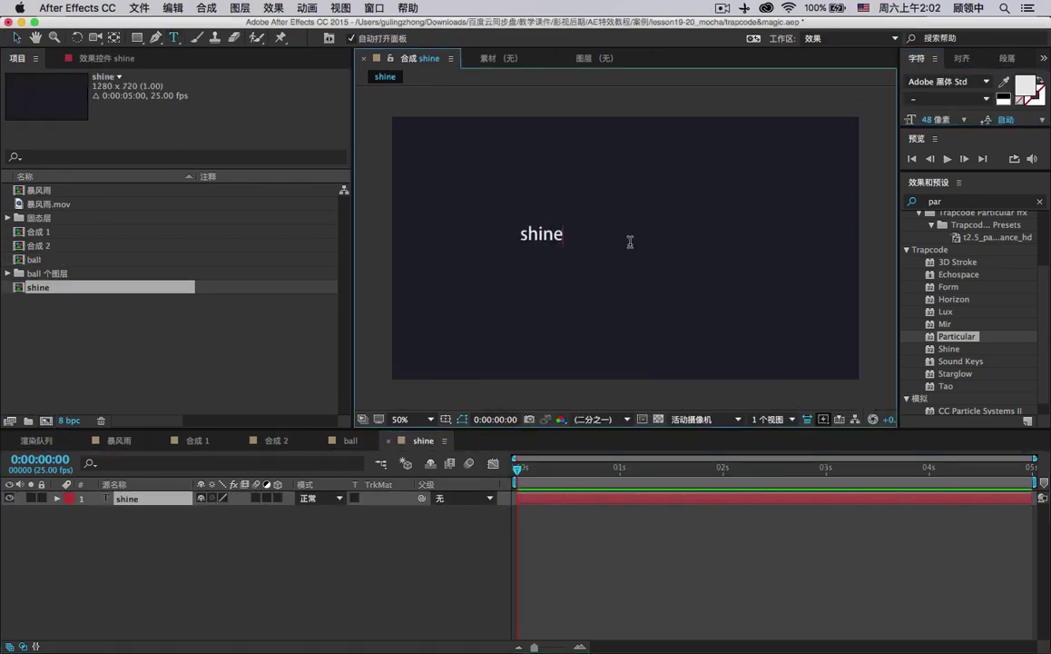
pyautogui.moveTo(521, 234); pyautogui.dragTo(530, 234)
pyautogui.write('S')
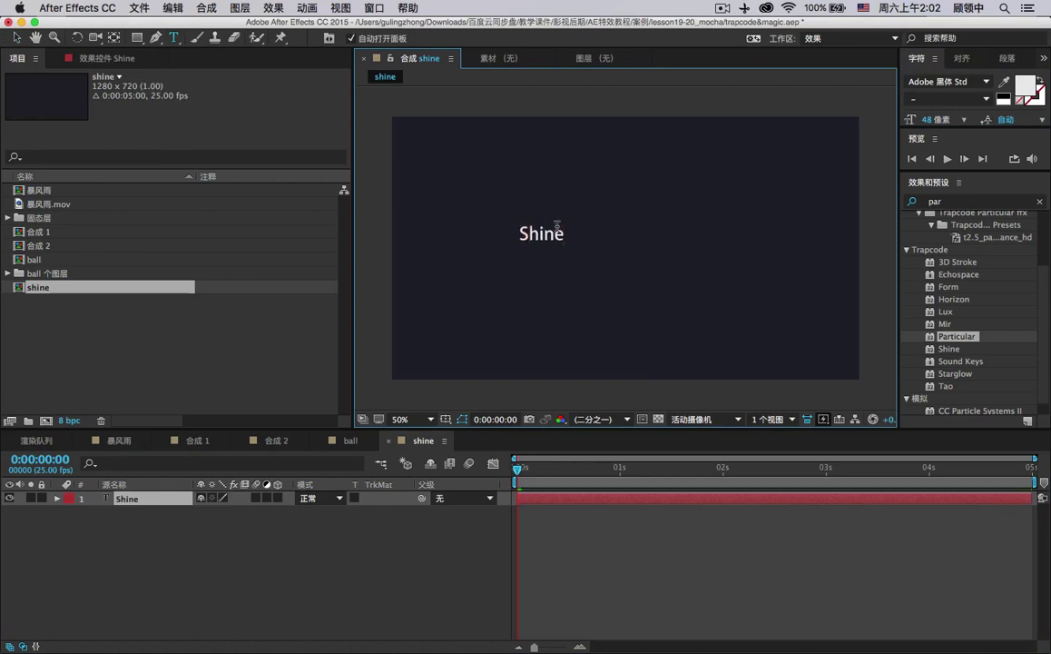
pyautogui.click(17, 38)
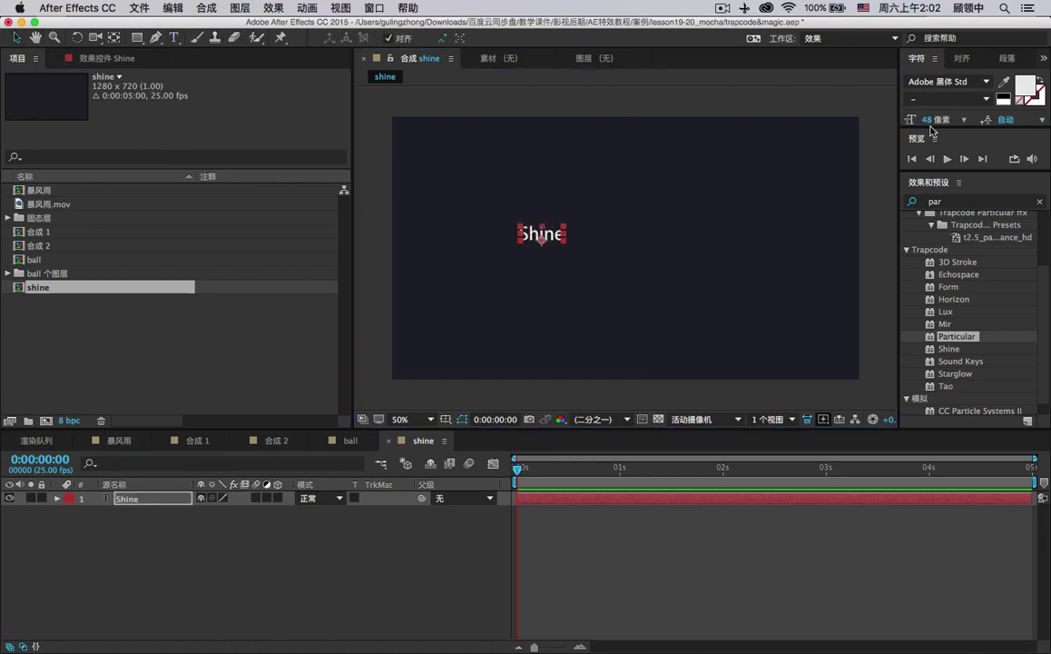
pyautogui.moveTo(928, 119); pyautogui.dragTo(986, 122)
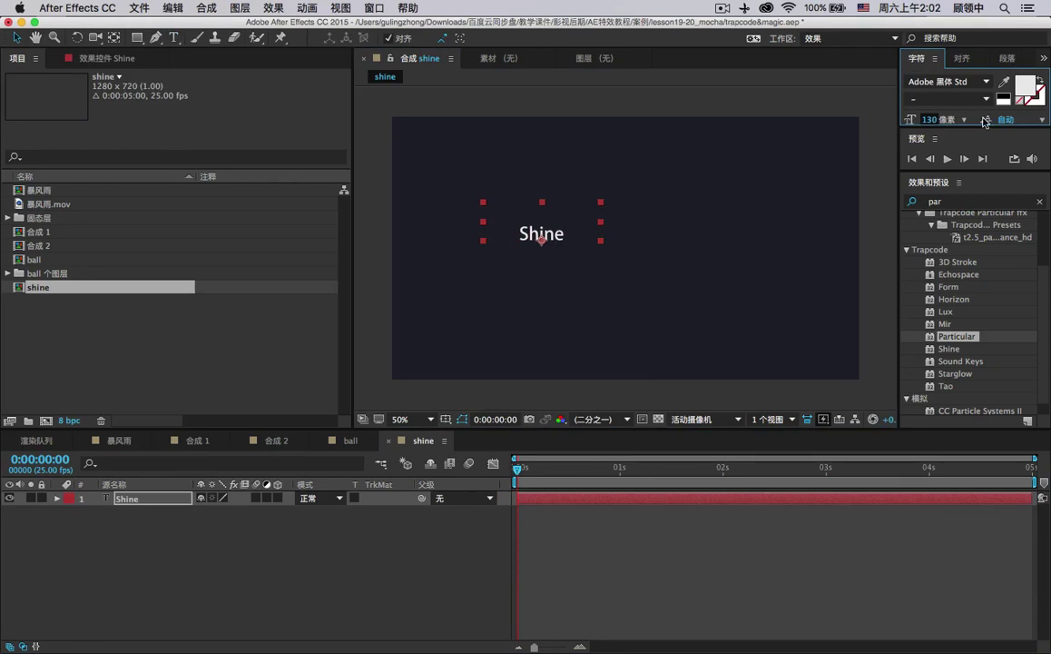
pyautogui.press('capslock')
pyautogui.press('capslock')
pyautogui.moveTo(569, 226); pyautogui.dragTo(647, 250)
pyautogui.click(923, 203)
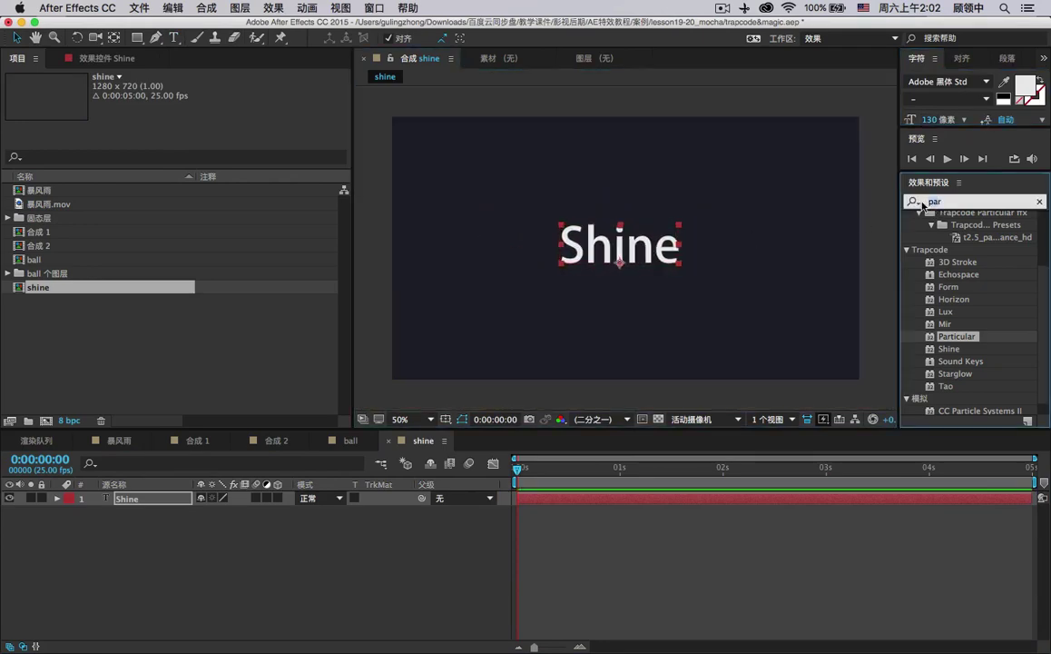
# Apply Trapcode Shine from Effects & Presets to the Shine text layer.
pyautogui.write('shine')
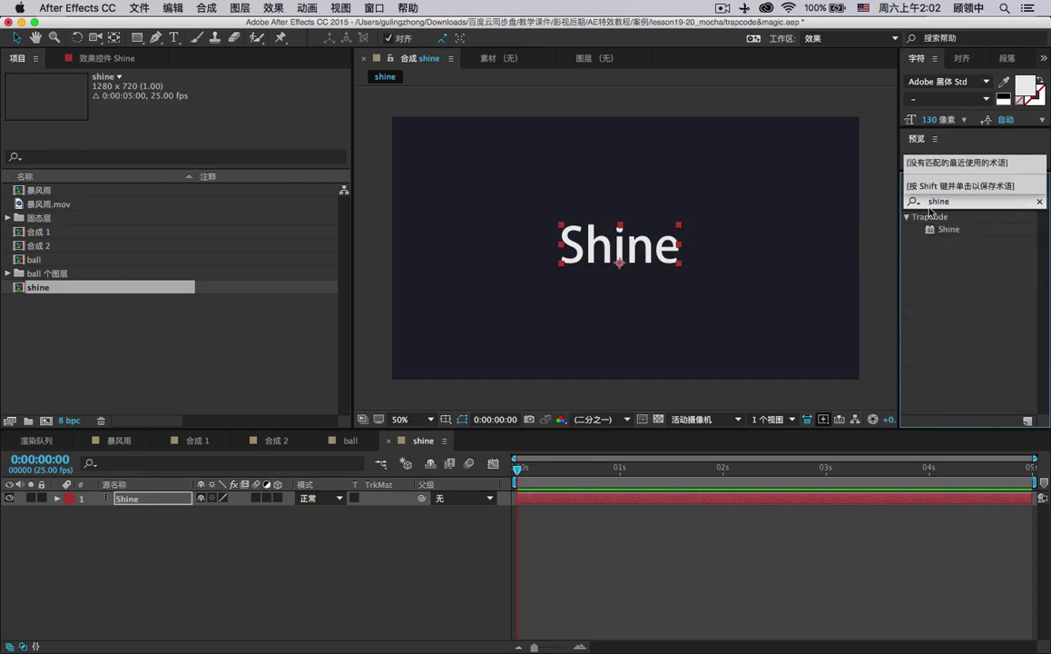
pyautogui.moveTo(949, 228); pyautogui.dragTo(599, 243)
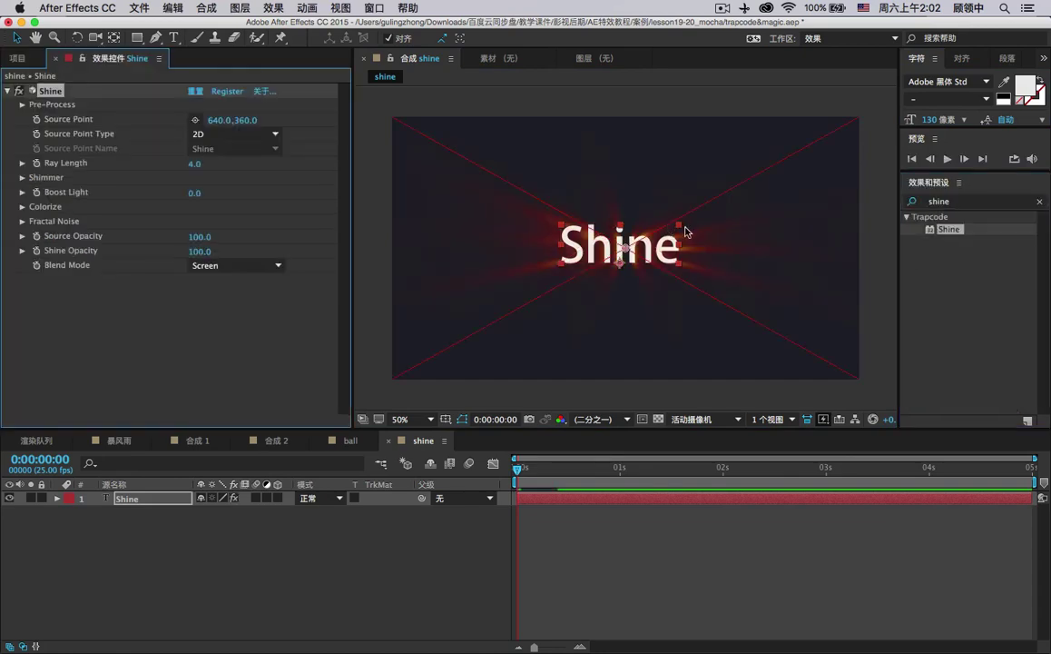
pyautogui.click(228, 91)
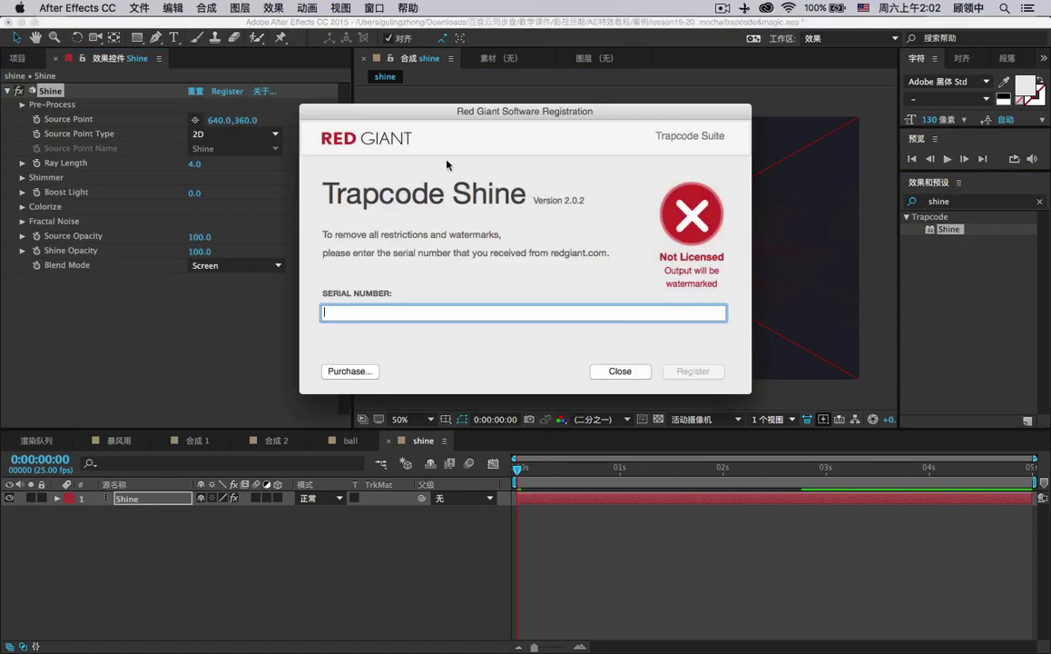
# Register the Shine plugin by pasting its serial number, then close the registration dialog.
pyautogui.click(815, 610)
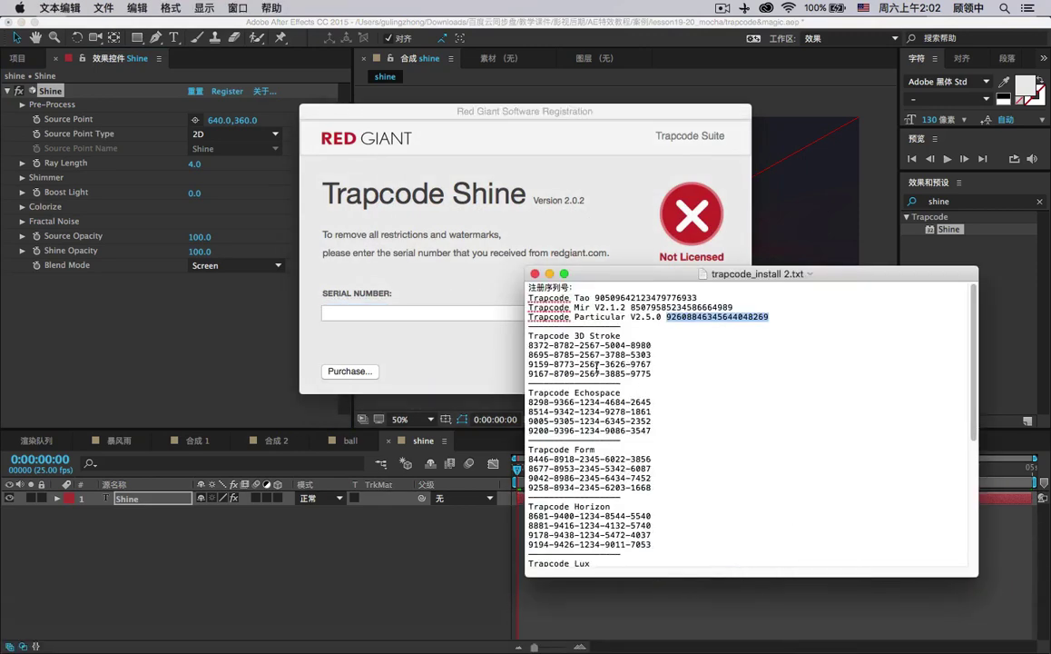
pyautogui.scroll(-5, 596, 366)
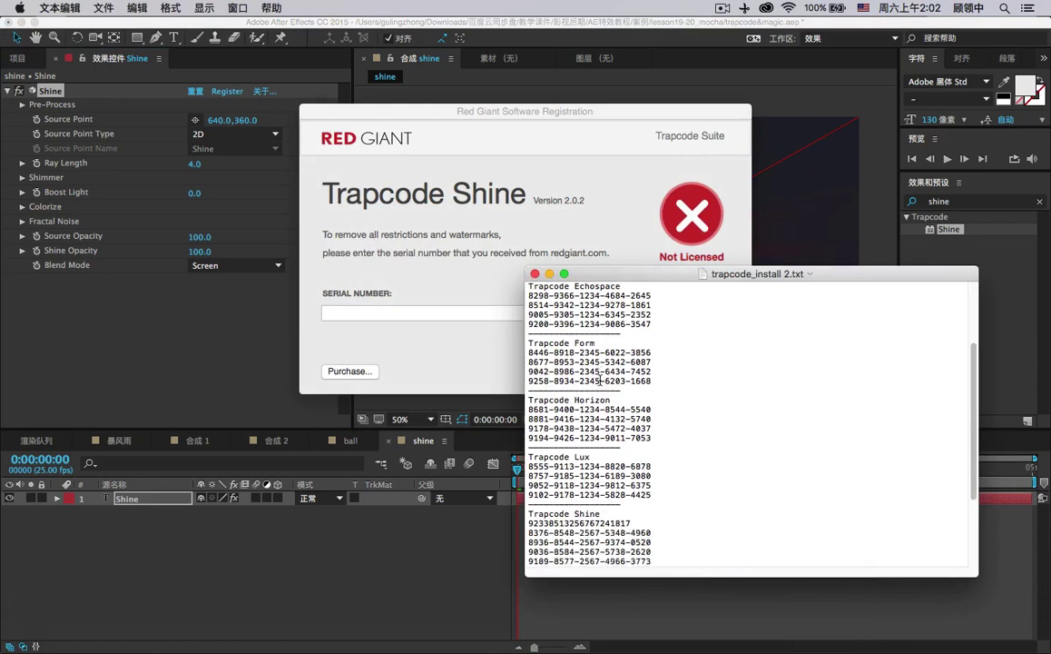
pyautogui.scroll(-1, 604, 387)
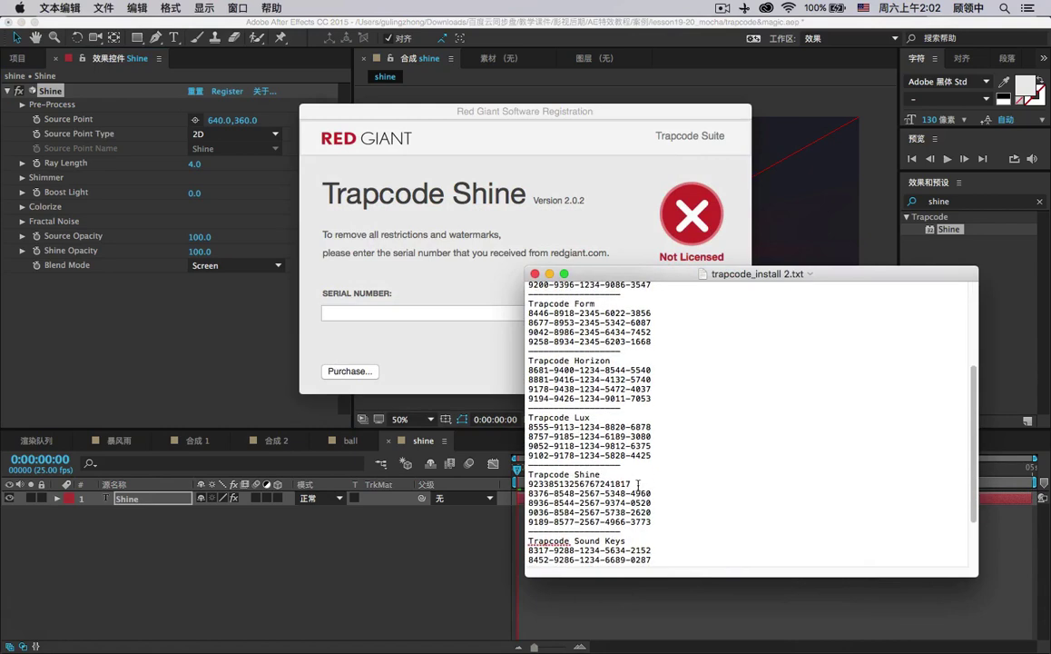
pyautogui.moveTo(652, 492); pyautogui.dragTo(505, 490)
pyautogui.press('super+c')
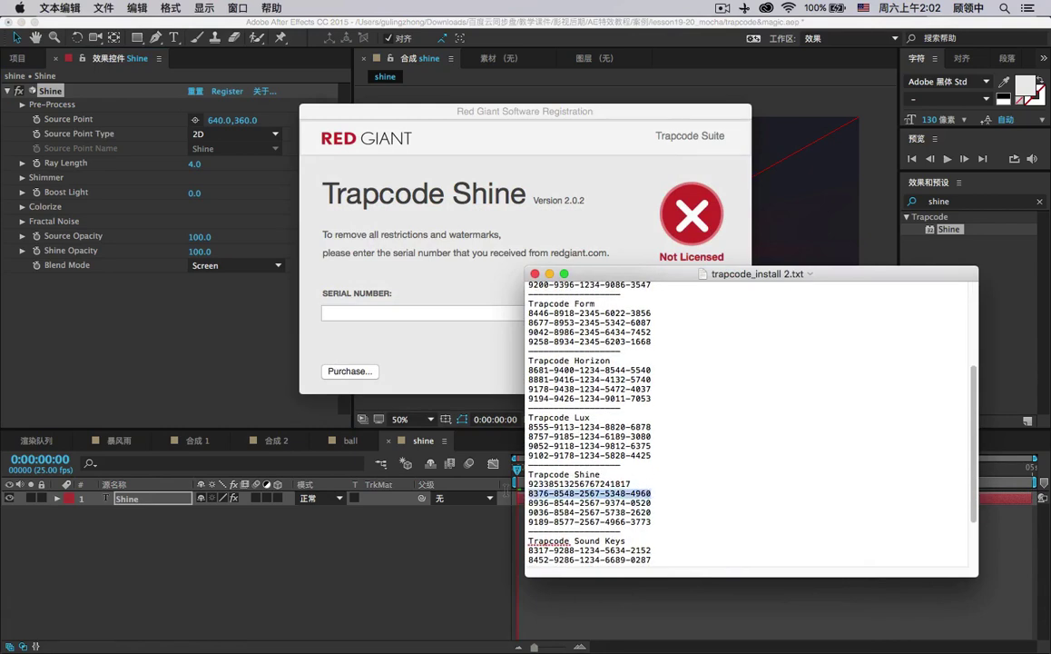
pyautogui.click(381, 312)
pyautogui.press('super+v')
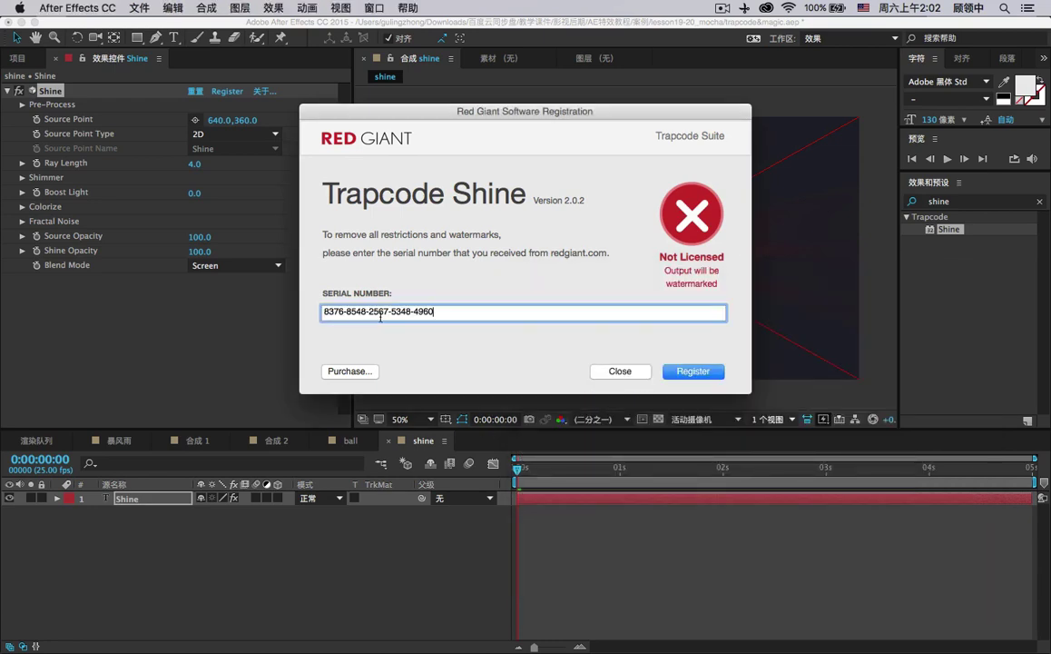
pyautogui.click(677, 373)
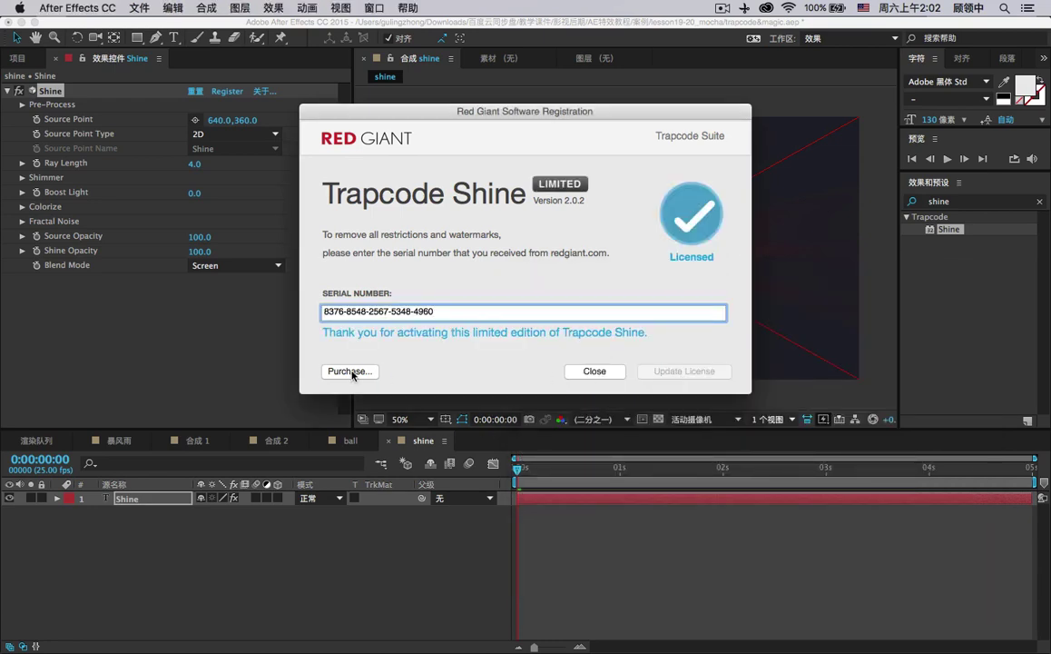
pyautogui.click(354, 371)
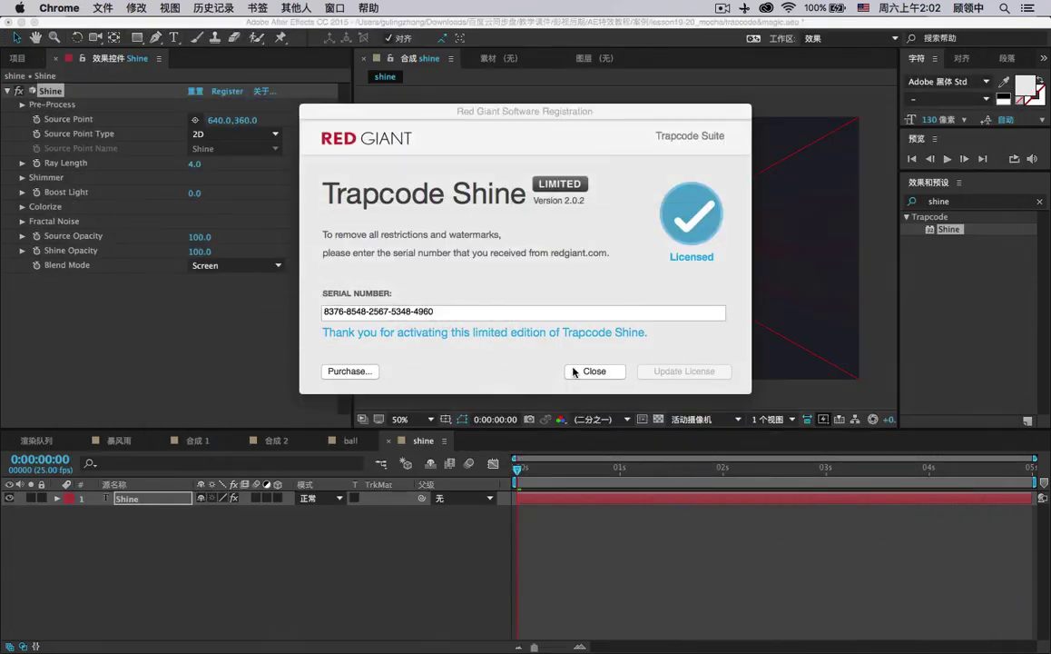
pyautogui.click(601, 369)
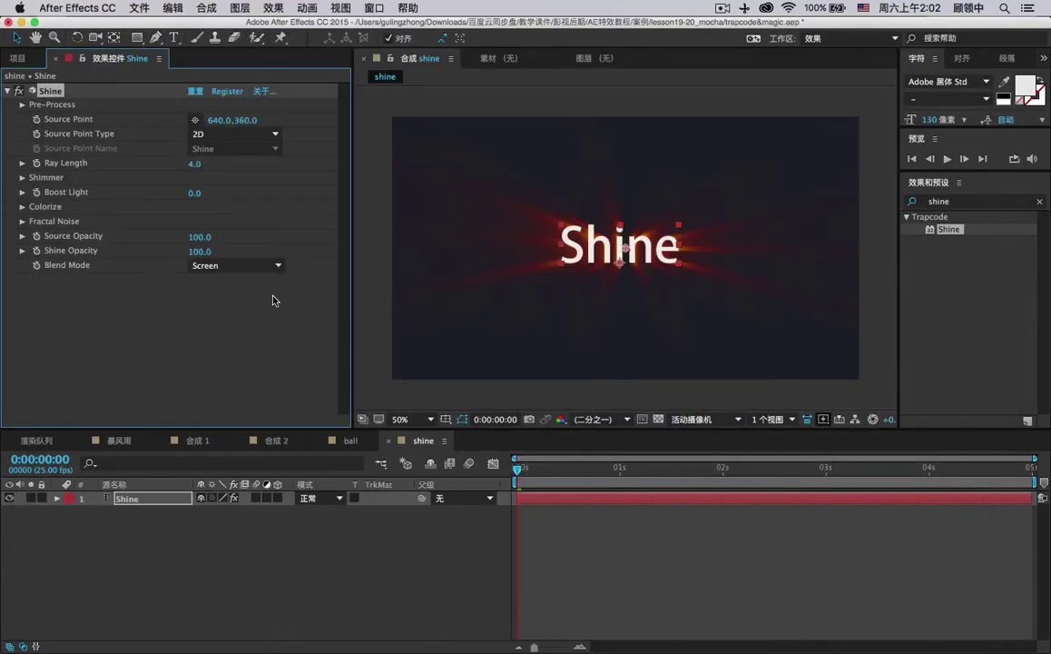
# Set Shine's Blend Mode to Add and drag Ray Length higher to stretch the rays.
pyautogui.click(537, 101)
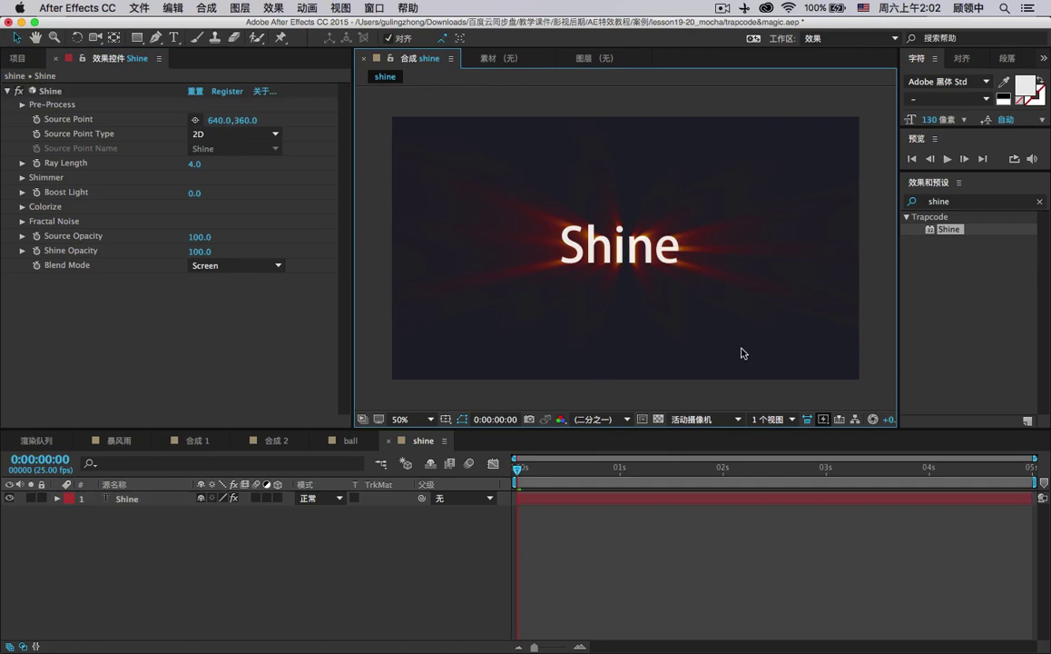
pyautogui.click(237, 265)
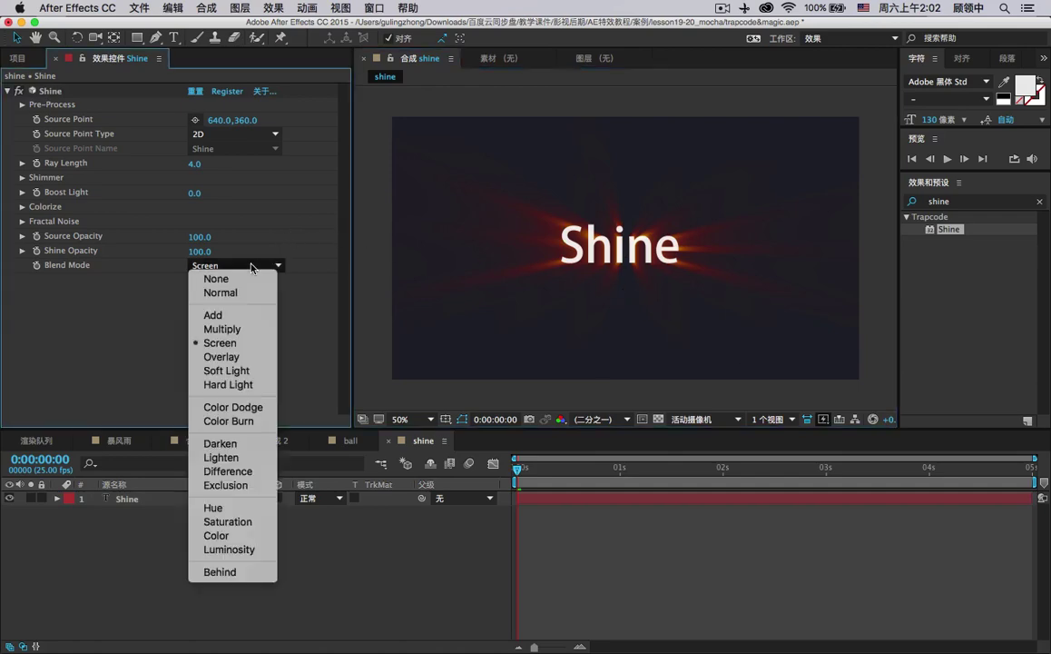
pyautogui.click(231, 313)
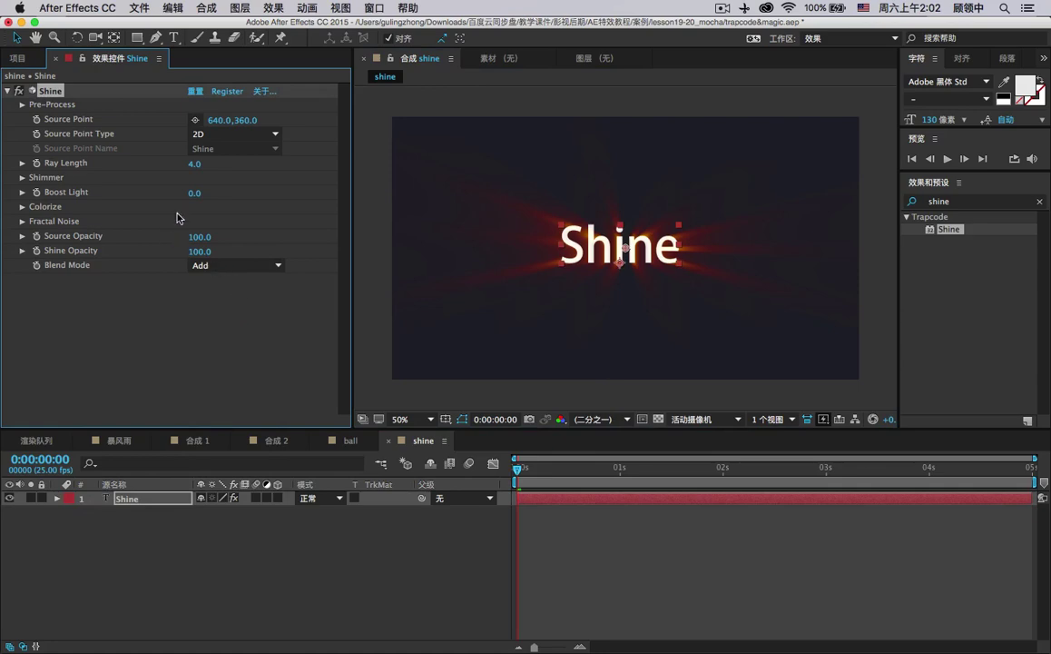
pyautogui.click(23, 164)
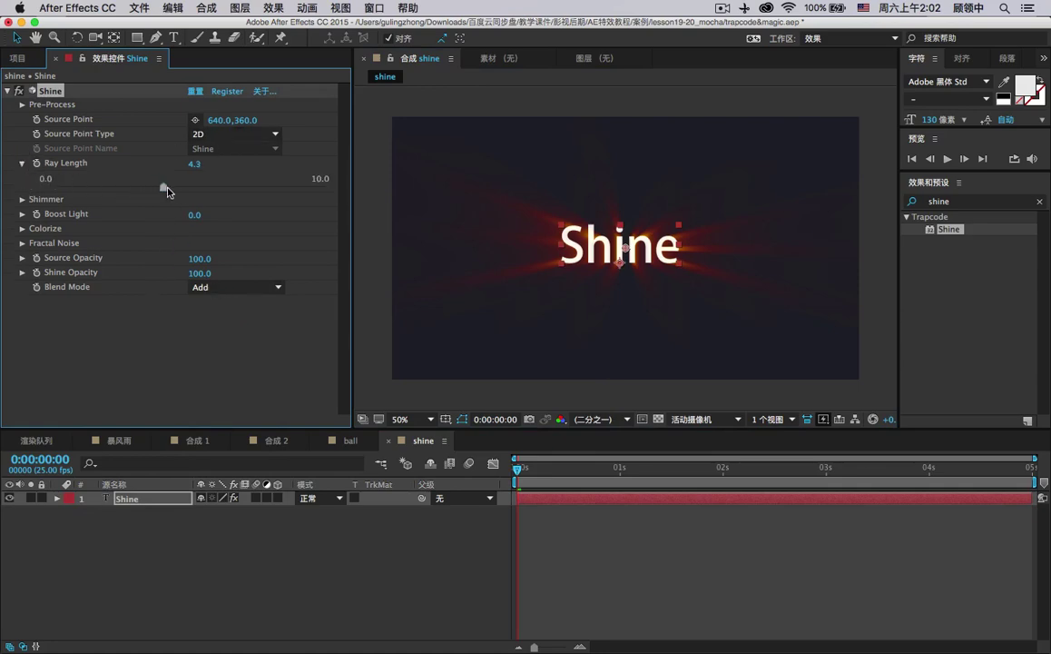
pyautogui.moveTo(157, 188); pyautogui.dragTo(315, 189)
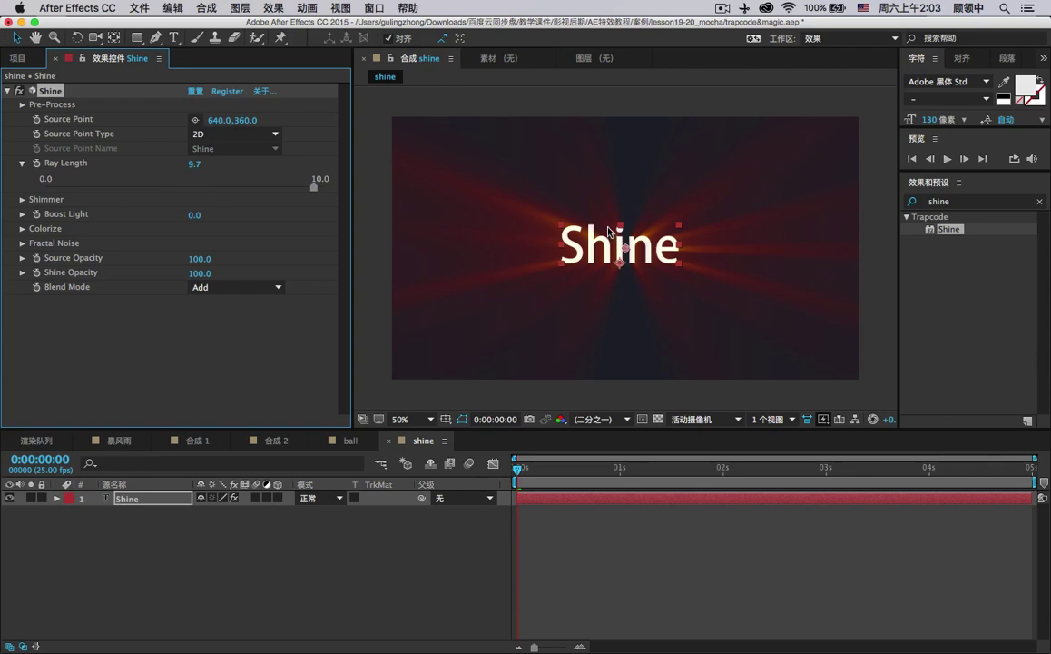
# Adjust Shine Opacity and Source Opacity to fade the text, leaving Source Opacity unkeyframed.
pyautogui.click(22, 278)
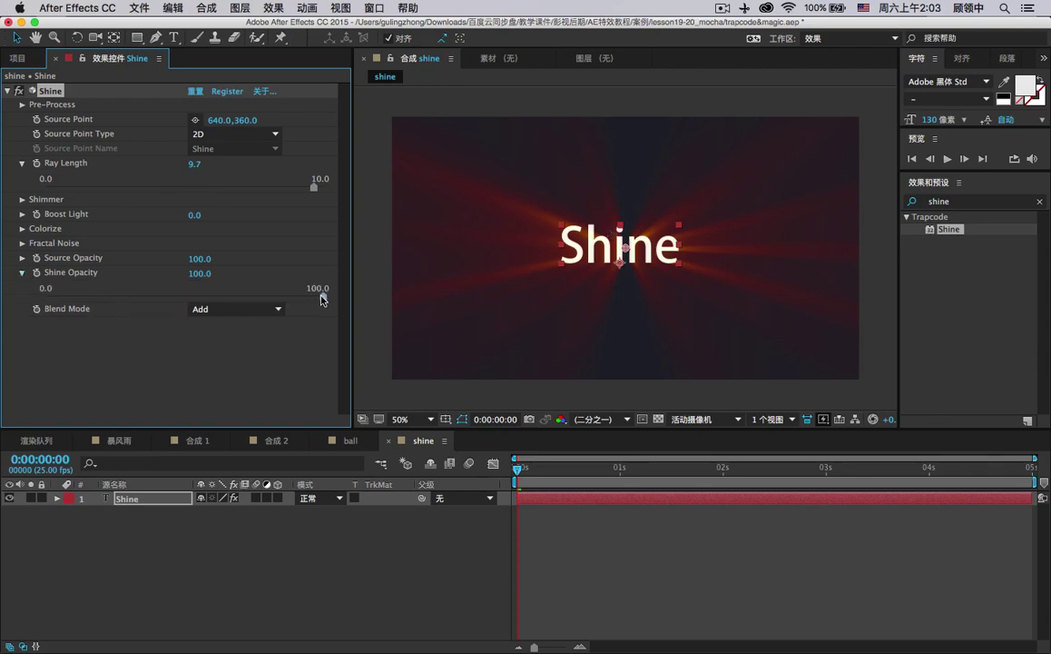
pyautogui.moveTo(316, 296); pyautogui.dragTo(348, 258)
pyautogui.click(22, 259)
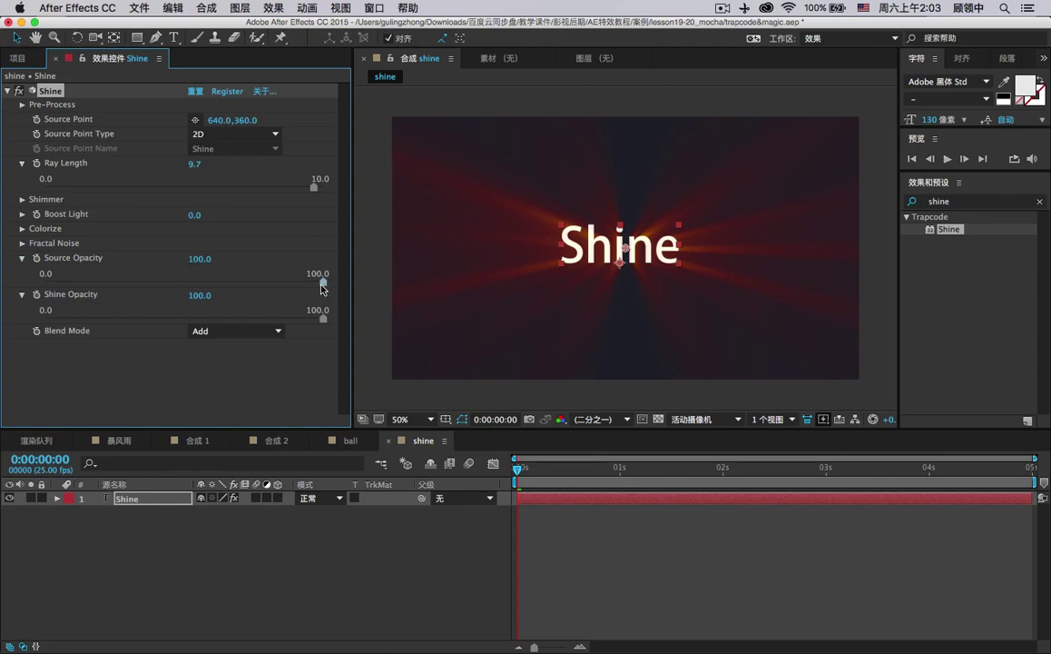
pyautogui.moveTo(323, 285); pyautogui.dragTo(358, 288)
pyautogui.moveTo(193, 214)
pyautogui.mouseDown()
pyautogui.moveTo(351, 216)
pyautogui.moveTo(183, 222)
pyautogui.mouseUp()
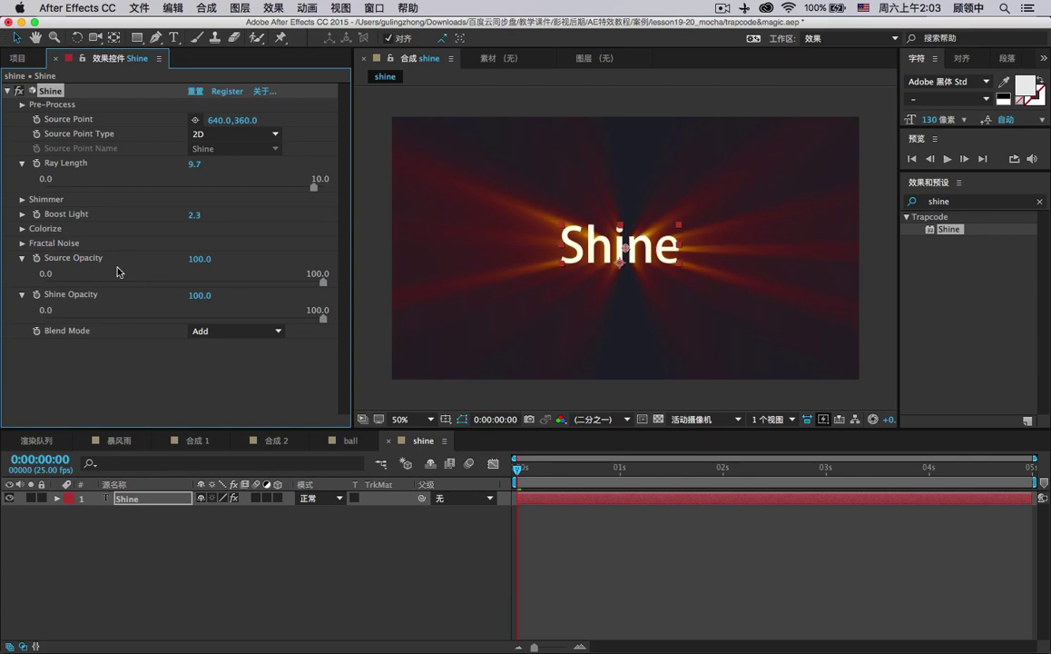
pyautogui.click(37, 258)
pyautogui.click(37, 258)
# Bring Shine's Boost Light down to 3.1, judging the rays at frame 8.
pyautogui.moveTo(209, 216); pyautogui.dragTo(305, 234)
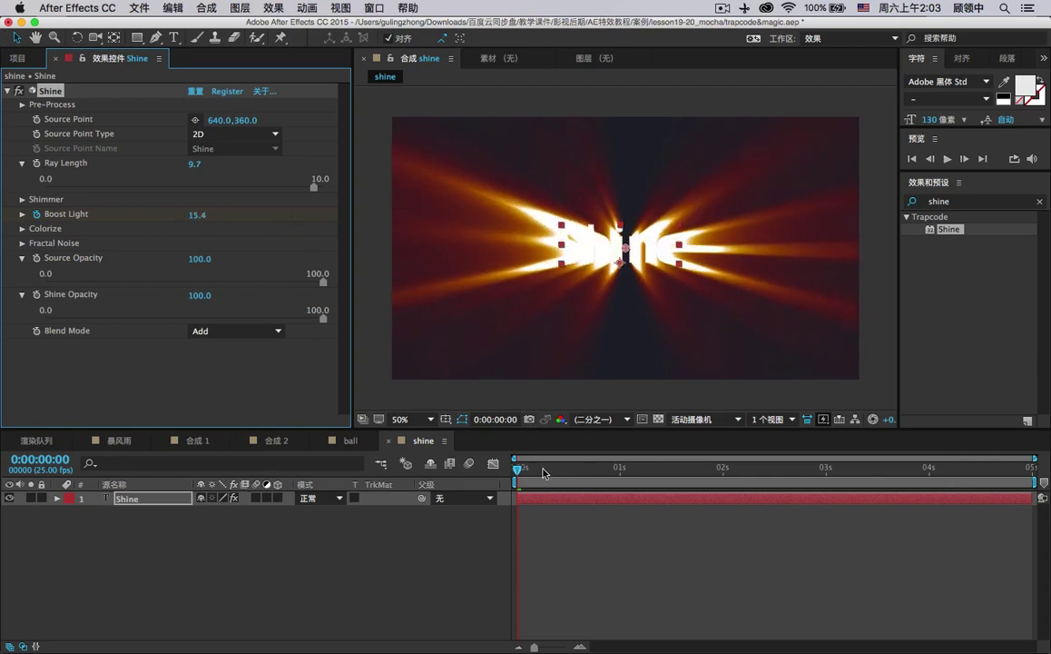
pyautogui.moveTo(544, 473); pyautogui.dragTo(554, 470)
pyautogui.moveTo(200, 218); pyautogui.dragTo(92, 213)
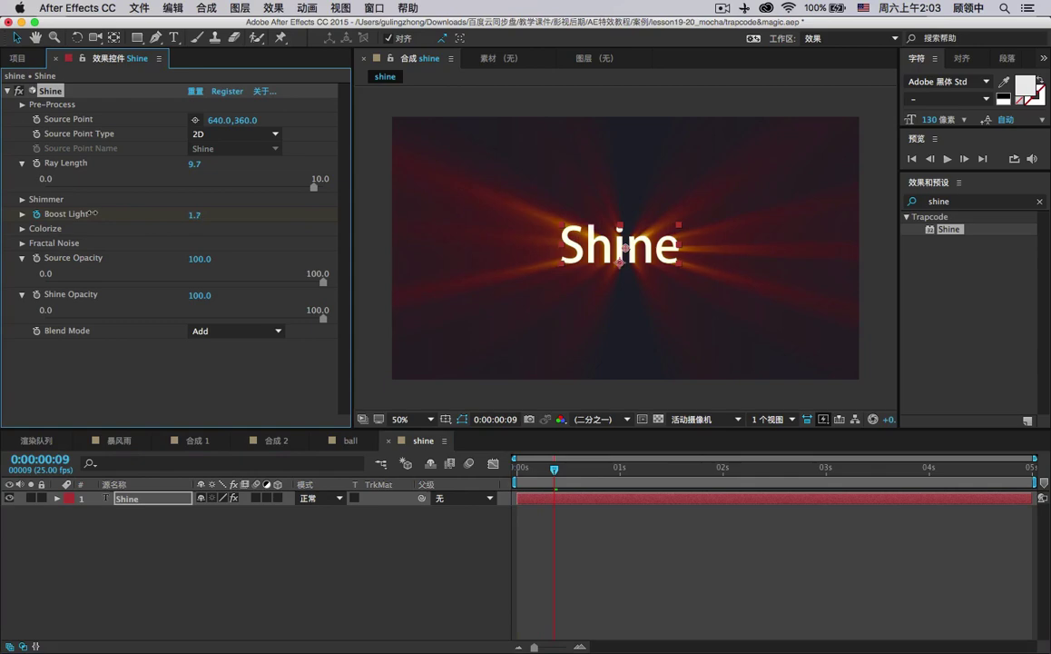
pyautogui.press('Home')
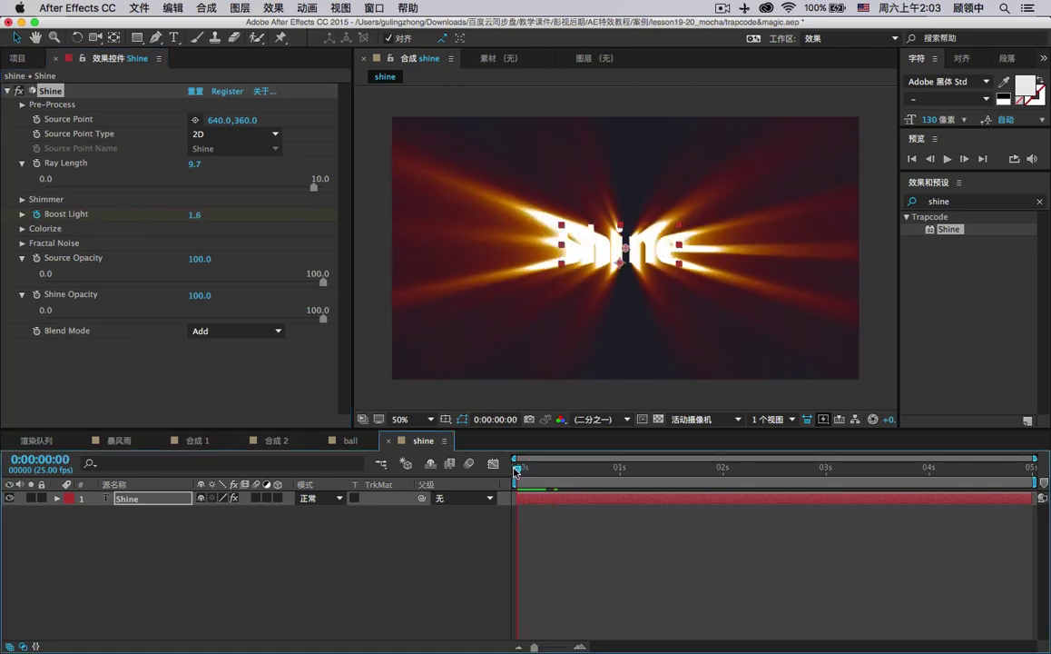
pyautogui.moveTo(518, 466); pyautogui.dragTo(551, 464)
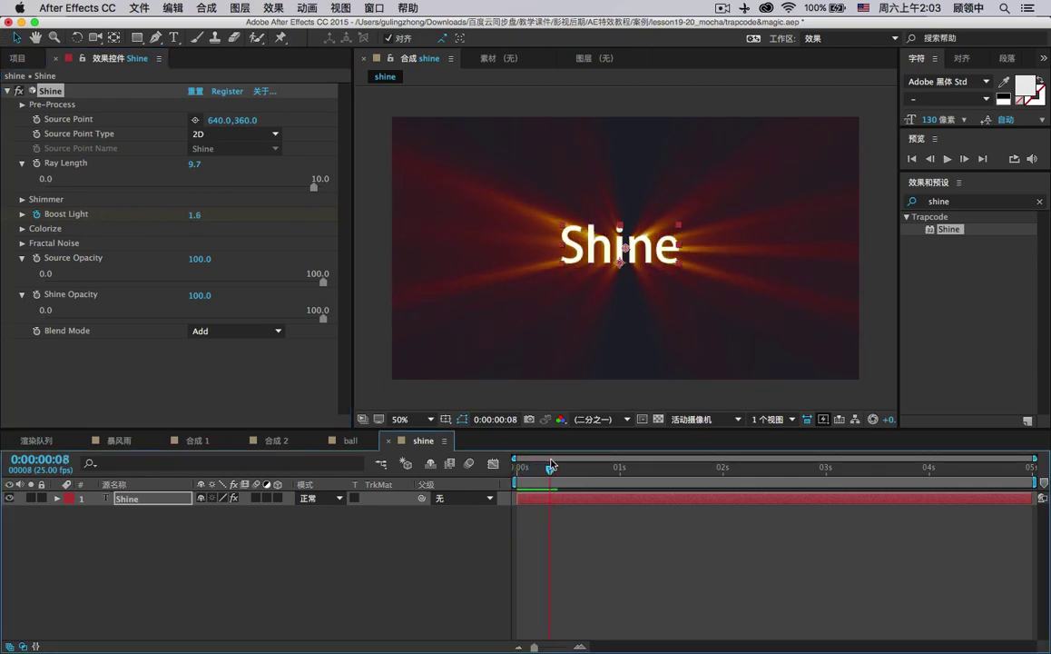
pyautogui.click(21, 199)
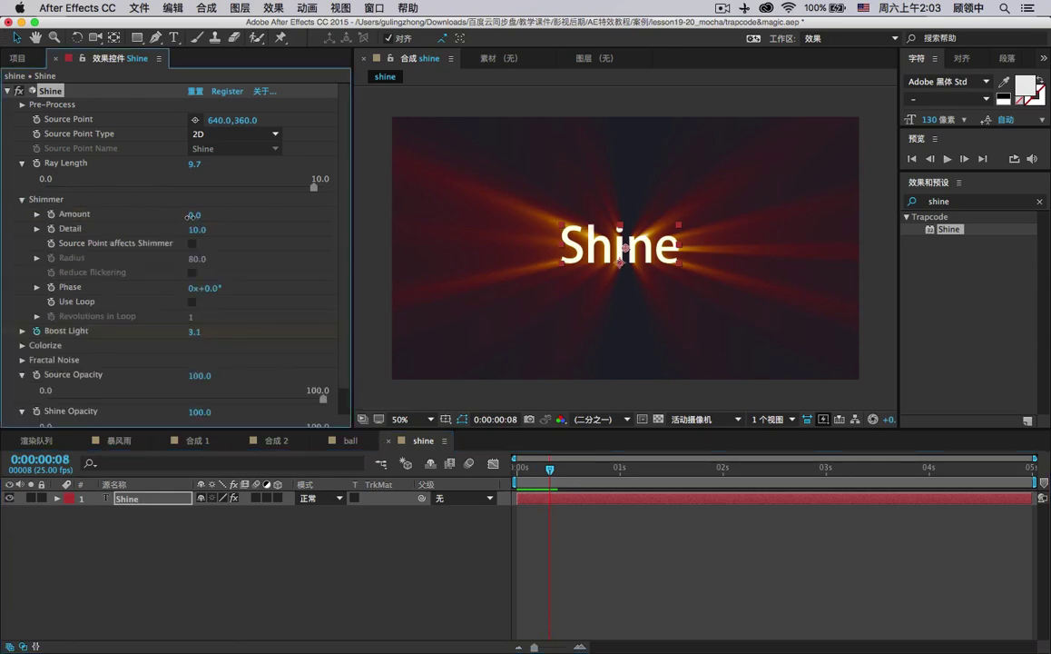
# Set Shimmer Amount 97, Detail 14, Phase 129°, trying 3D Light source point before reverting to 2D.
pyautogui.moveTo(189, 216); pyautogui.dragTo(218, 228)
pyautogui.moveTo(235, 285); pyautogui.dragTo(284, 274)
pyautogui.click(229, 135)
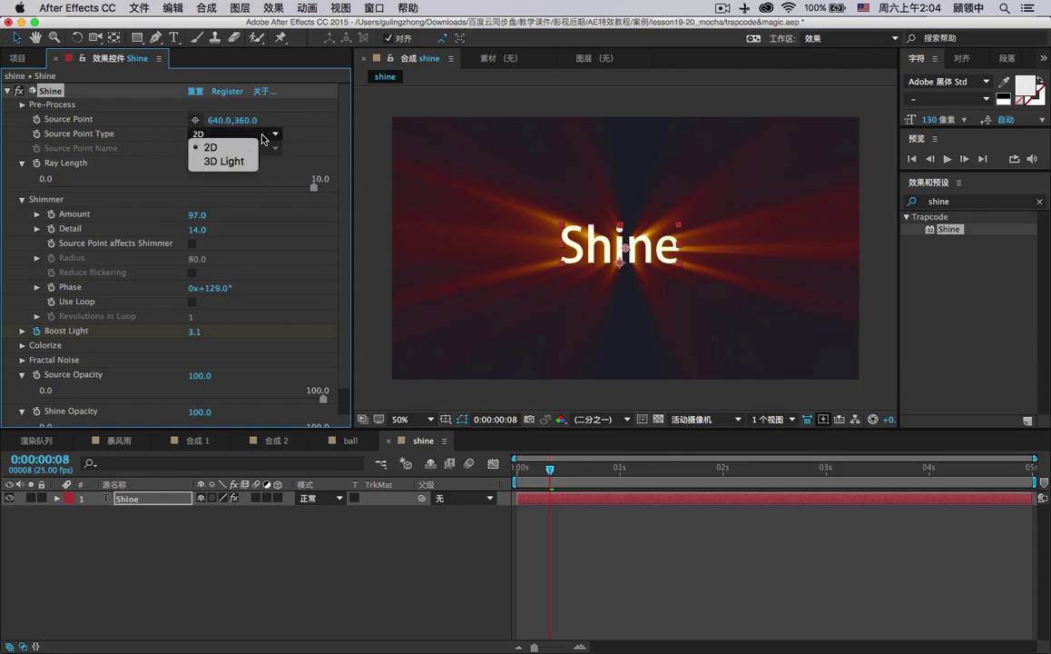
pyautogui.click(255, 172)
pyautogui.click(251, 150)
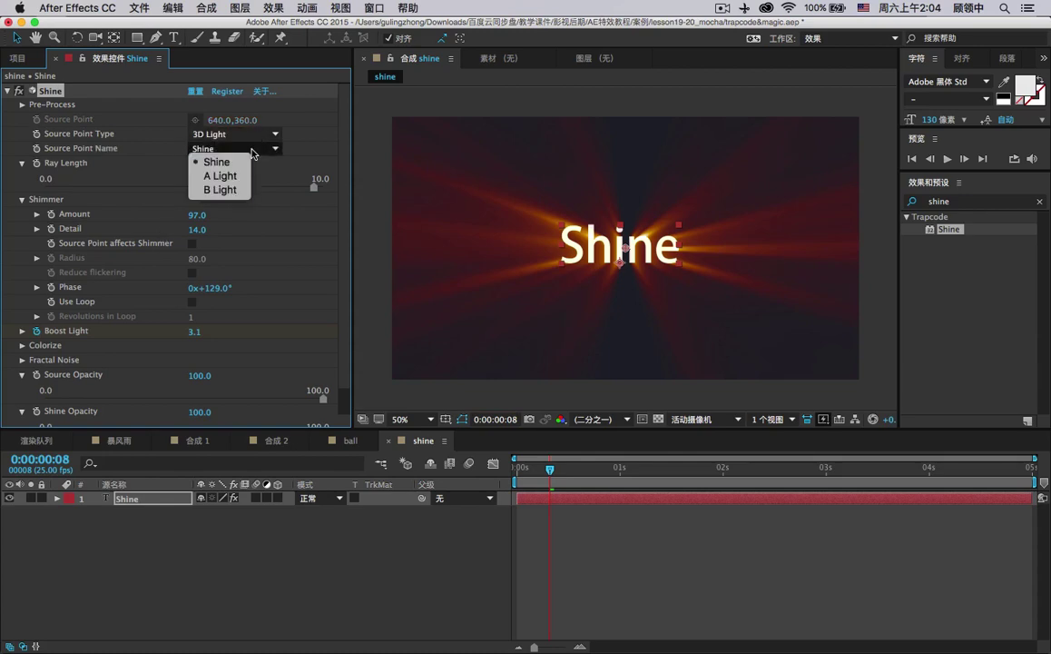
pyautogui.click(259, 151)
pyautogui.click(241, 136)
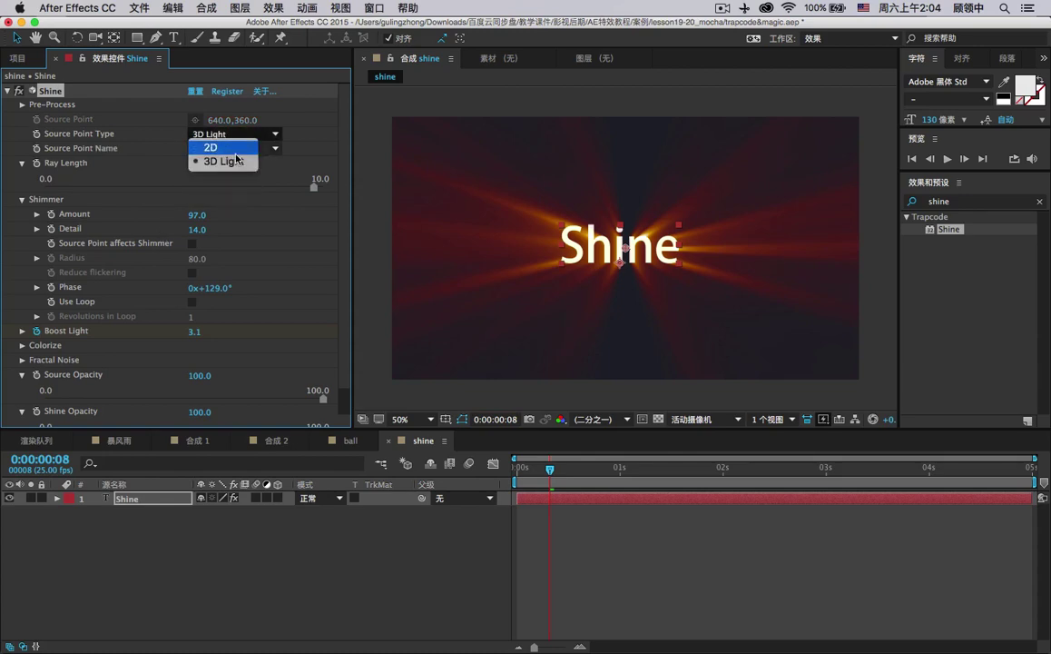
pyautogui.click(222, 146)
pyautogui.scroll(-1, 270, 236)
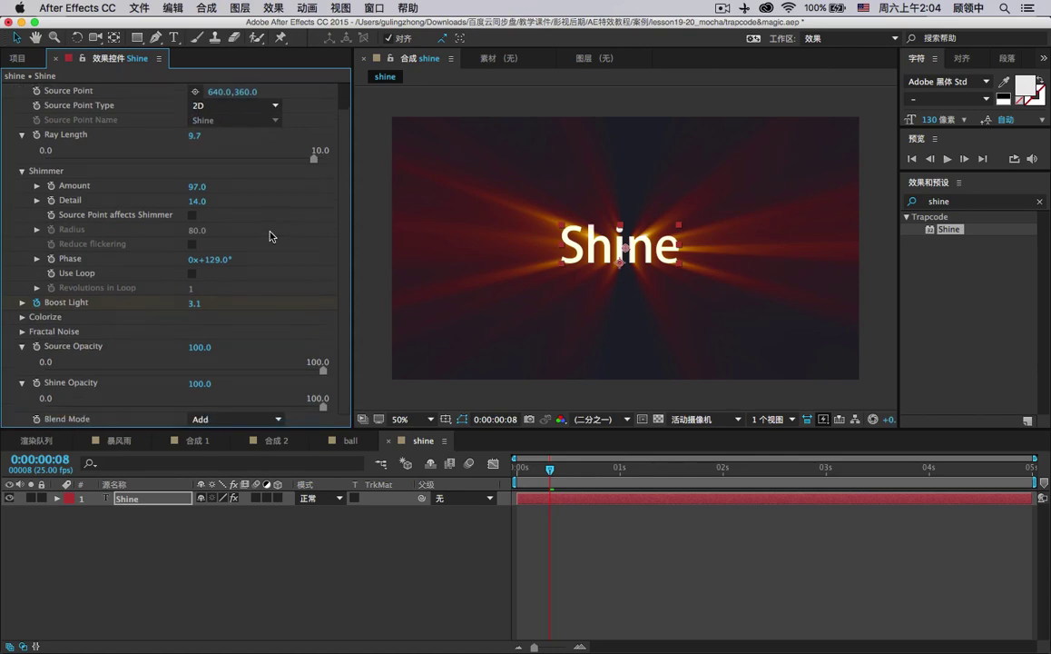
# Preview the Magic and USA Colorize presets, then settle on Aura based on Alpha.
pyautogui.scroll(-1, 24, 295)
pyautogui.click(22, 302)
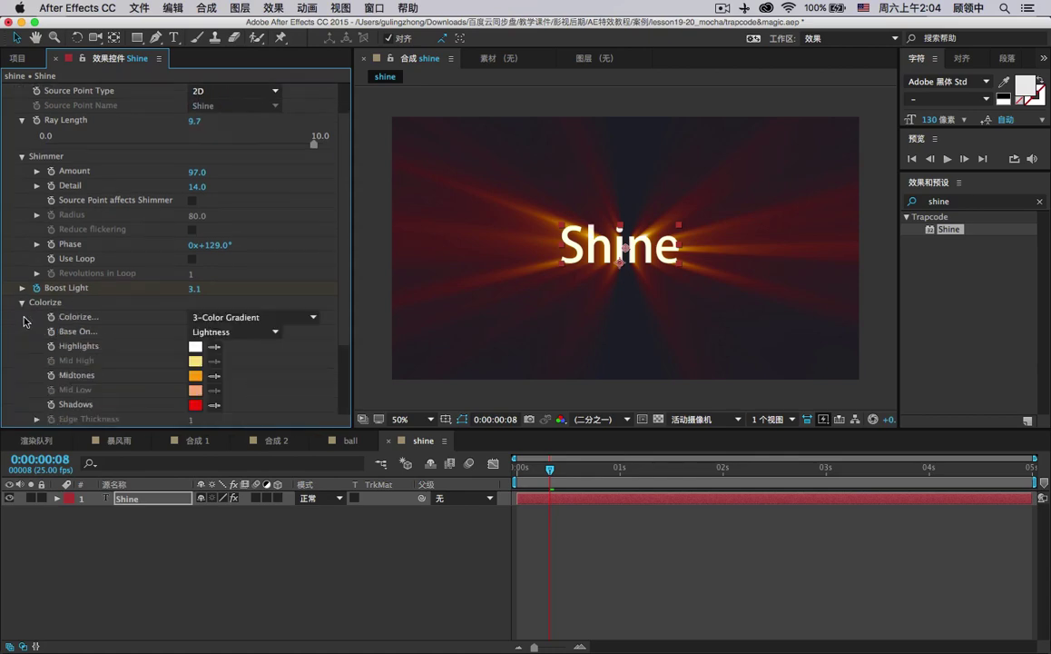
pyautogui.click(238, 317)
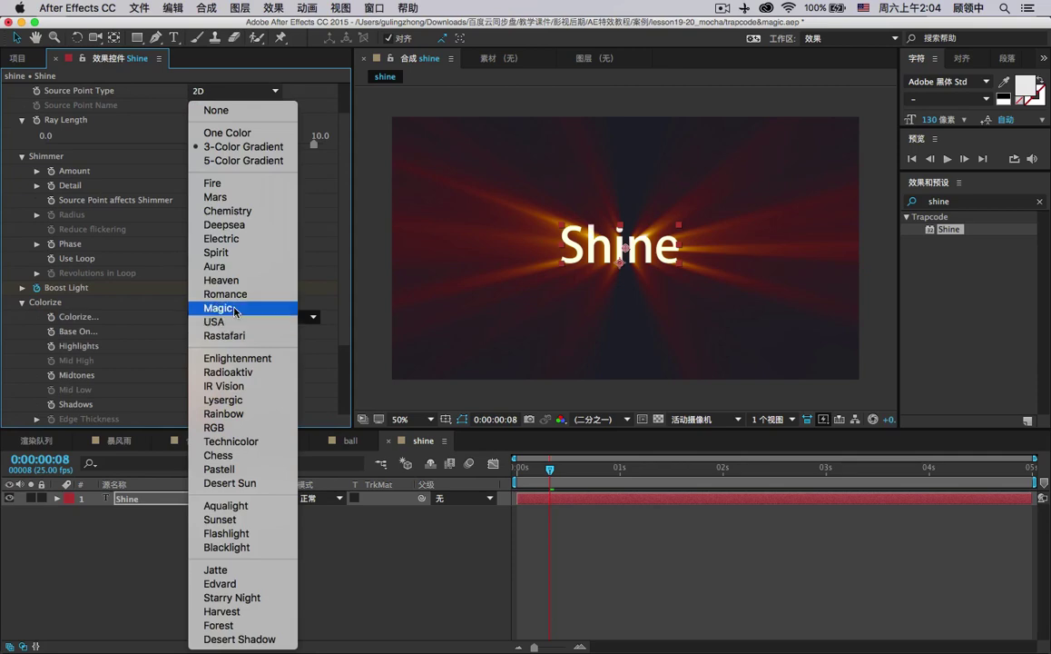
pyautogui.click(228, 308)
pyautogui.click(250, 319)
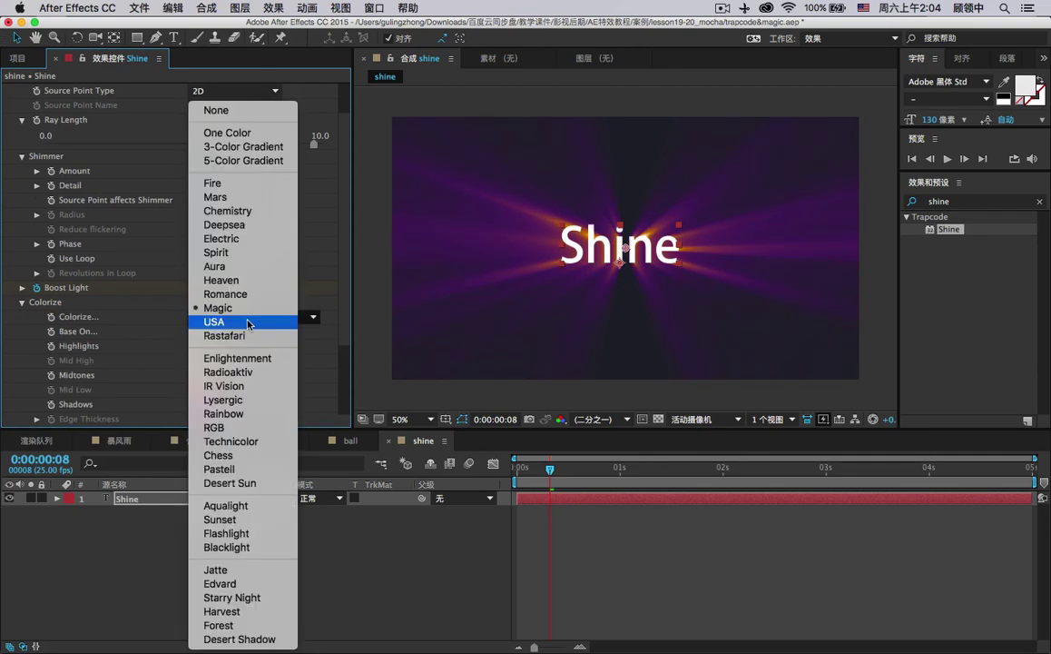
pyautogui.click(246, 322)
pyautogui.click(245, 317)
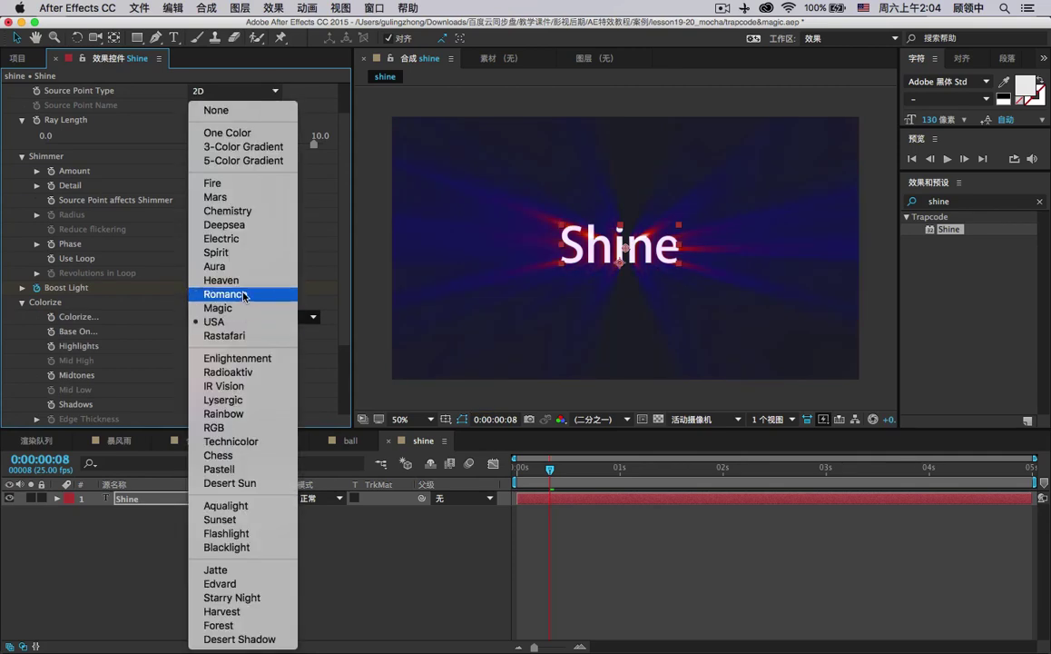
pyautogui.click(241, 271)
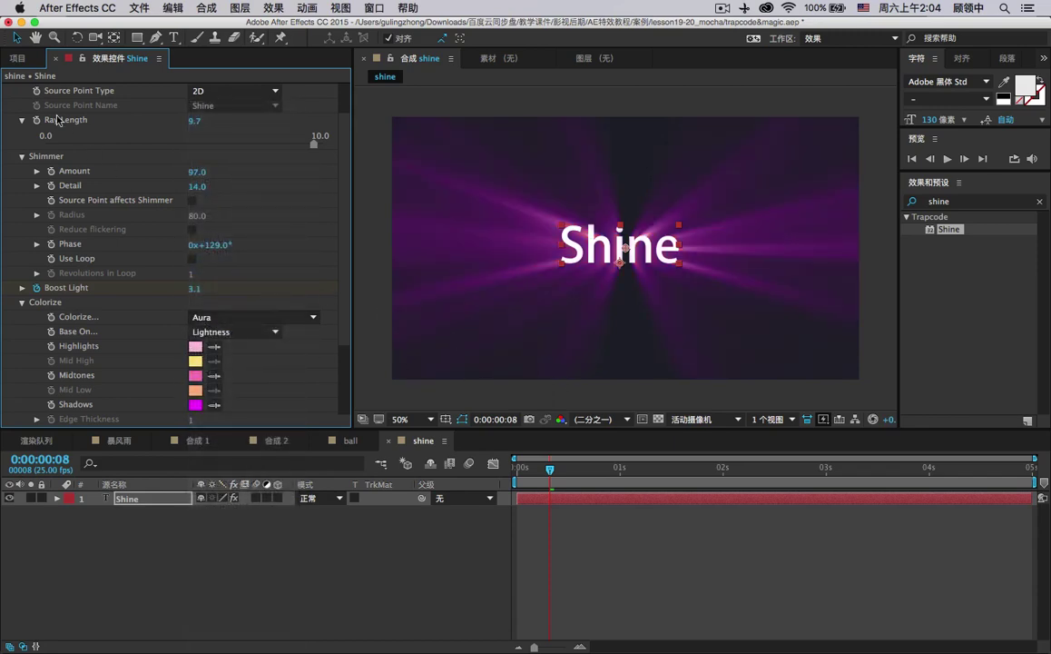
pyautogui.scroll(3, 45, 107)
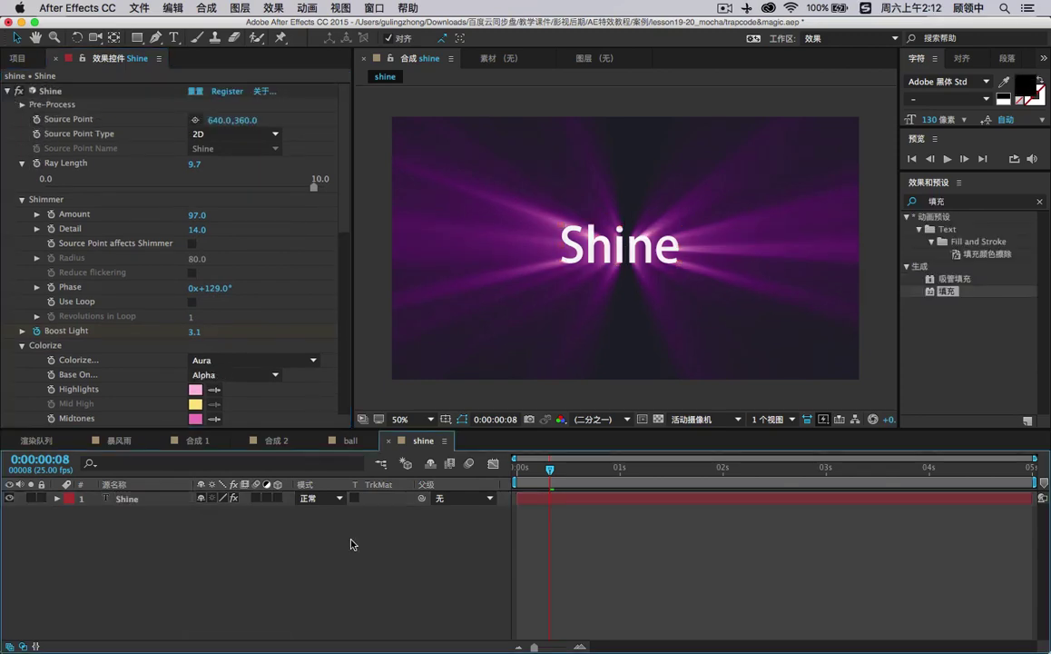
# Duplicate the Shine text layer and delete the Shine effect from the copy.
pyautogui.click(161, 499)
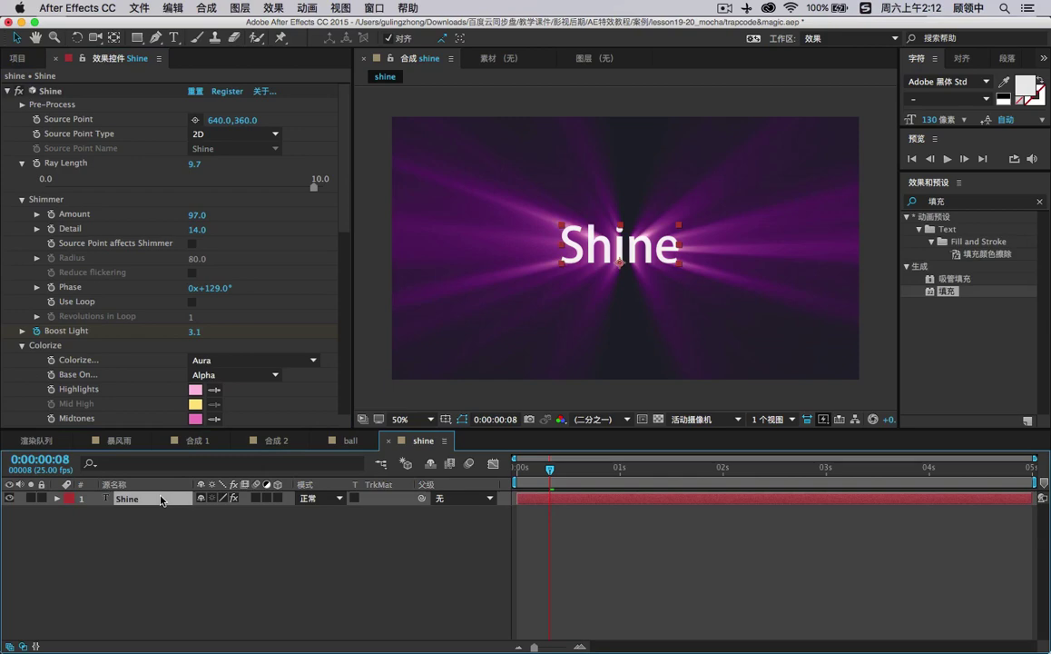
pyautogui.press('super+d')
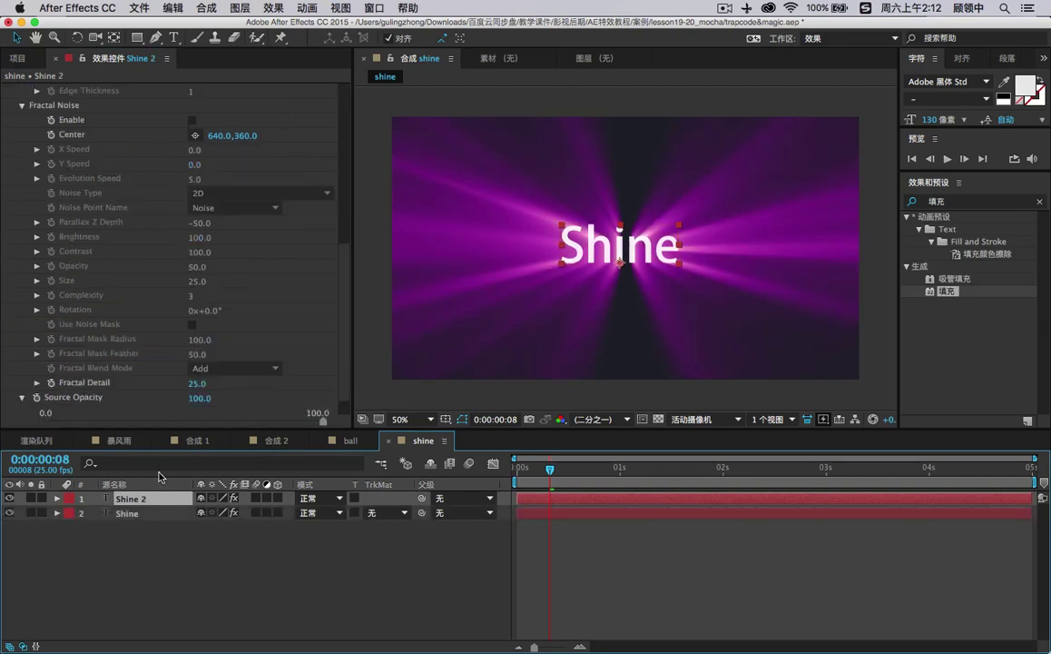
pyautogui.scroll(10, 100, 115)
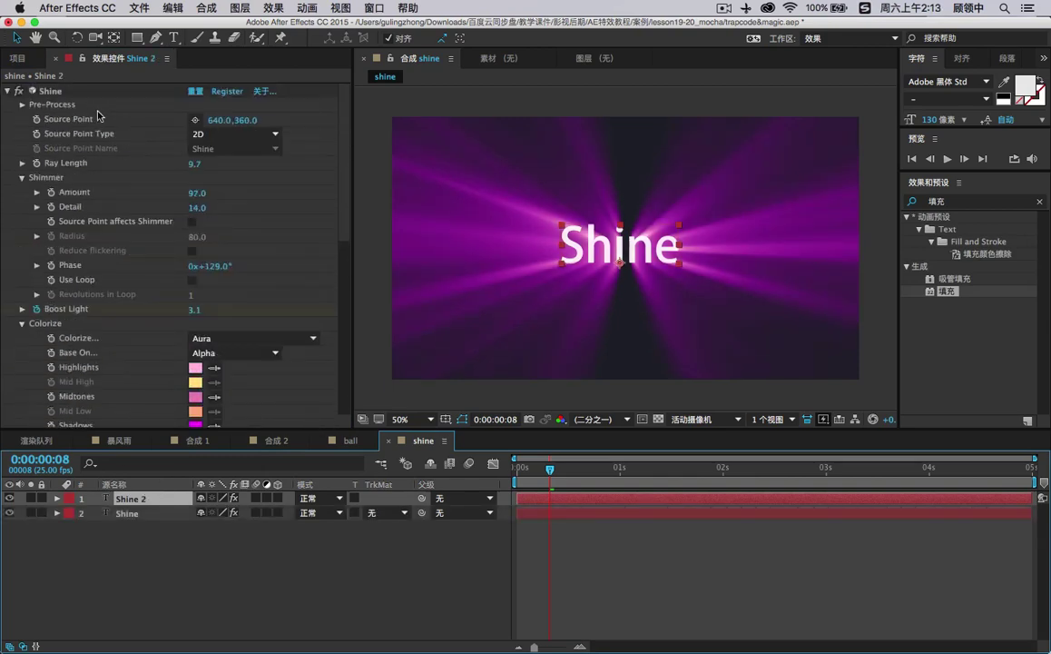
pyautogui.click(50, 91)
pyautogui.press('Delete')
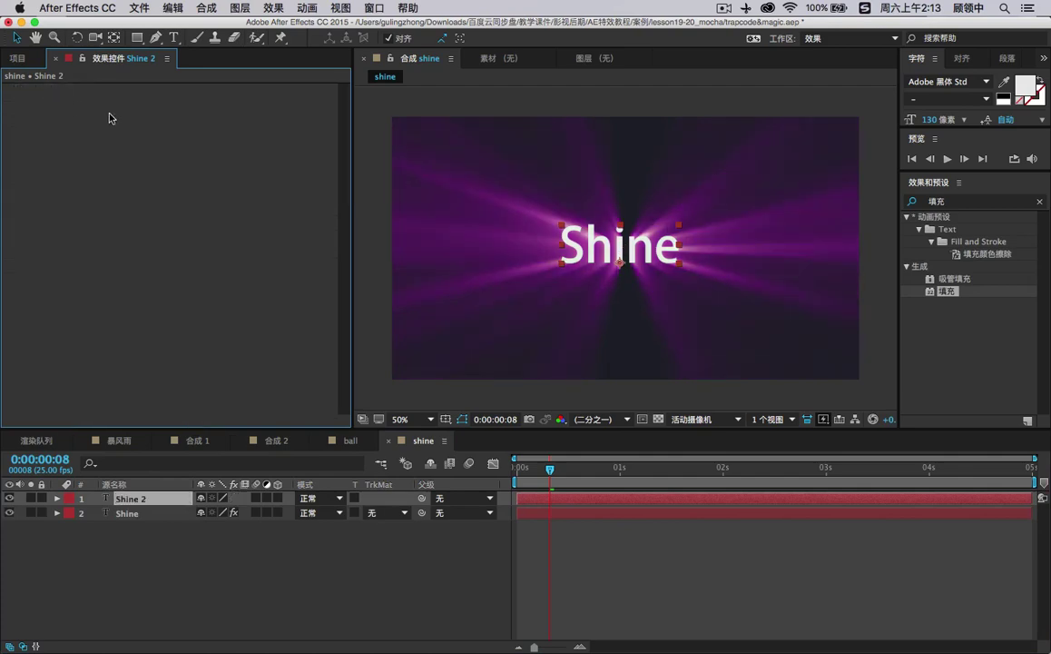
# Rename the duplicated layer to 'Shine 逆光'.
pyautogui.click(142, 503)
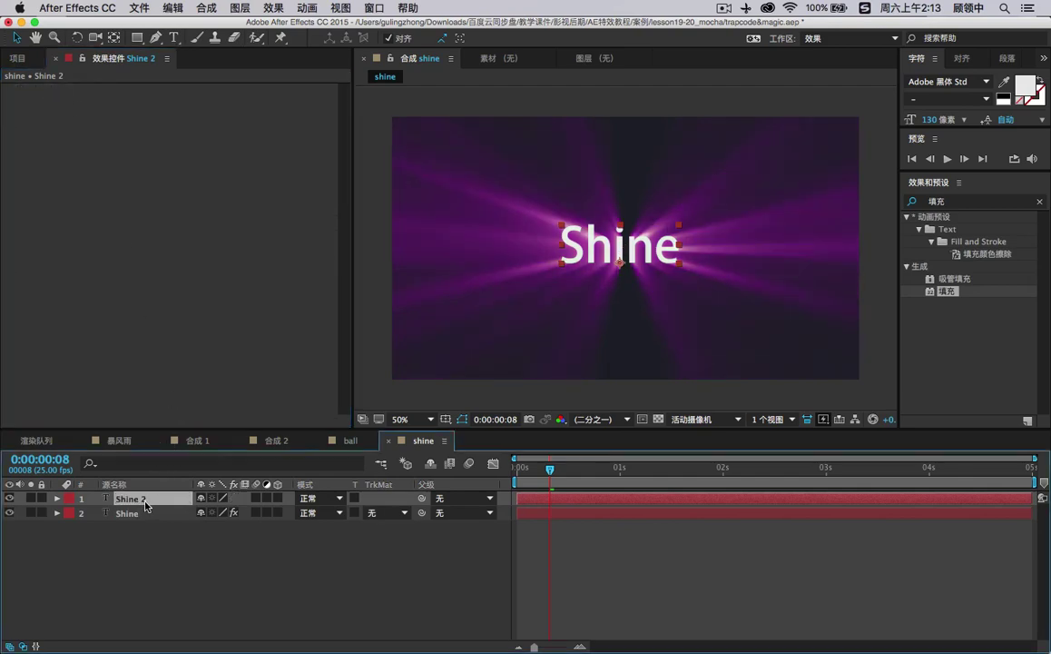
pyautogui.press('Return')
pyautogui.click(154, 497)
pyautogui.write('逆光')
pyautogui.press('Return')
# Set the Shine 逆光 text fill colour to black (000000).
pyautogui.click(1024, 85)
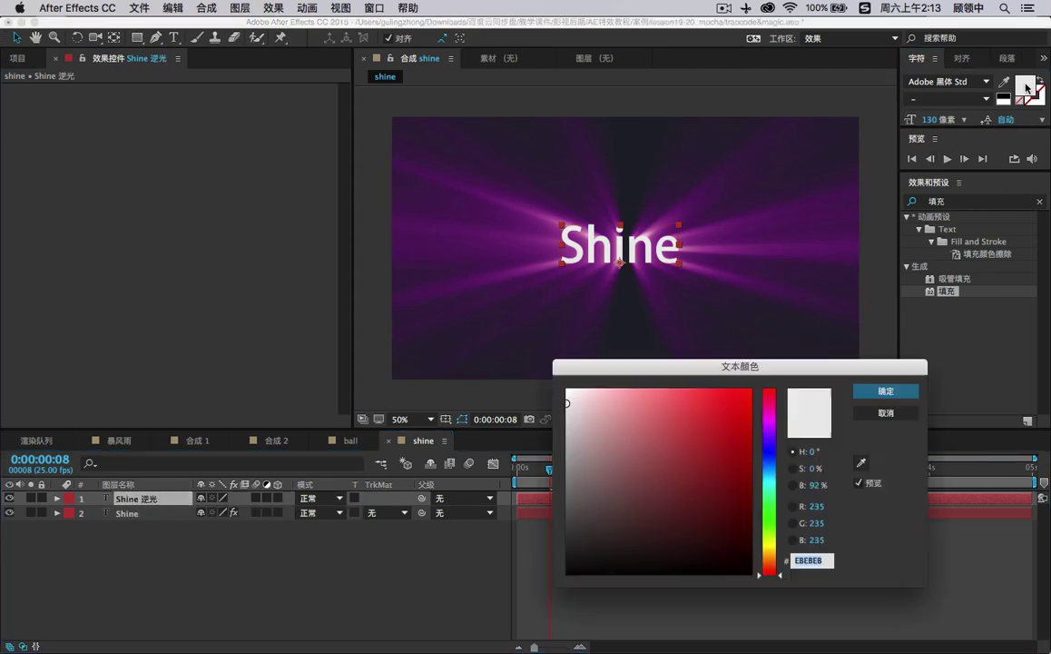
pyautogui.write('000000')
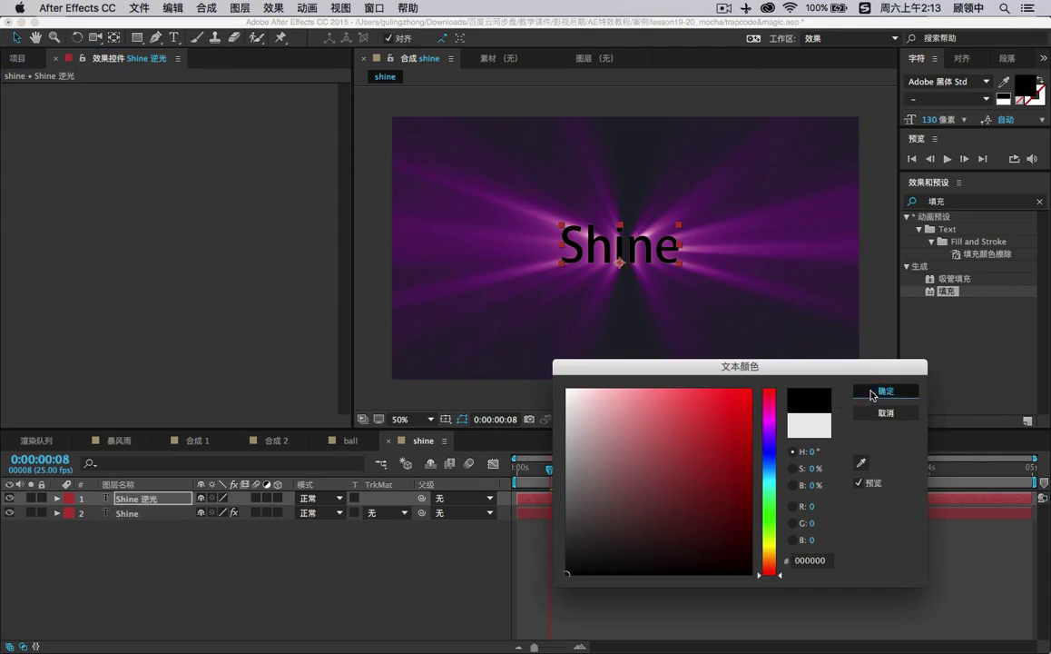
pyautogui.click(885, 390)
pyautogui.click(725, 136)
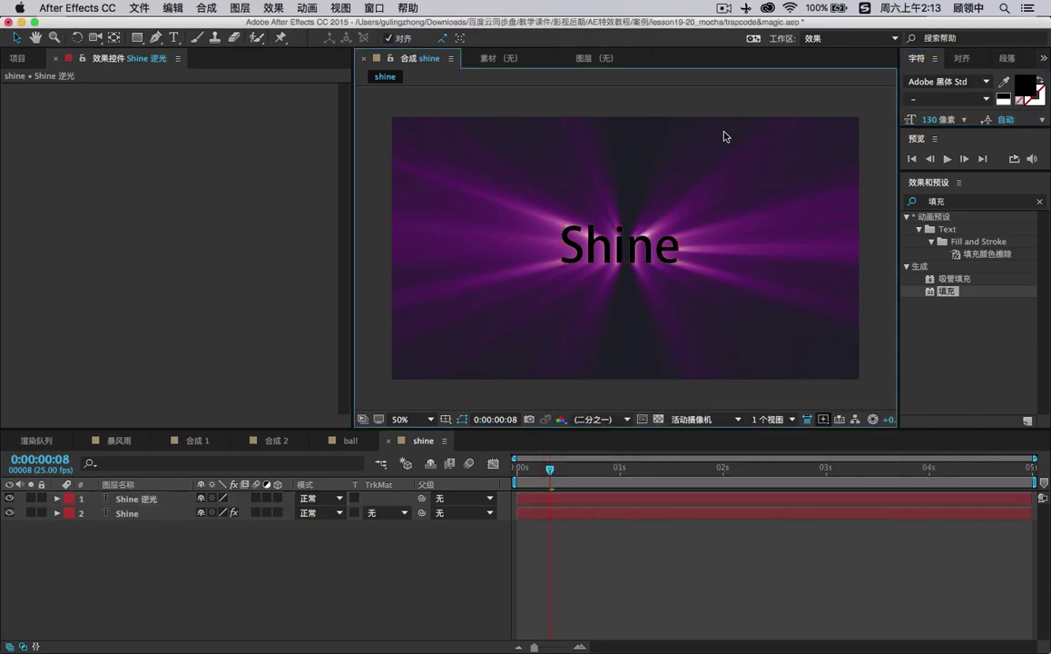
pyautogui.click(577, 223)
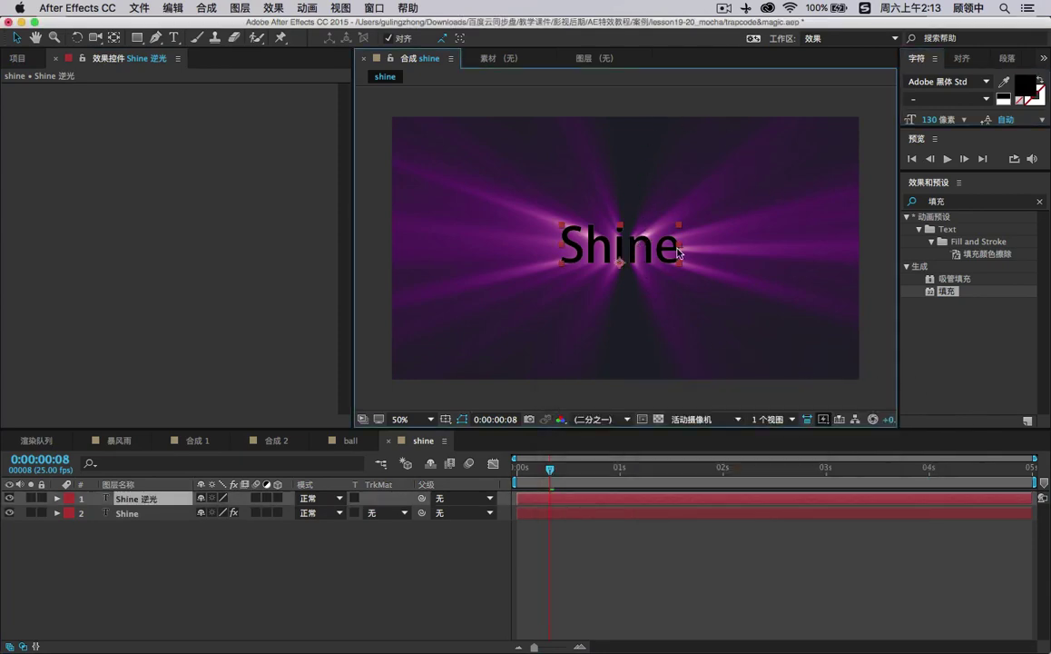
pyautogui.click(963, 201)
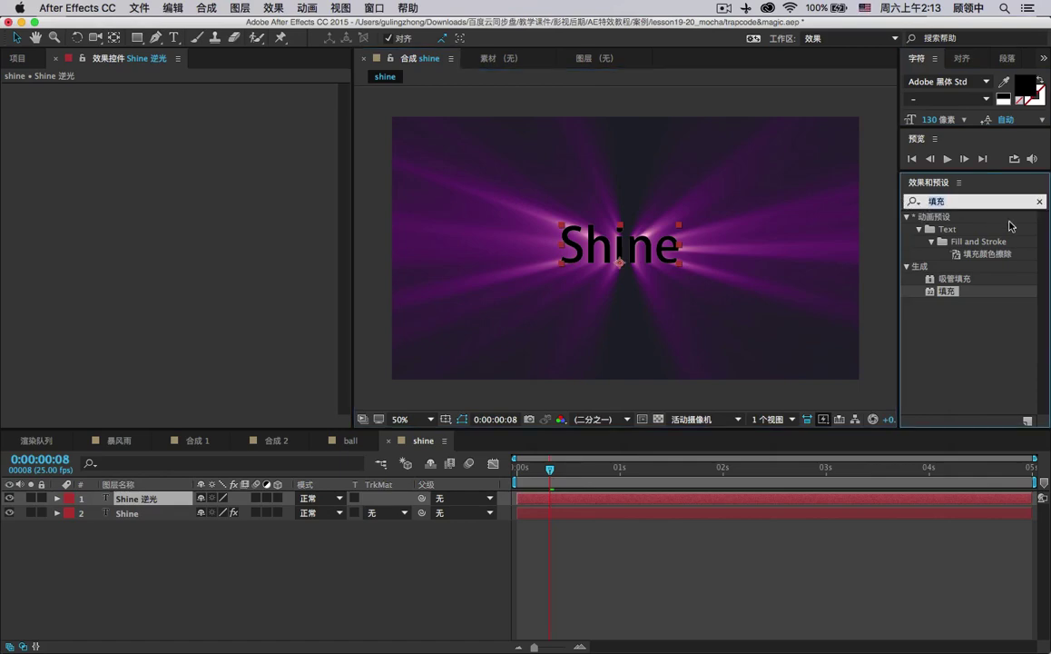
# Search Effects & Presets for '发光' and drop Glow onto the Shine 逆光 layer.
pyautogui.write('wa')
pyautogui.press('BackSpace')
pyautogui.press('BackSpace')
pyautogui.press('BackSpace')
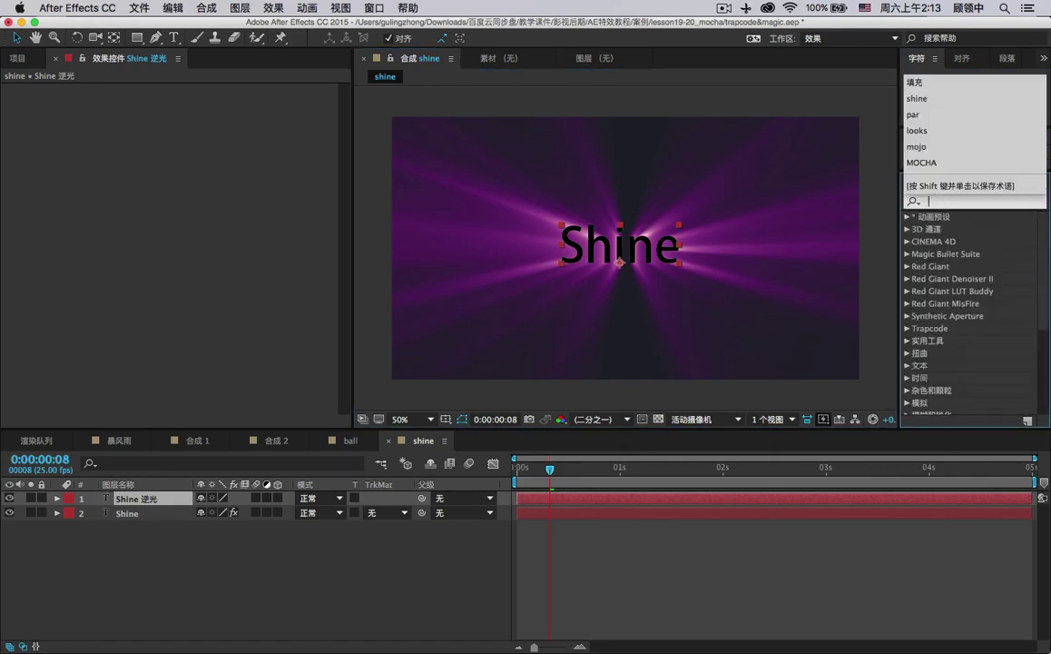
pyautogui.write('fa')
pyautogui.write('guang')
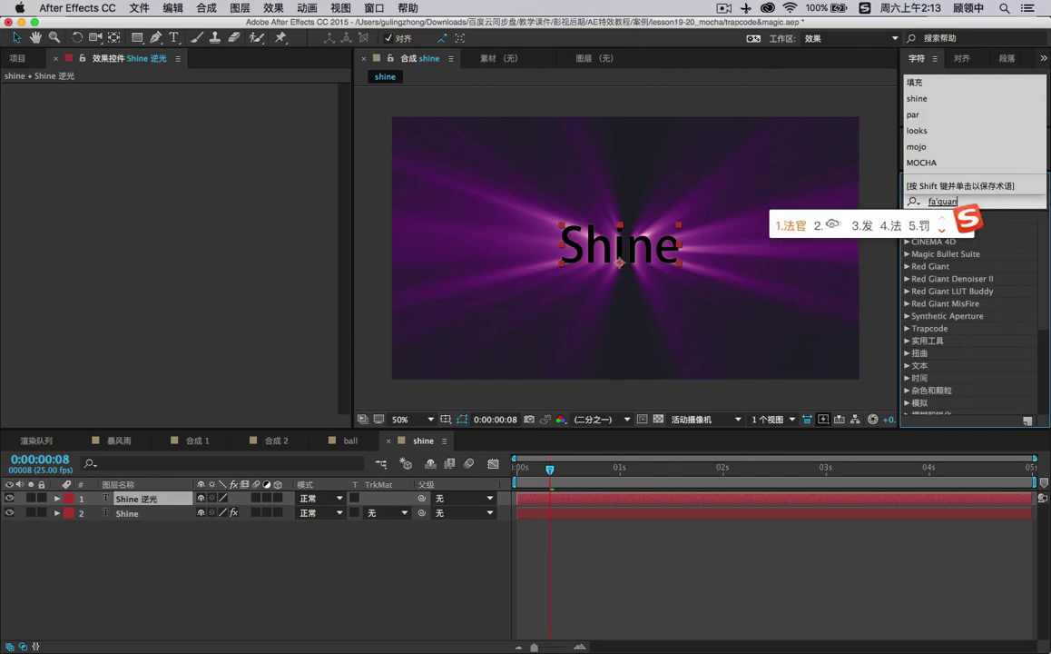
pyautogui.press('space')
pyautogui.moveTo(941, 305); pyautogui.dragTo(165, 498)
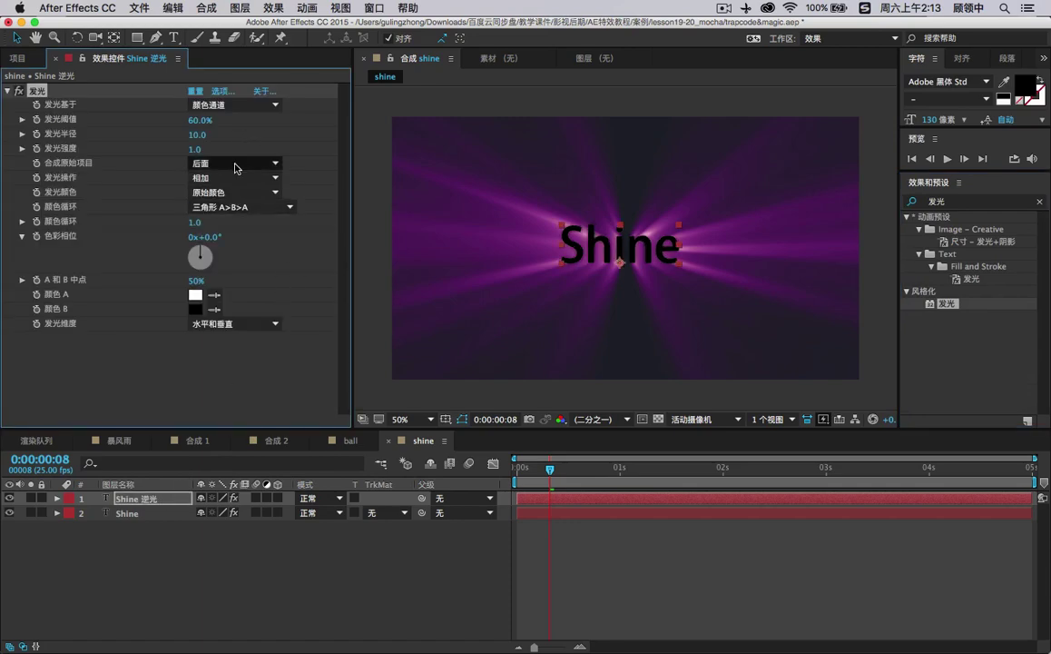
# Give Glow Color B a magenta shade and base the glow on the Alpha Channel.
pyautogui.click(195, 309)
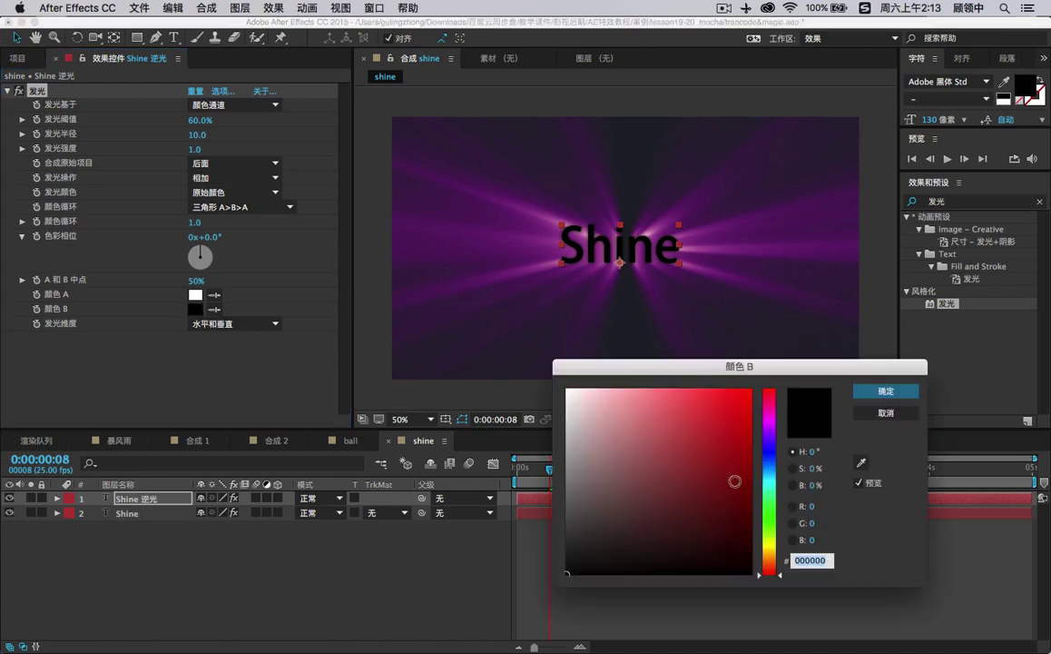
pyautogui.click(770, 422)
pyautogui.click(722, 407)
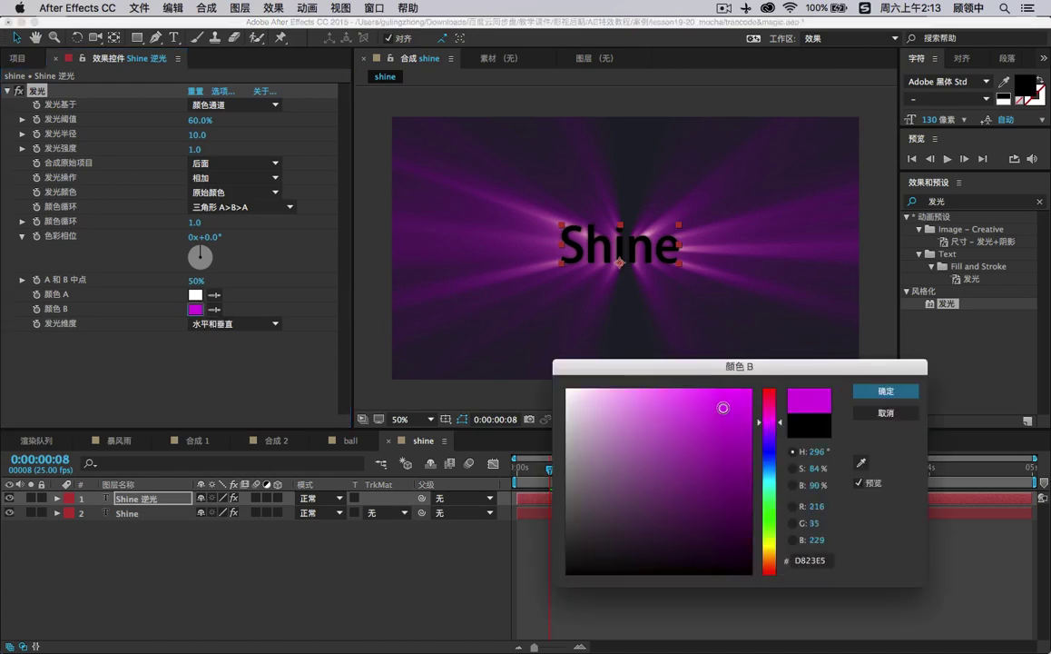
pyautogui.click(717, 419)
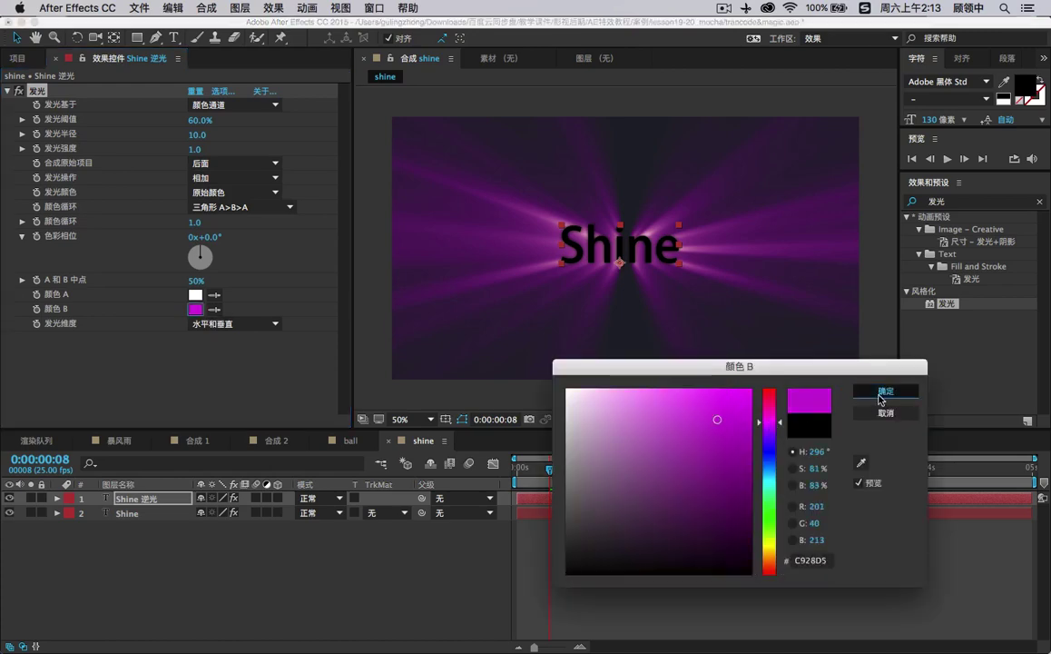
pyautogui.click(882, 392)
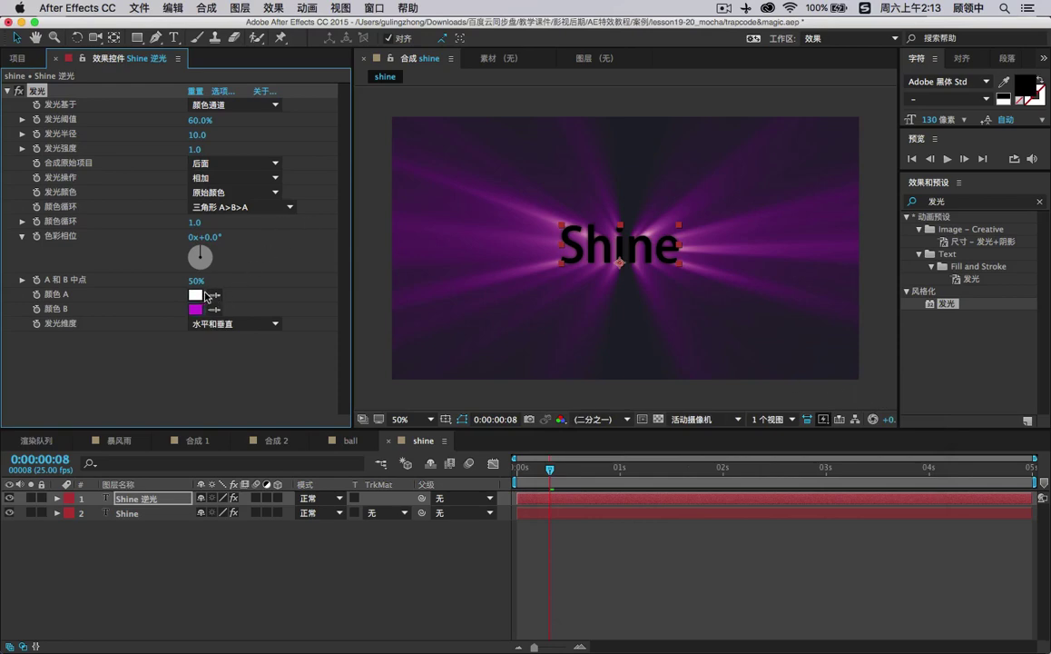
pyautogui.click(232, 164)
pyautogui.click(253, 164)
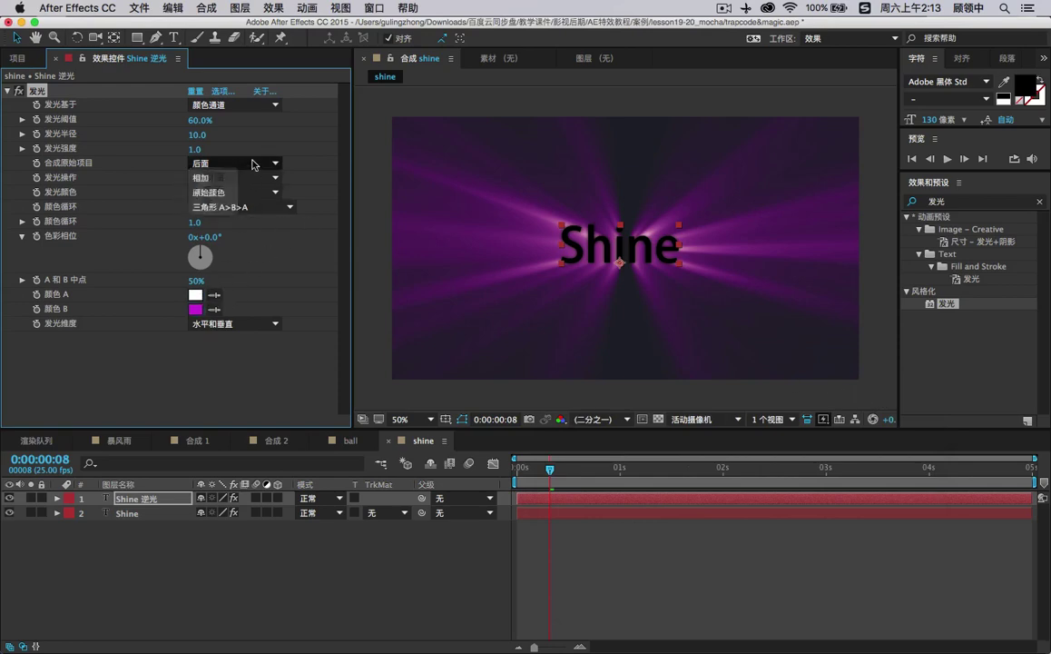
pyautogui.click(229, 103)
pyautogui.click(229, 113)
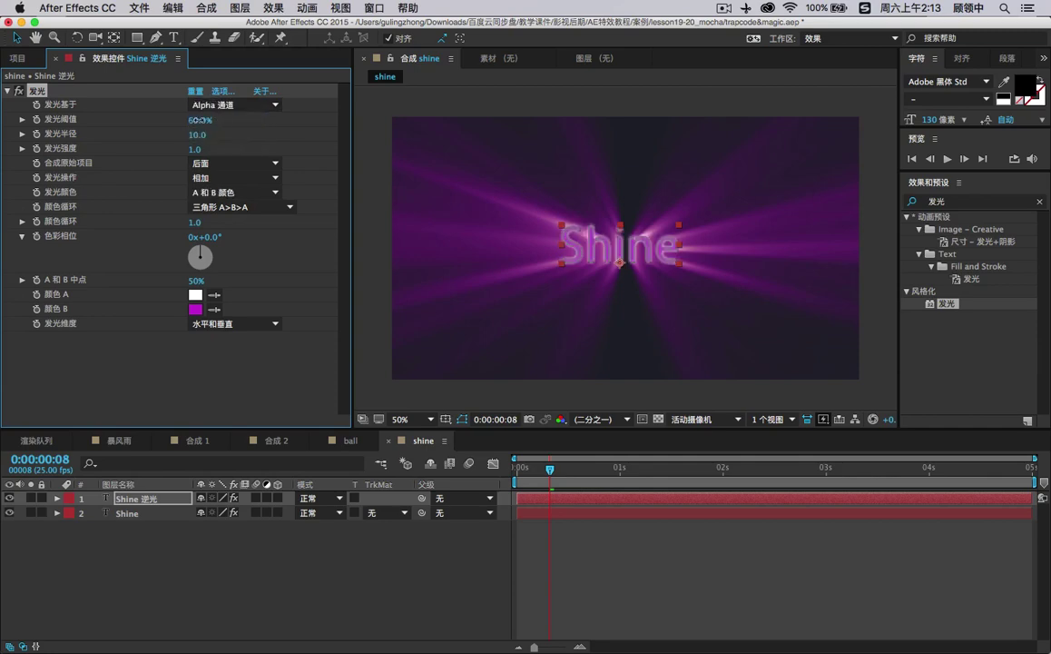
# Set Glow Threshold to 72.9% and Radius to 5.0, then turn Color B black.
pyautogui.moveTo(170, 119); pyautogui.dragTo(247, 122)
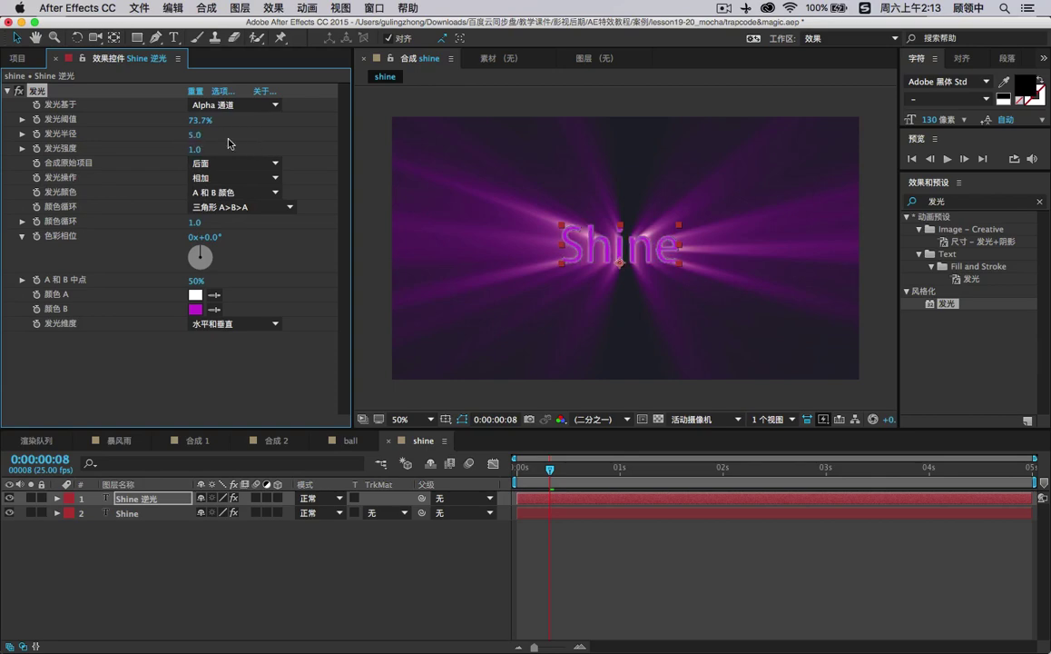
pyautogui.click(195, 135)
pyautogui.press('Return')
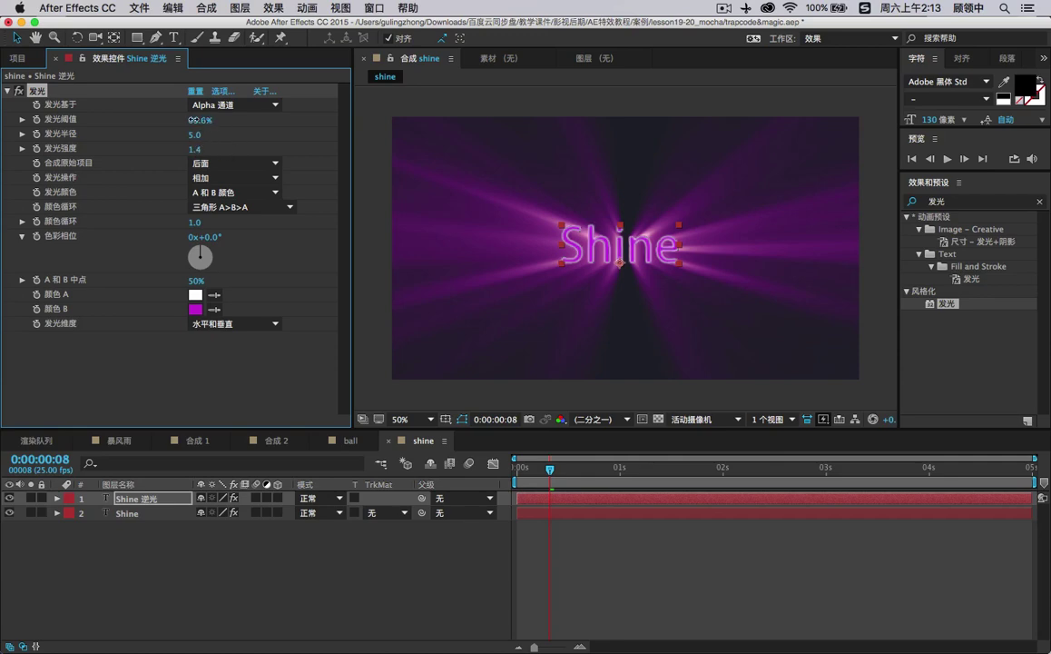
pyautogui.moveTo(193, 120)
pyautogui.mouseDown()
pyautogui.moveTo(235, 120)
pyautogui.moveTo(209, 119)
pyautogui.mouseUp()
pyautogui.click(194, 308)
pyautogui.moveTo(587, 452); pyautogui.dragTo(559, 597)
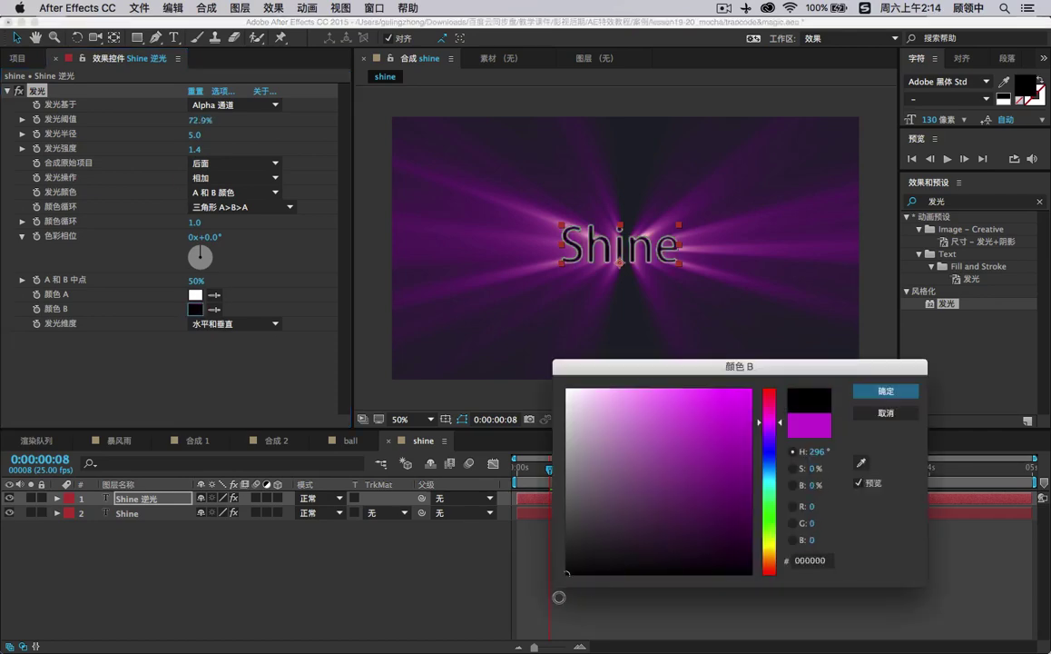
# Keep Color B black and give Glow Color A a pale pink (F1D5F6).
pyautogui.click(880, 392)
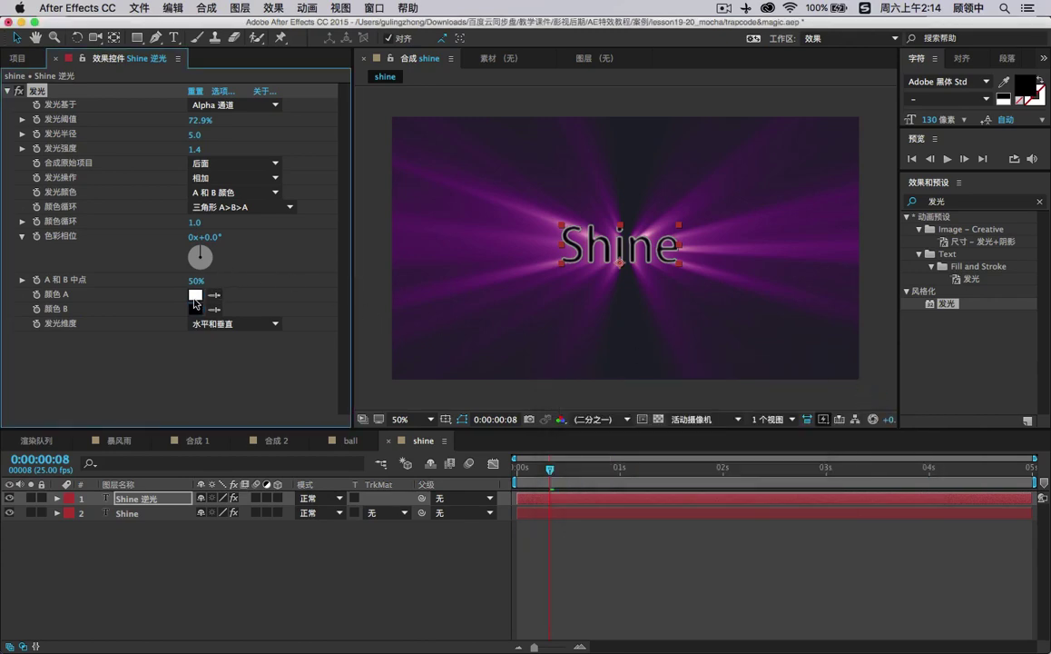
pyautogui.click(194, 297)
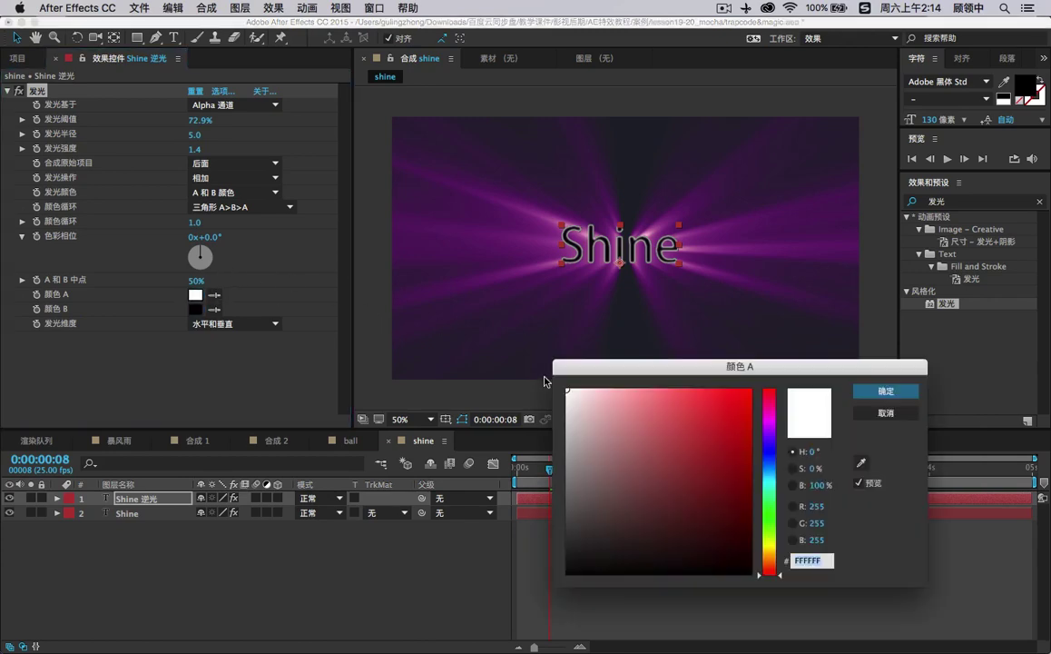
pyautogui.click(770, 425)
pyautogui.click(644, 393)
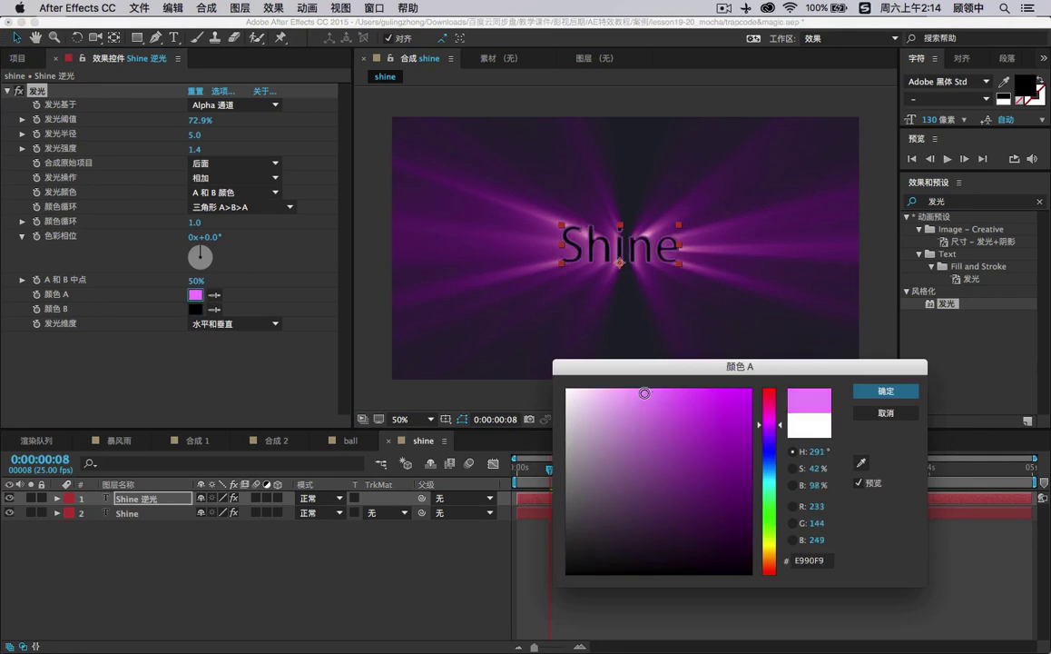
pyautogui.click(592, 398)
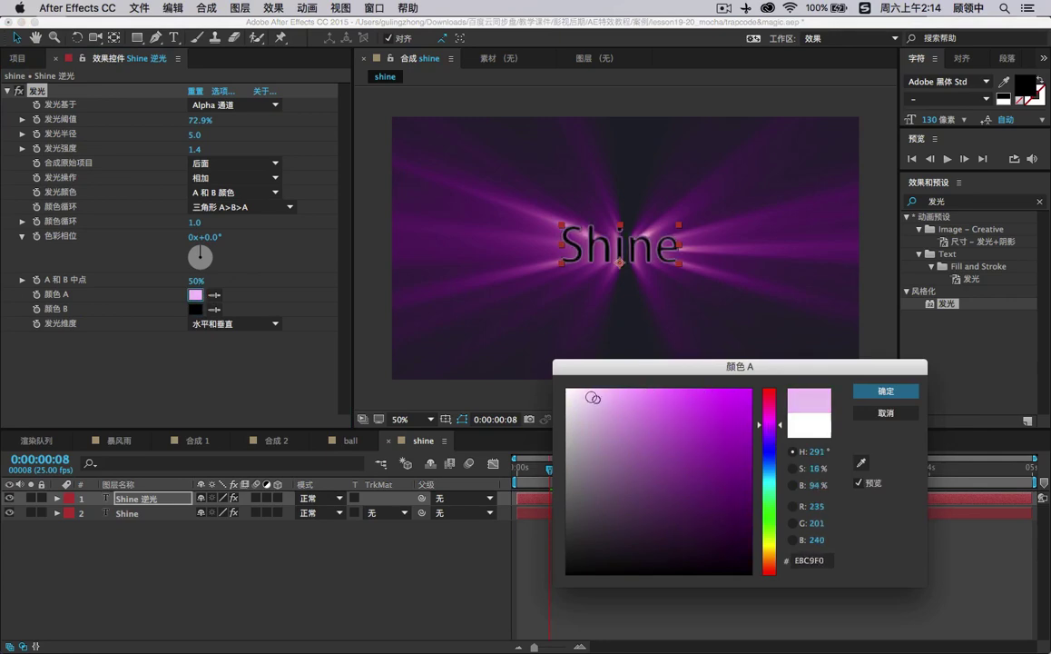
pyautogui.click(591, 395)
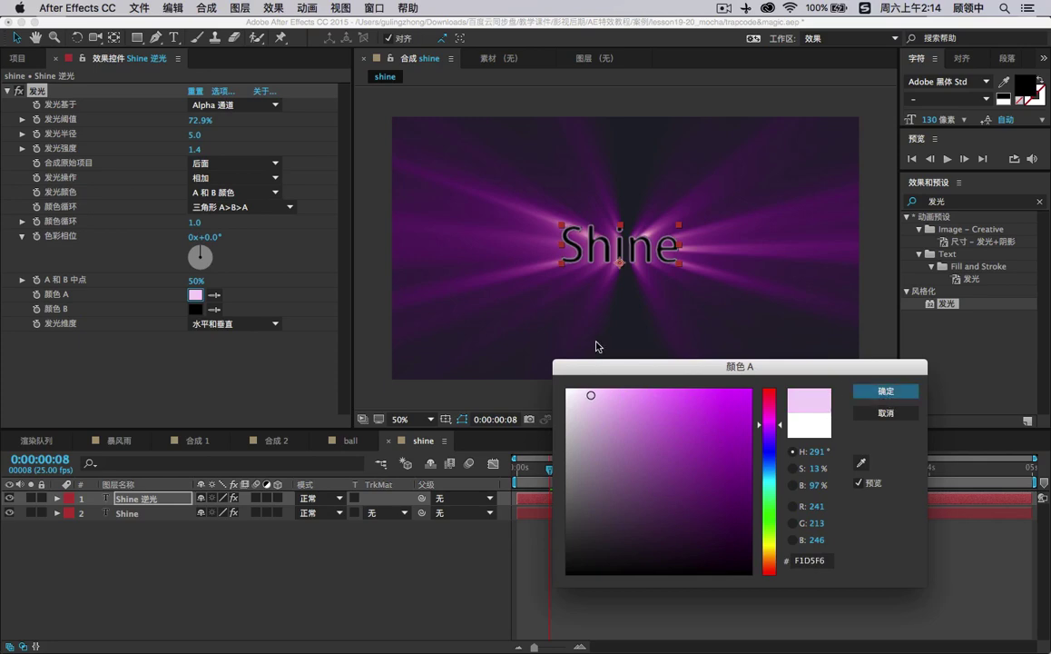
pyautogui.click(895, 393)
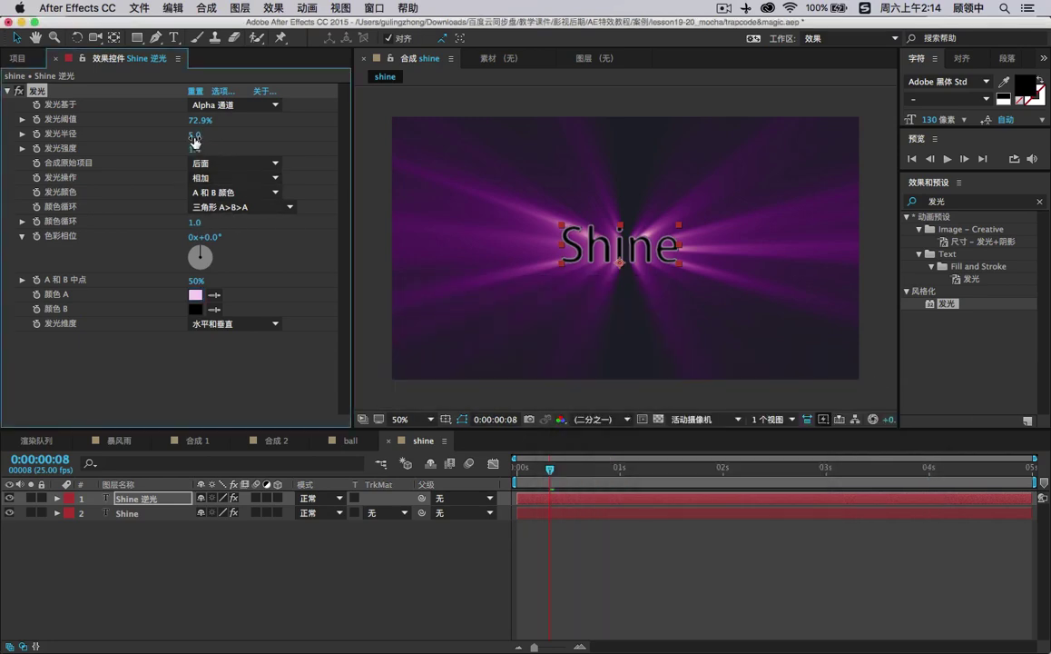
# Reduce Glow Radius to 3.0 and deselect the layer to preview the rim.
pyautogui.moveTo(193, 136); pyautogui.dragTo(178, 134)
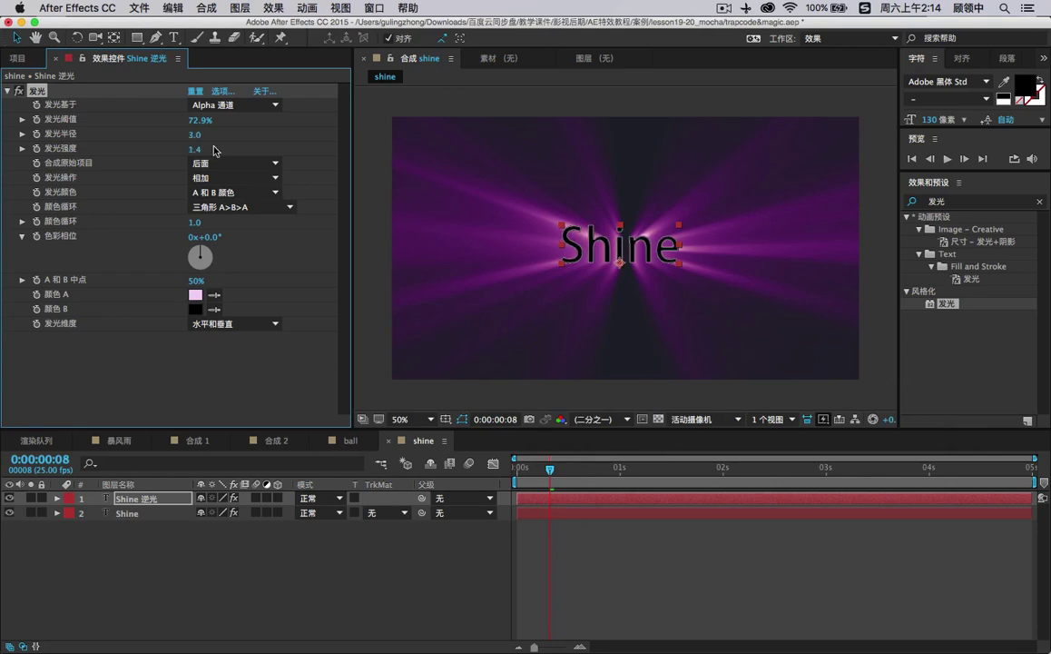
pyautogui.click(469, 103)
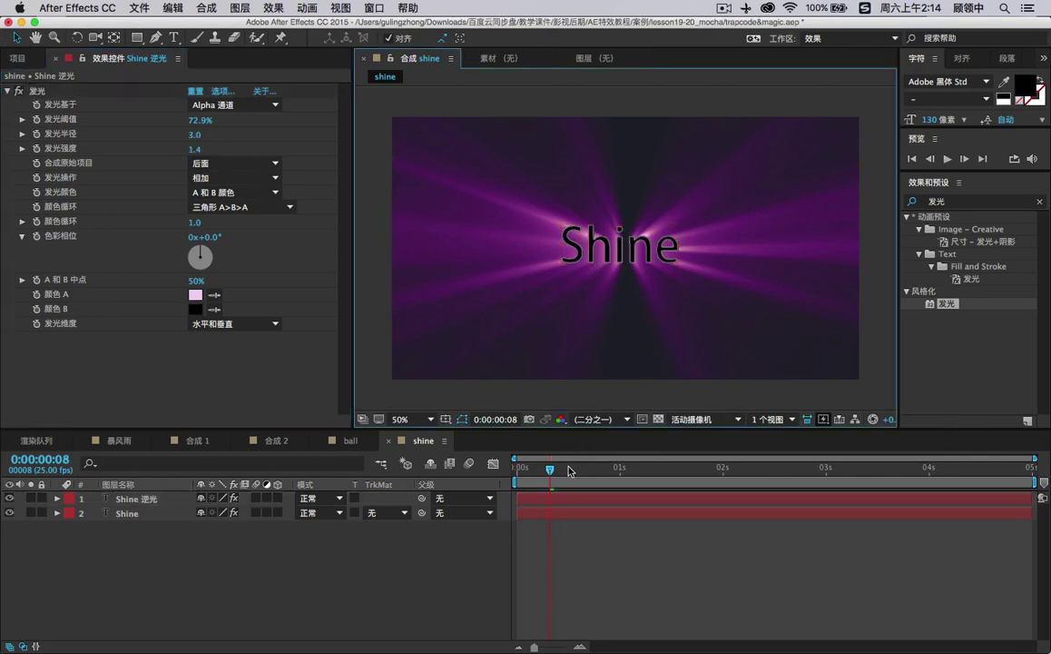
pyautogui.click(410, 419)
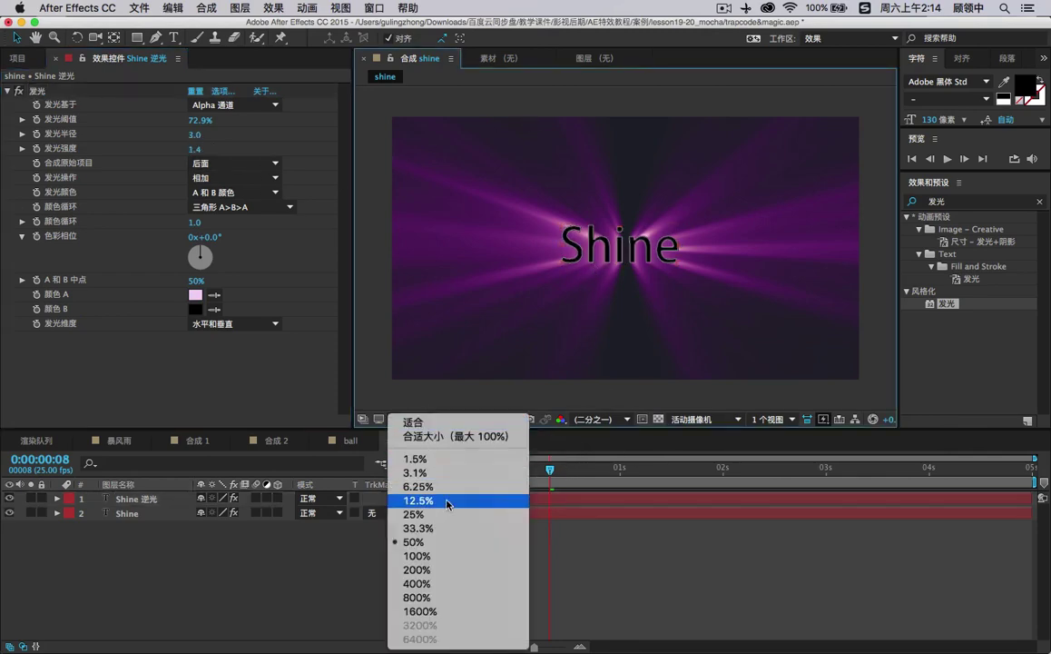
# View the comp at 100% and switch Glow Operation to Overlay after trying Screen.
pyautogui.click(441, 556)
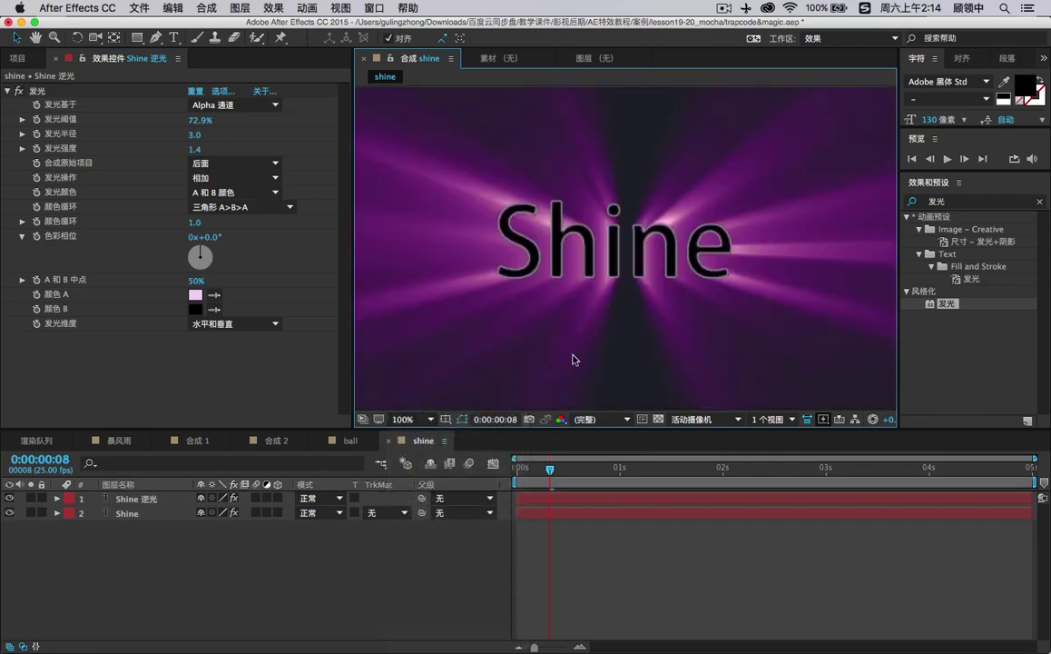
pyautogui.click(531, 241)
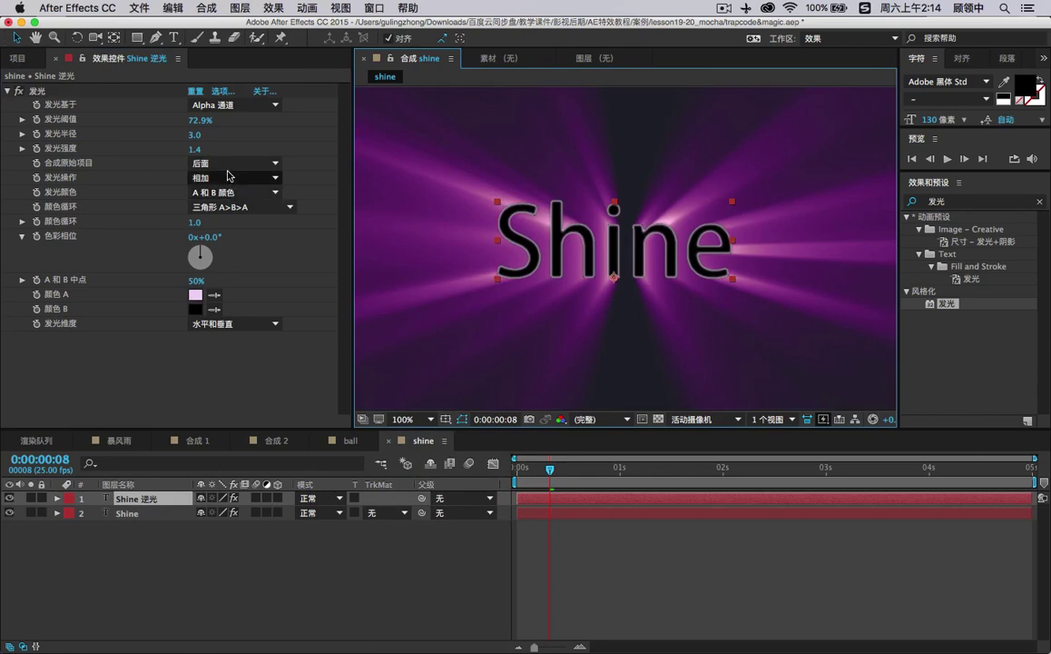
pyautogui.click(229, 176)
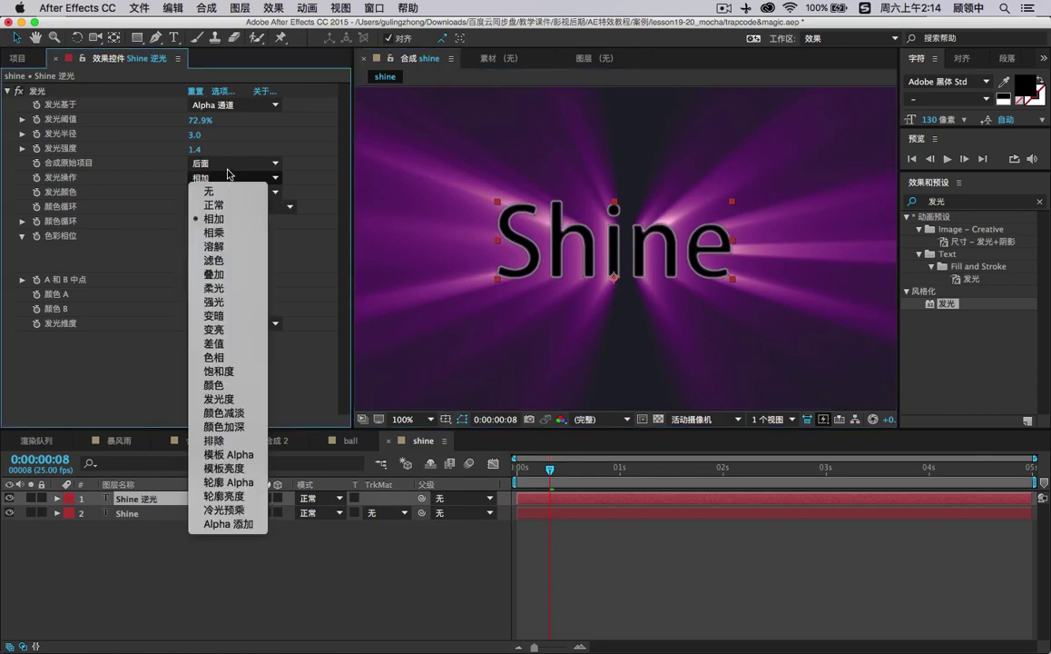
pyautogui.click(229, 260)
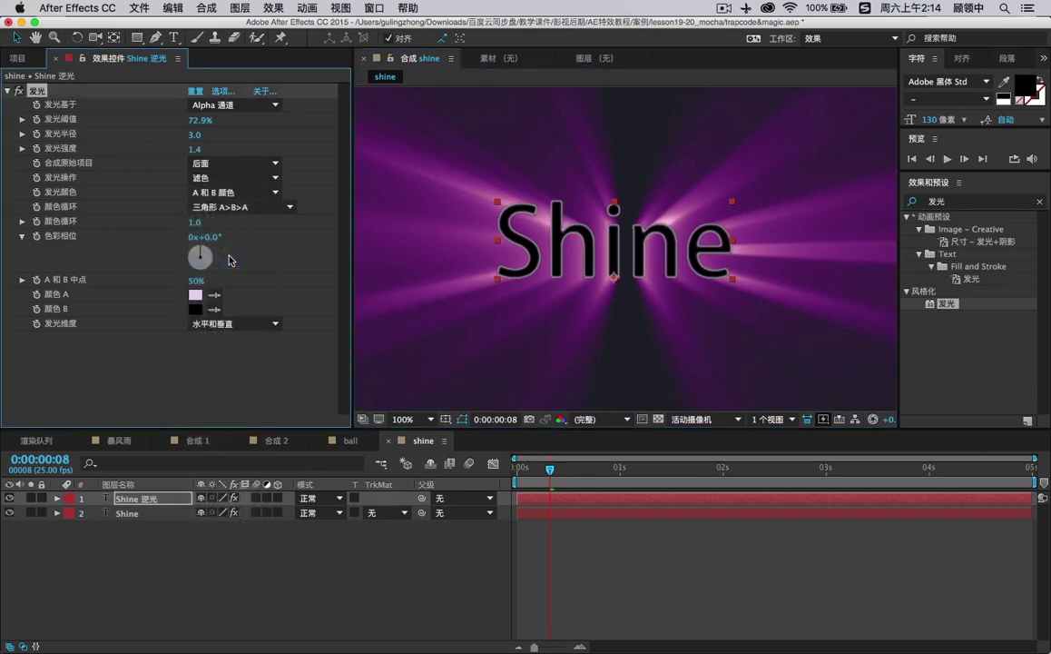
pyautogui.click(241, 179)
pyautogui.click(227, 266)
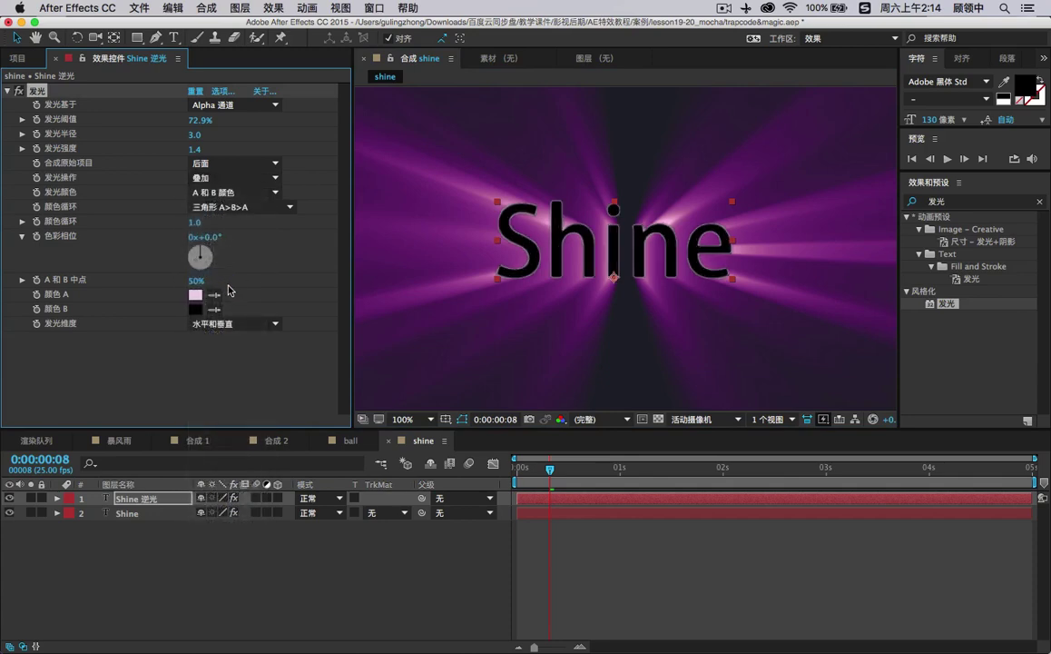
# Give Glow Color A a stronger pink and raise Glow Radius to 8.0.
pyautogui.click(195, 294)
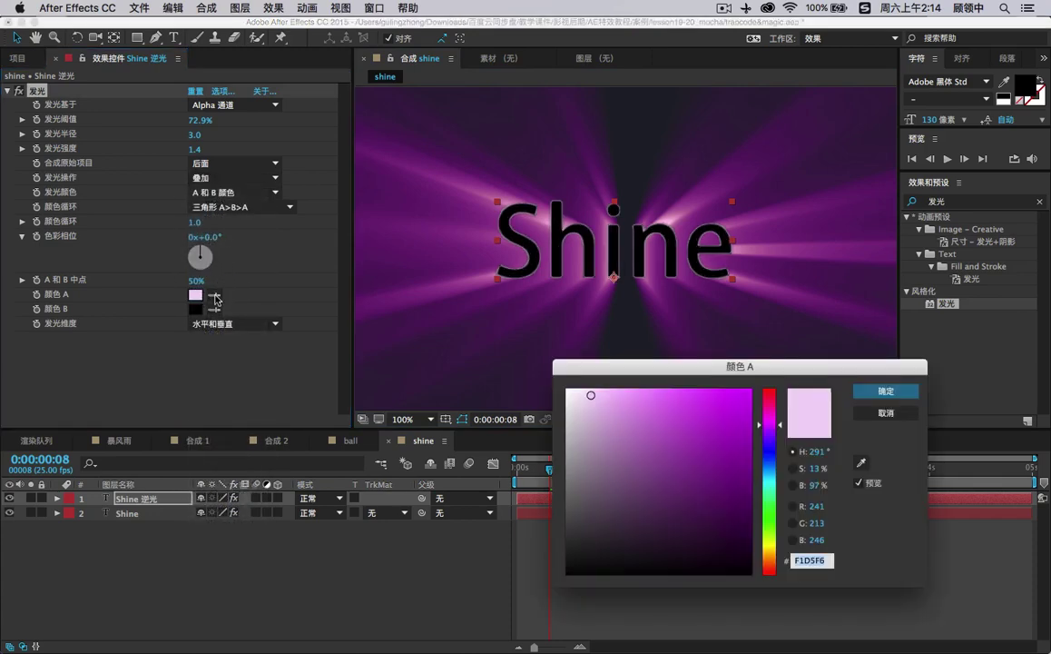
pyautogui.moveTo(668, 399)
pyautogui.mouseDown()
pyautogui.moveTo(687, 401)
pyautogui.moveTo(654, 417)
pyautogui.moveTo(633, 388)
pyautogui.mouseUp()
pyautogui.click(865, 389)
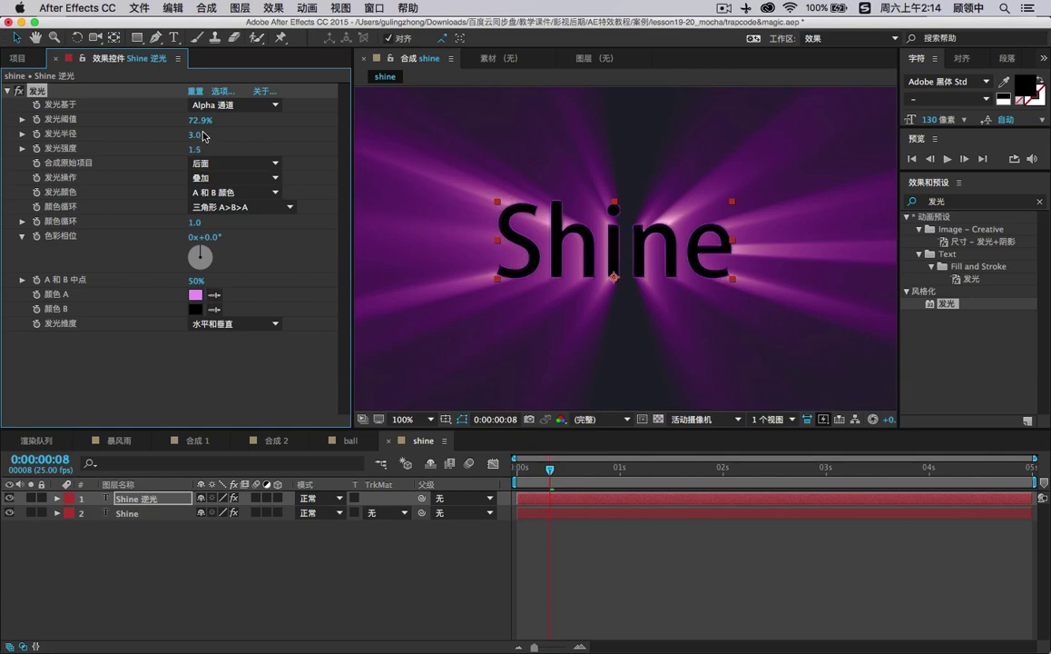
pyautogui.moveTo(192, 134); pyautogui.dragTo(200, 134)
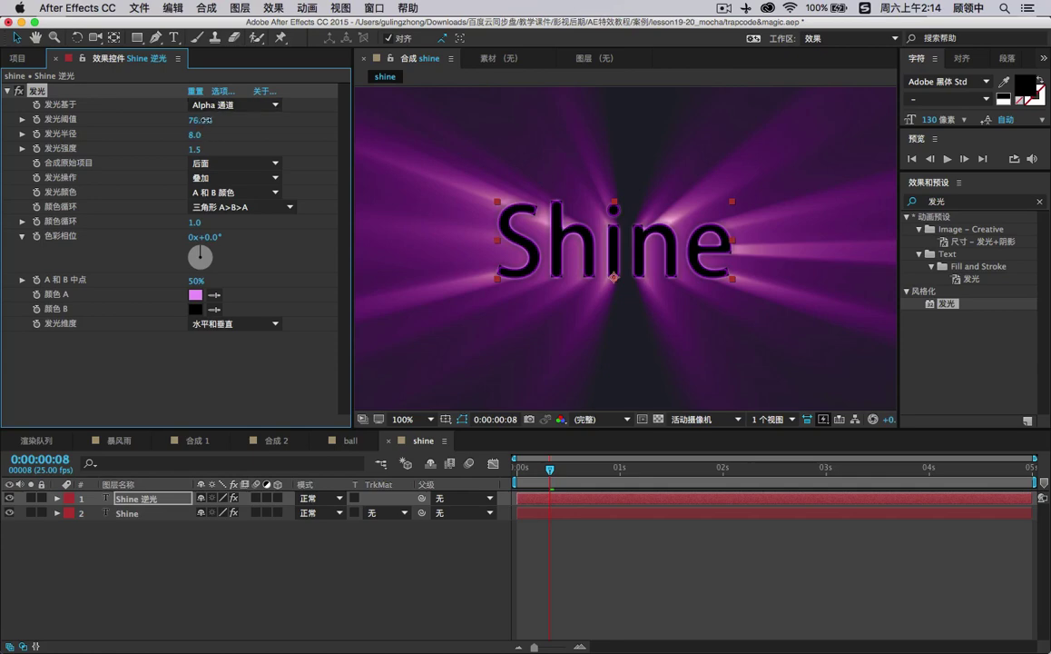
pyautogui.click(690, 552)
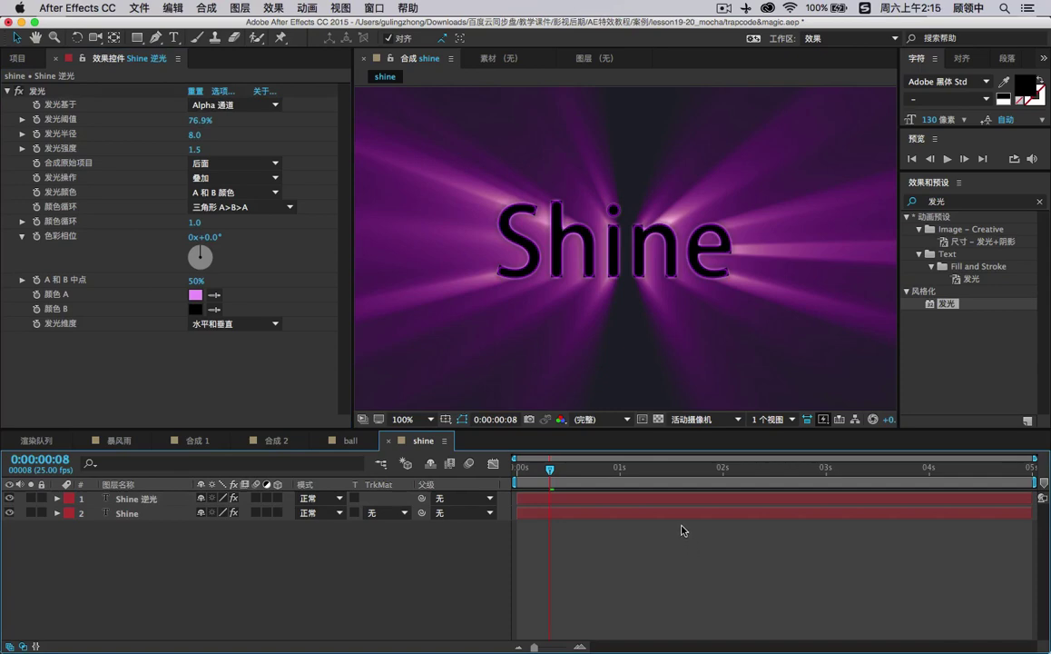
pyautogui.click(409, 420)
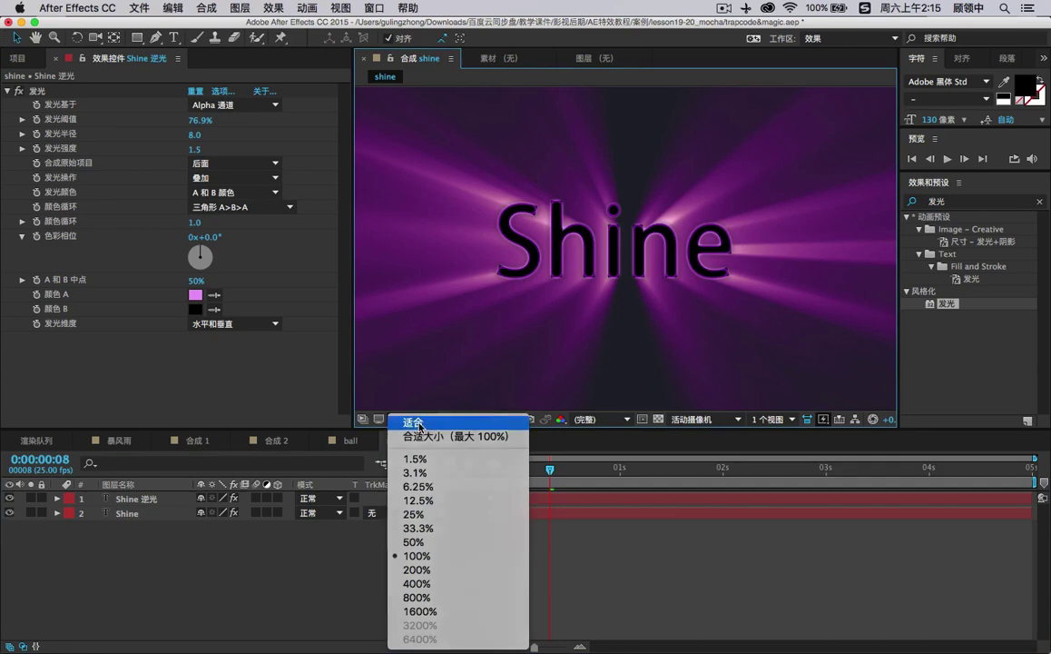
# Fit the comp in the viewer, clear the '发光' search, and list the Trapcode effects.
pyautogui.click(417, 423)
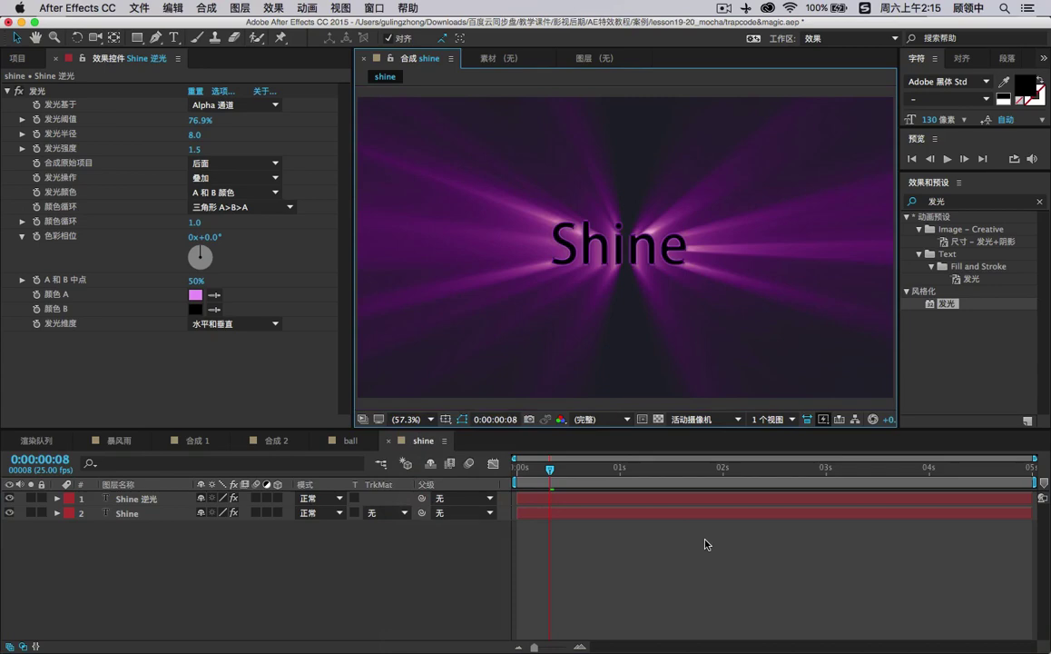
pyautogui.doubleClick(940, 200)
pyautogui.press('BackSpace')
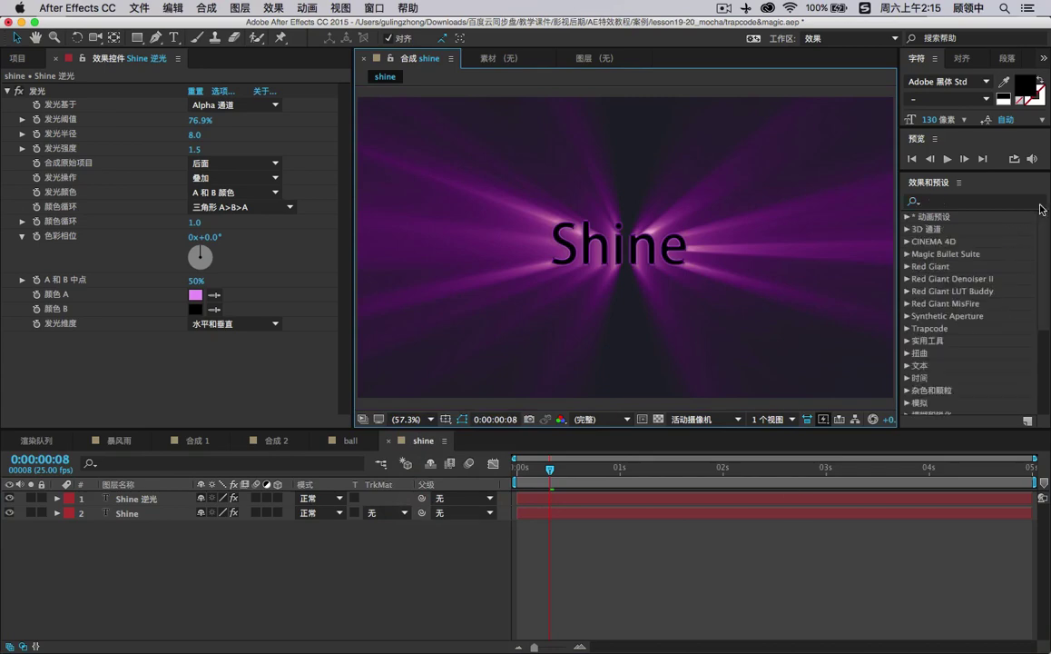
pyautogui.click(907, 327)
pyautogui.scroll(-3, 981, 345)
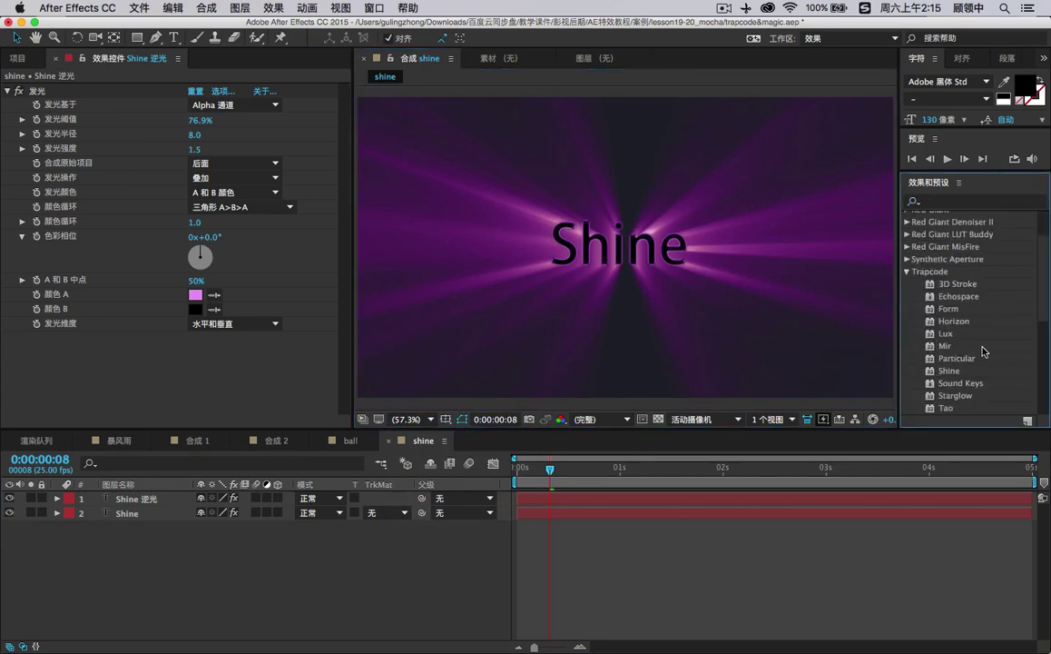
pyautogui.scroll(-1, 984, 351)
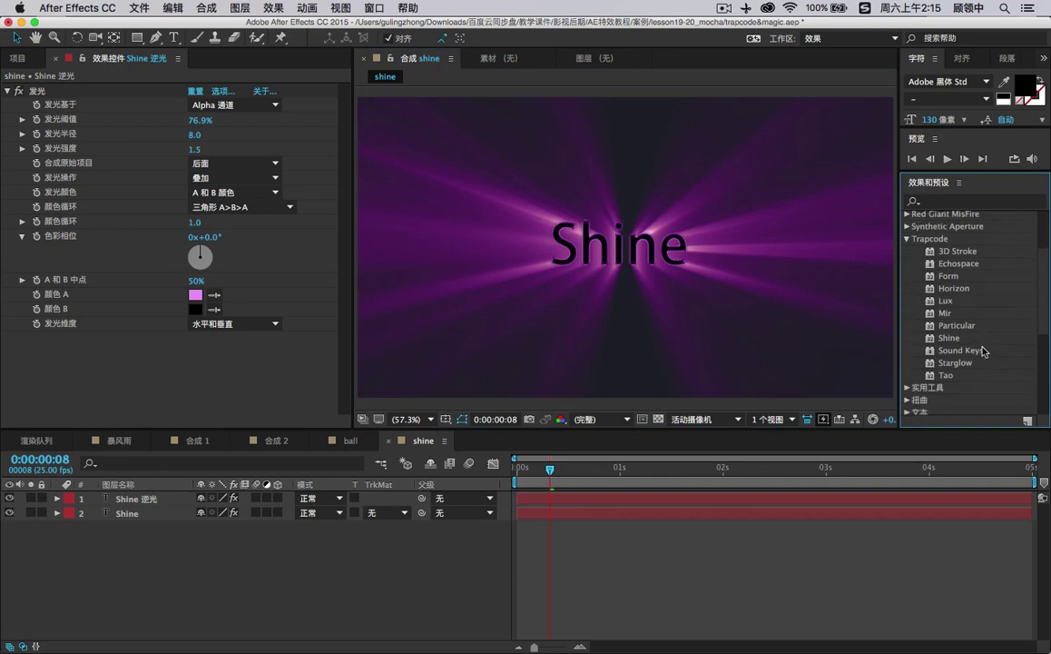